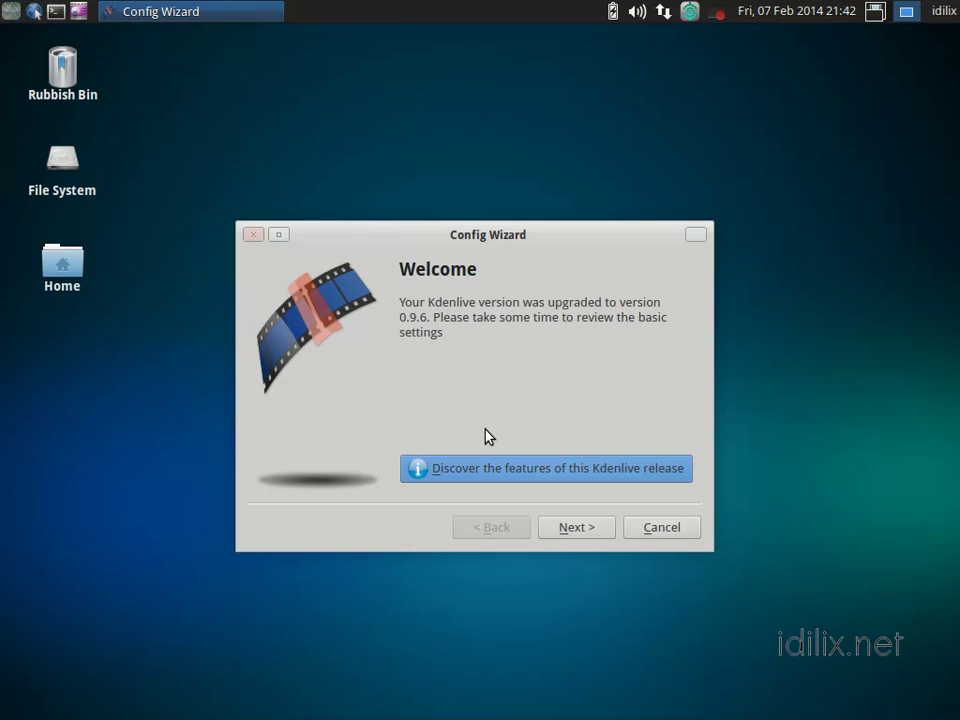
- Accept HDV 1440x1080i 25 fps as the default video profile in the configuration wizard
click(568, 536)
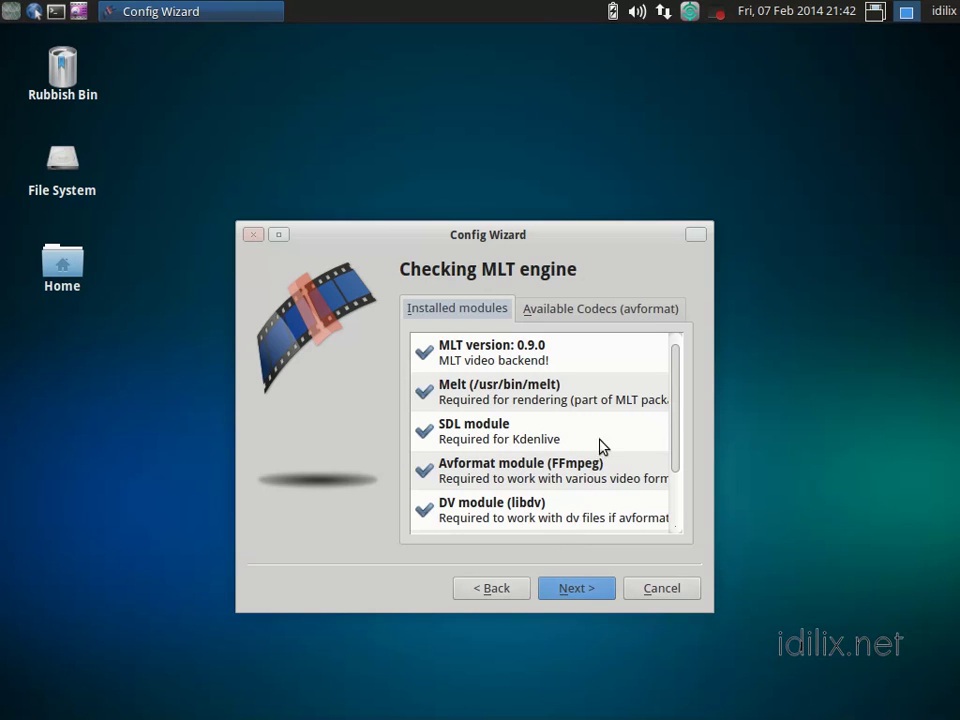
click(582, 593)
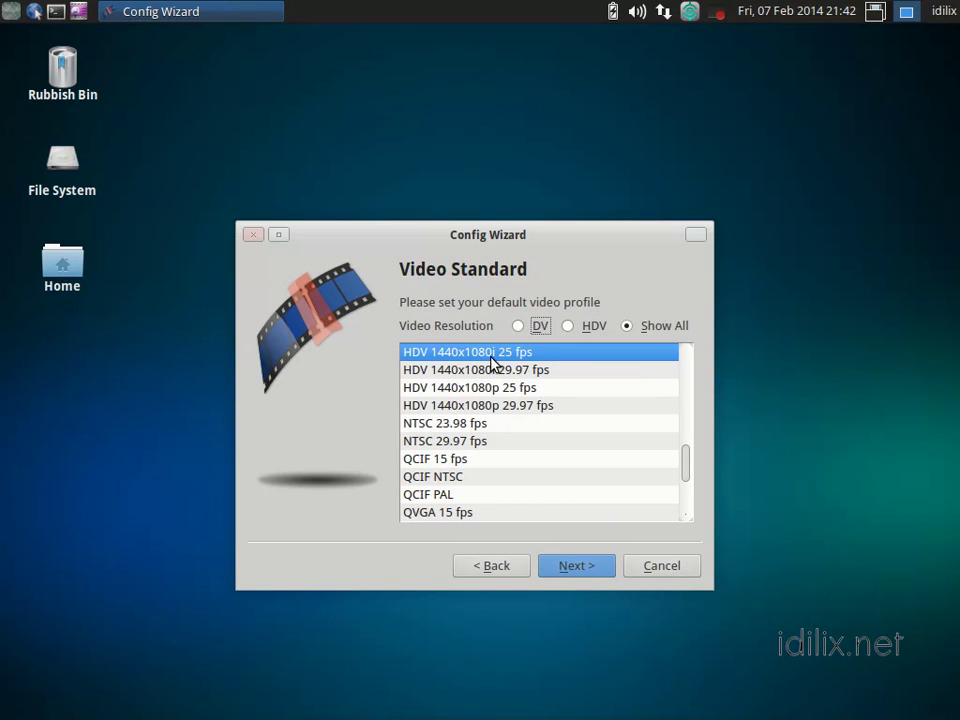
mouse_move(472, 355)
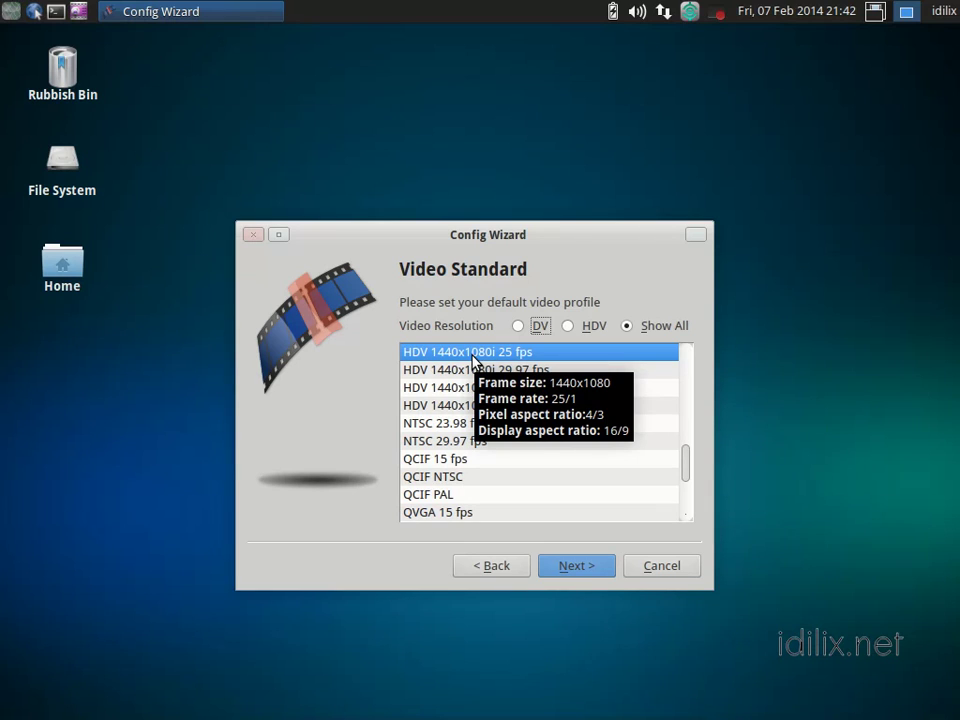
click(576, 566)
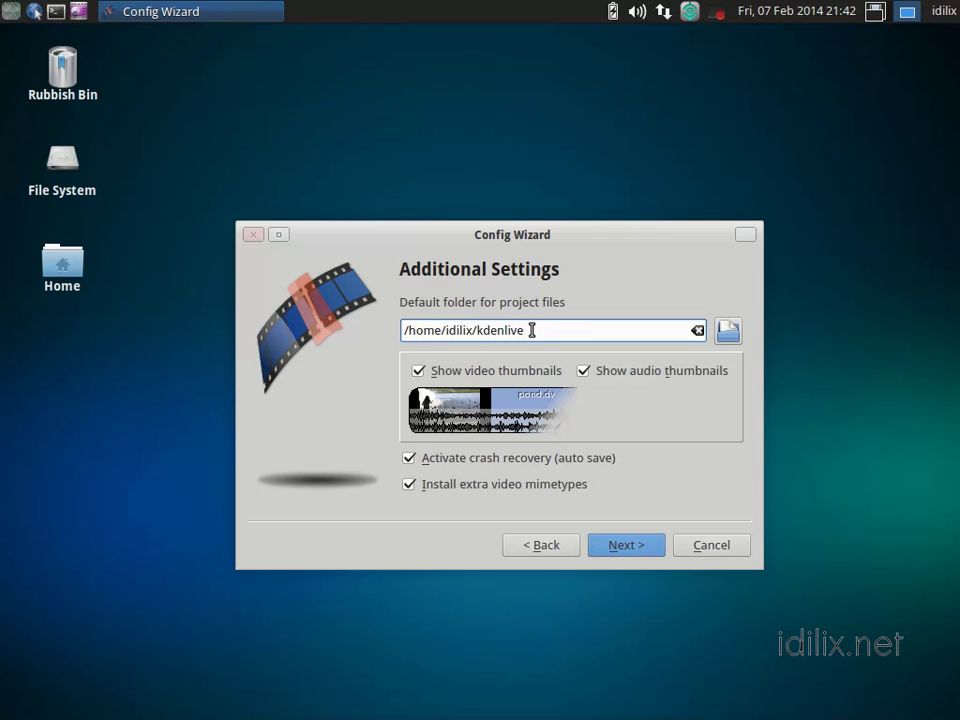
- Complete the configuration wizard, keeping the kdenlive project folder, thumbnail and crash recovery defaults and no capture device
drag(528, 330, 490, 343)
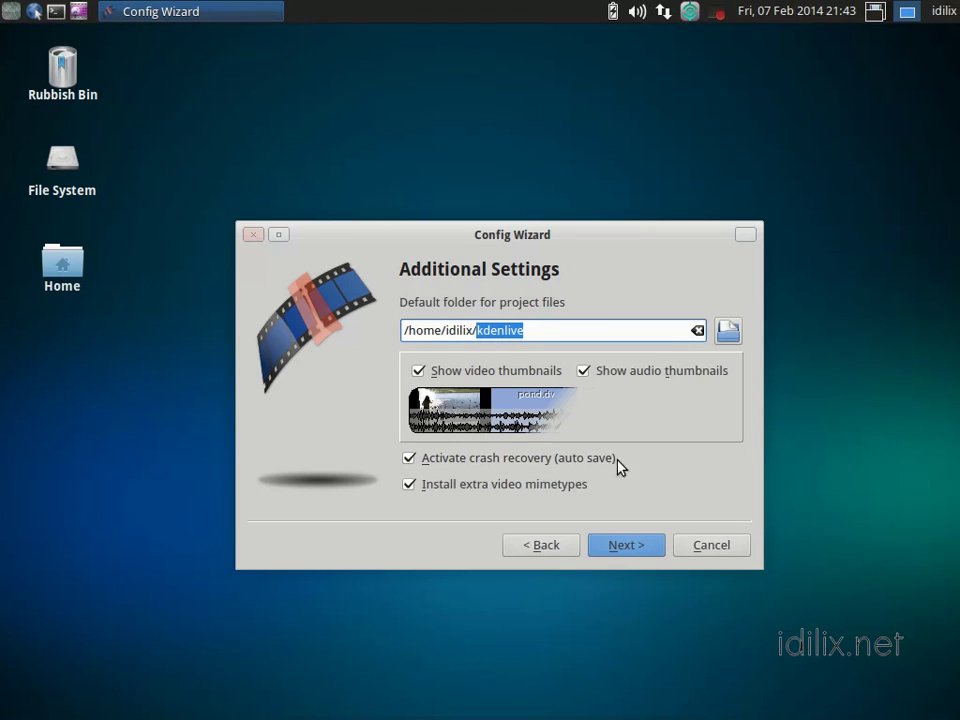
click(630, 542)
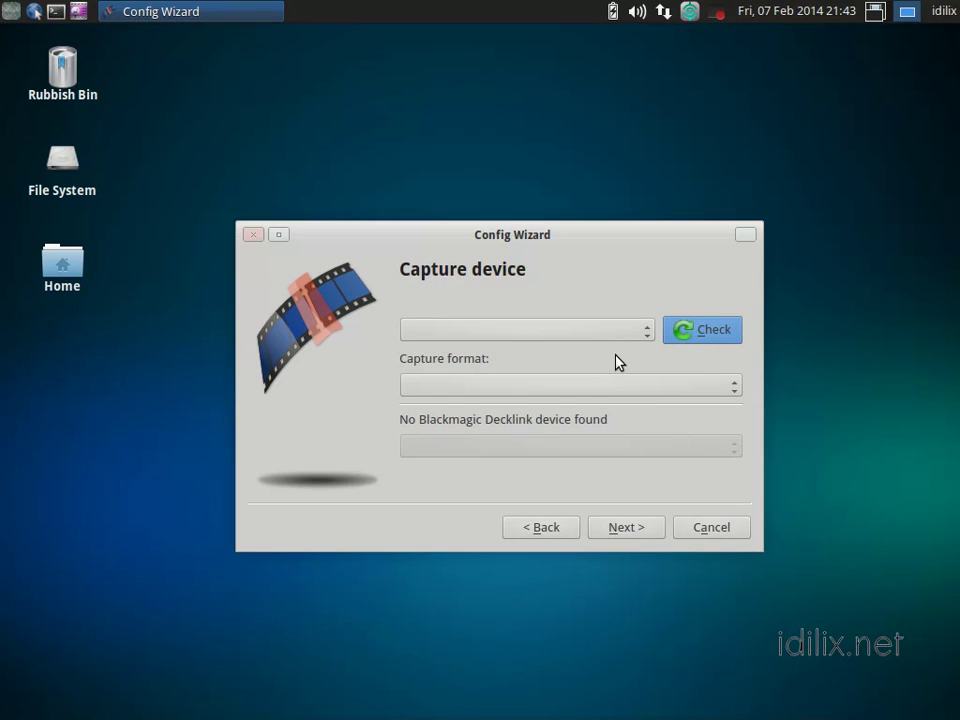
click(629, 529)
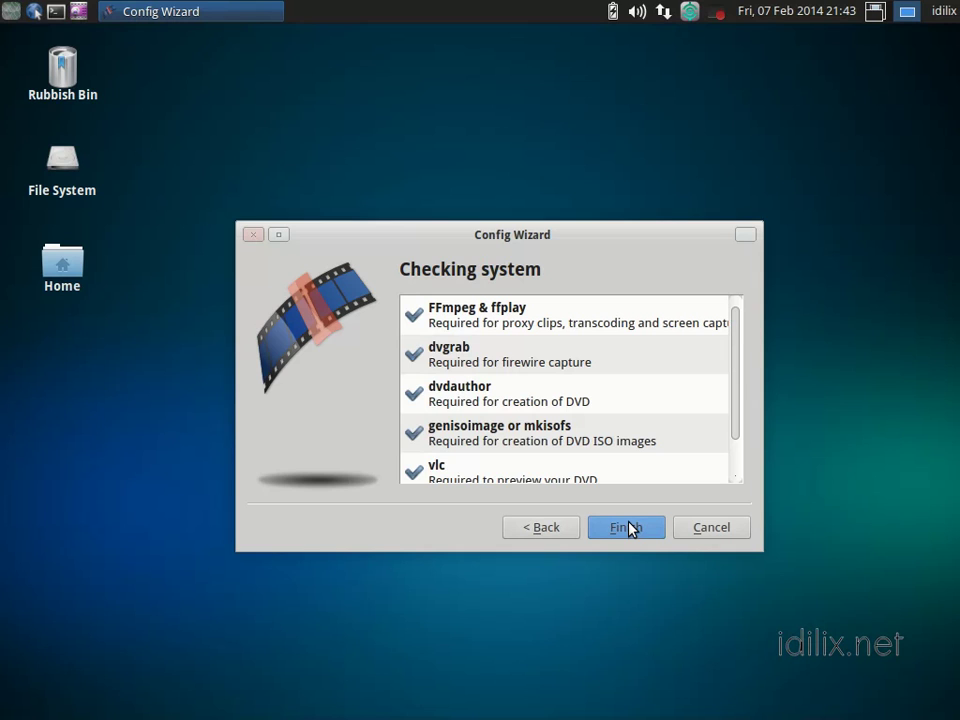
scroll(640, 388, down, 1)
scroll(640, 388, up, 1)
scroll(638, 388, down, 1)
scroll(636, 423, up, 1)
click(640, 523)
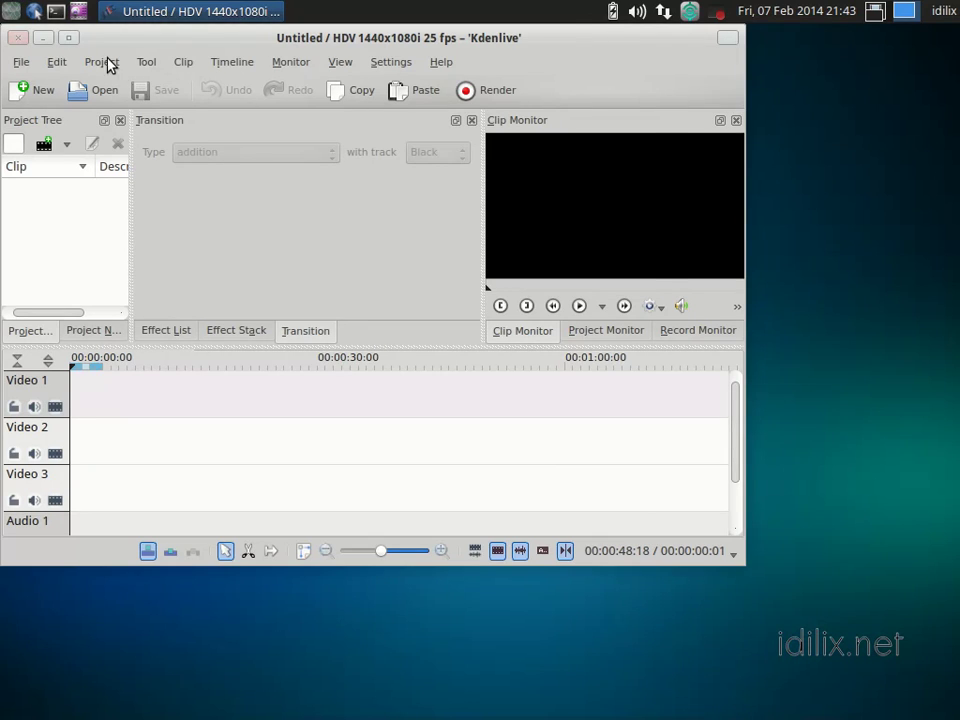
- Maximize the window with a larger Clip Monitor, and hide the Description column in the Project Tree
click(68, 38)
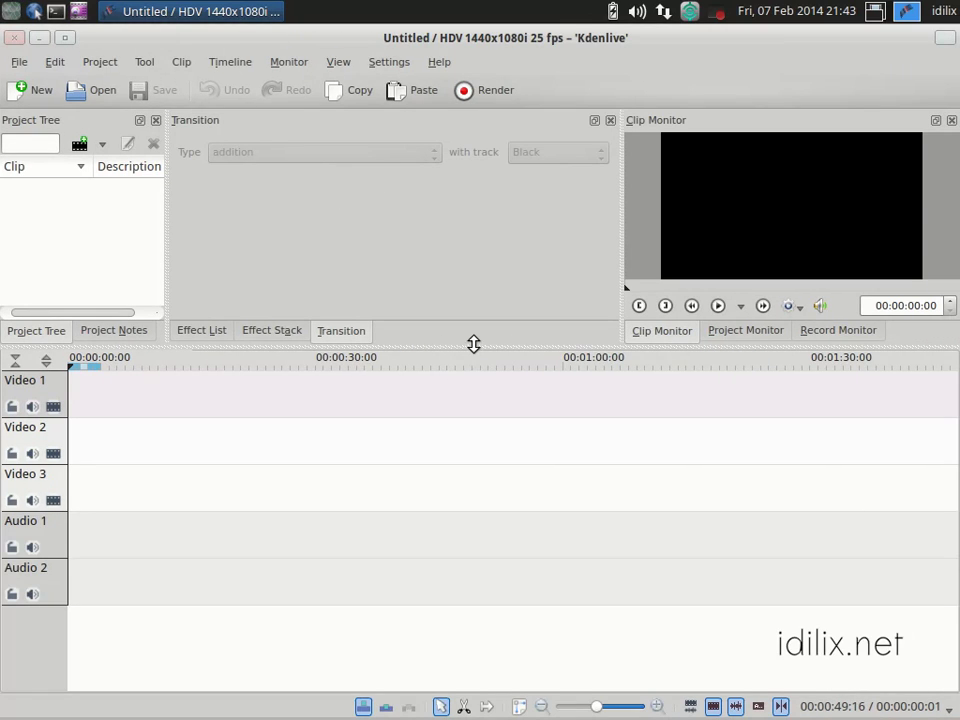
drag(474, 344, 479, 431)
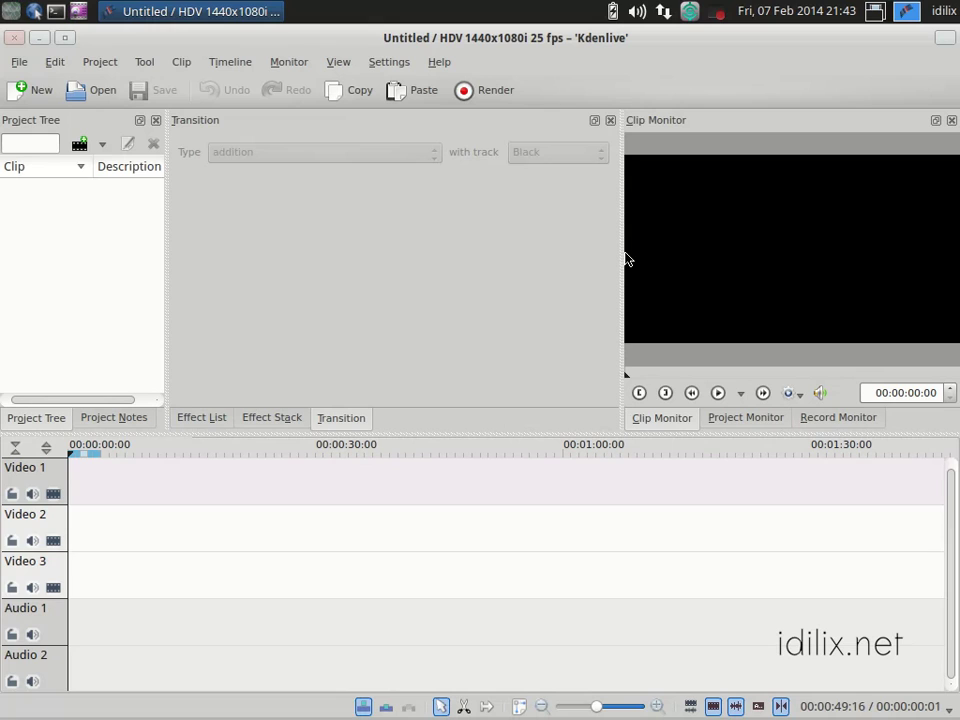
drag(626, 259, 531, 282)
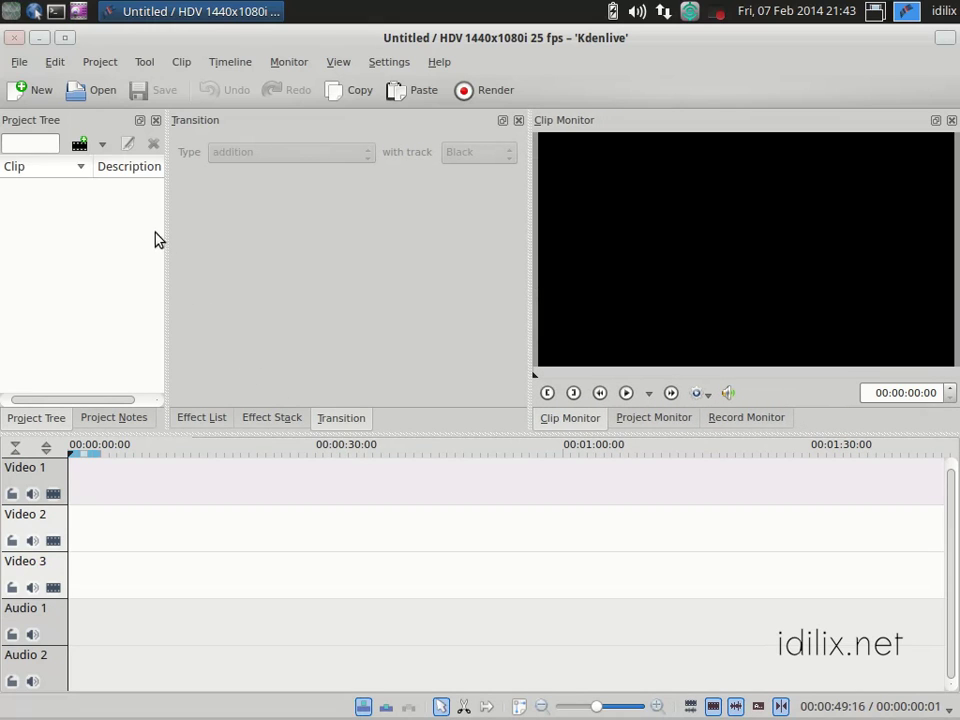
right_click(120, 174)
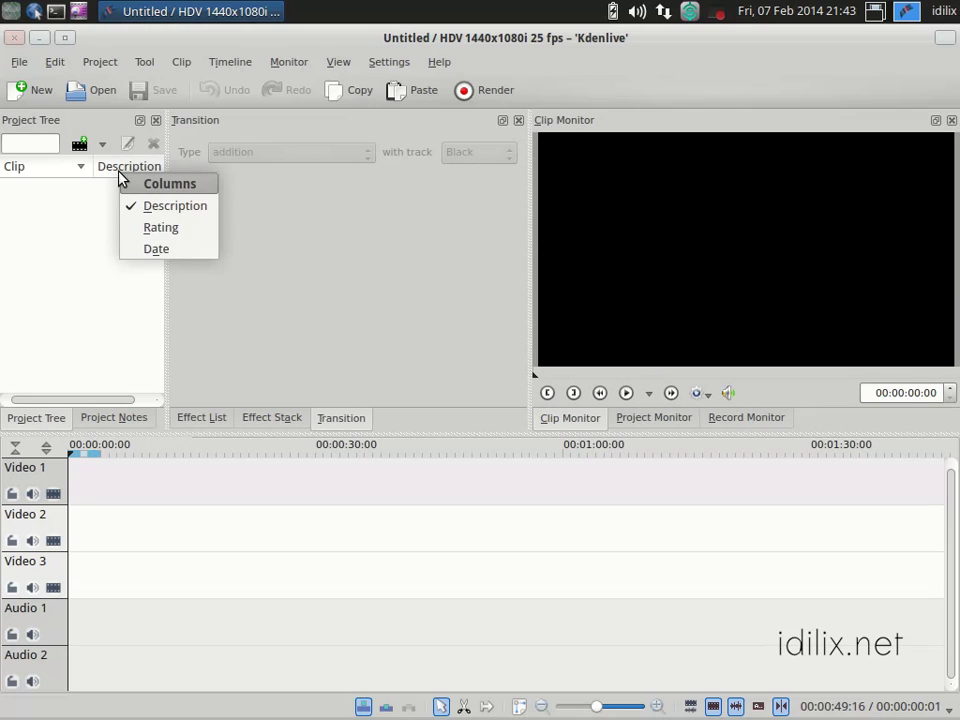
click(179, 212)
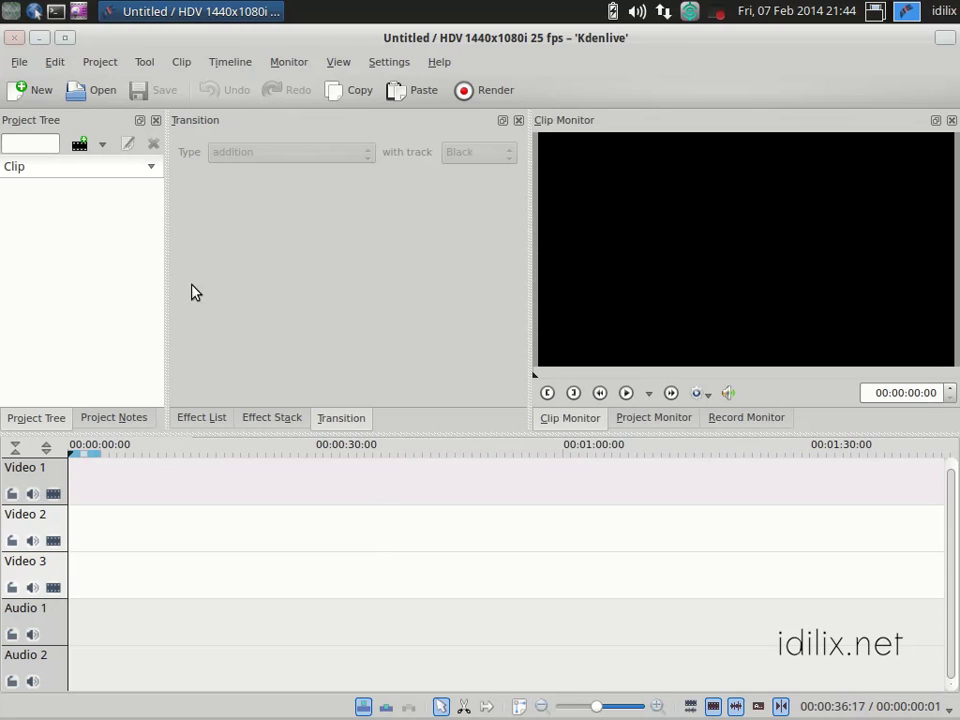
- Save the project as "kdenlive tutorial.kdenlive" in the kdenlive folder, overwriting the existing file
click(19, 62)
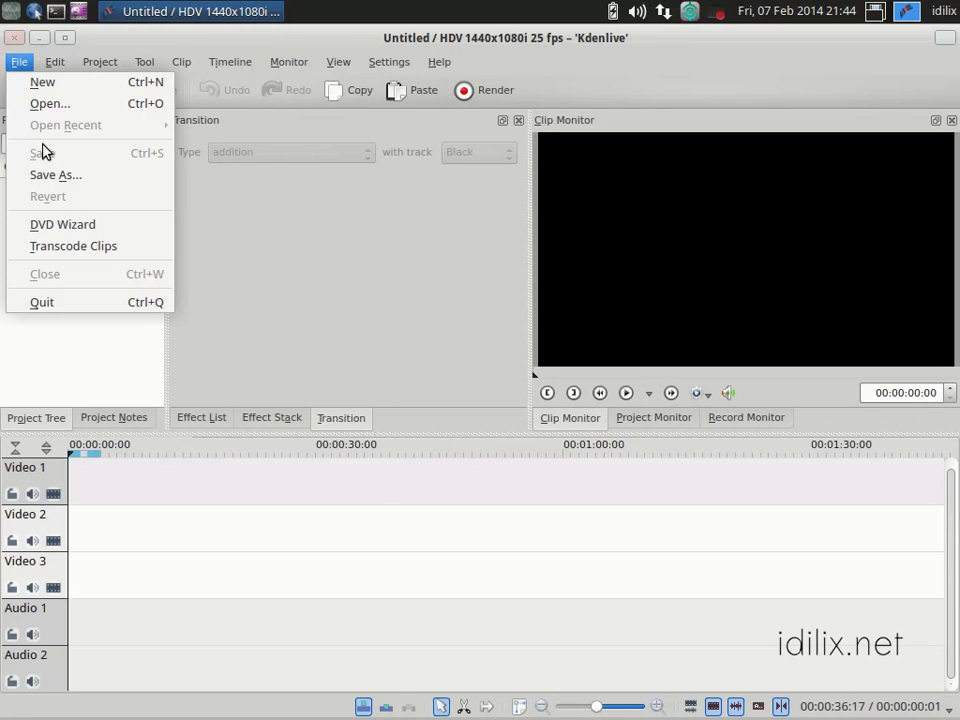
click(52, 178)
click(272, 260)
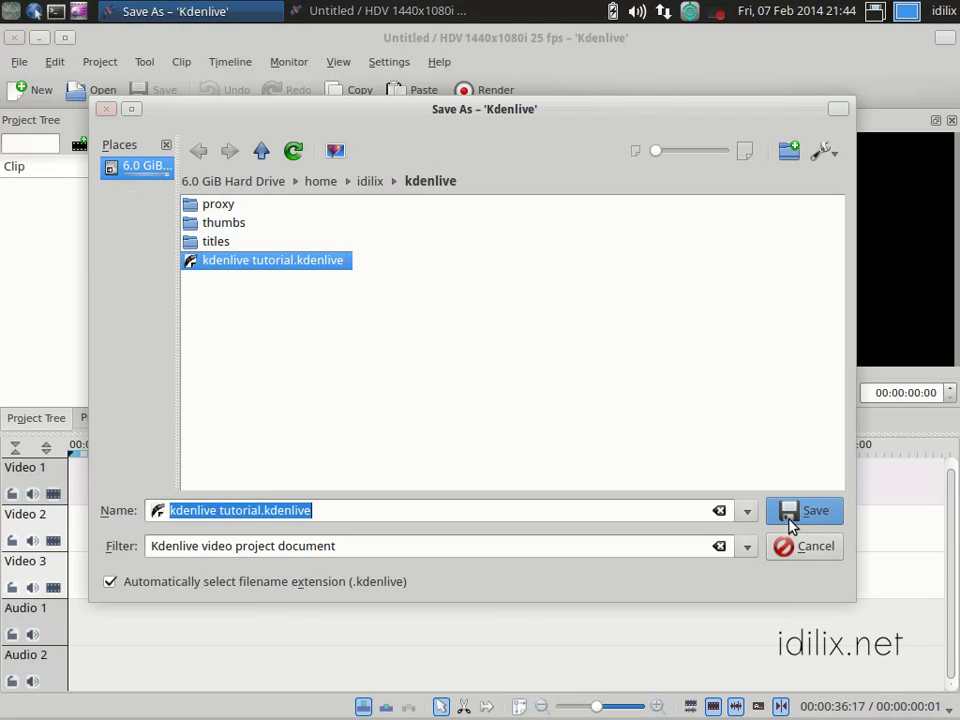
click(799, 514)
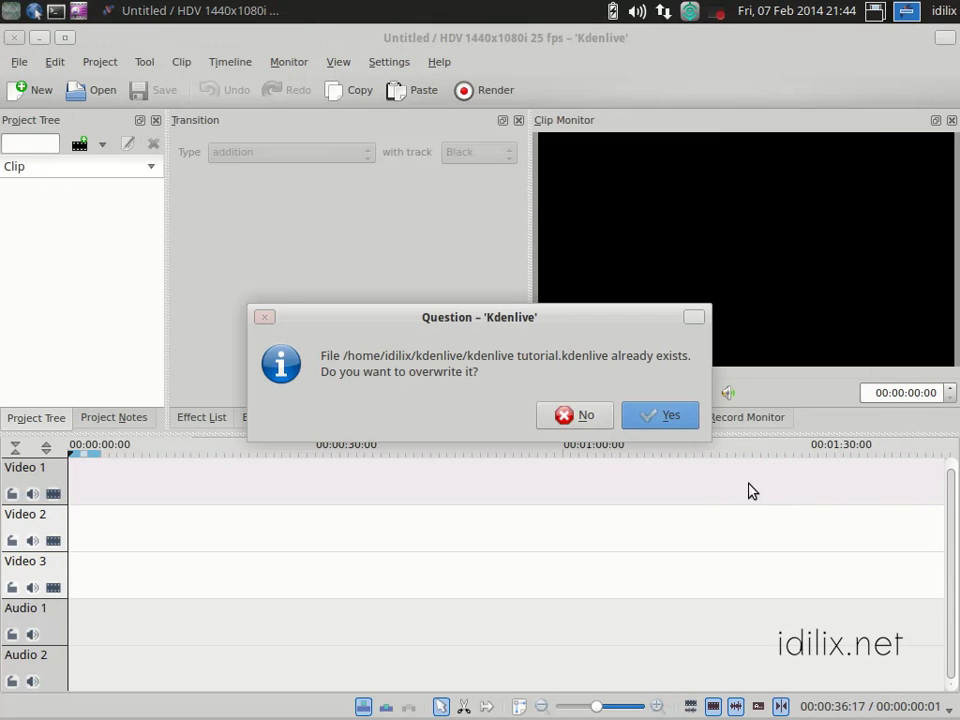
click(688, 420)
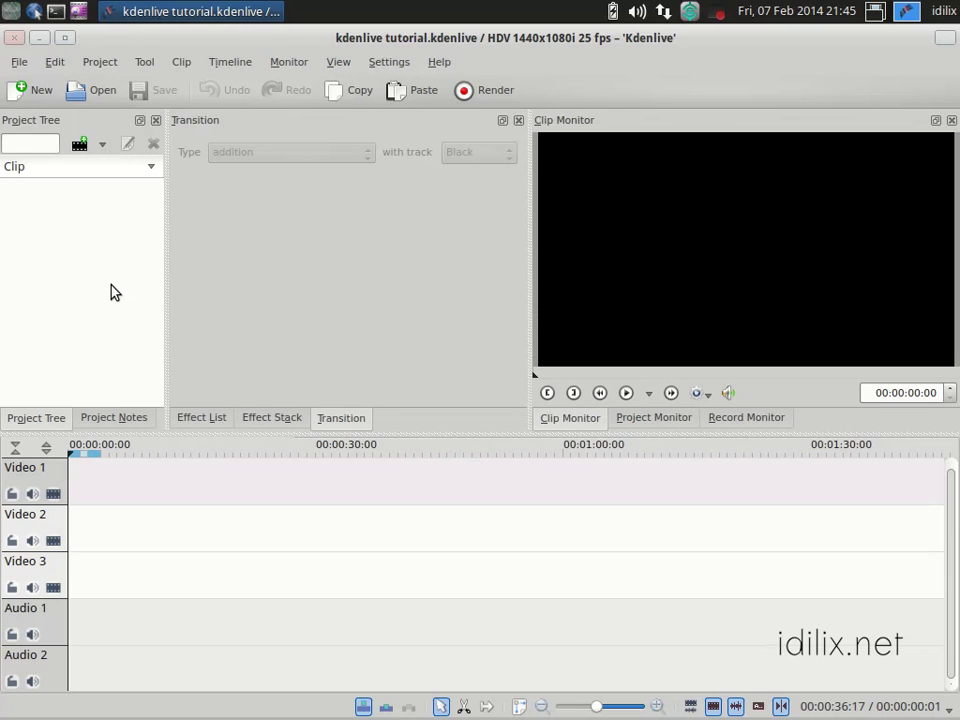
- Import all video, image and audio files from the Videos/KDL tuto/samples folder into the project
click(80, 145)
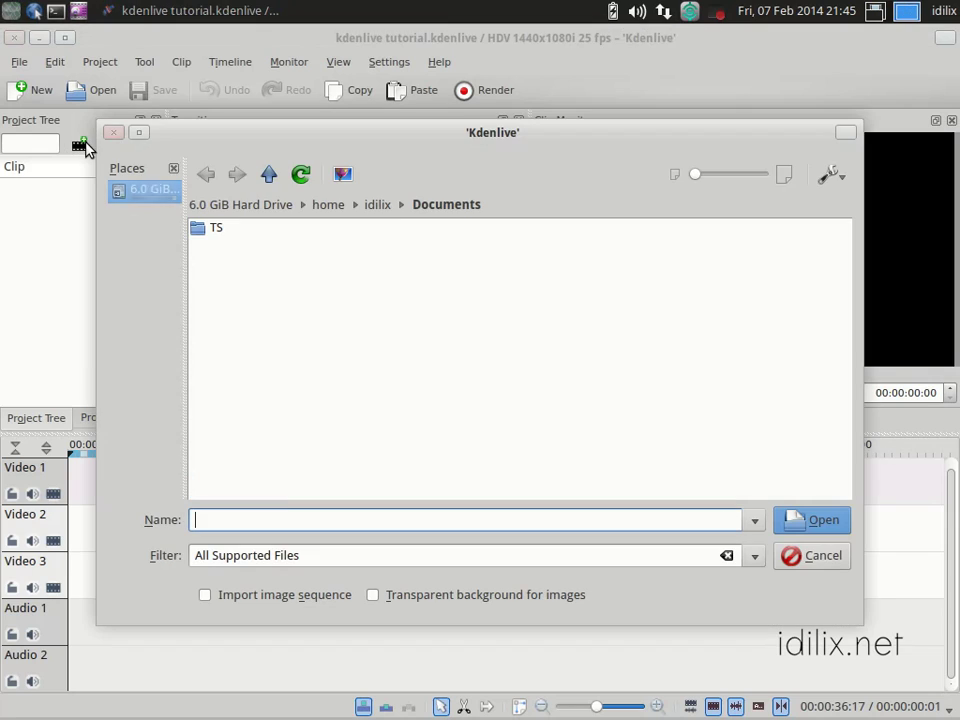
click(268, 175)
click(212, 378)
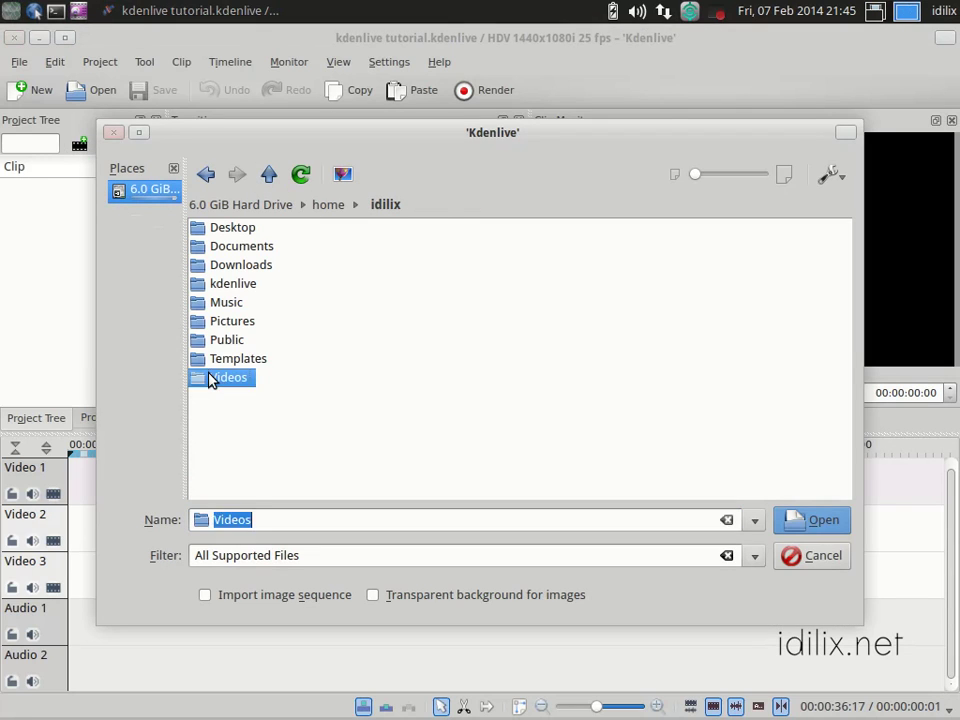
double_click(212, 378)
double_click(213, 228)
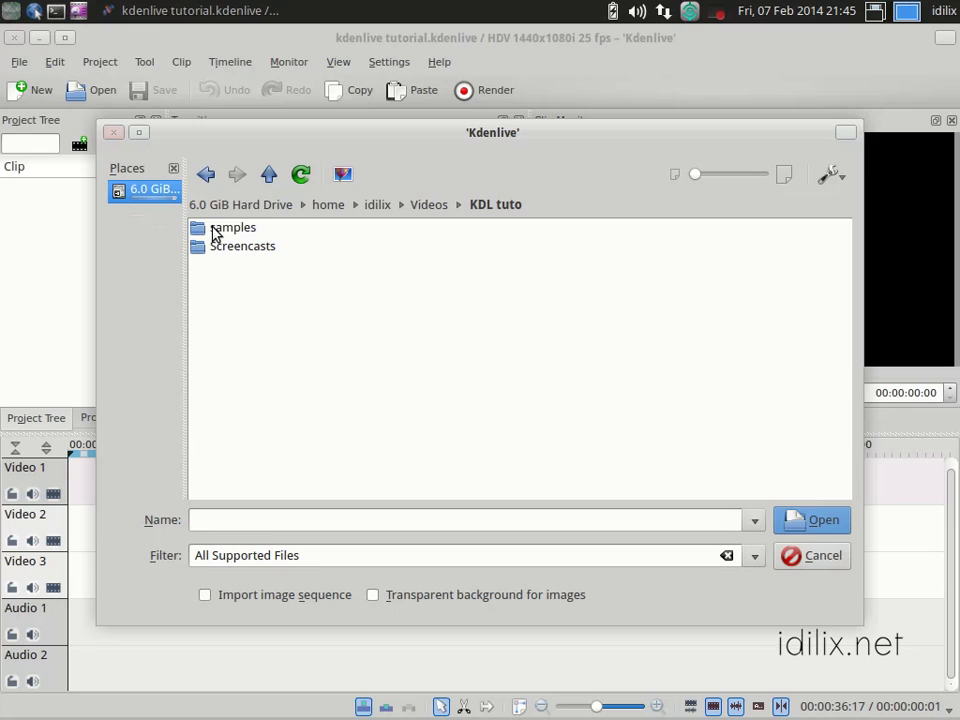
double_click(213, 230)
click(213, 230)
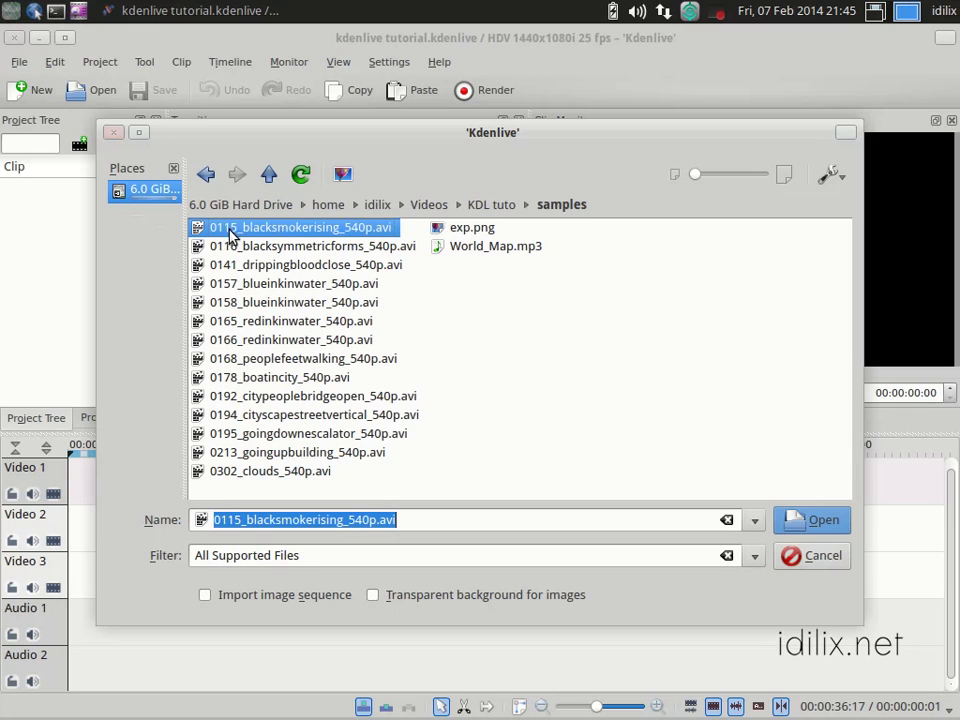
shift+click(476, 247)
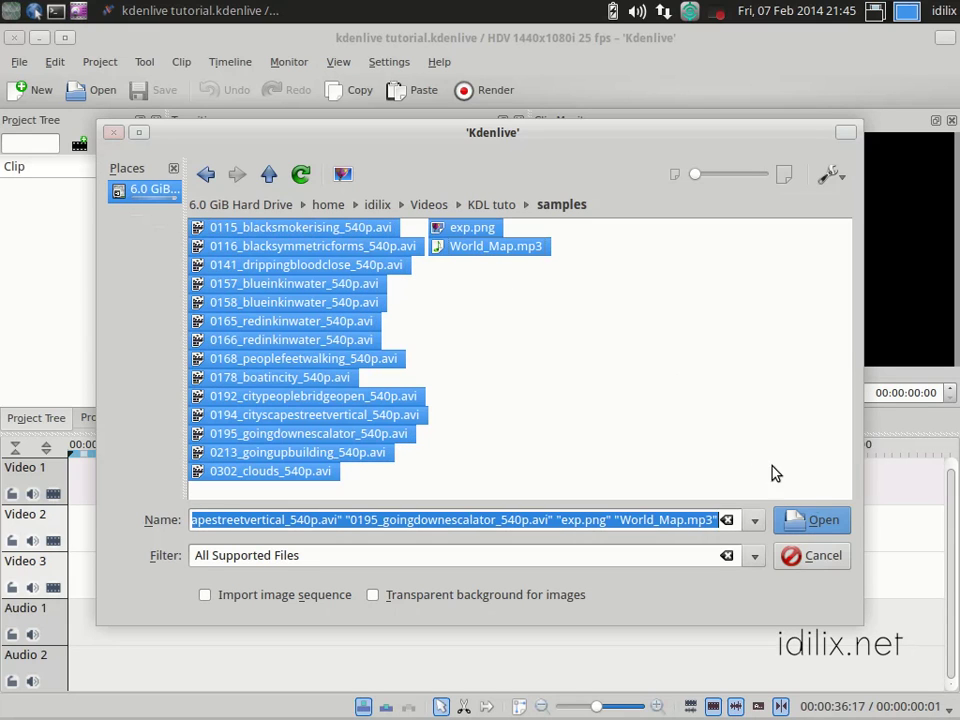
click(812, 520)
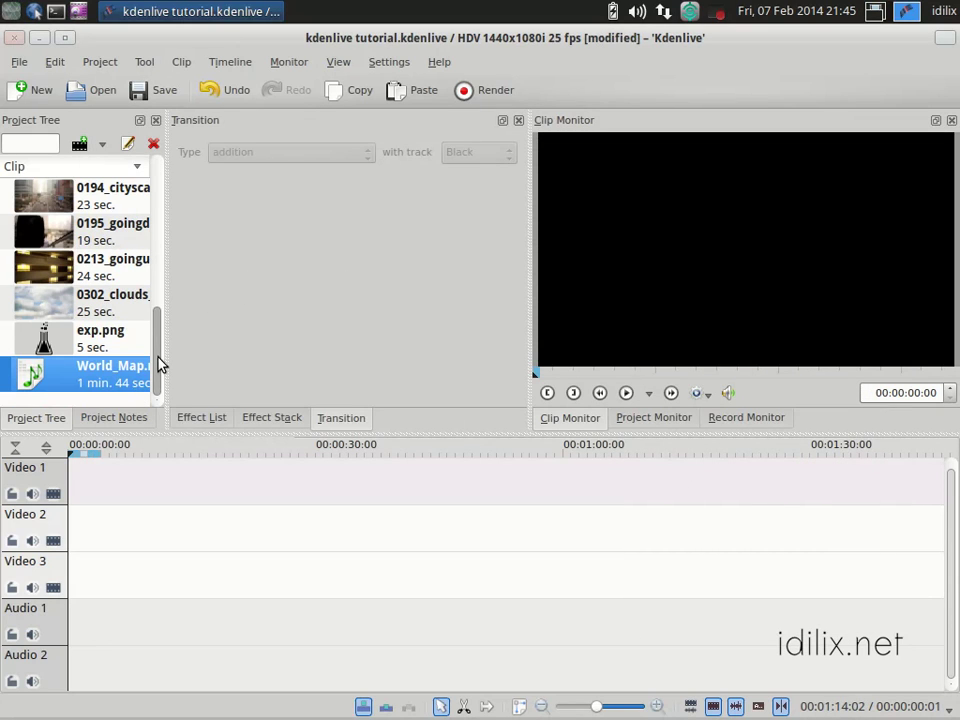
- Place 0115_blacksmokerising at the start of Video 3, 0157_blueinkinwater on Video 2 from about 30 seconds, and 0165_redinkinwater on Video 3 from about 60 seconds
drag(158, 365, 170, 214)
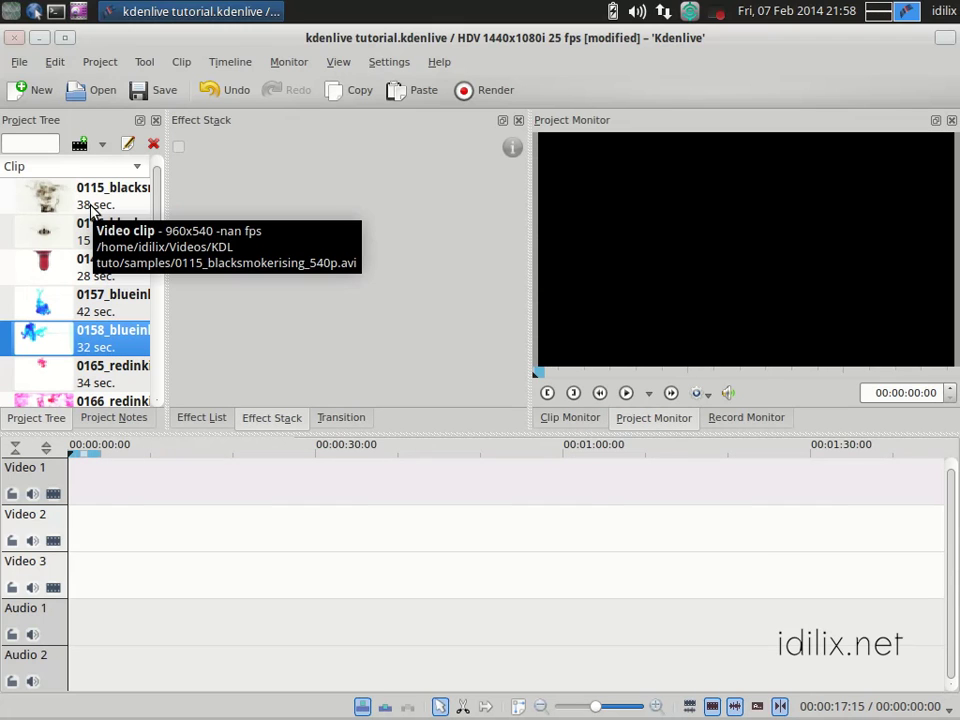
click(90, 210)
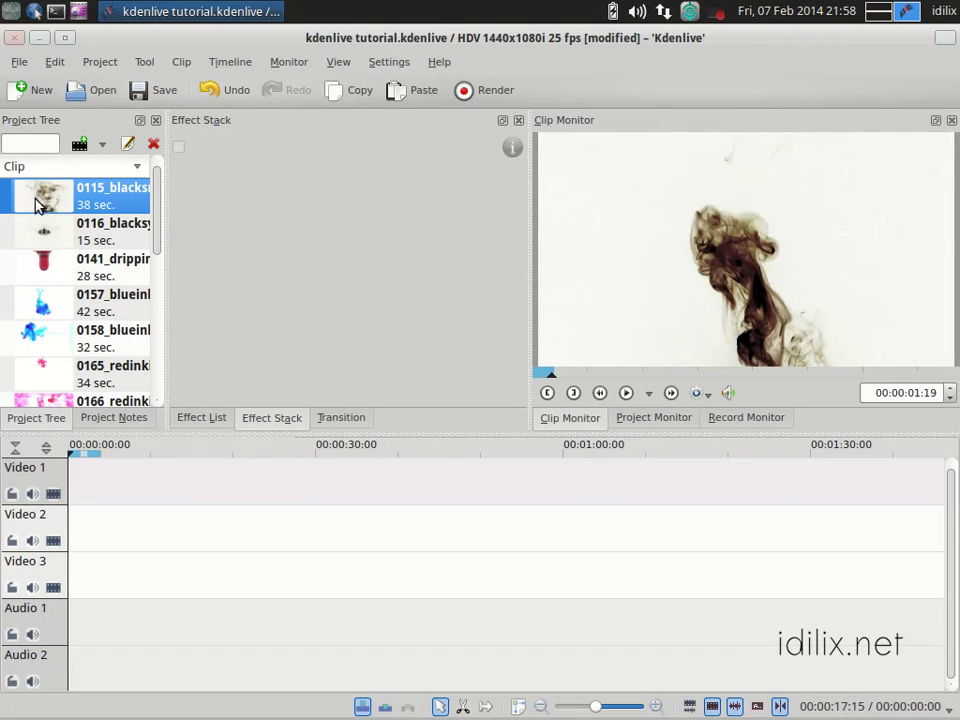
drag(35, 205, 76, 574)
drag(50, 305, 326, 522)
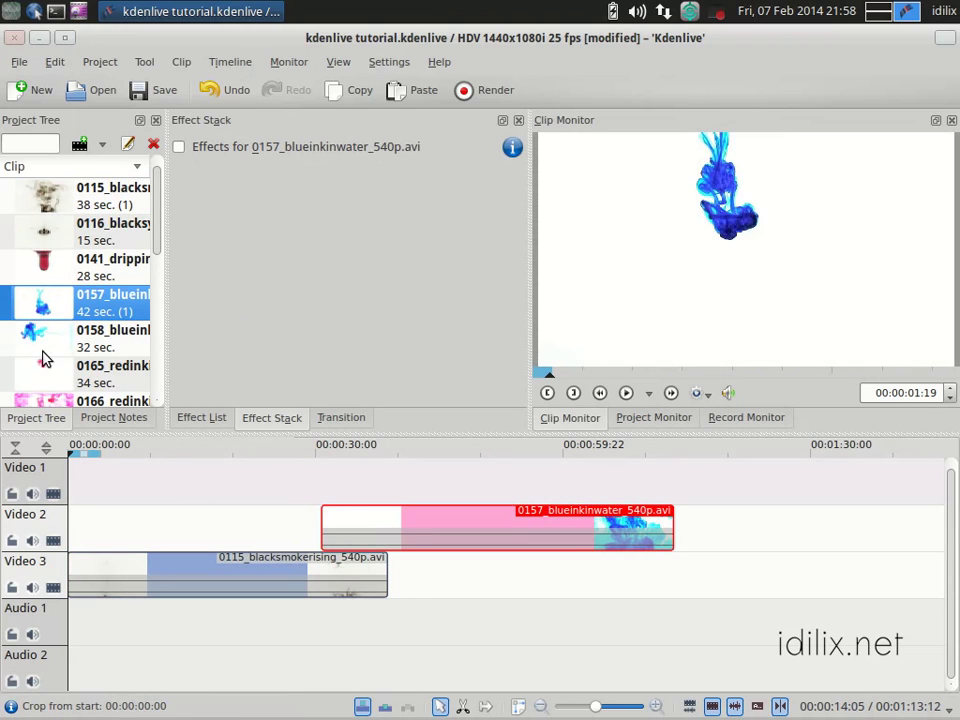
drag(43, 362, 564, 576)
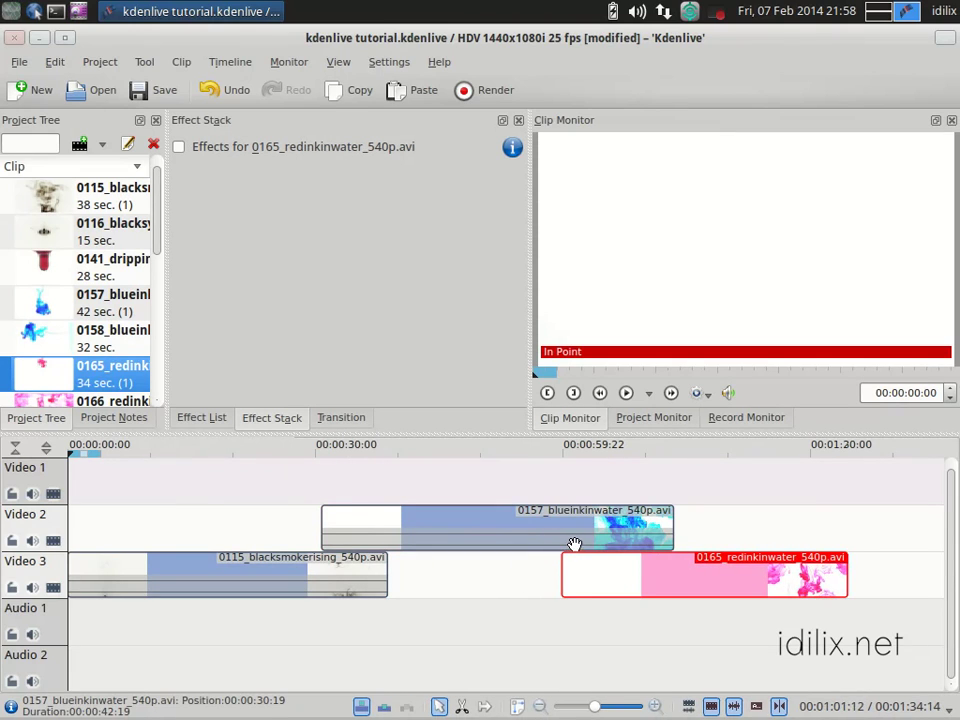
- Reposition 0157_blueinkinwater on Video 2 from about 26 seconds and 0165_redinkinwater on Video 3 from about 58 seconds, so the blue clip overlaps both Video 3 clips
click(508, 530)
drag(508, 530, 345, 530)
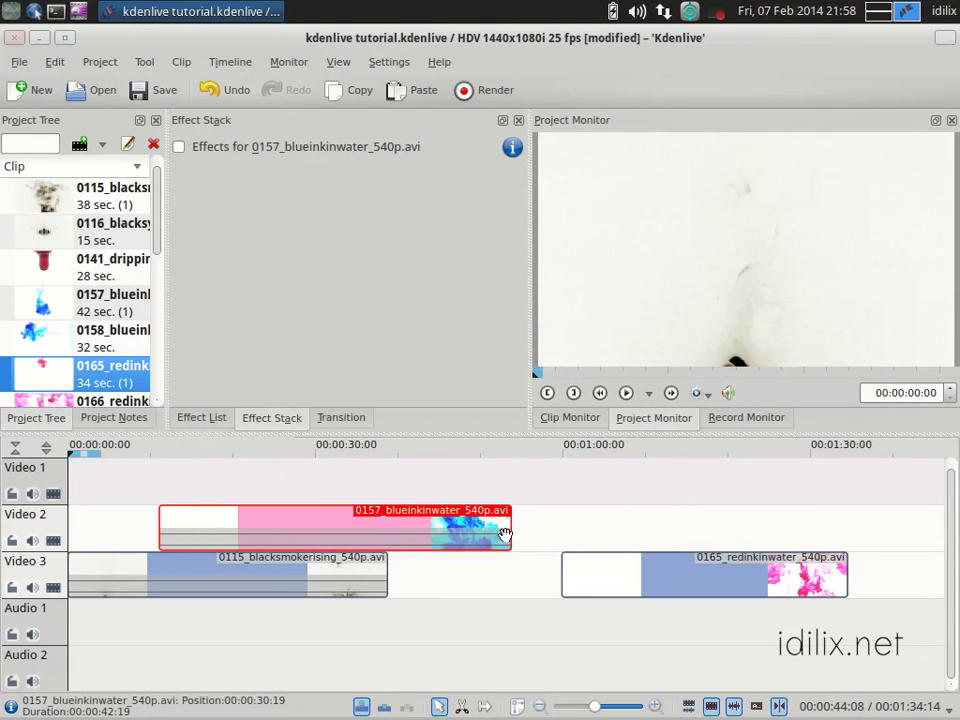
drag(645, 574, 666, 527)
drag(433, 540, 499, 553)
click(643, 514)
drag(677, 524, 648, 572)
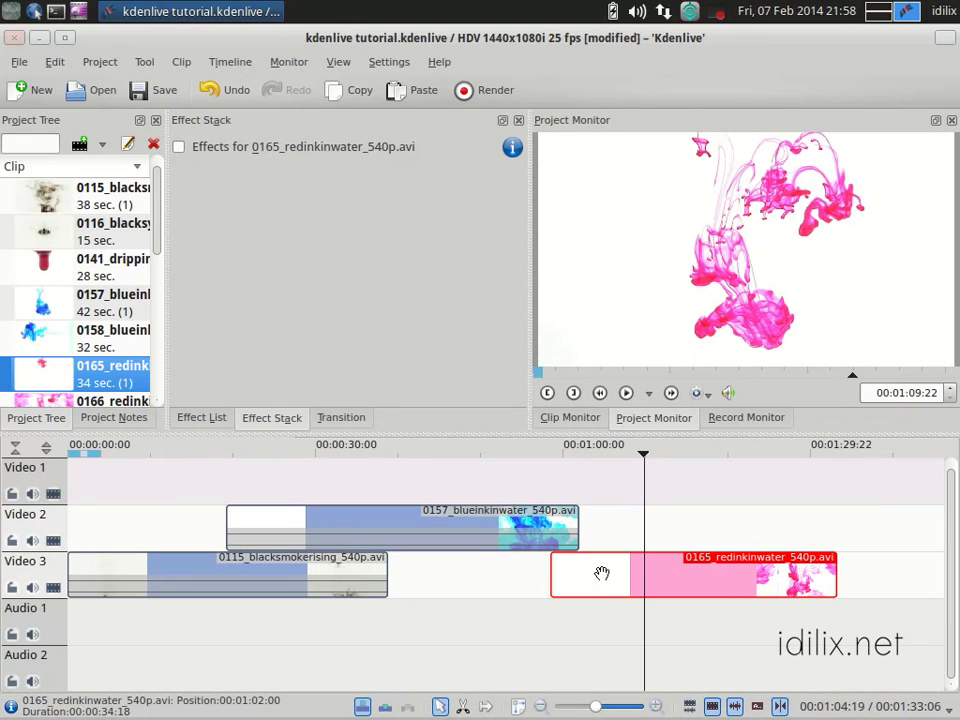
drag(449, 530, 504, 536)
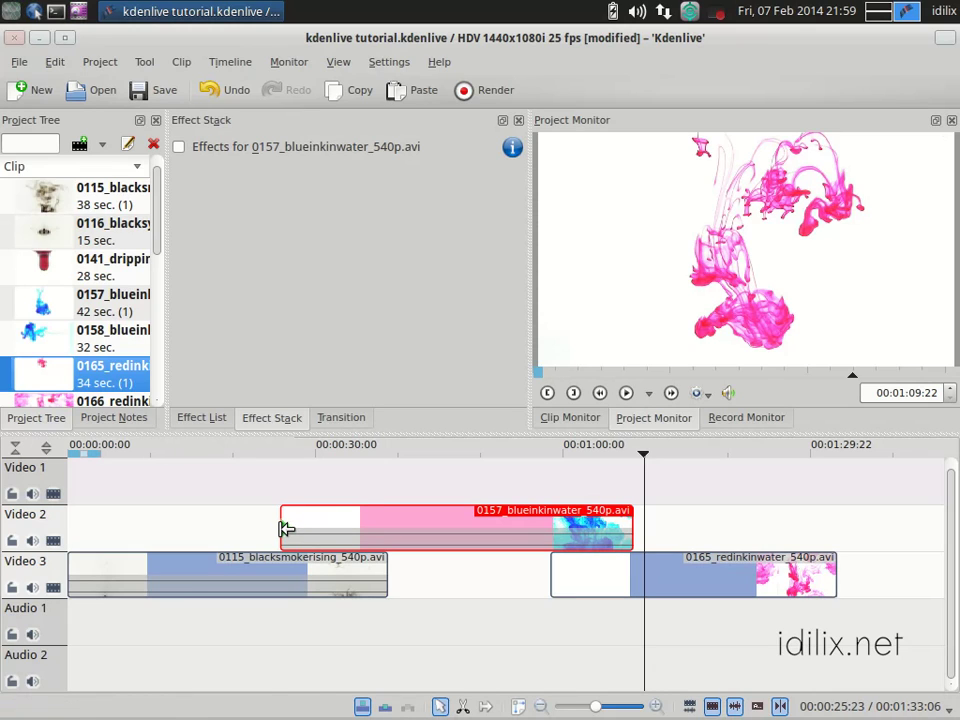
- Try trimming the start of the 0157_blueinkinwater clip and adding a fade-in of 00:00:02:24, and remove the fade
drag(284, 529, 263, 538)
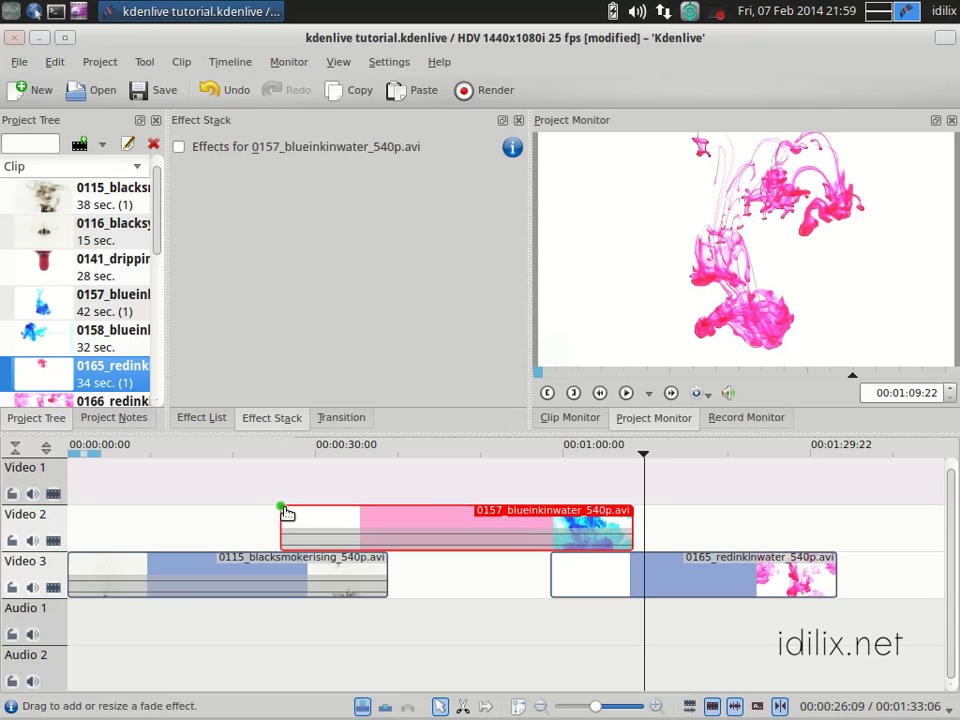
drag(286, 513, 307, 519)
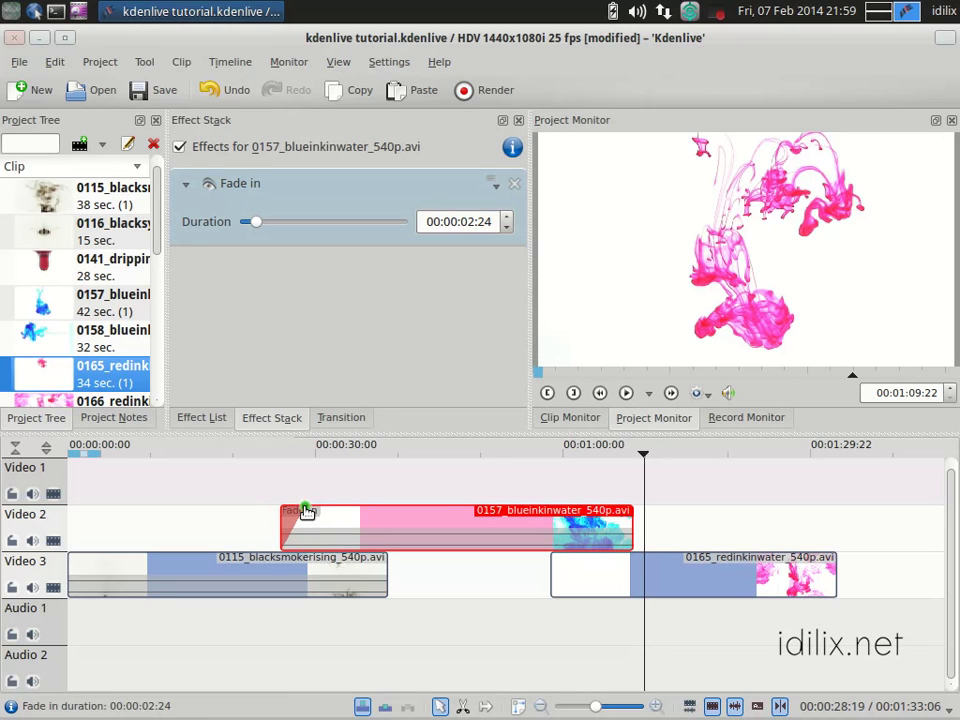
drag(281, 504, 253, 459)
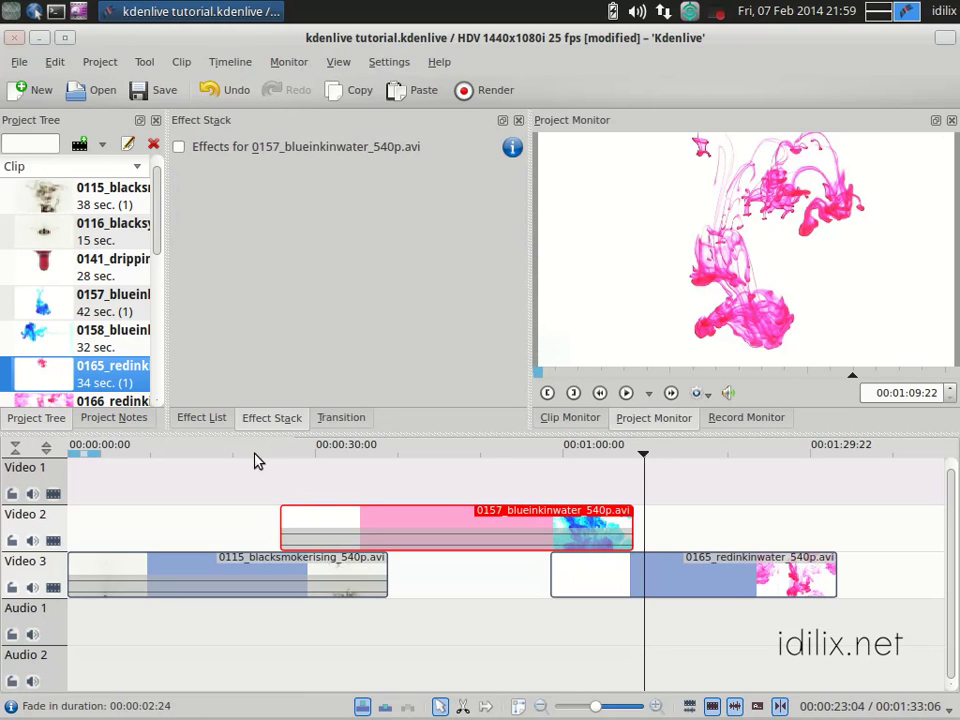
- Add a Dissolve transition where 0157_blueinkinwater overlaps the end of 0115_blacksmokerising, and select it to show its settings
click(286, 550)
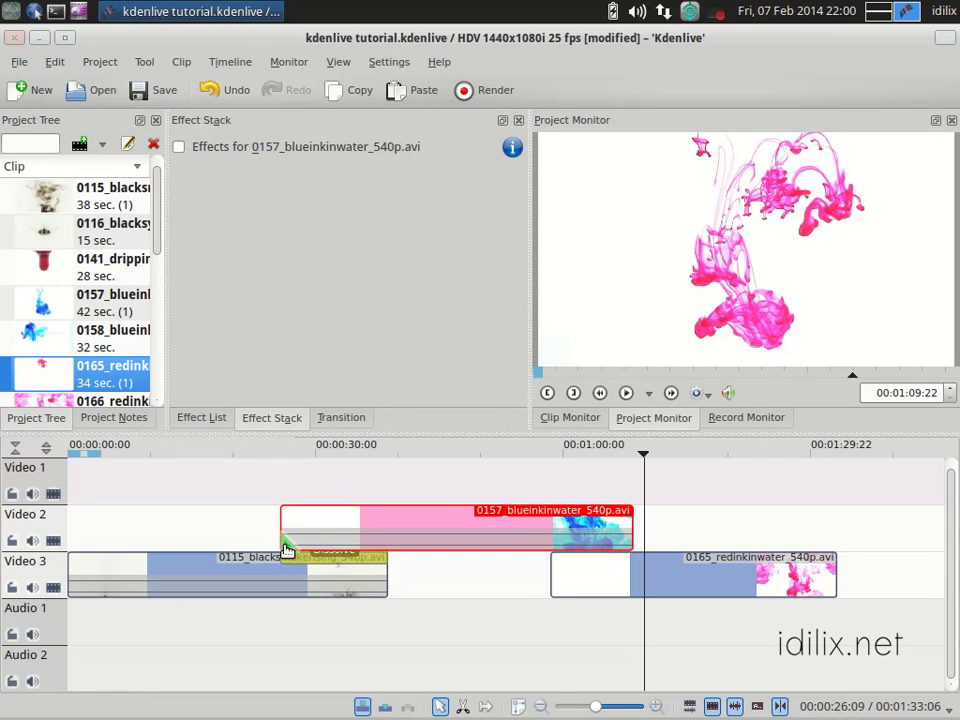
click(324, 558)
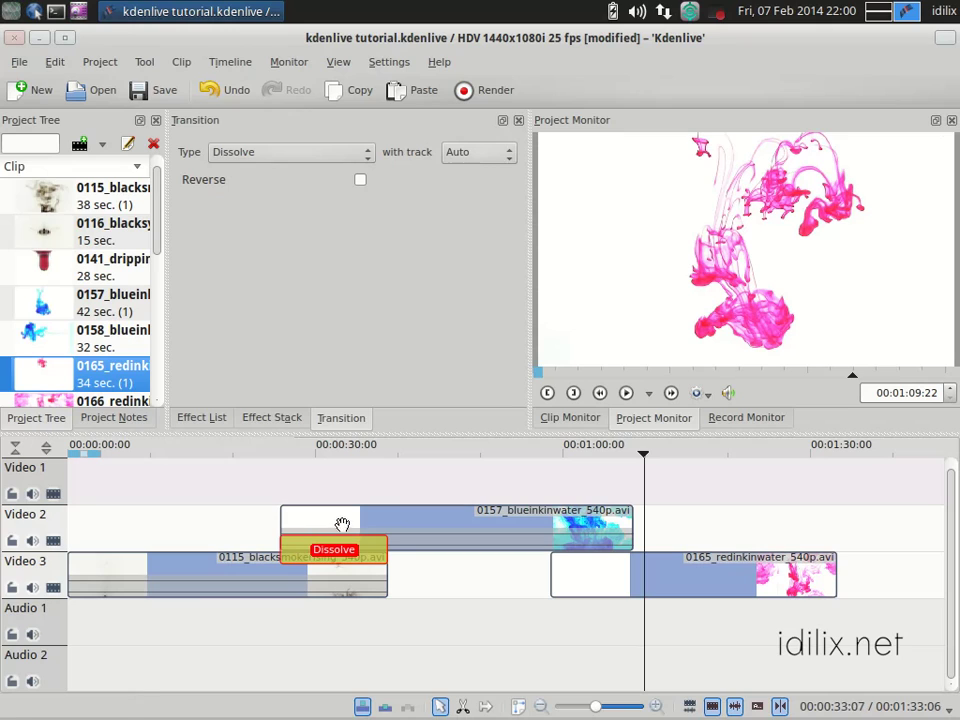
- Cut 0157_blueinkinwater on Video 2 at about 42 and 55 seconds and 0165_redinkinwater on Video 3 at about 77 seconds
click(462, 708)
click(414, 530)
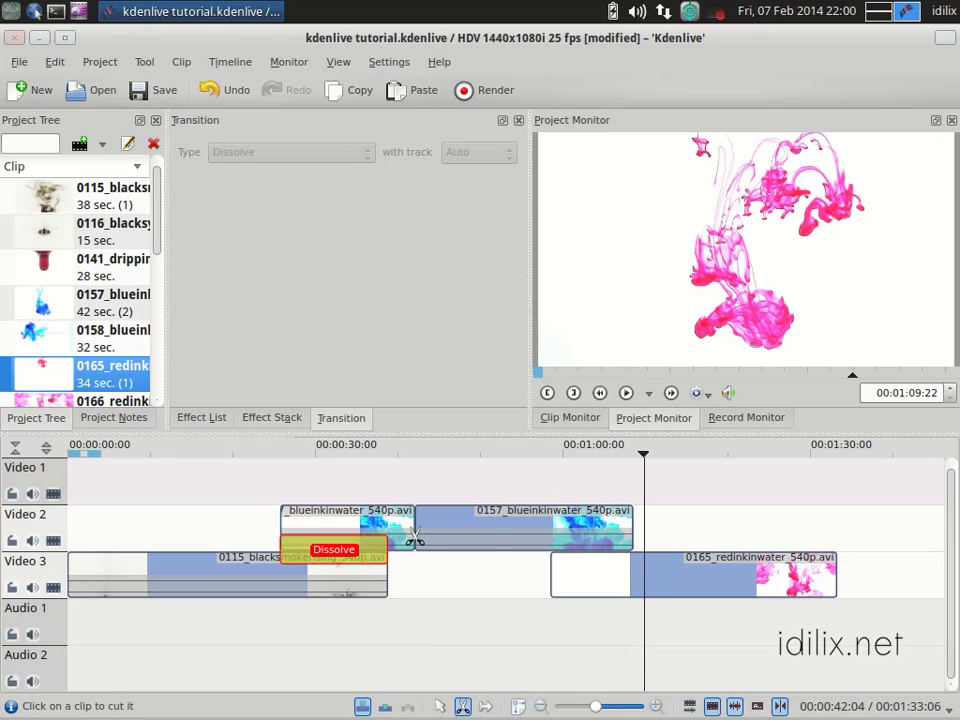
click(527, 525)
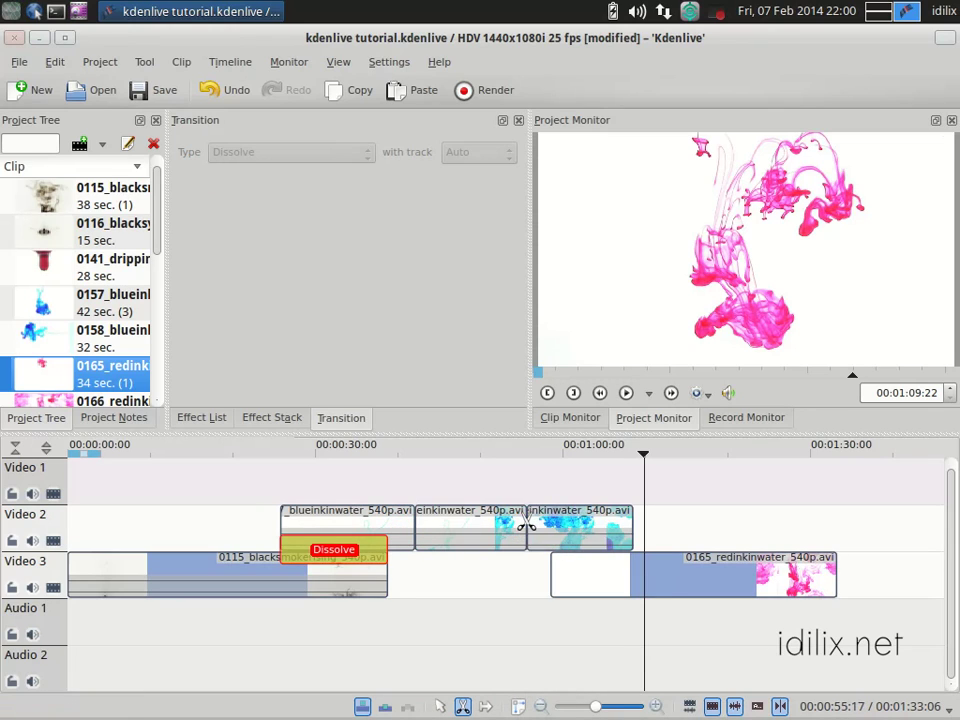
click(702, 575)
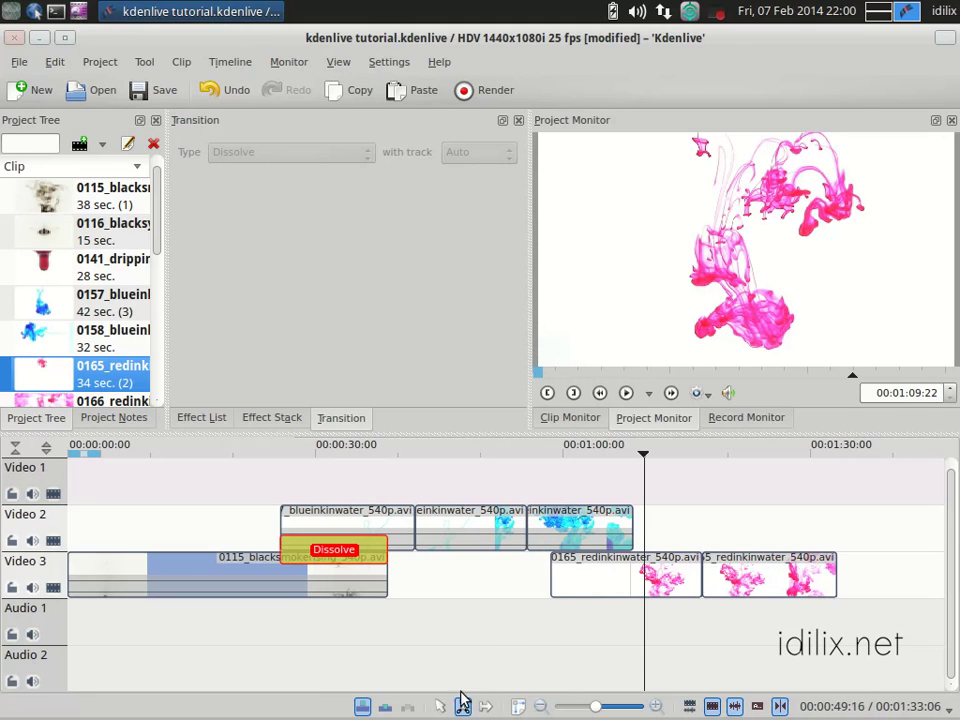
- Try shifting everything from the second 0157_blueinkinwater piece onward about 11 seconds later with the Spacer tool, and move it back
mouse_move(430, 705)
click(487, 708)
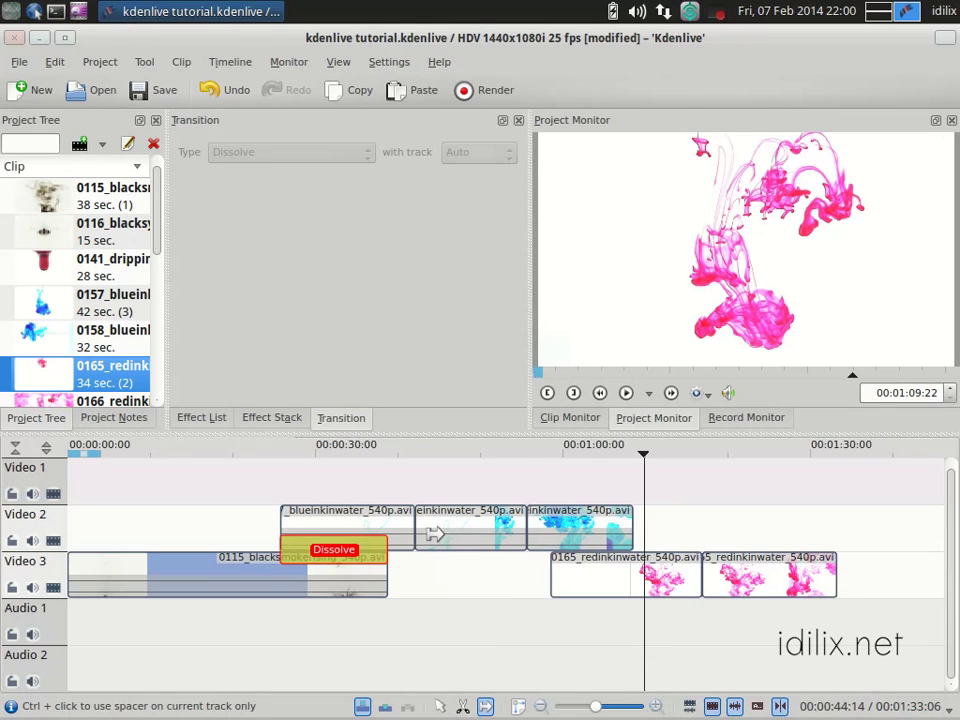
drag(448, 531, 541, 524)
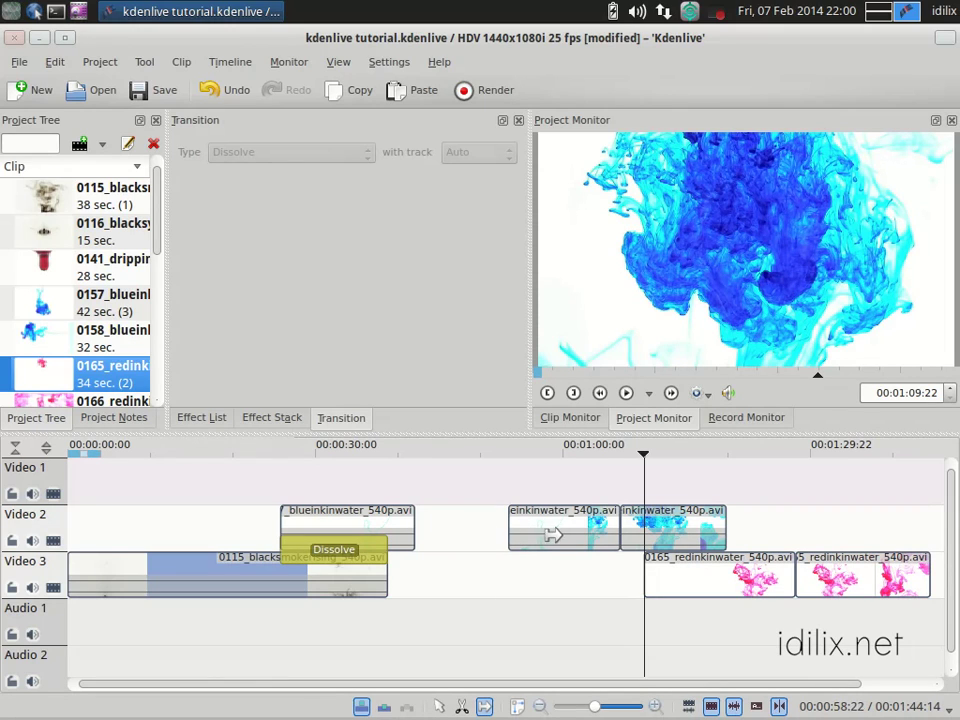
drag(550, 533, 450, 535)
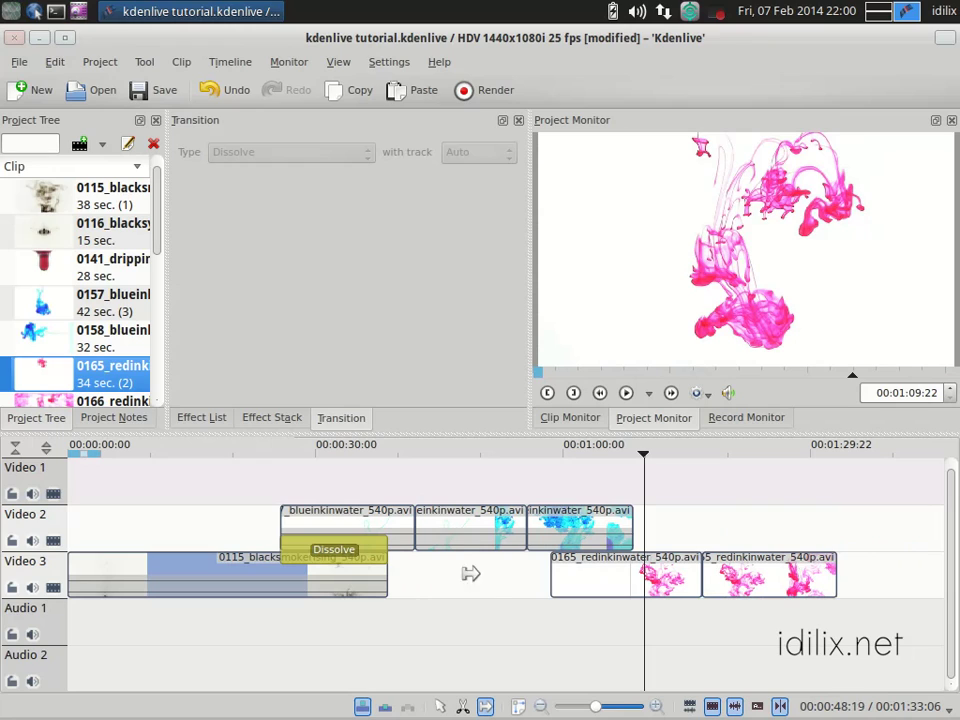
click(438, 709)
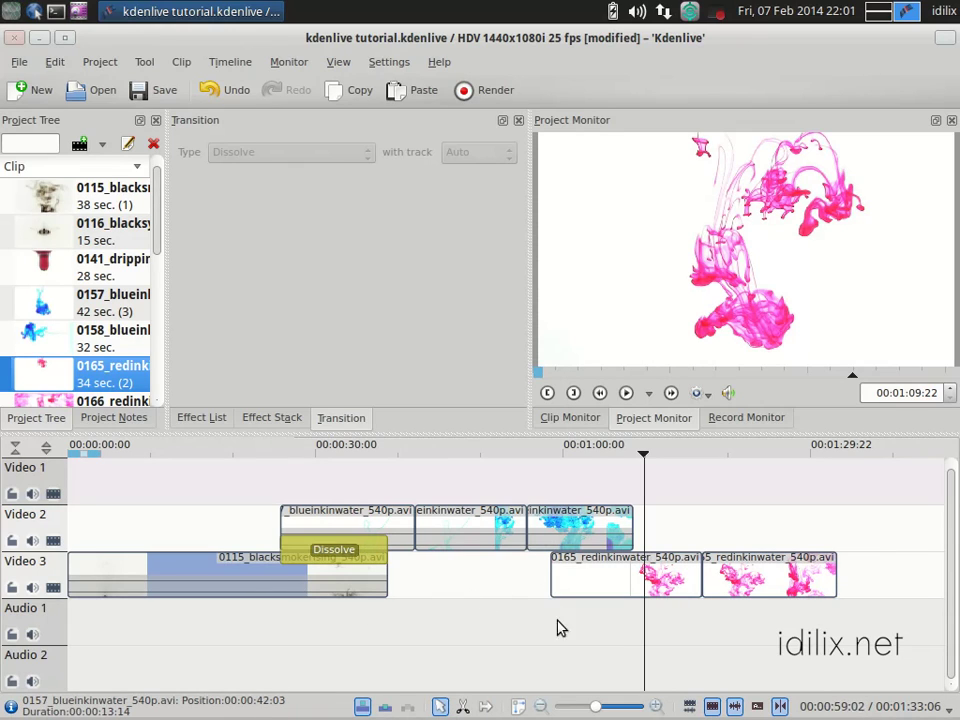
- Examine the cut clips on the timeline at several zoom levels, and select the second 0165_redinkinwater piece
click(565, 707)
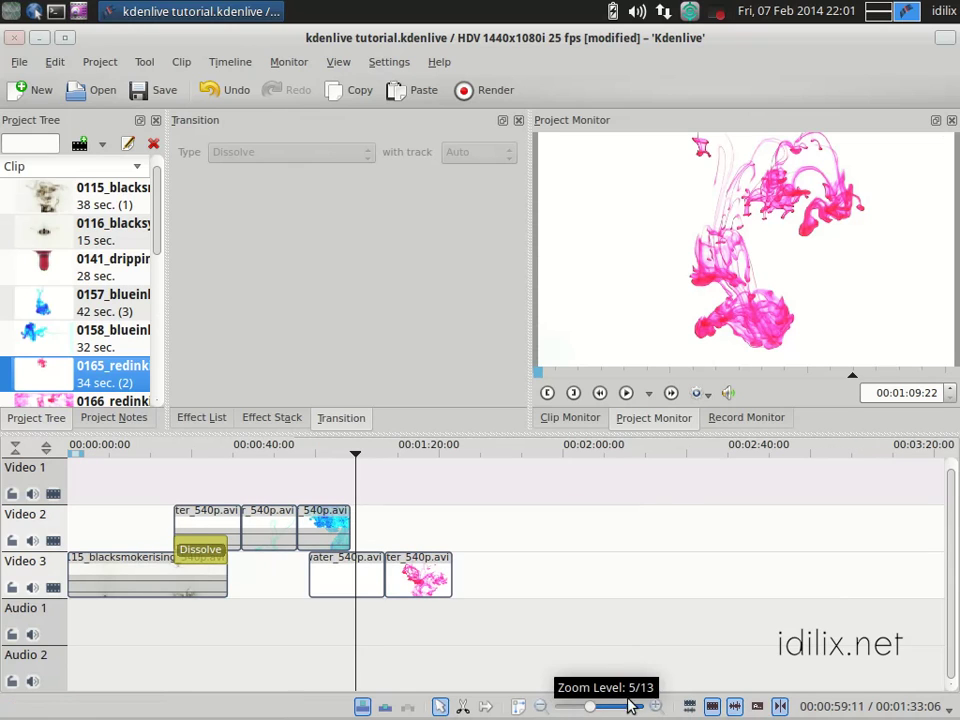
click(660, 707)
click(660, 707)
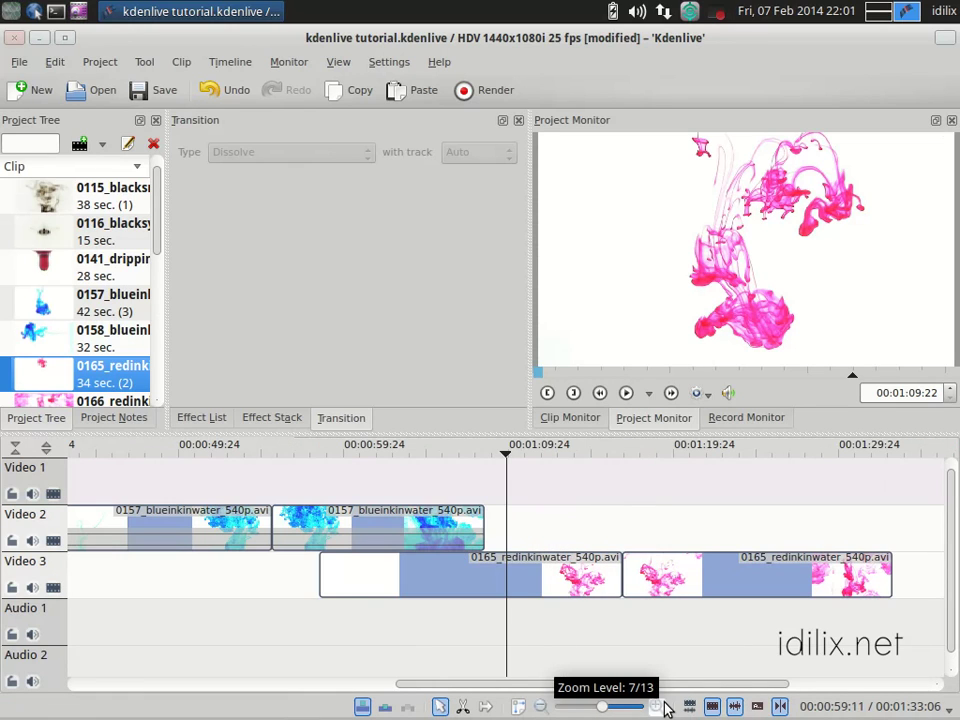
click(660, 707)
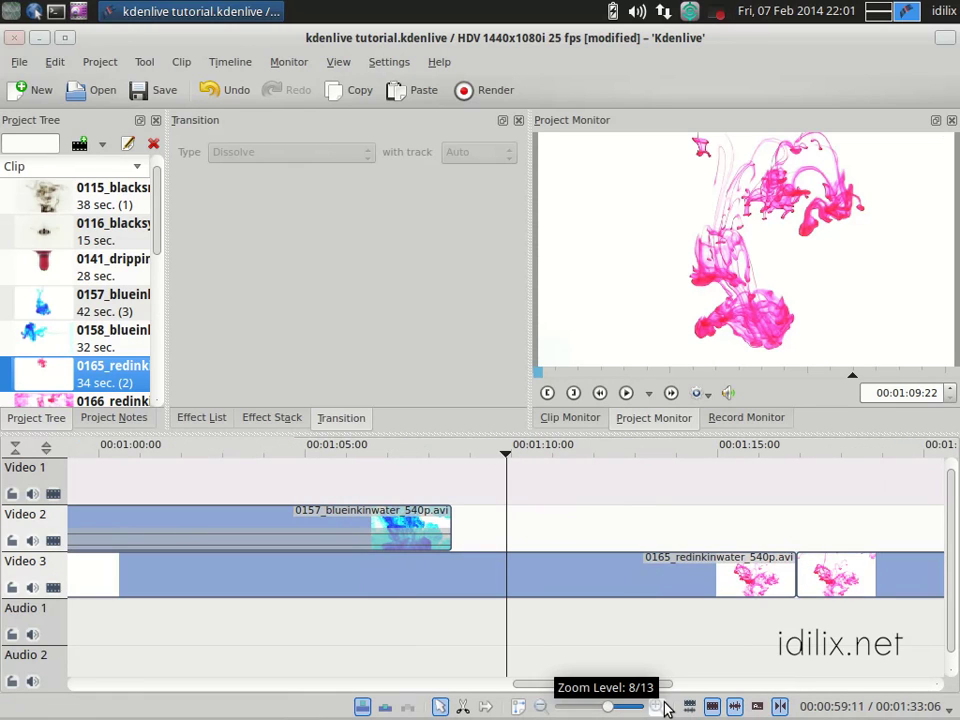
click(538, 708)
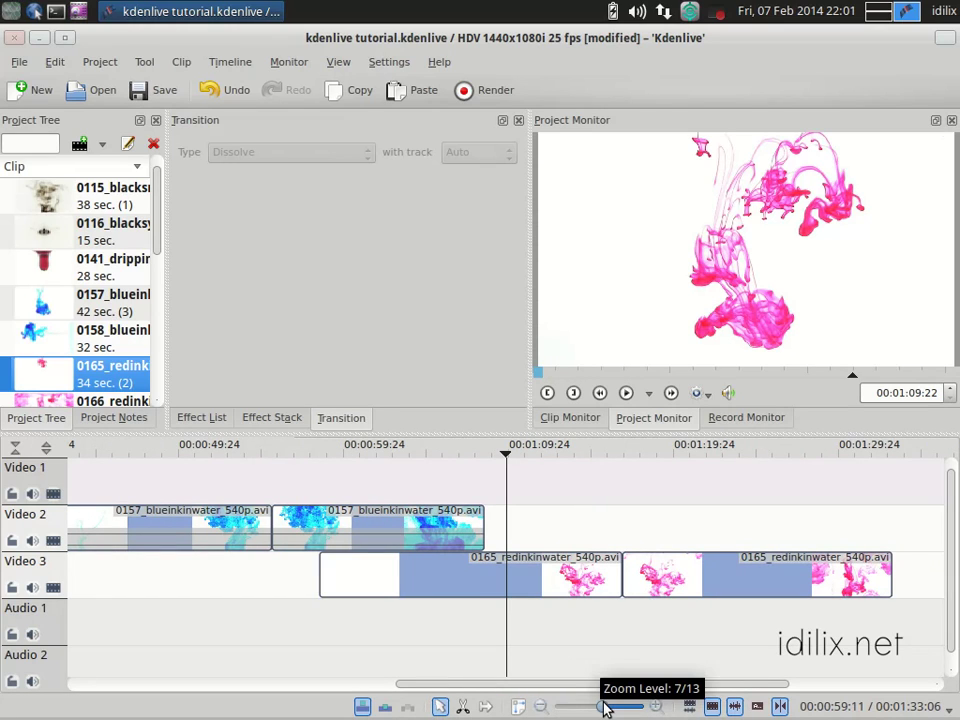
scroll(605, 707, up, 3)
scroll(605, 707, down, 6)
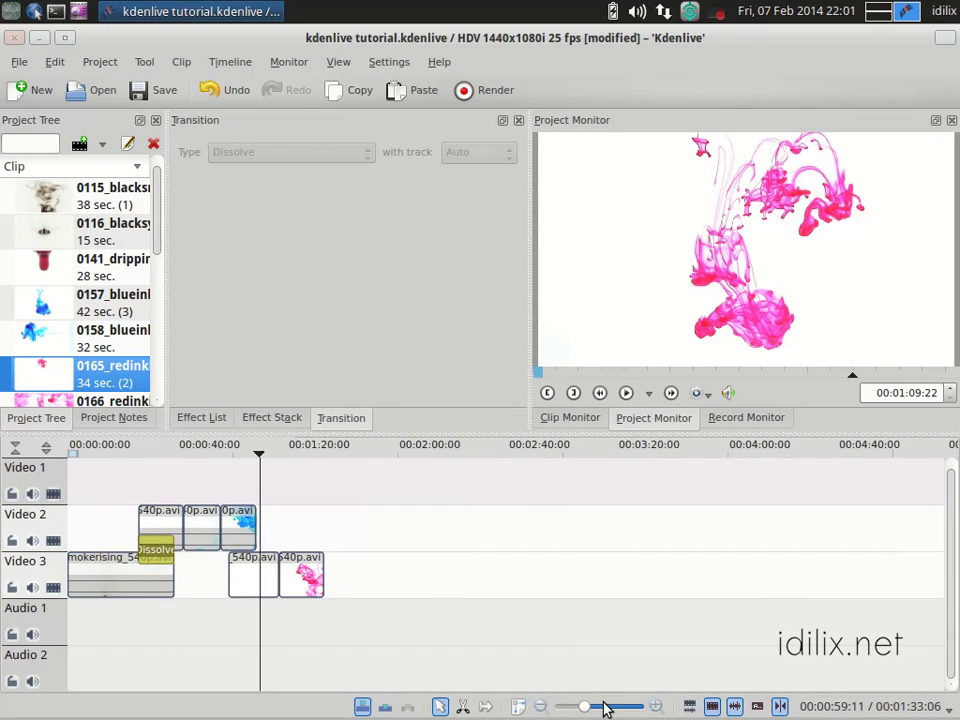
scroll(605, 707, up, 5)
scroll(605, 707, down, 1)
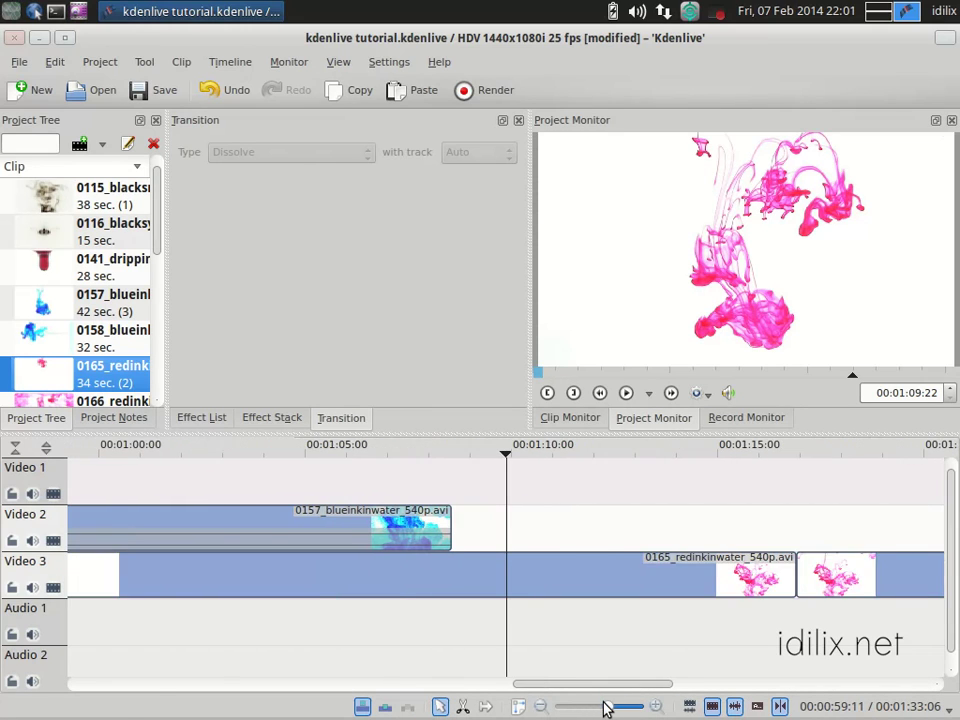
scroll(605, 707, down, 1)
click(686, 575)
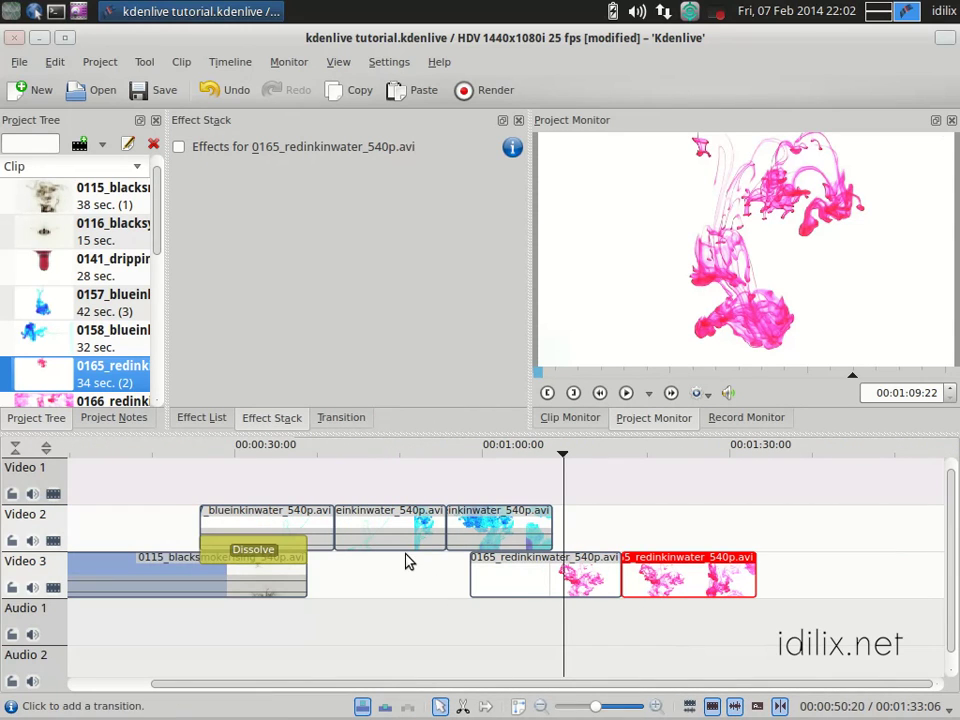
- Select the Dissolve between 0115_blacksmokerising and 0157_blueinkinwater and preview it from about 00:00:25:17 to 00:00:33:05
click(240, 549)
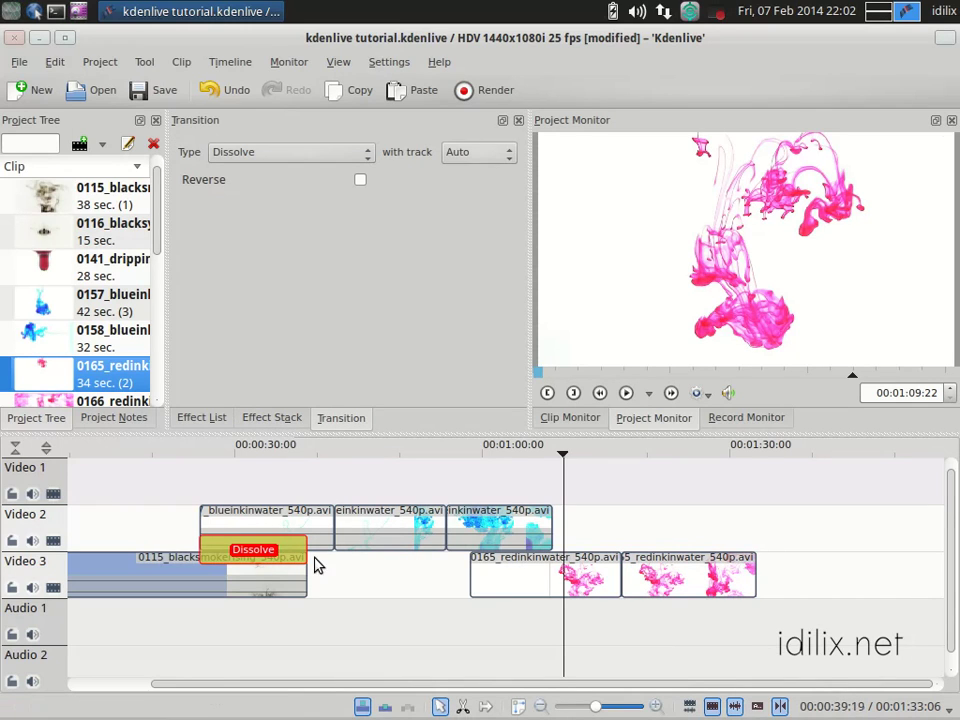
drag(214, 553, 243, 551)
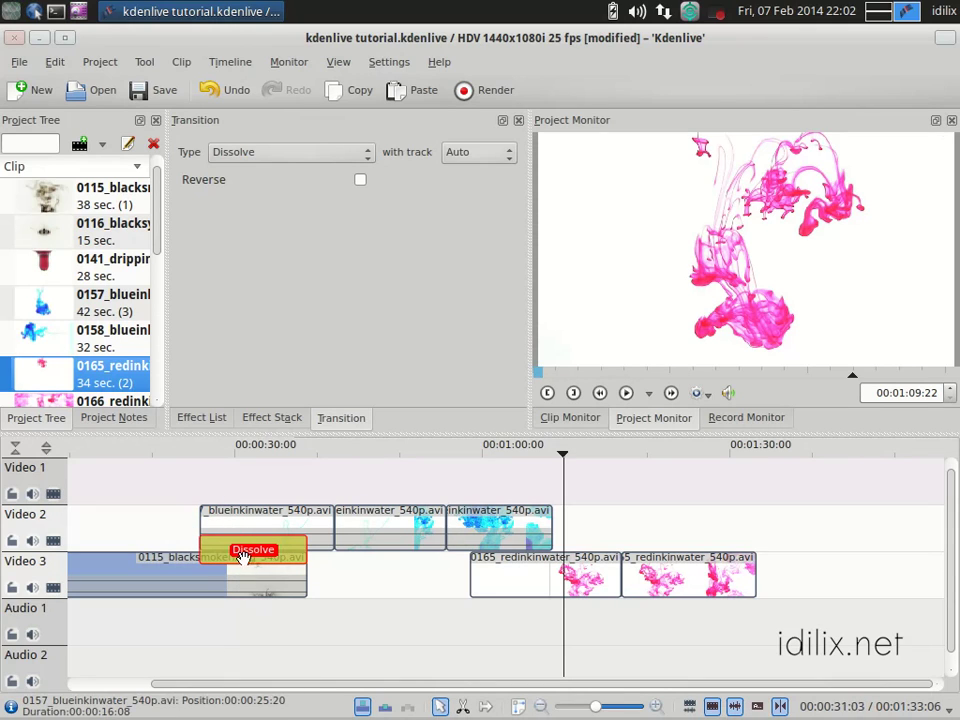
click(193, 458)
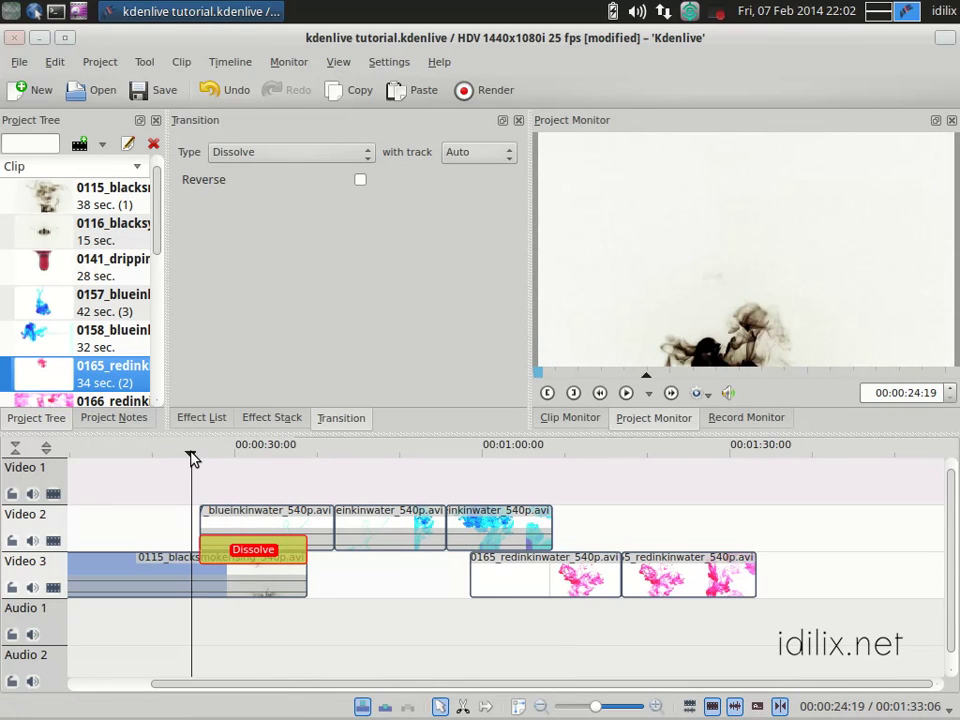
drag(193, 458, 199, 456)
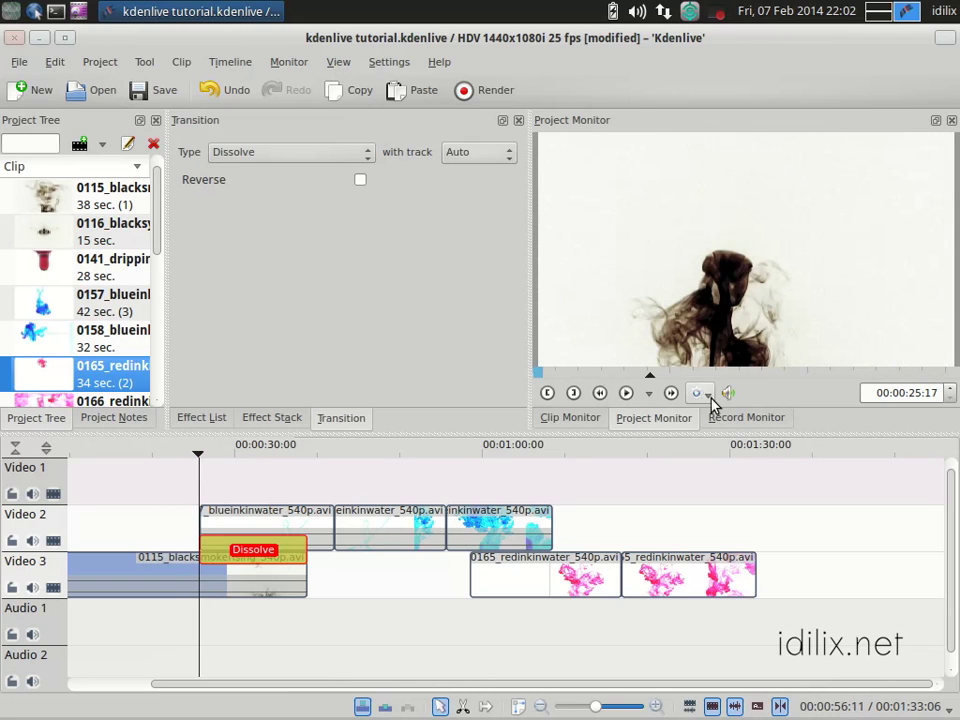
click(627, 394)
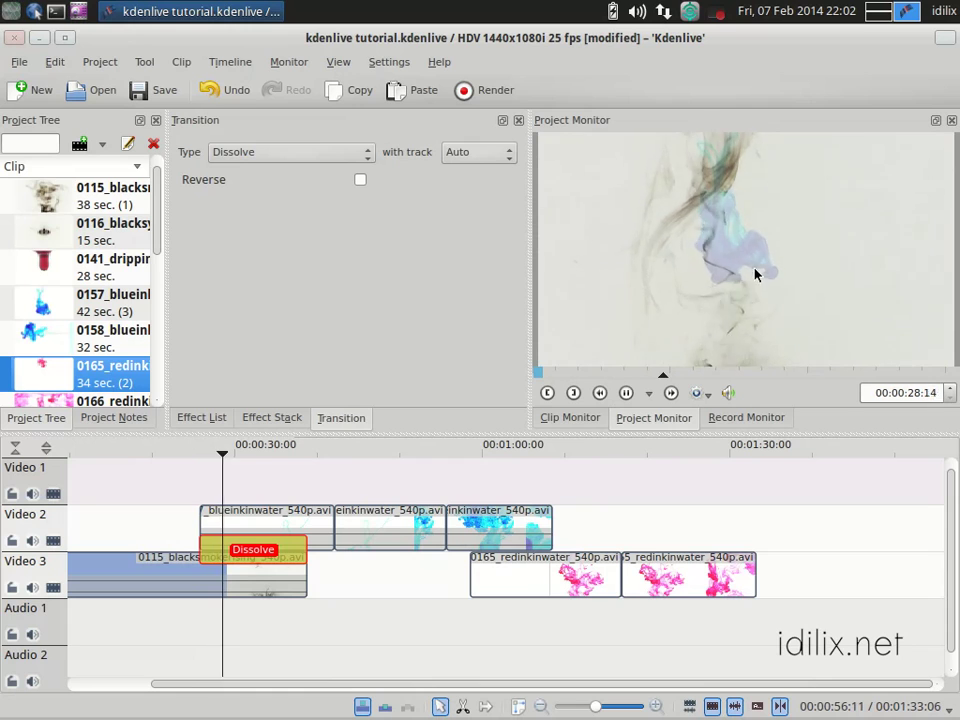
click(625, 393)
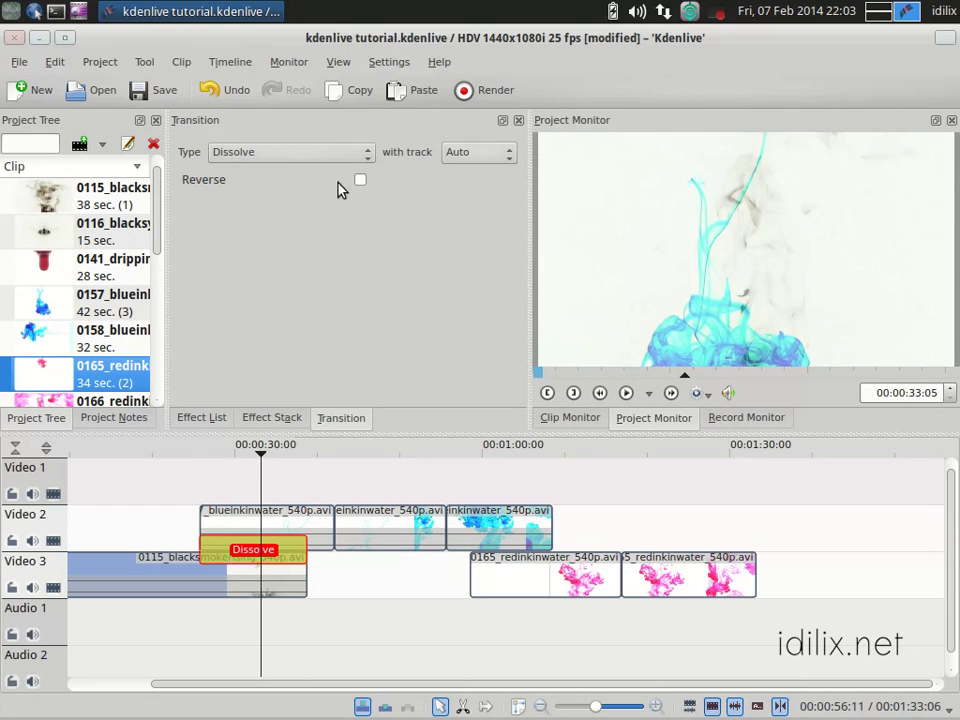
- Try the Composite type for the transition between 0115_blacksmokerising and 0157_blueinkinwater, and set it back to Dissolve
click(340, 154)
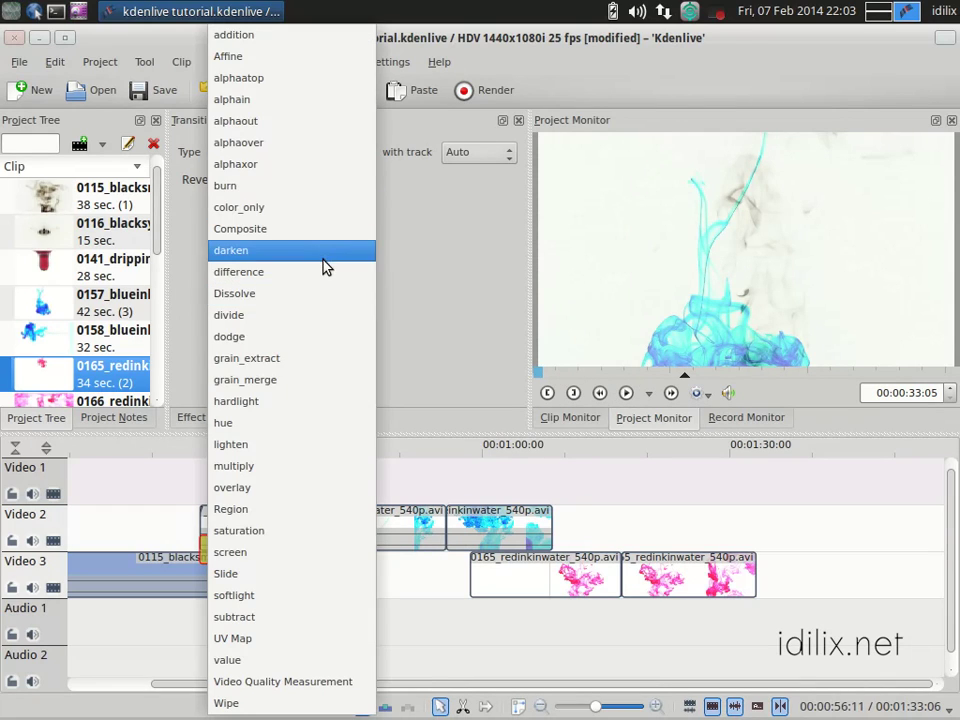
key(Escape)
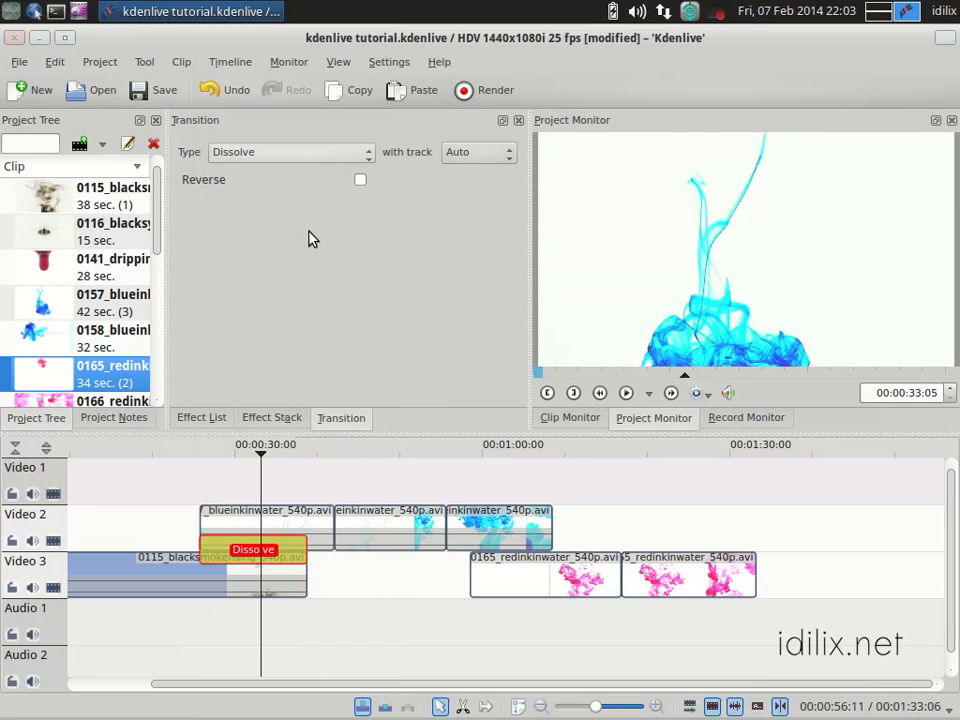
key(Up)
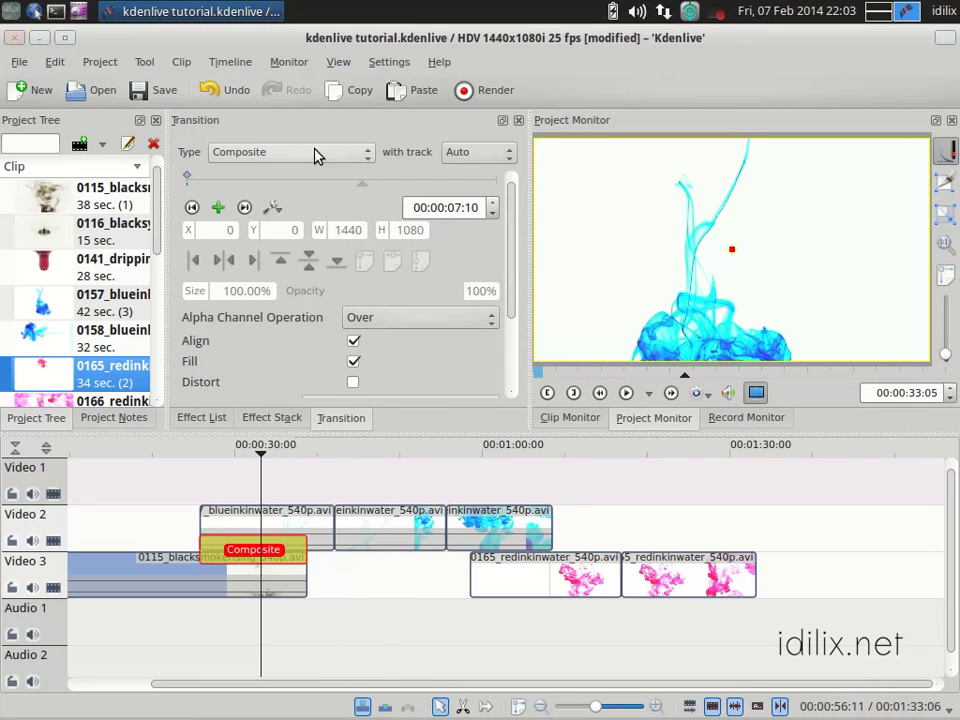
click(336, 152)
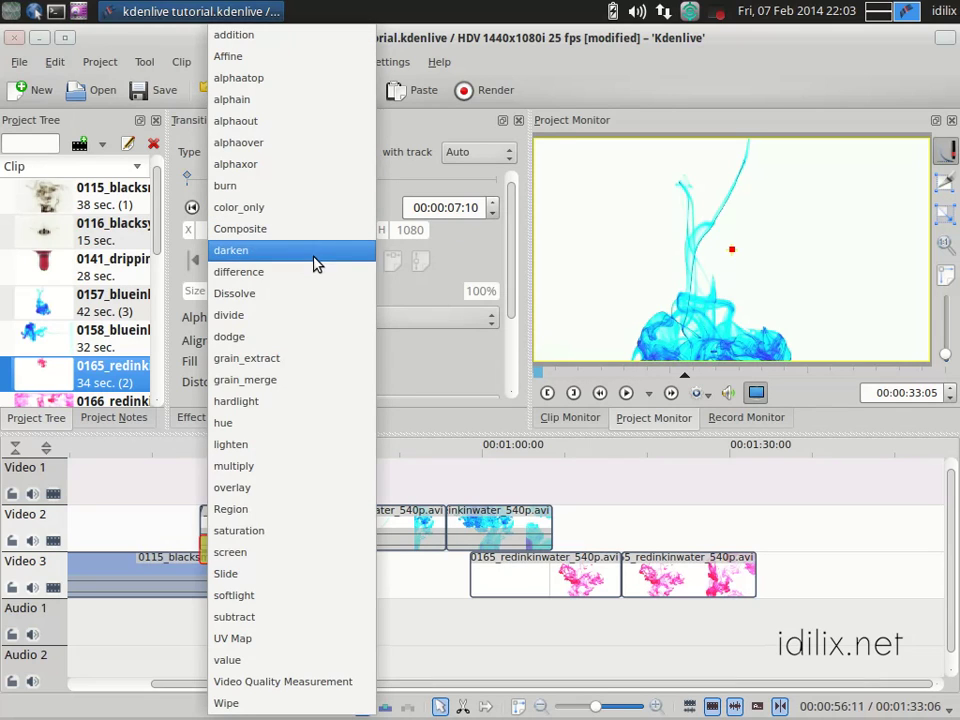
click(300, 296)
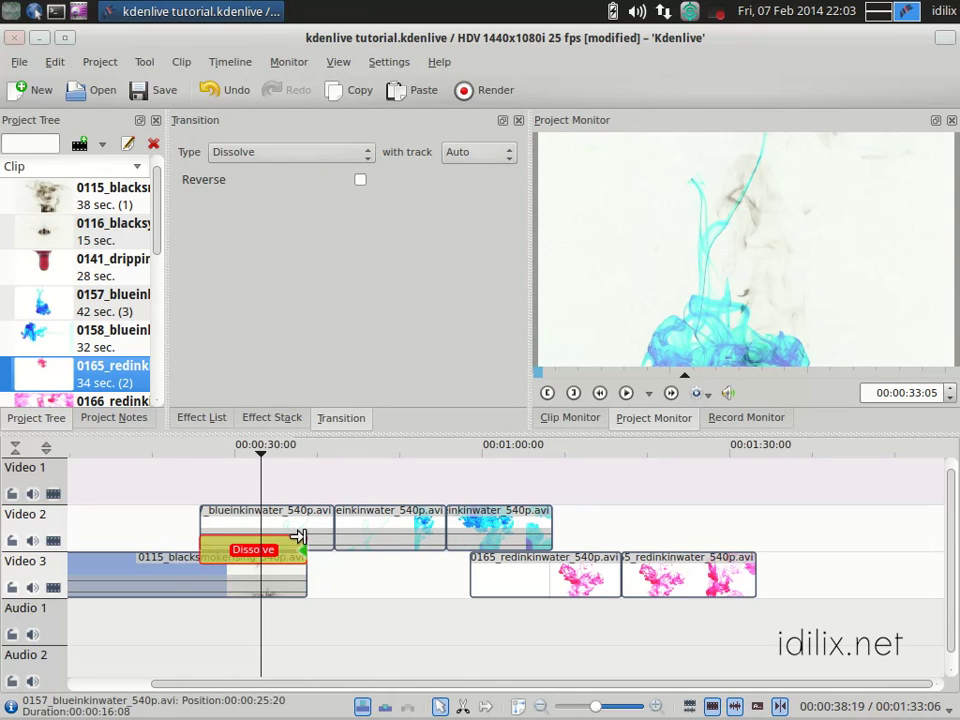
- Try adding a Dissolve transition from the last 0157_blueinkinwater piece over the start of 0165_redinkinwater, and delete it
right_click(512, 535)
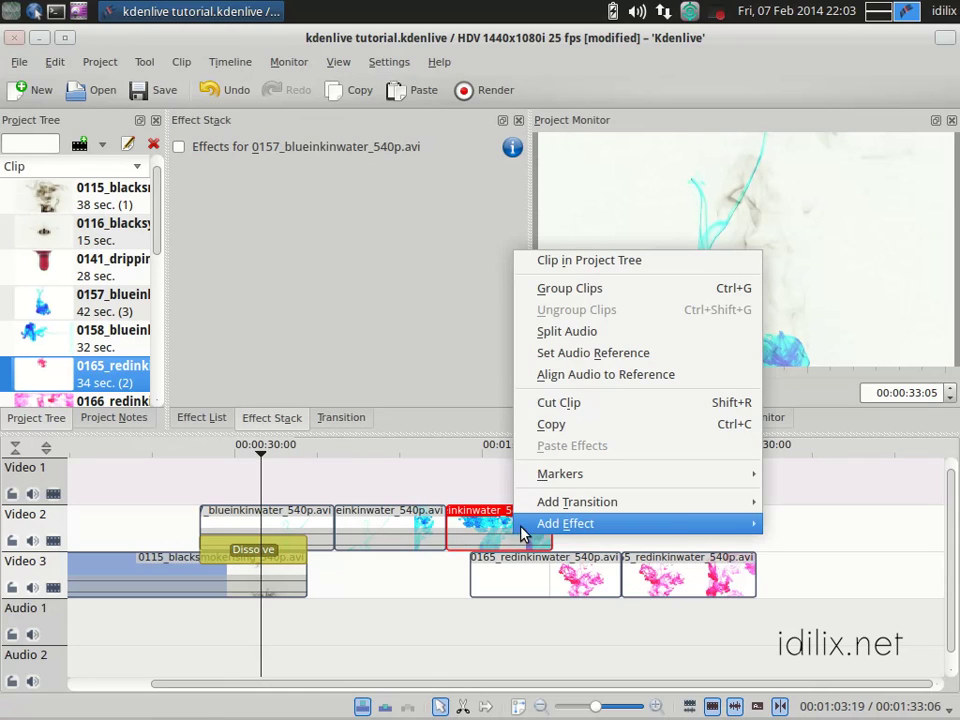
mouse_move(612, 505)
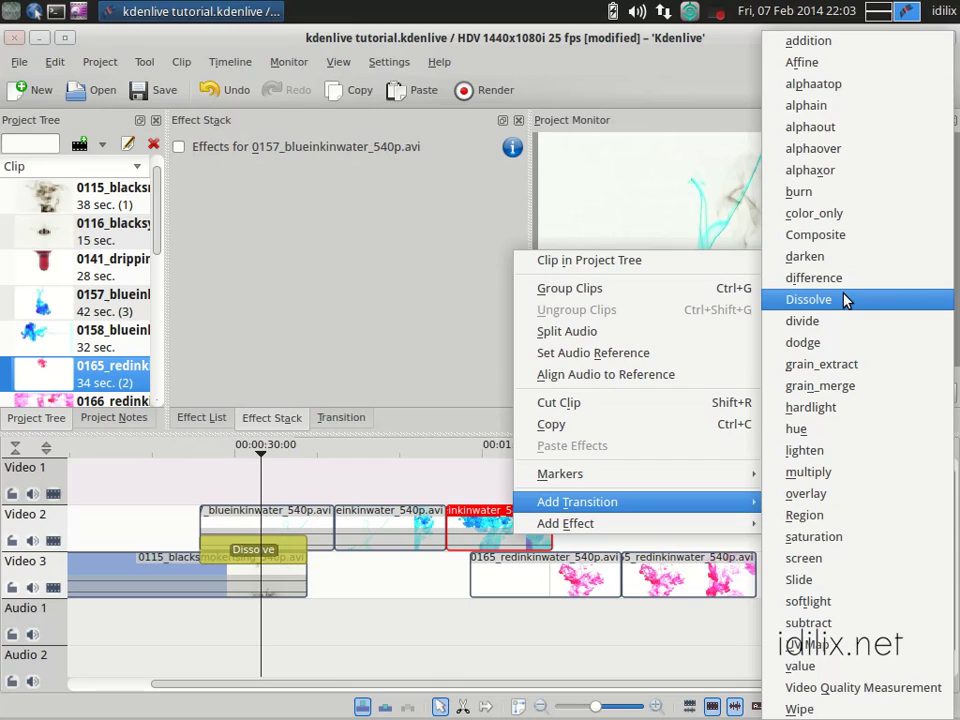
click(845, 300)
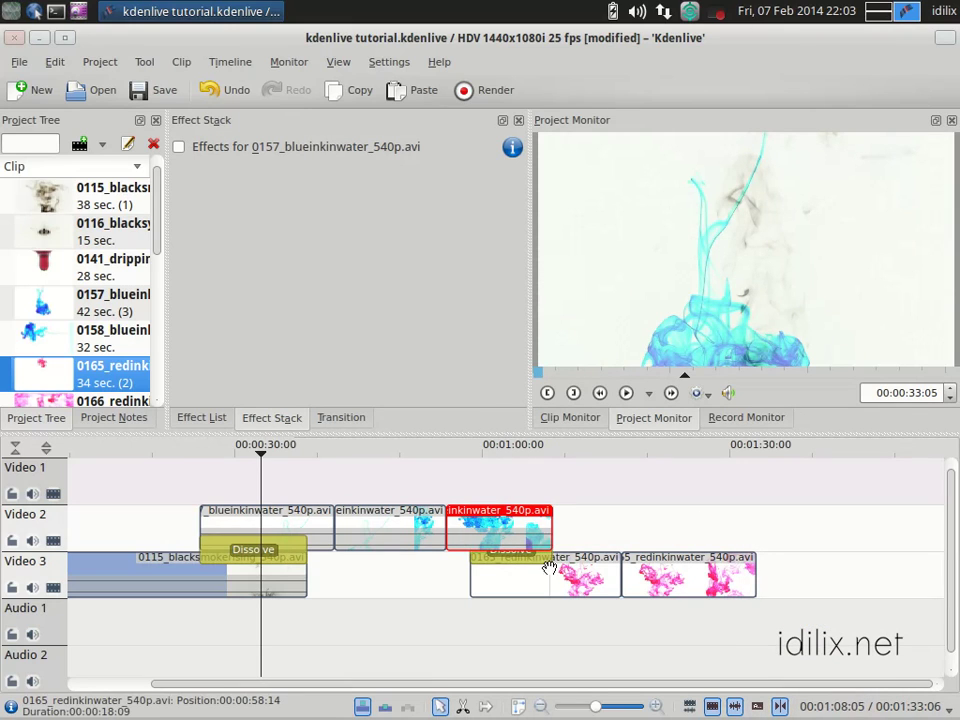
click(546, 568)
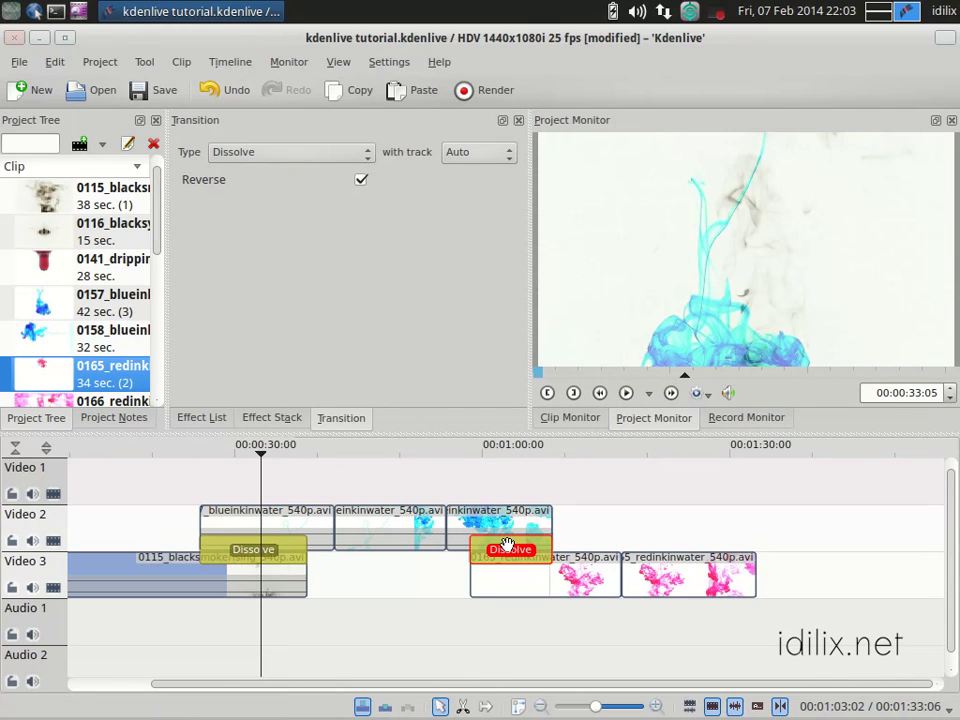
key(Delete)
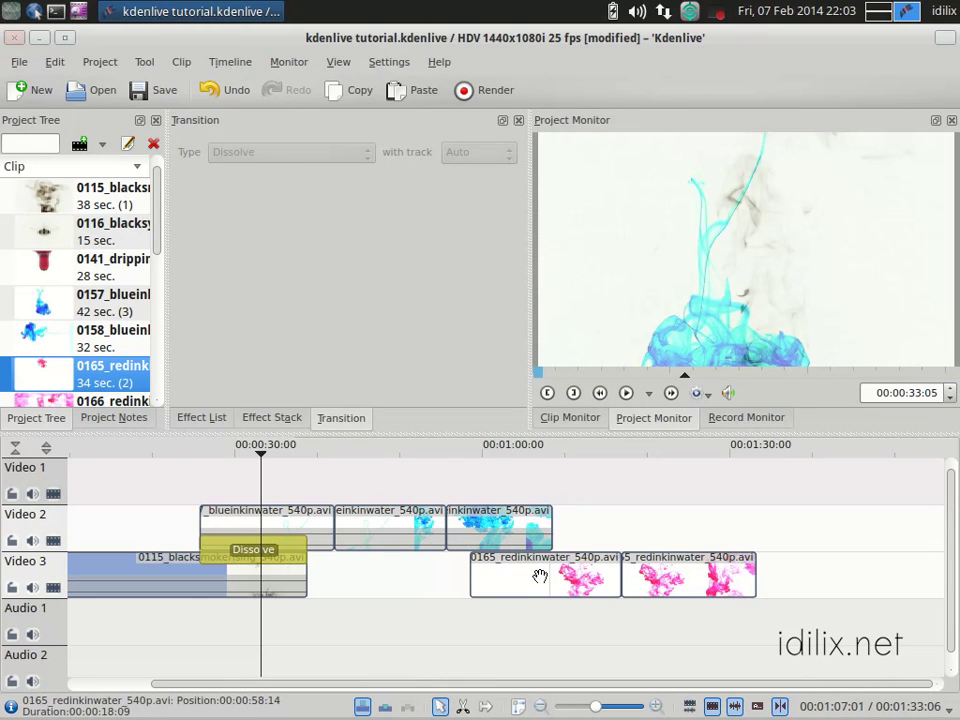
- Add a Dissolve transition to the first 0165_redinkinwater piece on Video 3, and select it to show its settings
click(539, 577)
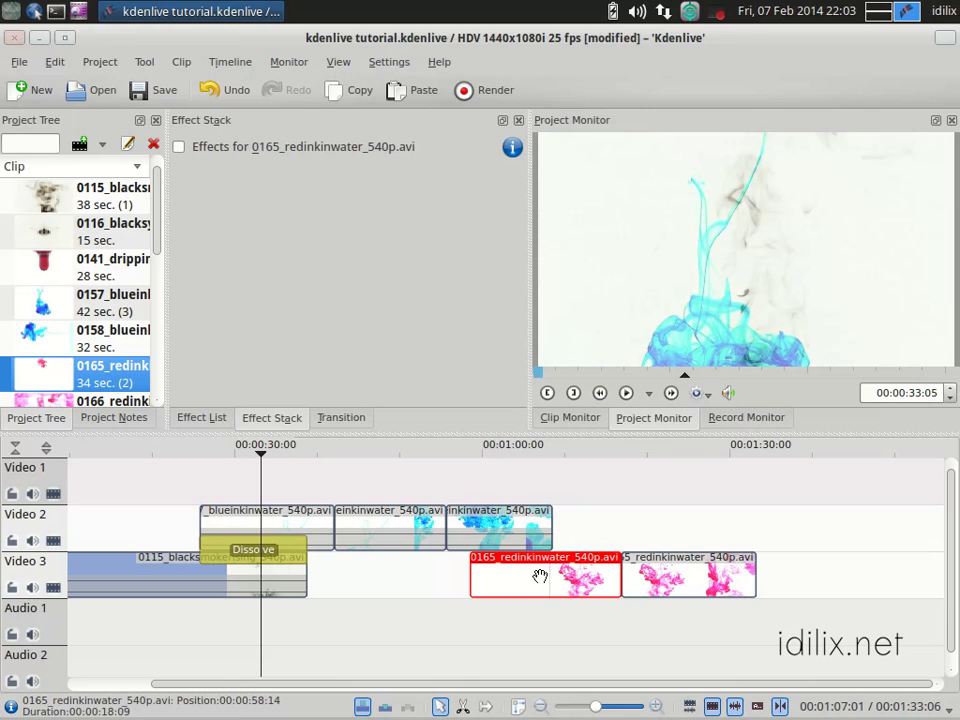
right_click(539, 577)
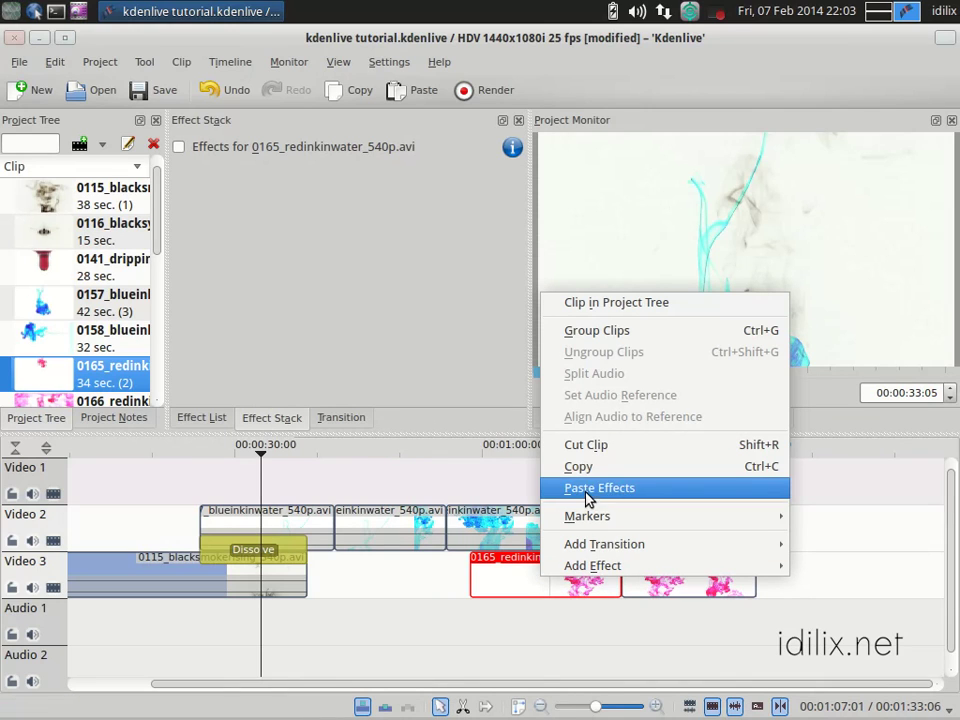
mouse_move(594, 543)
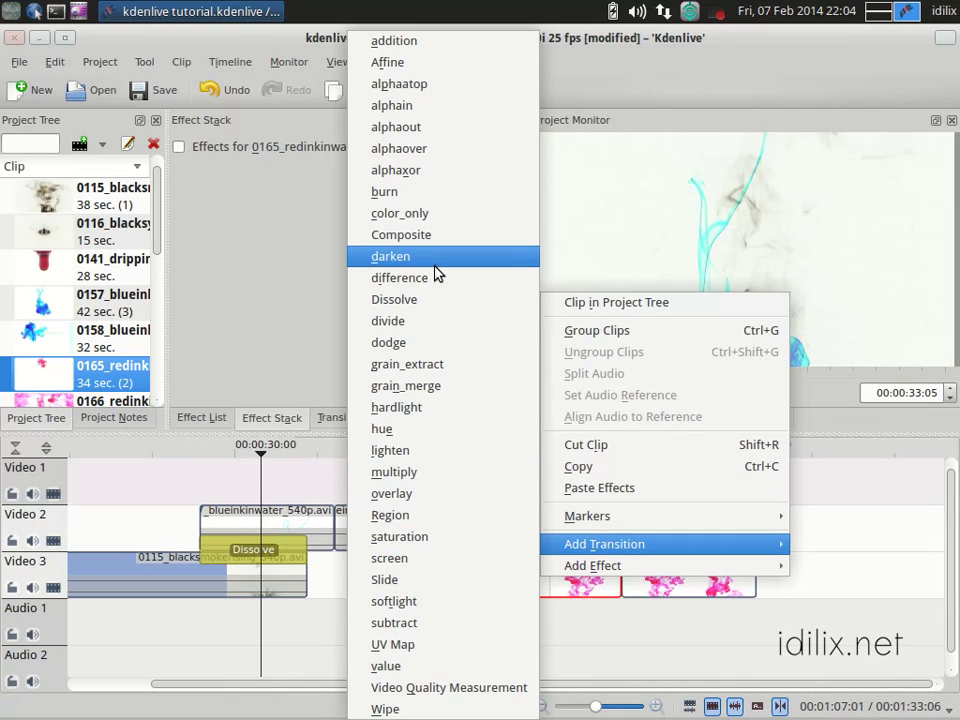
click(417, 300)
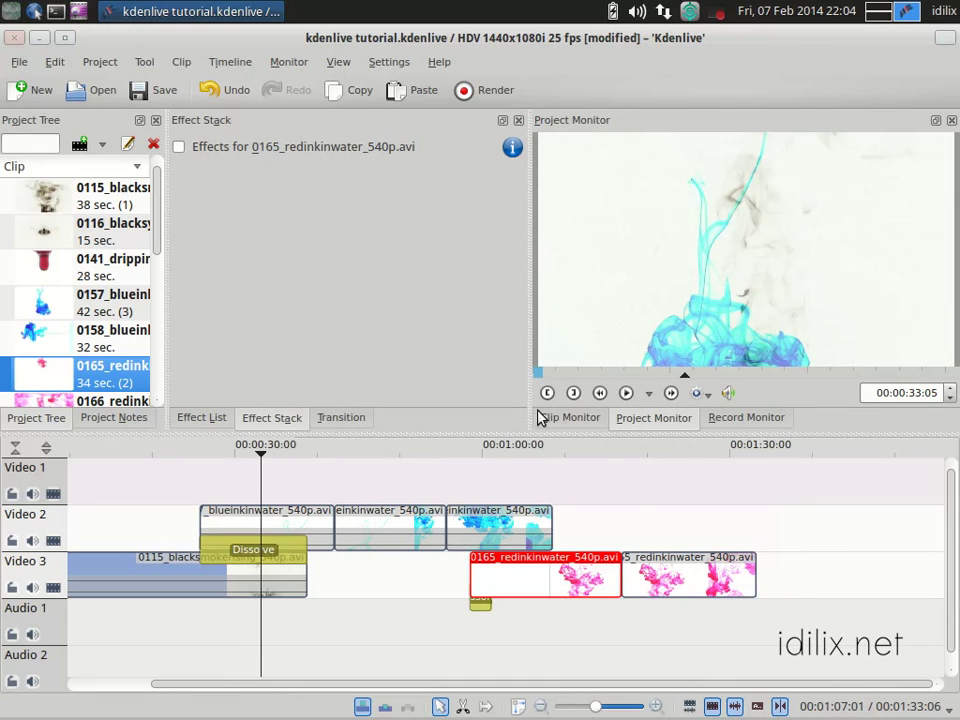
click(480, 601)
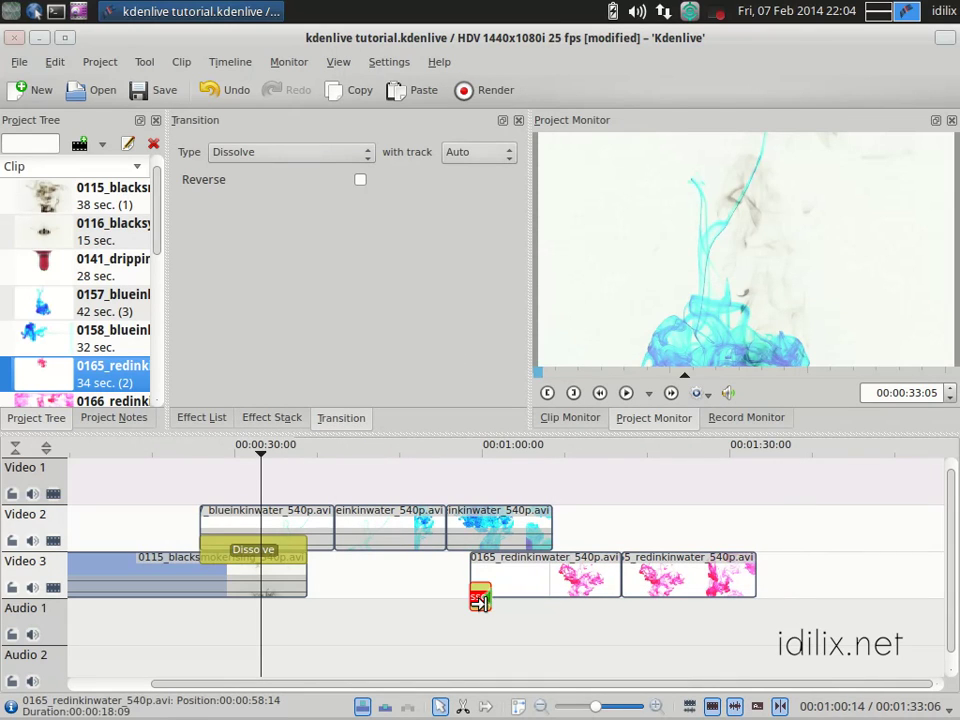
- Place the Dissolve over the overlap of the last 0157_blueinkinwater piece and the first 0165_redinkinwater piece, and preview it to 00:01:03:15
mouse_move(480, 600)
mouse_down()
mouse_move(550, 597)
mouse_move(520, 553)
mouse_up()
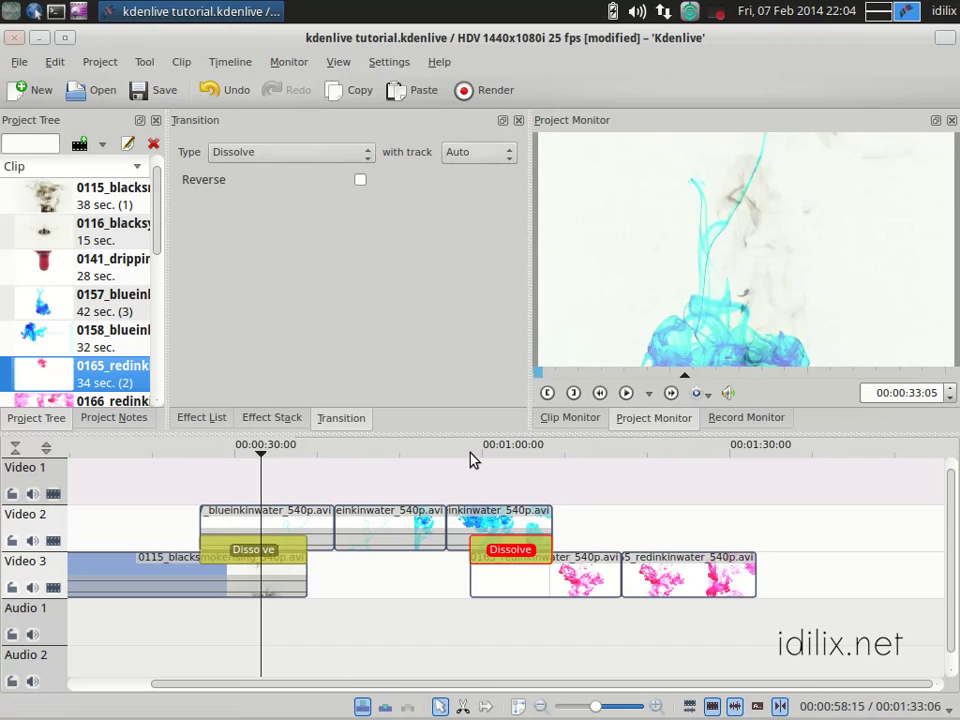
drag(474, 459, 515, 467)
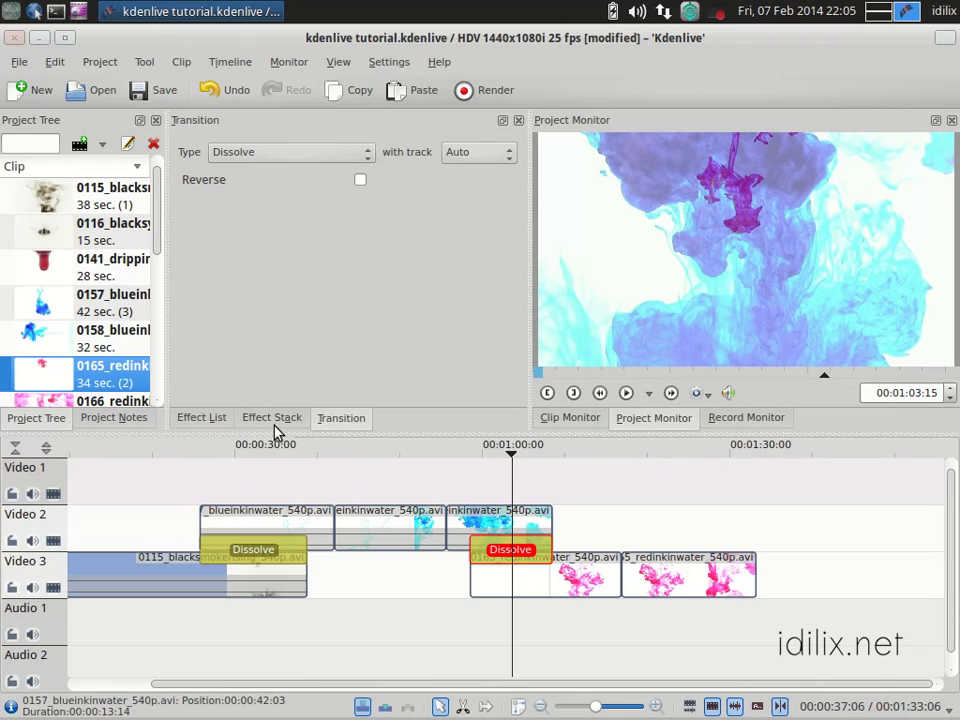
- Apply the Oldfilm effect to the middle 0157_blueinkinwater piece on Video 2, and play it from 00:00:44:02 to 00:00:49:15
click(202, 418)
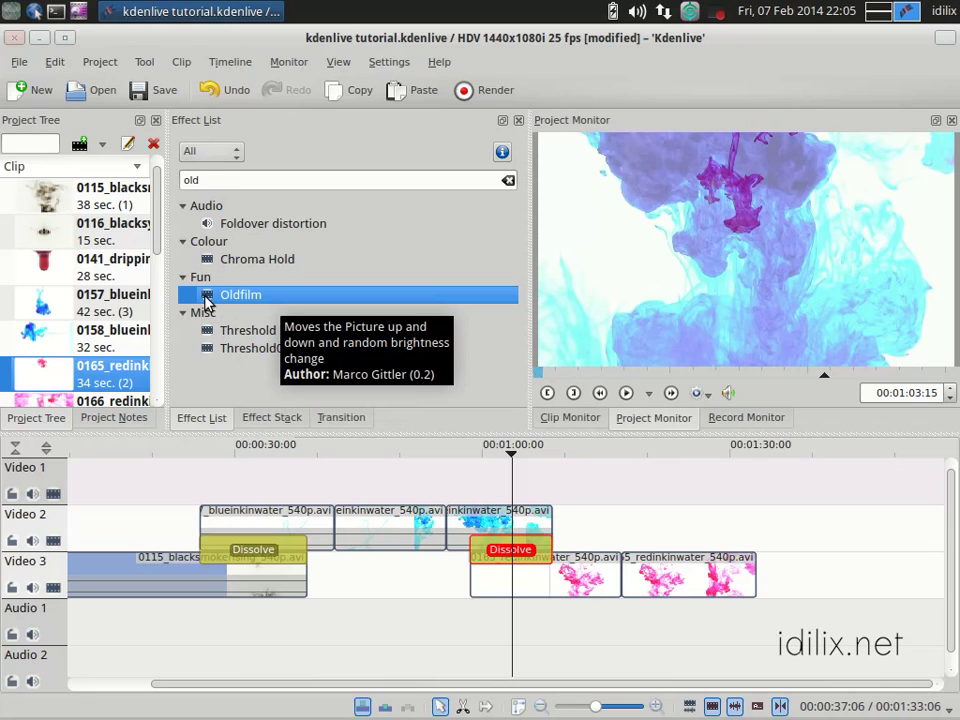
drag(209, 306, 363, 531)
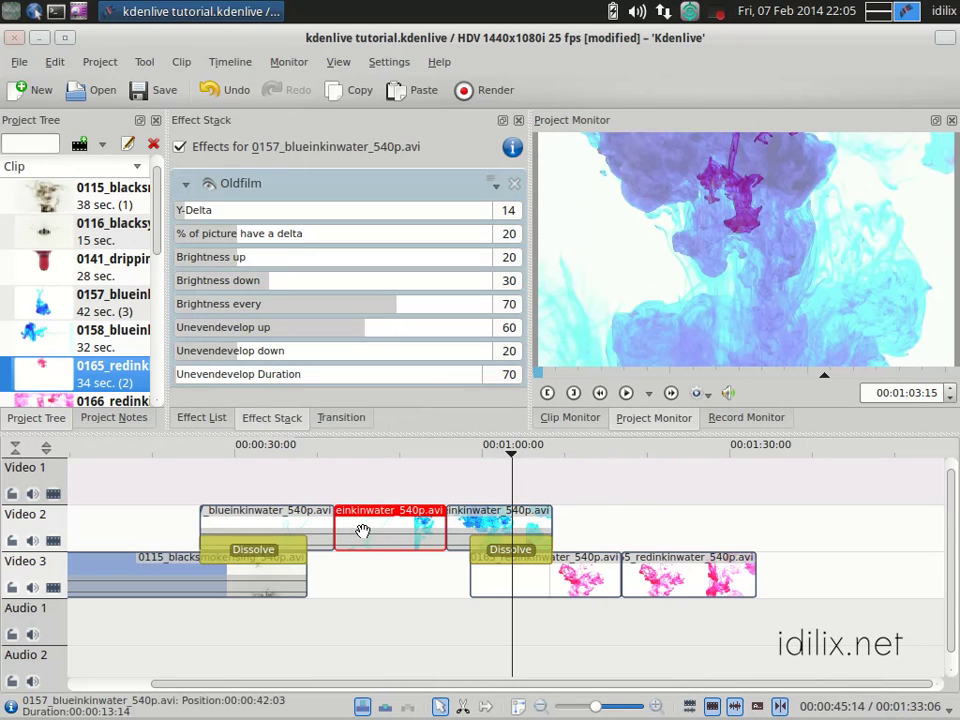
click(361, 457)
click(352, 455)
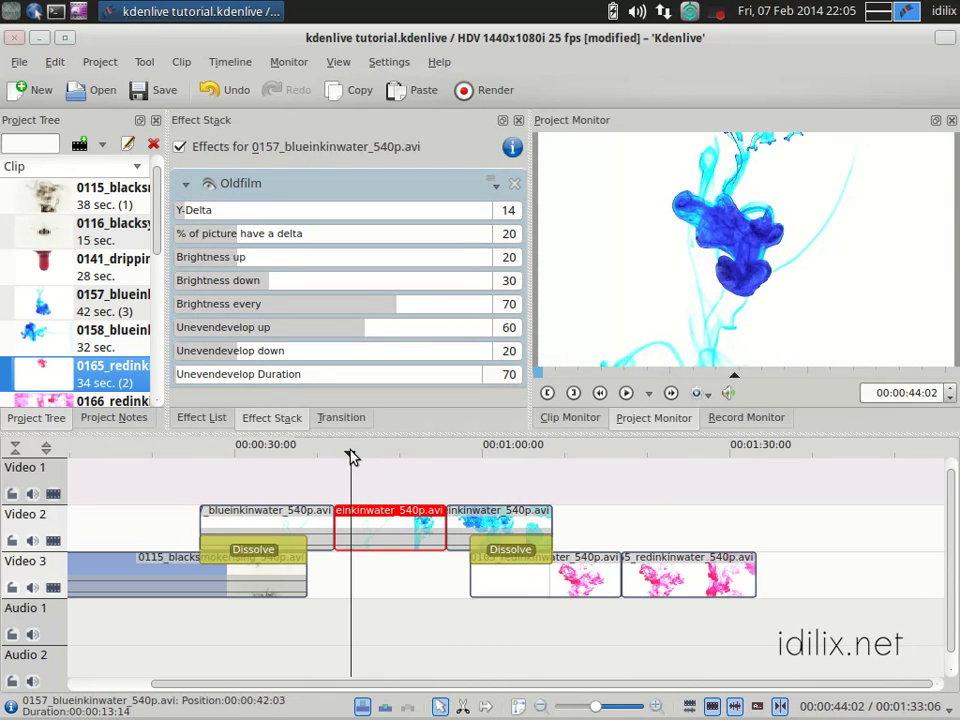
click(624, 394)
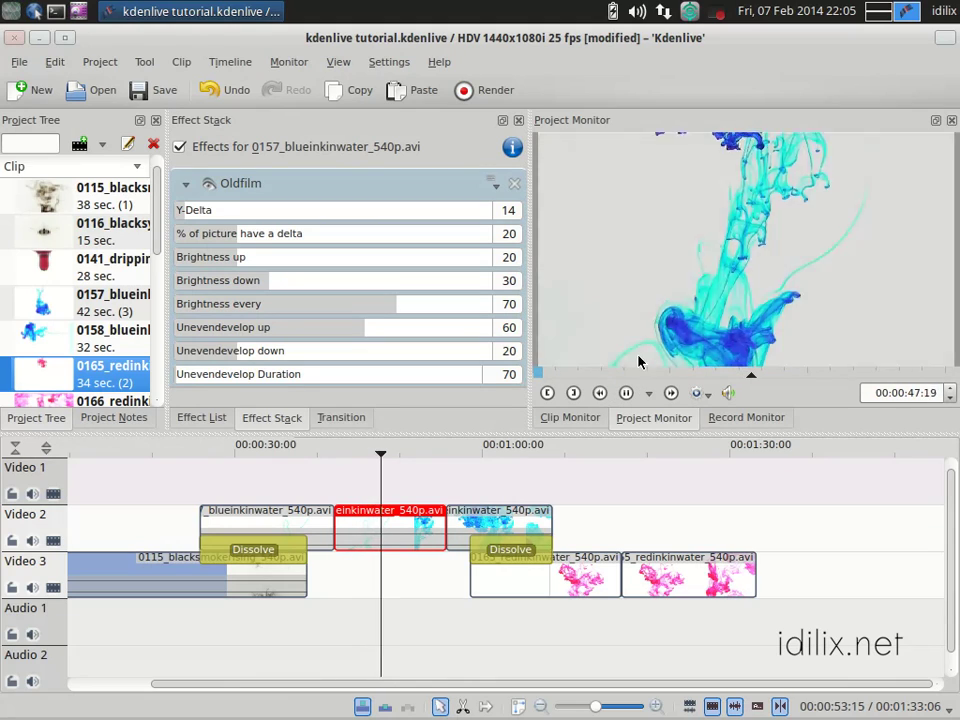
click(624, 394)
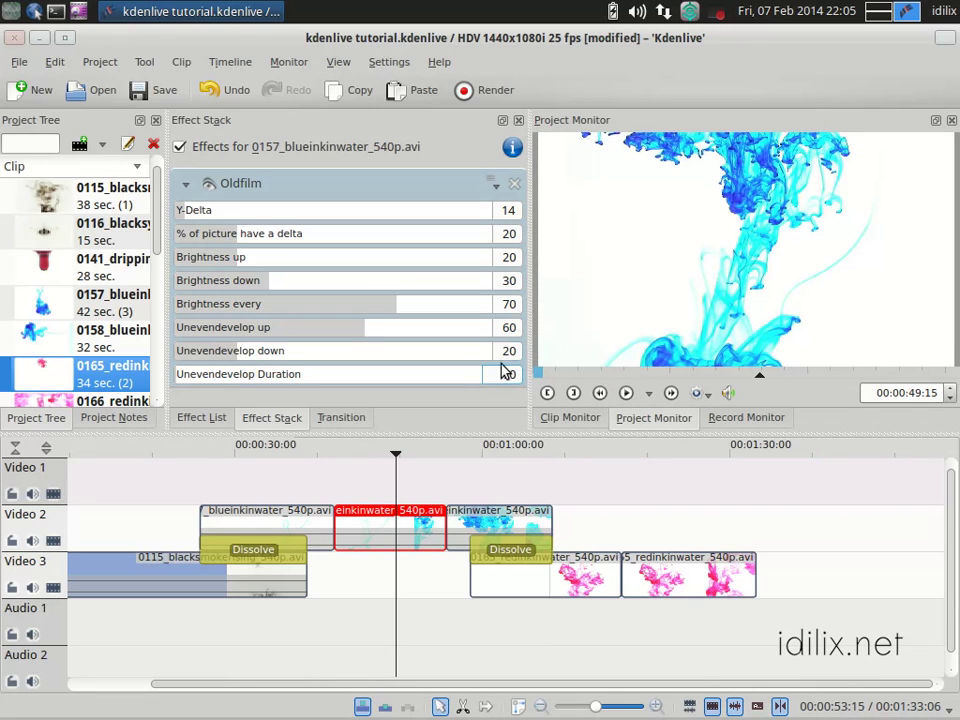
- Remove the Oldfilm effect from the middle 0157_blueinkinwater piece and apply it again from the effect list
click(514, 189)
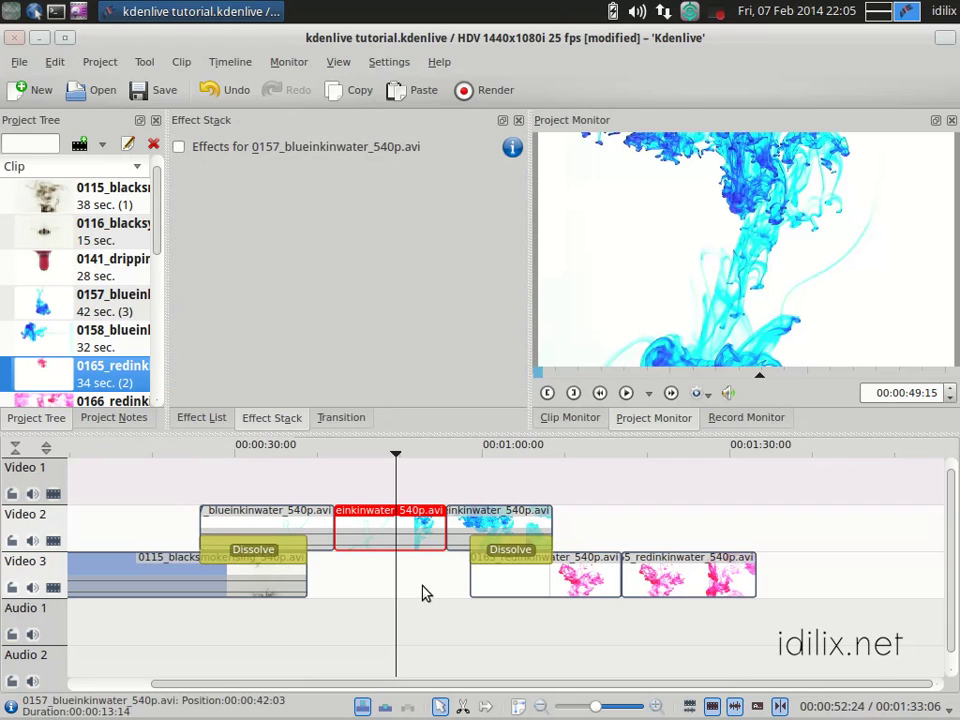
click(204, 417)
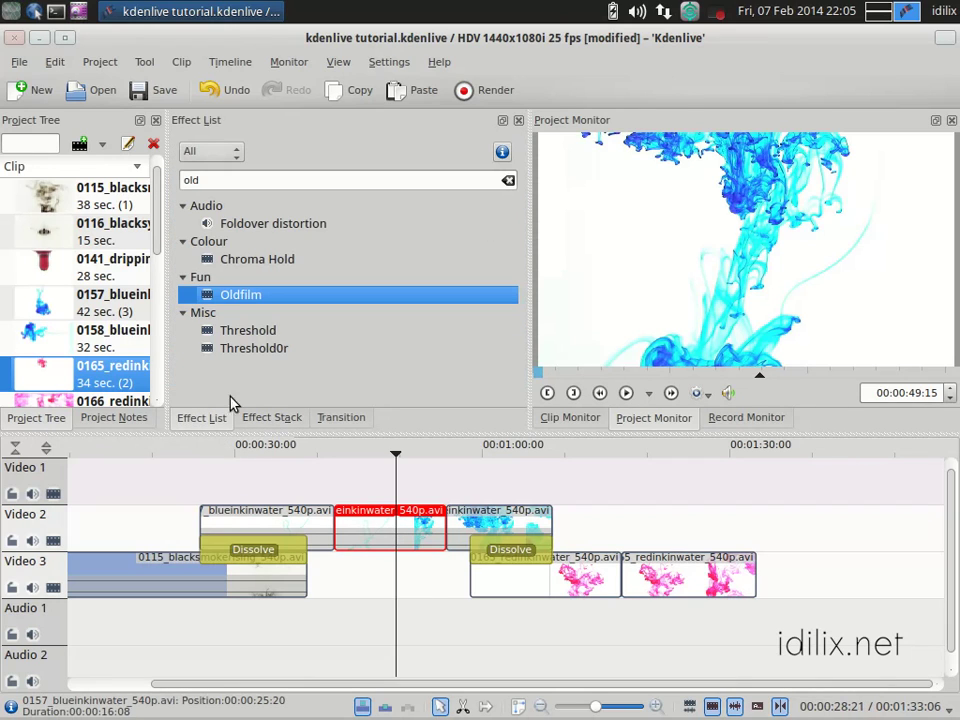
drag(272, 294, 383, 531)
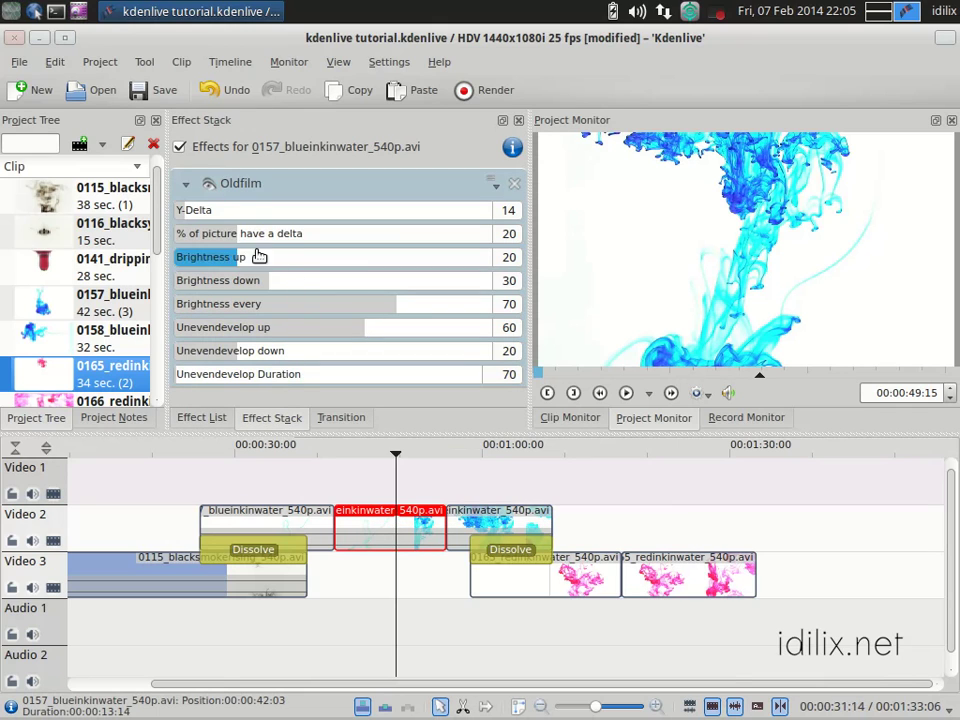
- Try a Y-Delta of 134 for the Oldfilm effect, and set it back to 14
drag(220, 213, 286, 210)
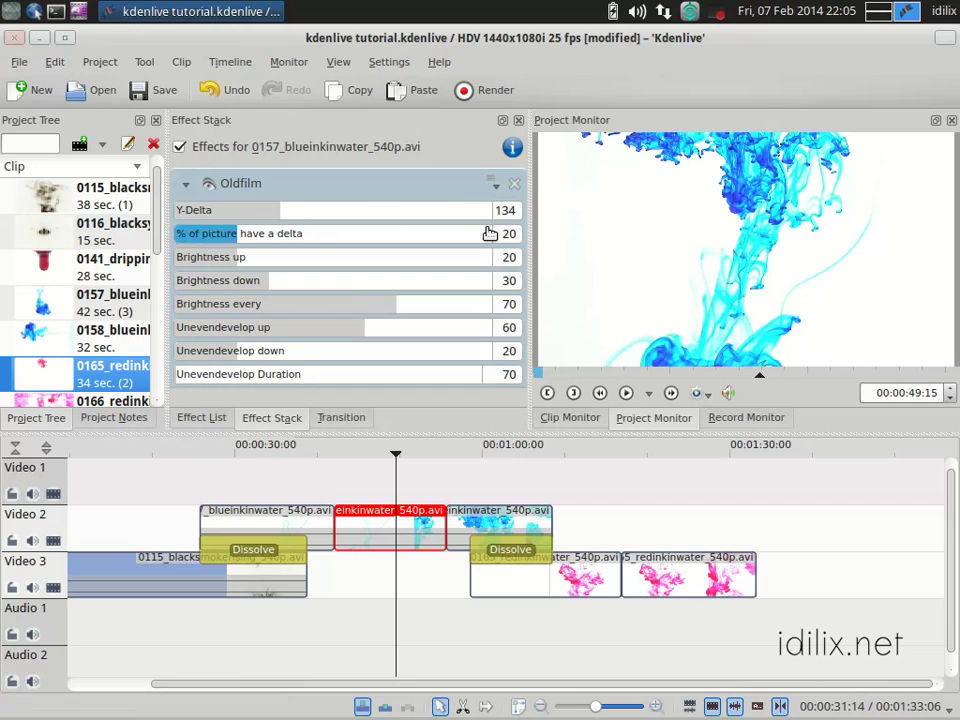
double_click(505, 211)
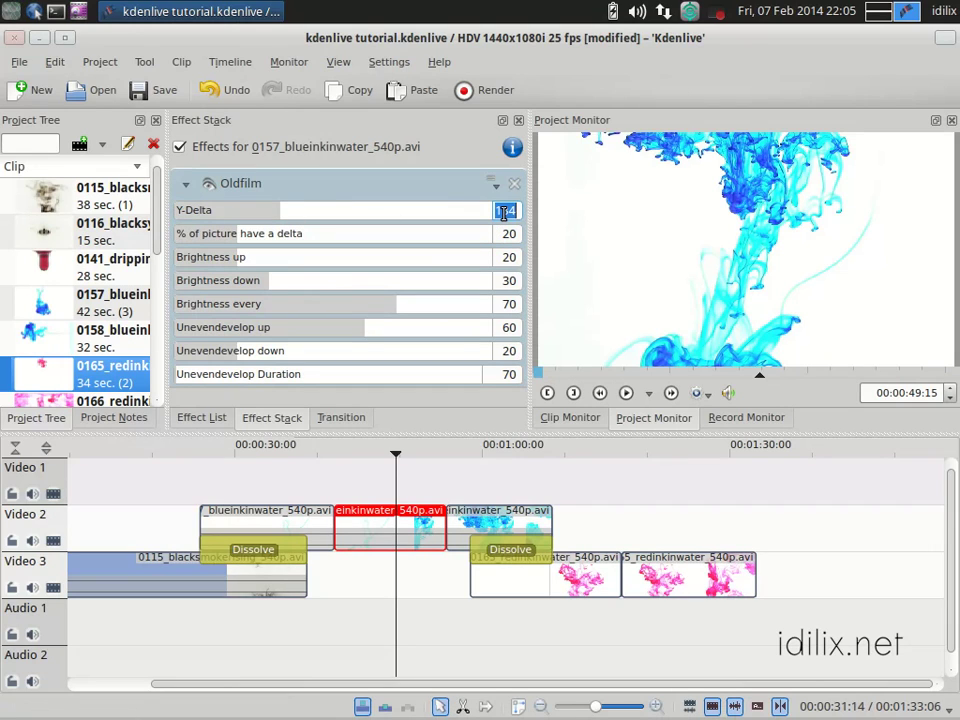
text(14)
key(Return)
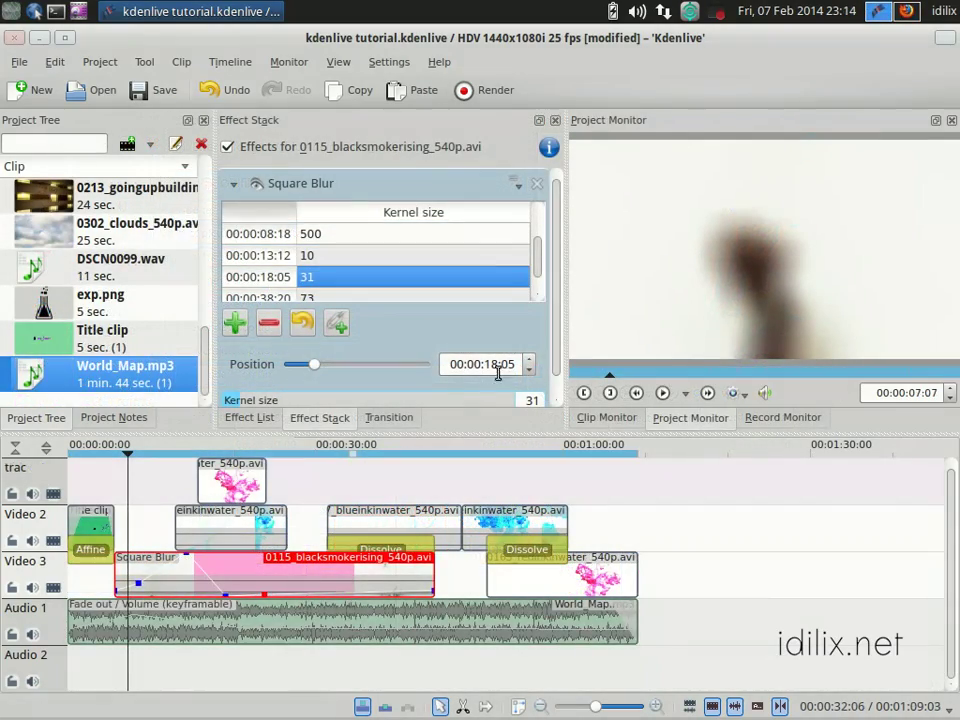
- Add the Speed effect to the 0115_blacksmokerising clip on Video 3
click(252, 417)
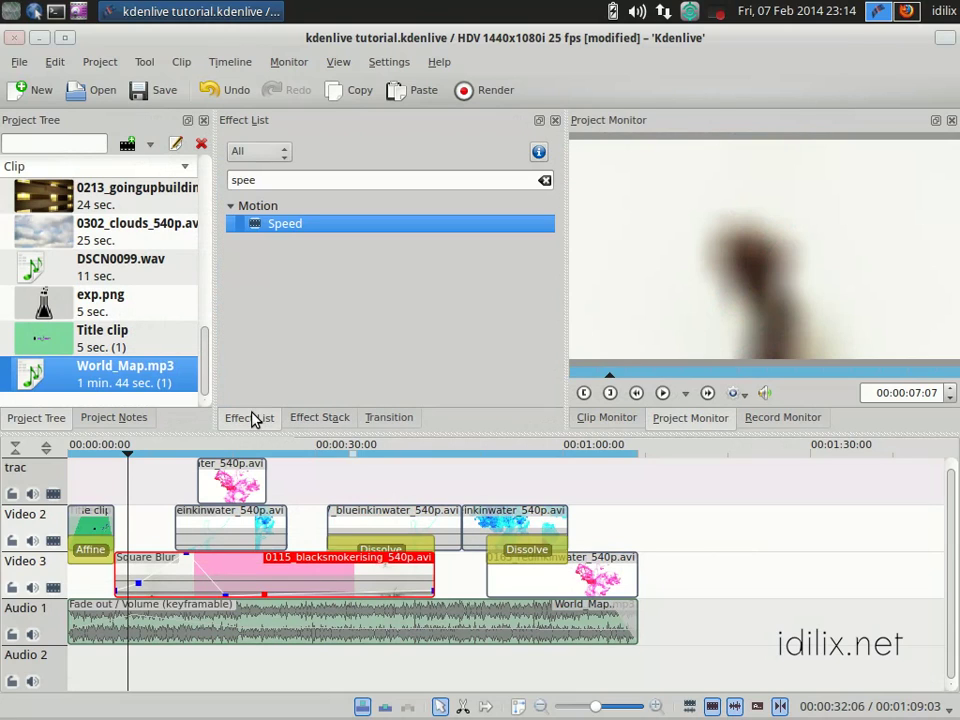
click(291, 191)
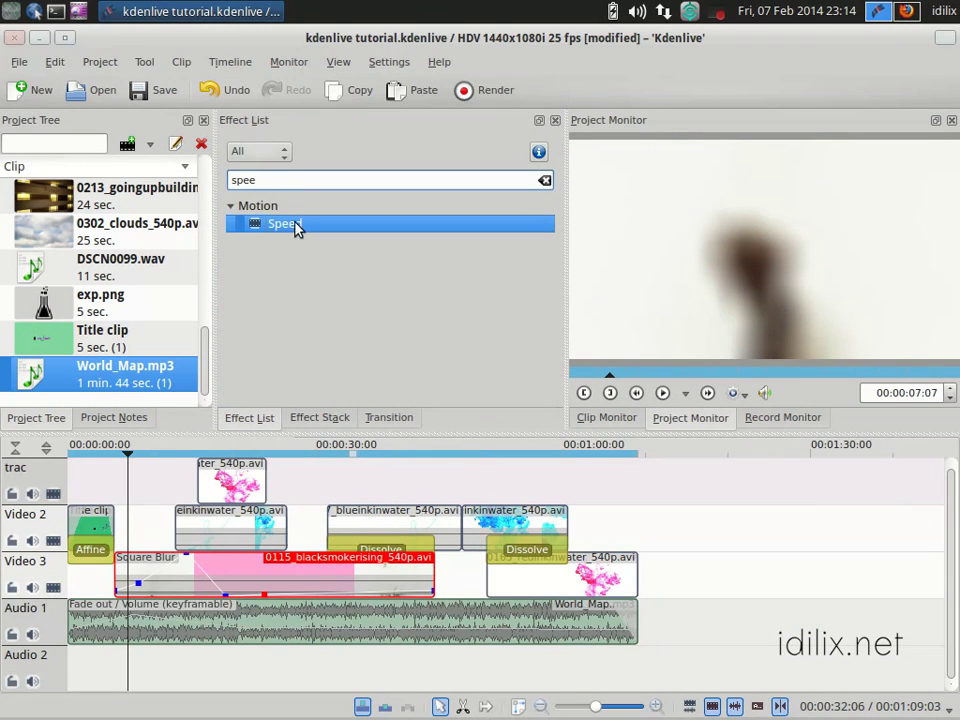
drag(284, 230, 236, 574)
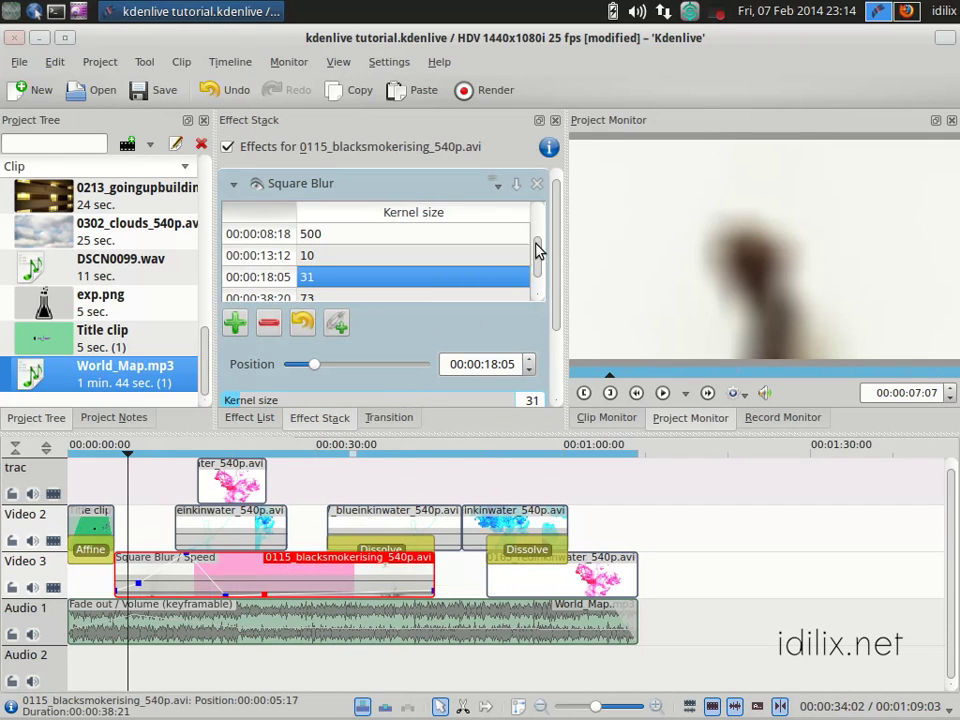
- Set the Speed effect of 0115_blacksmokerising to 200%, and preview the clip from 00:00:07:07 to 00:00:10:11
drag(563, 246, 568, 311)
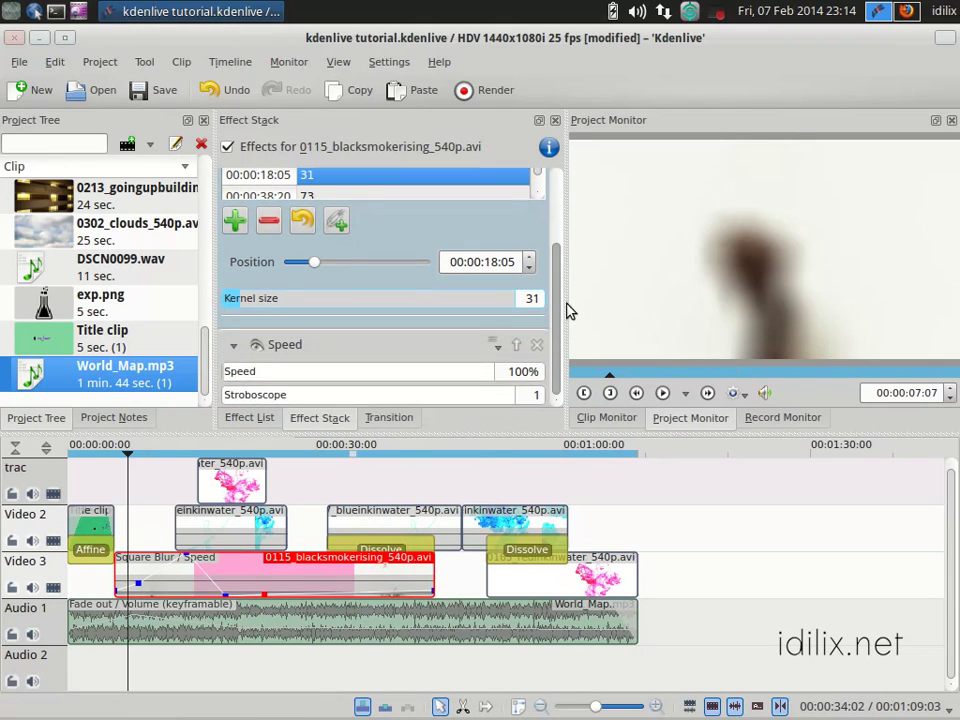
click(356, 348)
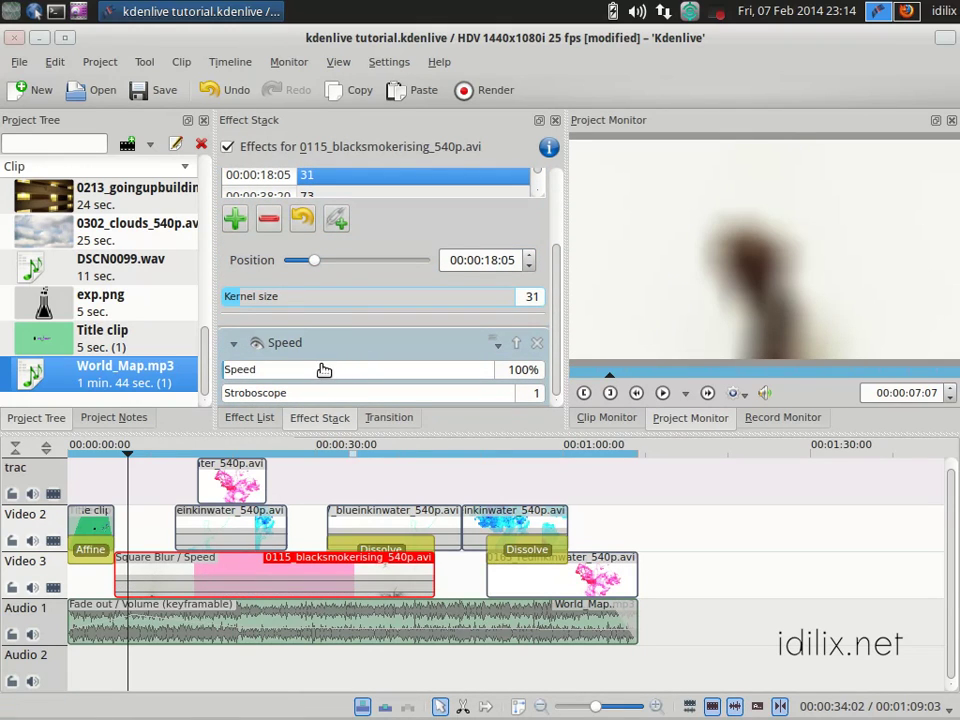
click(352, 374)
drag(352, 374, 232, 370)
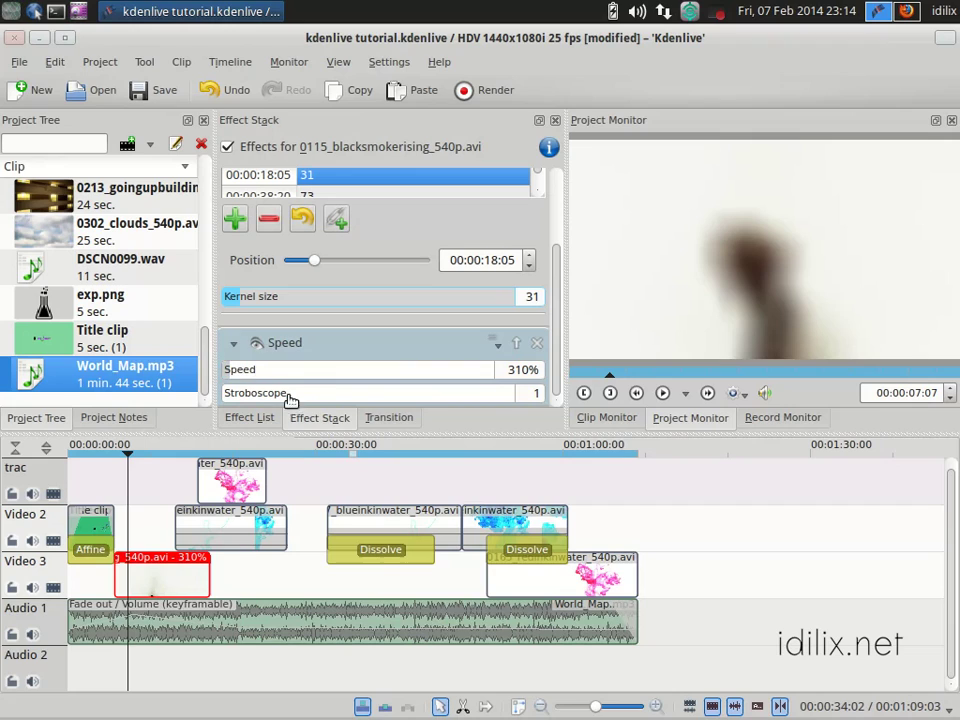
double_click(522, 374)
text(200)
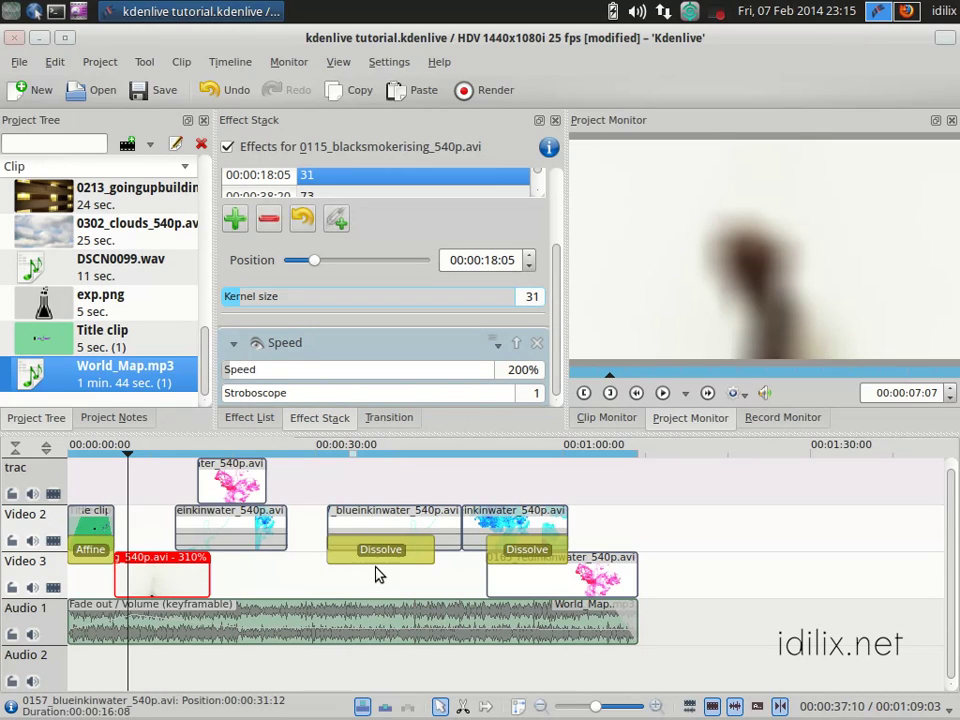
key(Return)
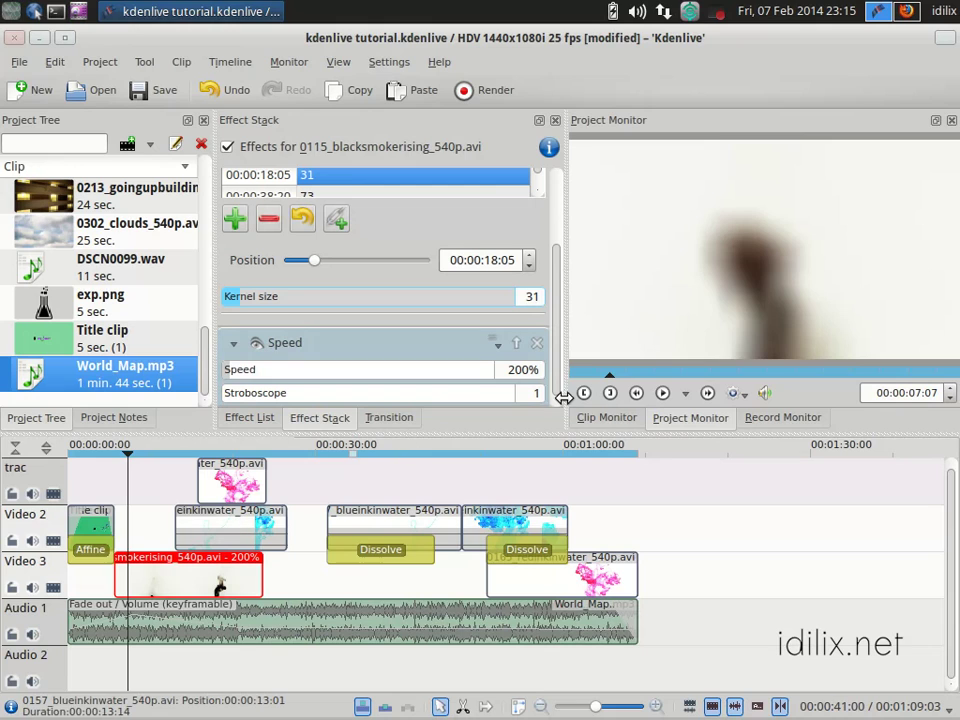
click(662, 393)
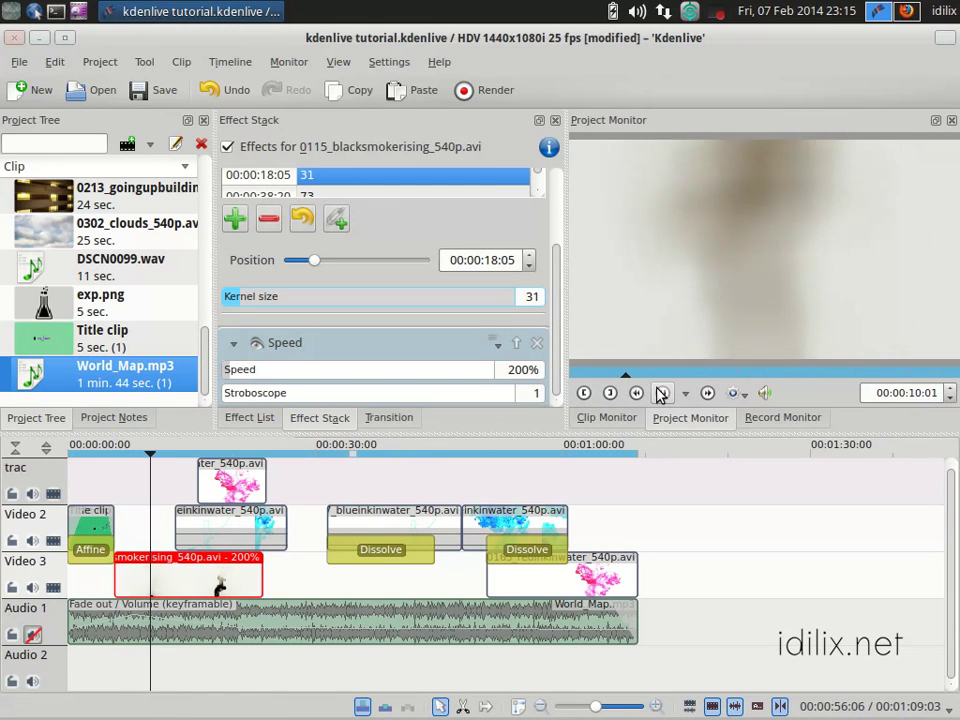
click(662, 393)
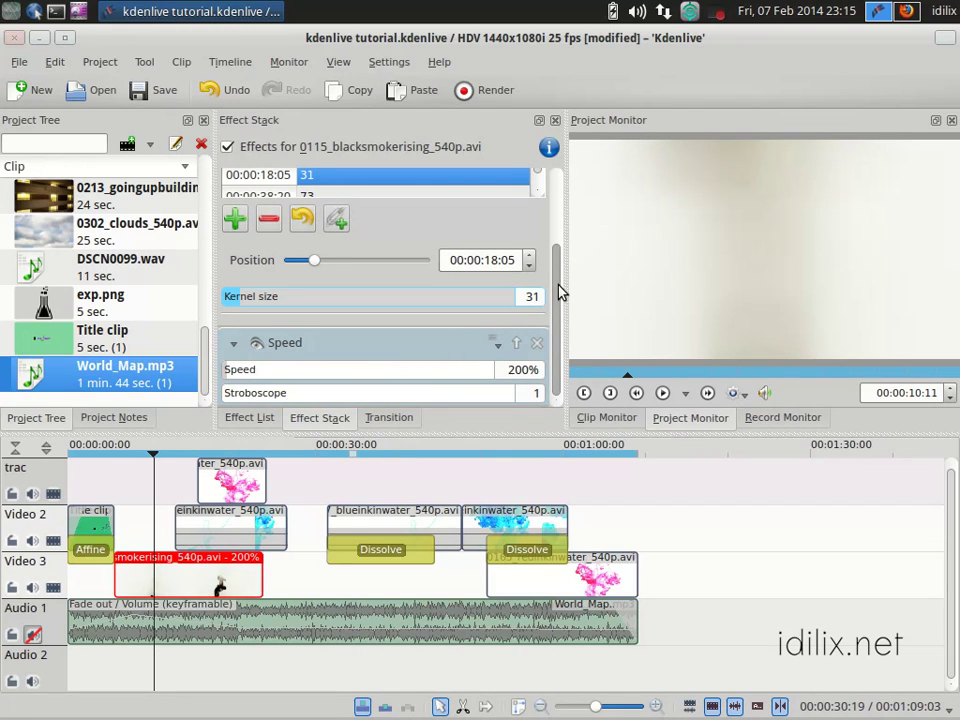
- Create an effect group from Square Blur on 0115_blacksmokerising and move the Speed effect into that group
drag(558, 290, 560, 178)
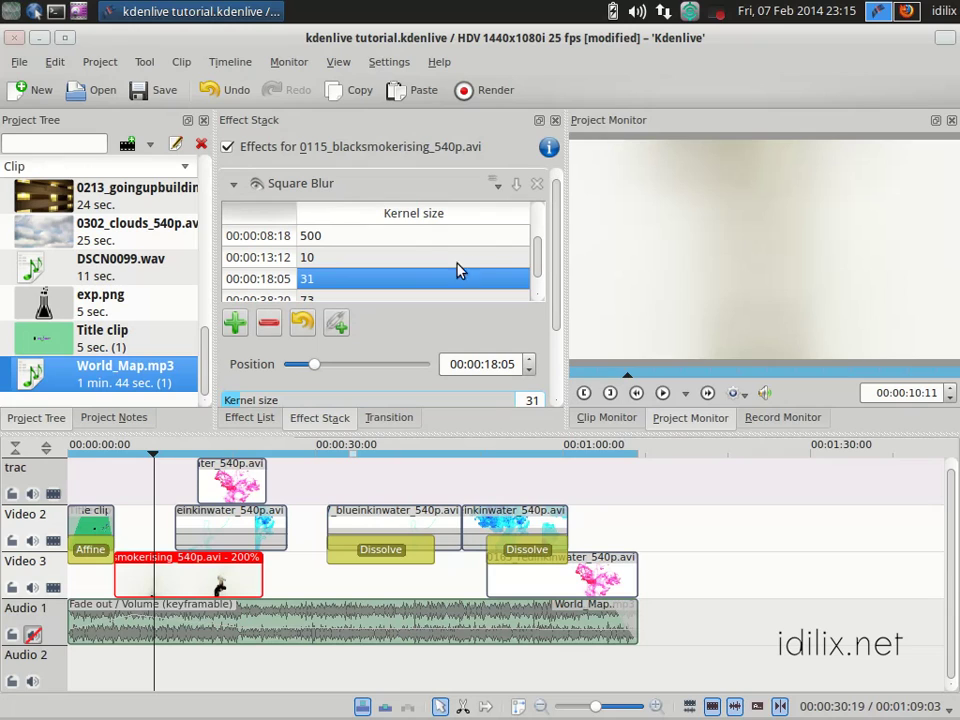
click(495, 185)
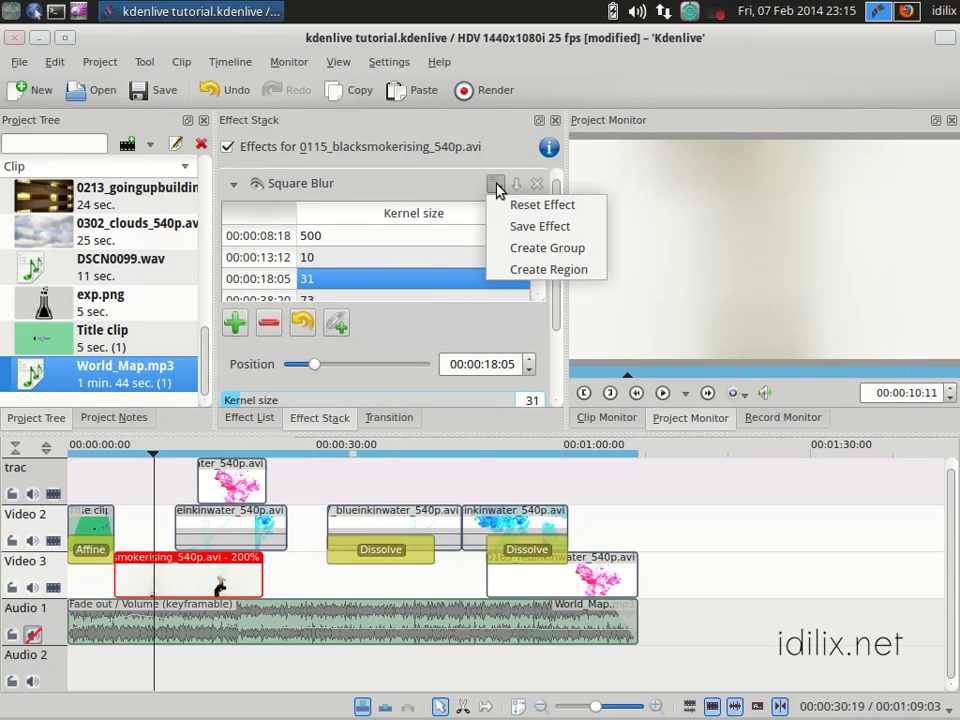
click(508, 253)
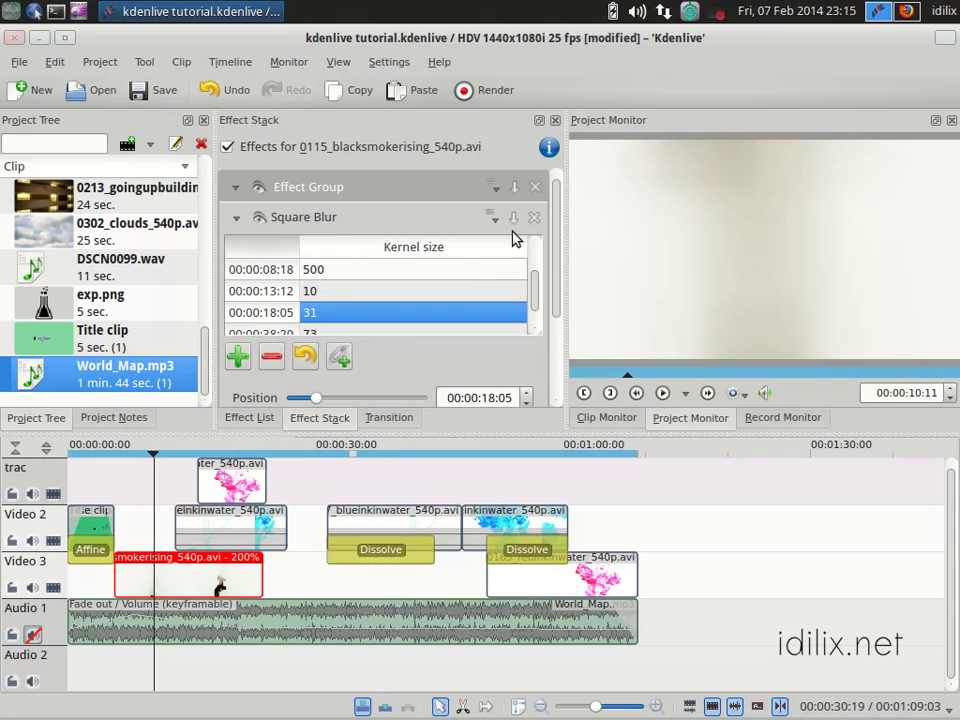
drag(558, 215, 563, 321)
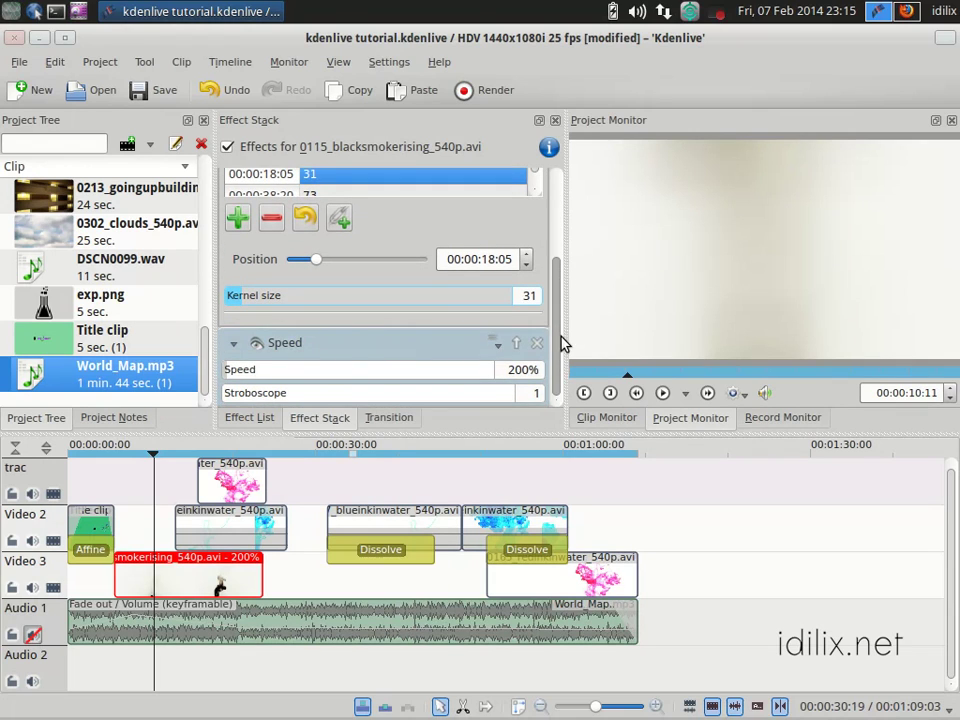
drag(345, 348, 357, 280)
drag(362, 256, 362, 250)
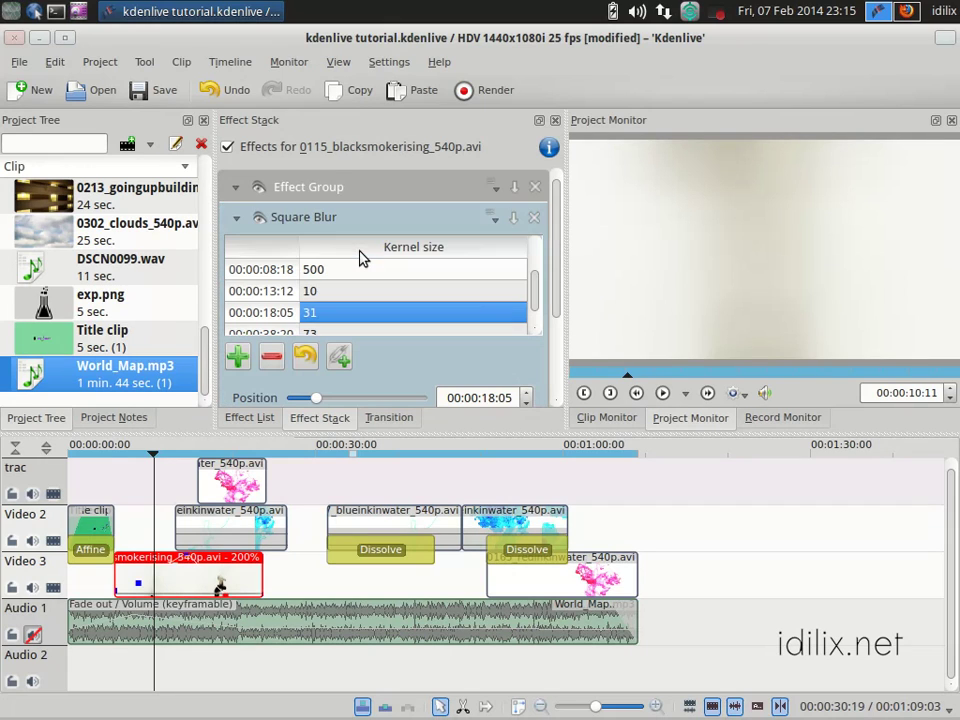
drag(558, 229, 542, 326)
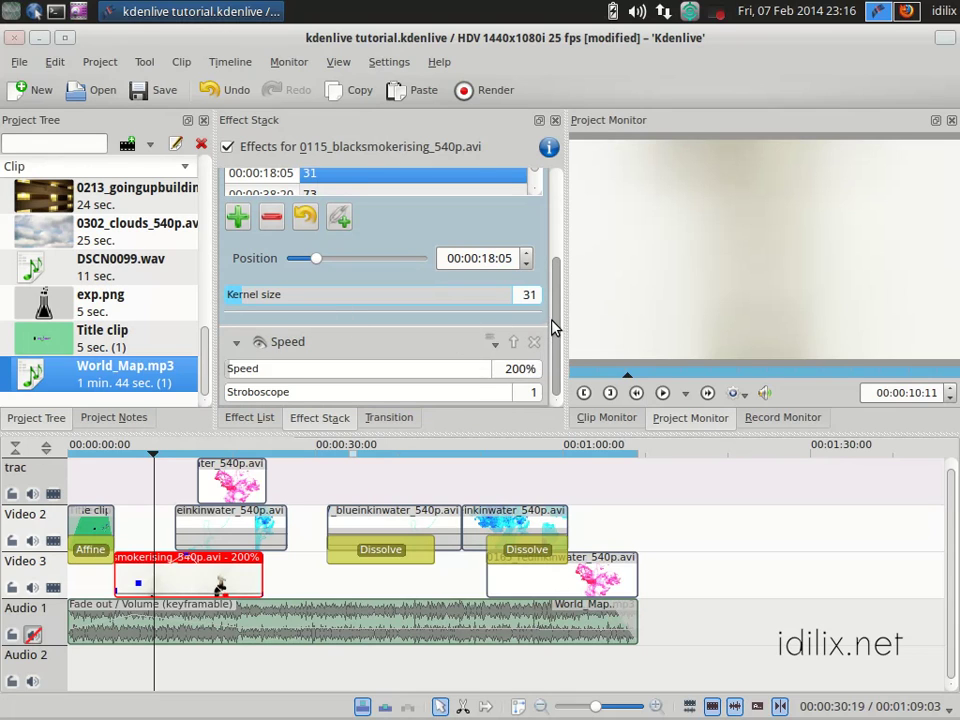
- Save the effect group with Square Blur and Speed under the name "speed blur"
scroll(553, 326, up, 5)
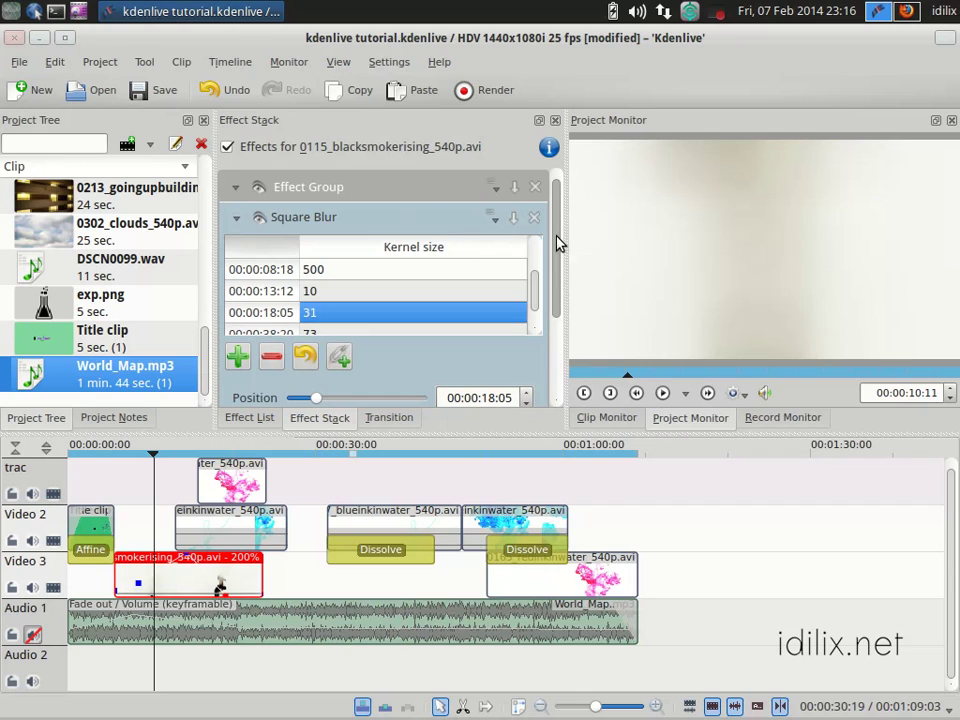
mouse_move(561, 243)
mouse_down()
mouse_move(561, 345)
mouse_move(557, 225)
mouse_up()
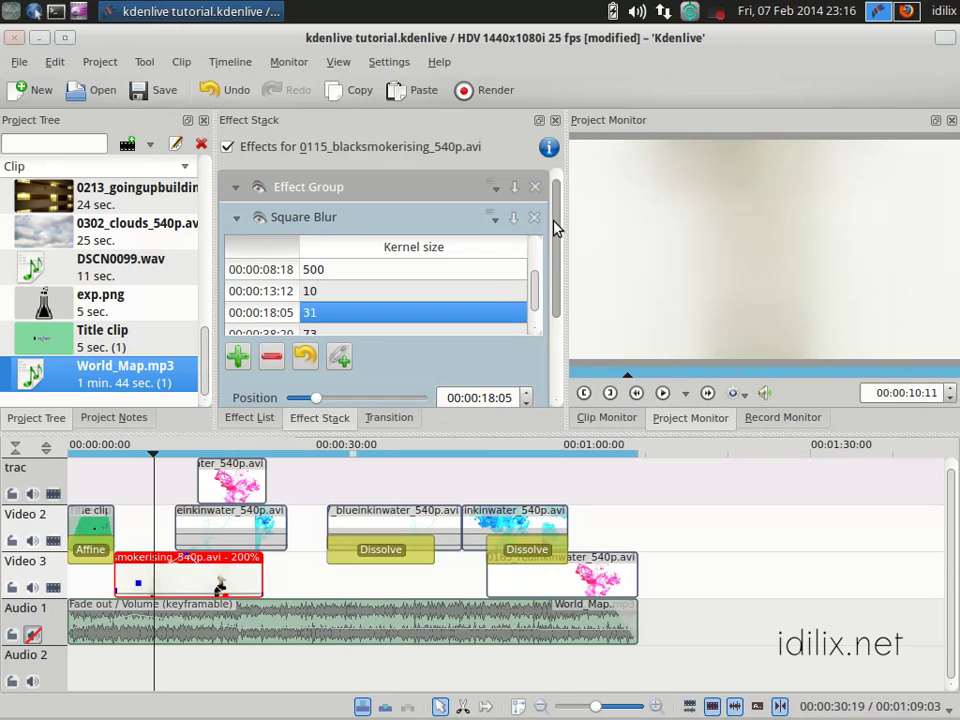
click(493, 189)
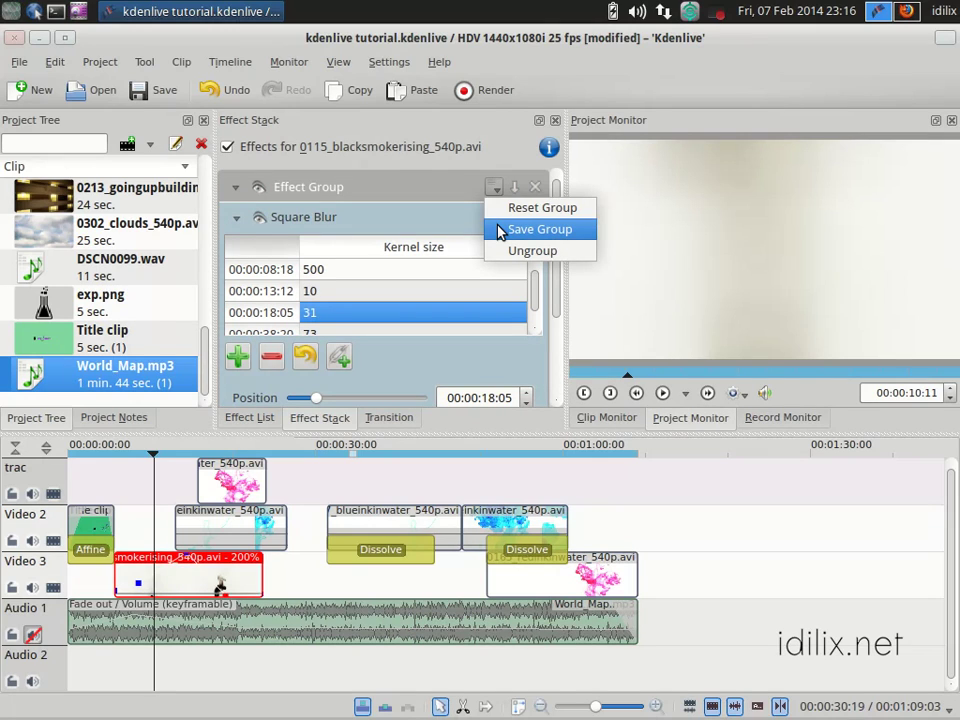
click(500, 231)
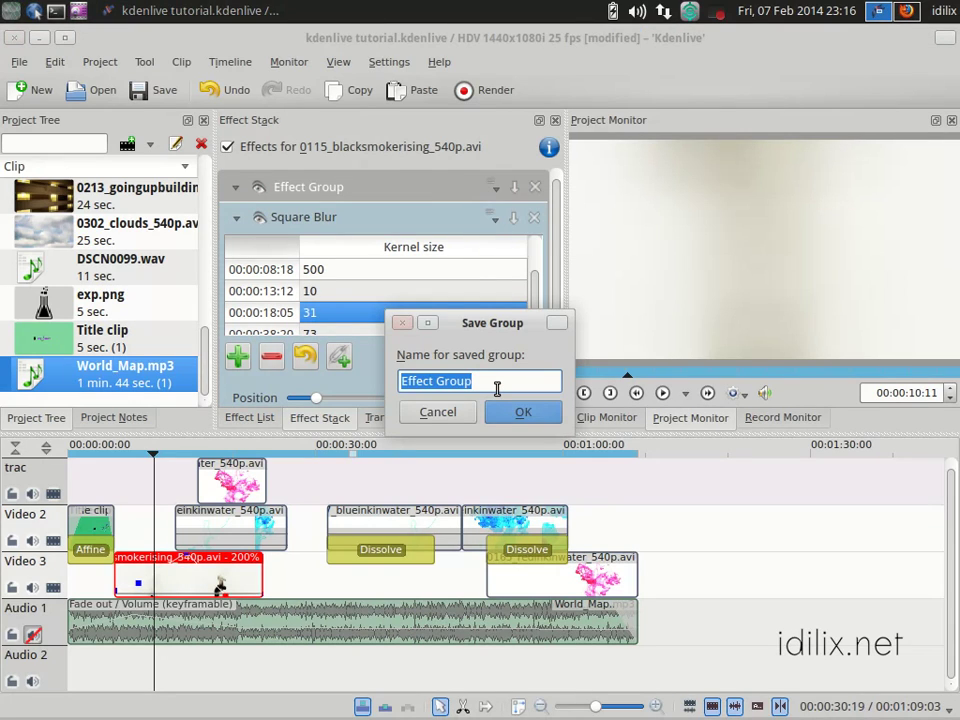
text(B)
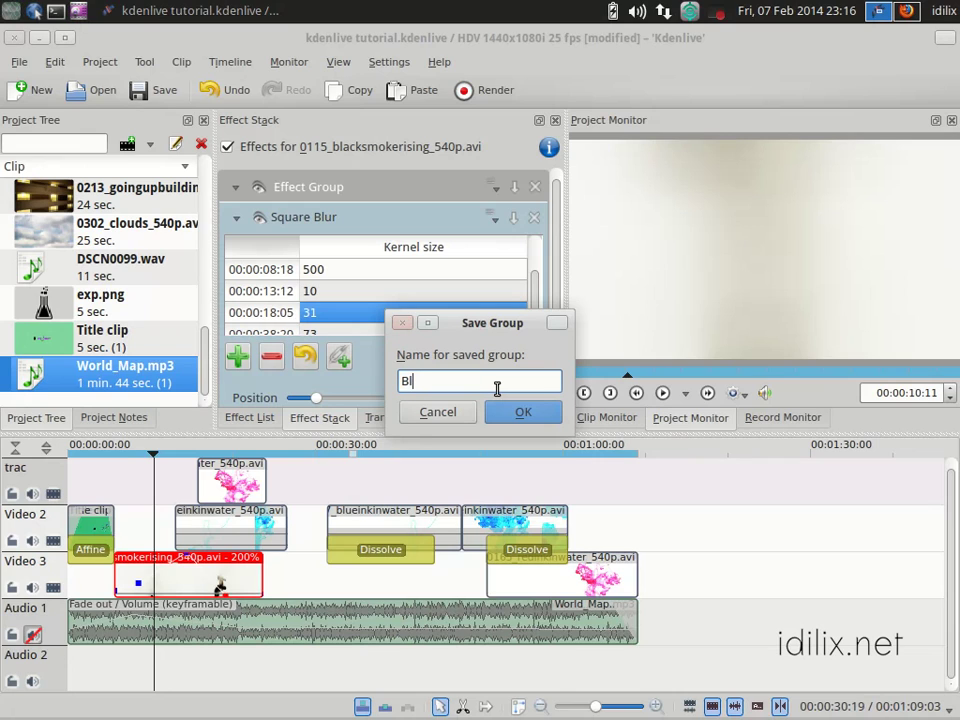
key(BackSpace)
text(speed blur)
key(Return)
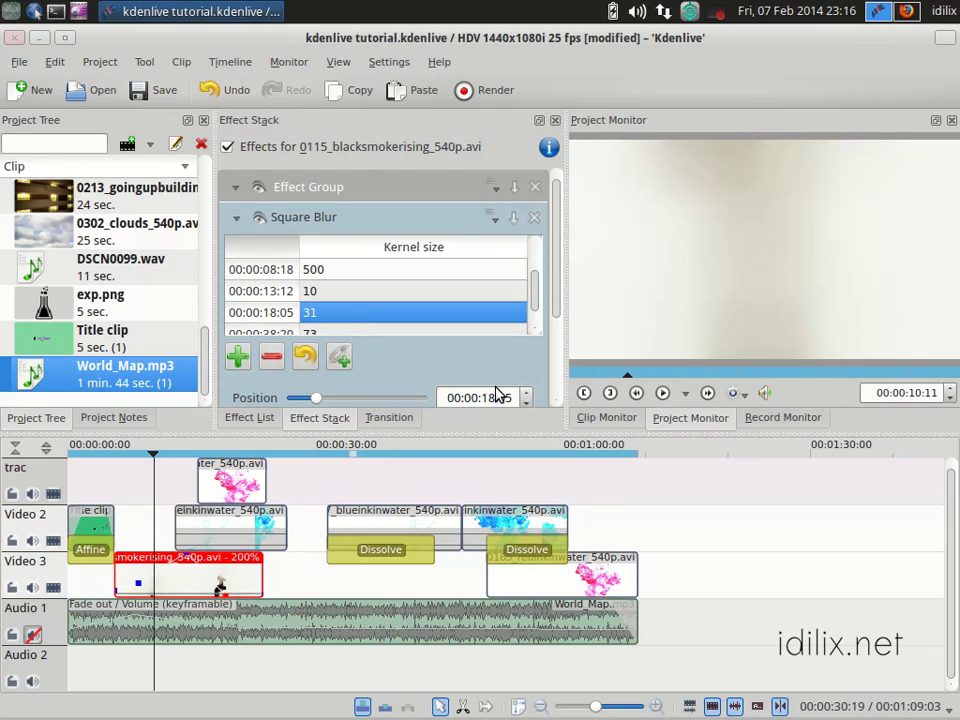
- Try to apply the custom "speed blur" effect group to the 0115_blacksmokerising clip on Video 3
click(247, 421)
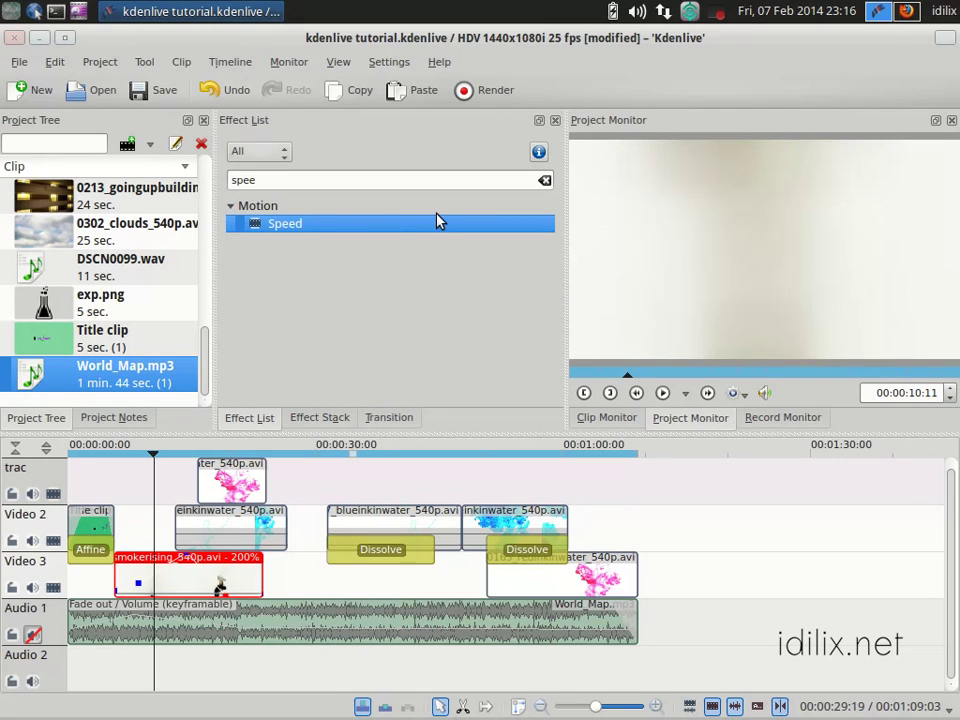
click(544, 180)
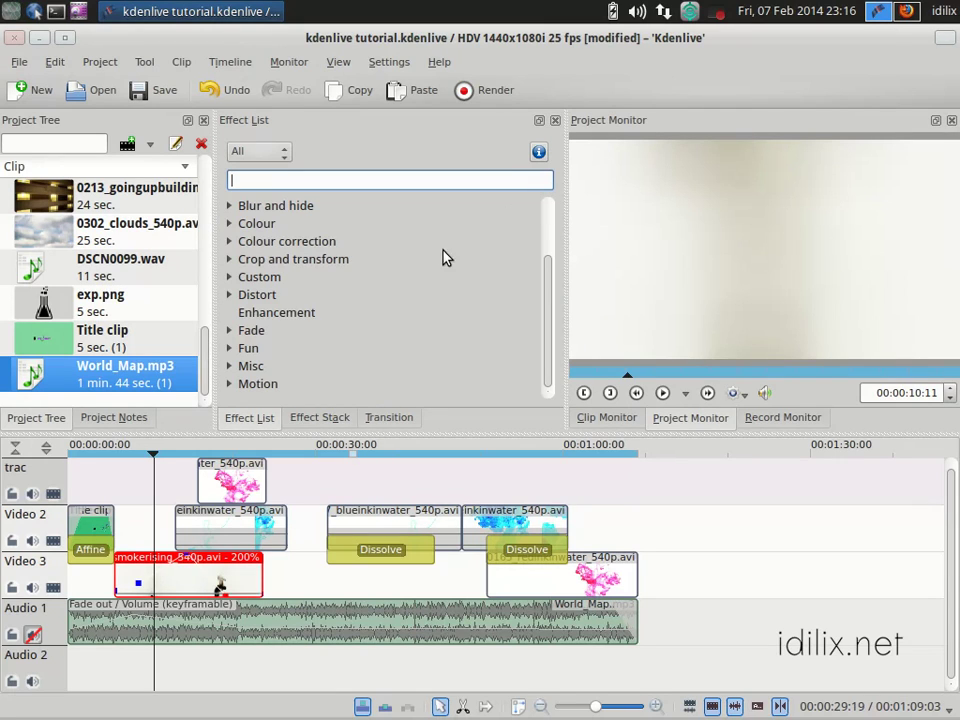
click(248, 277)
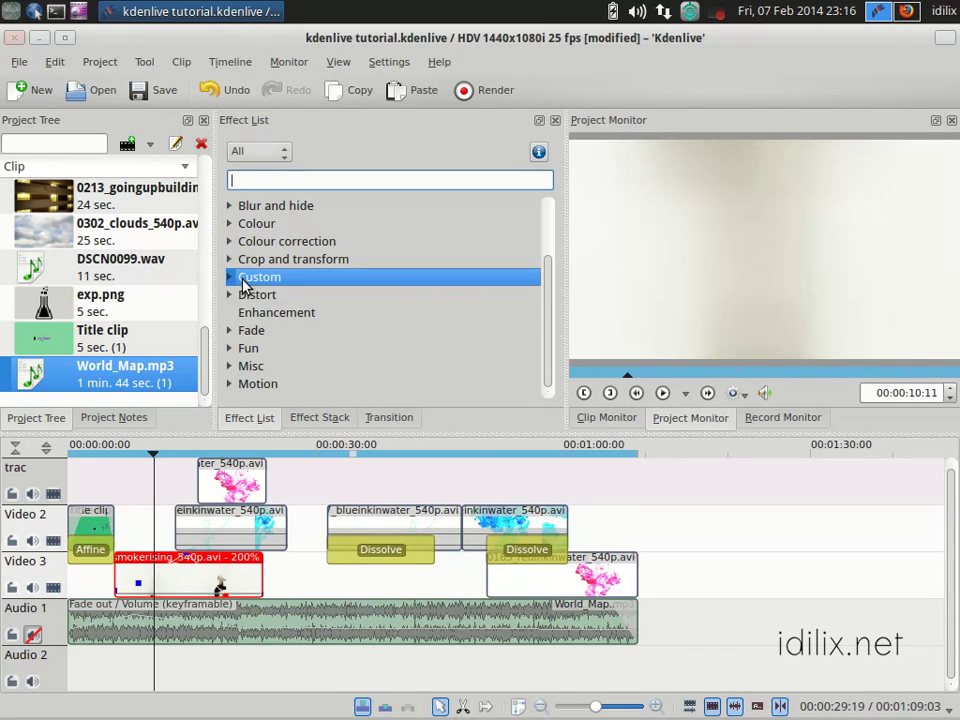
click(231, 277)
click(242, 297)
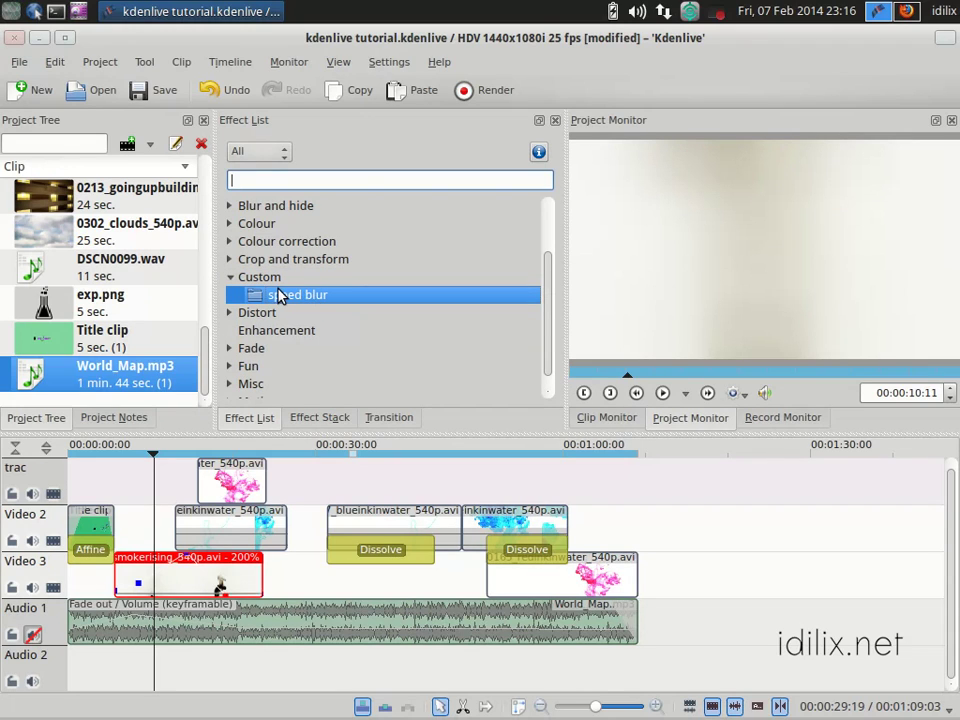
drag(256, 303, 194, 578)
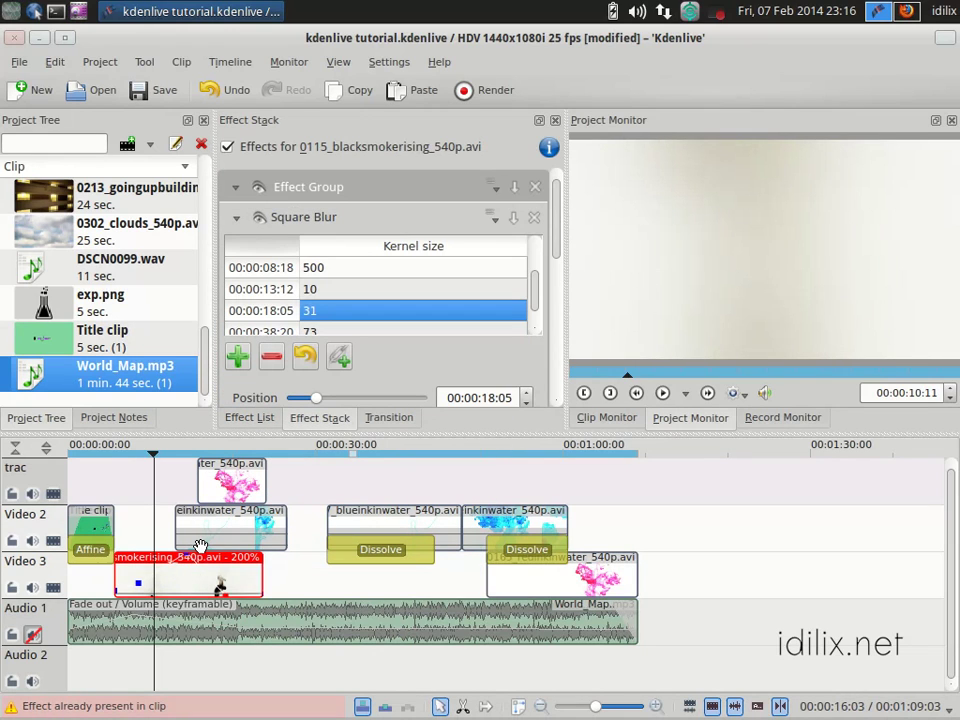
- Apply the custom "speed blur" group to the short 0157_blueinkinwater clip on Video 2 and the 0165_redinkinwater clip on the uppermost track
click(233, 528)
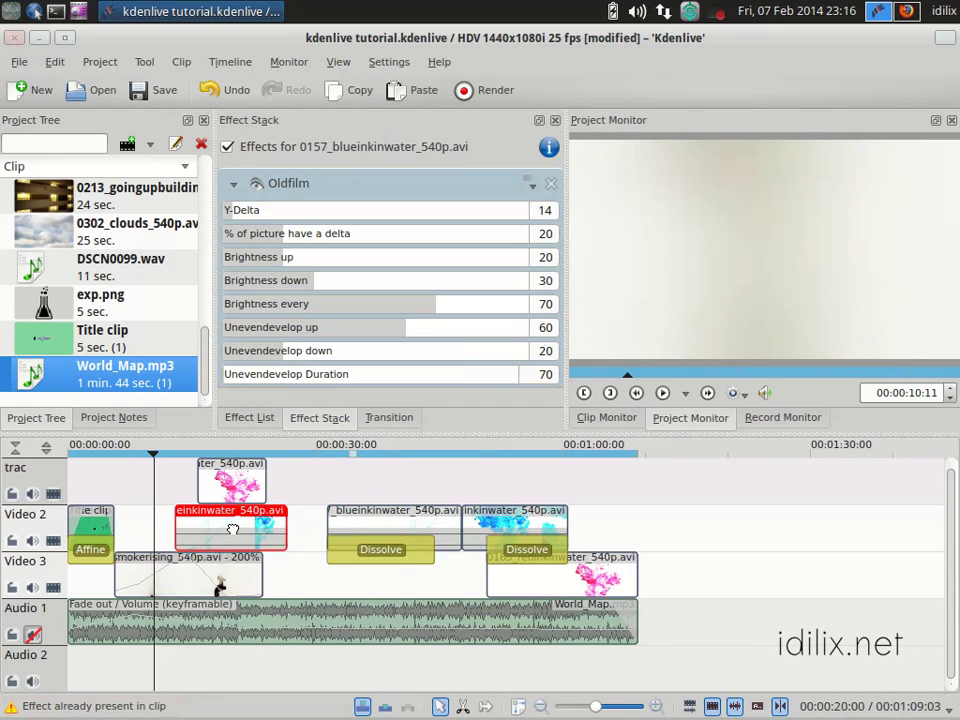
click(258, 418)
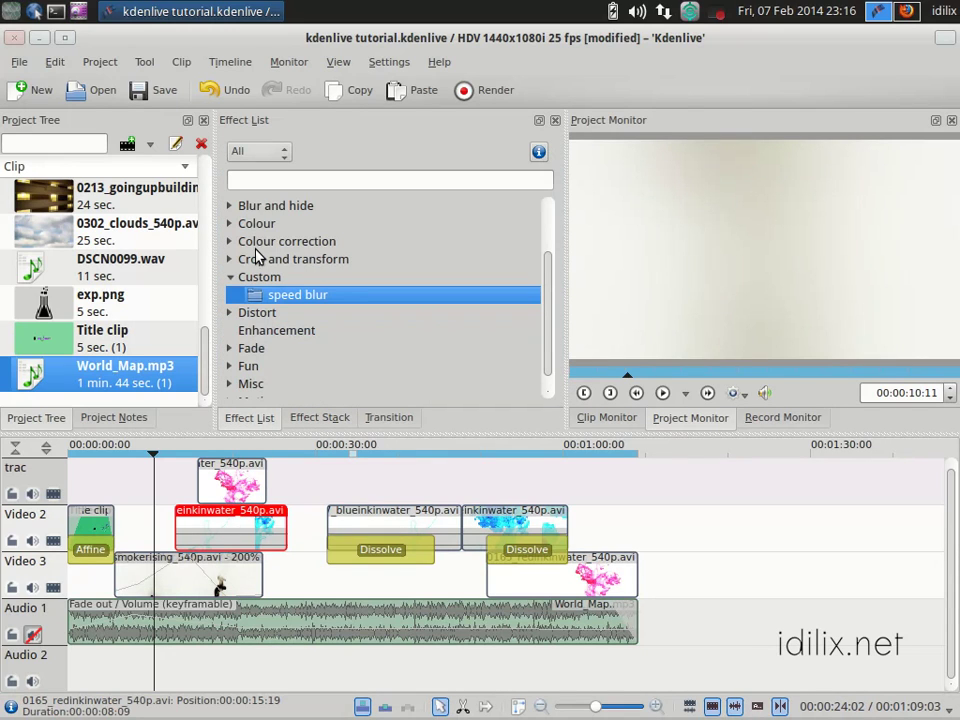
drag(268, 300, 231, 530)
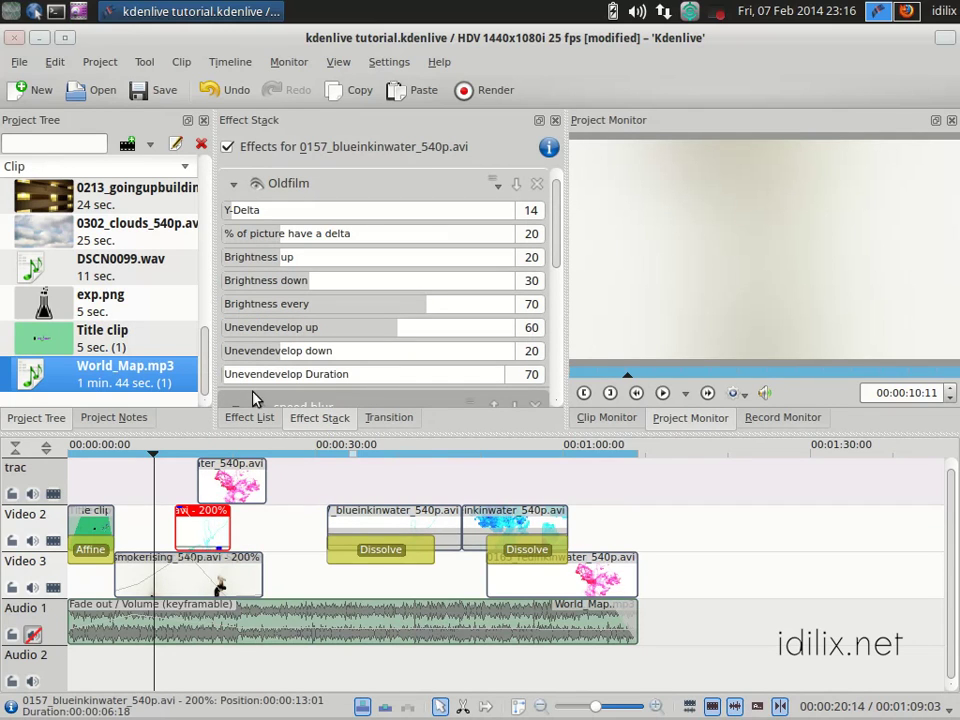
click(250, 417)
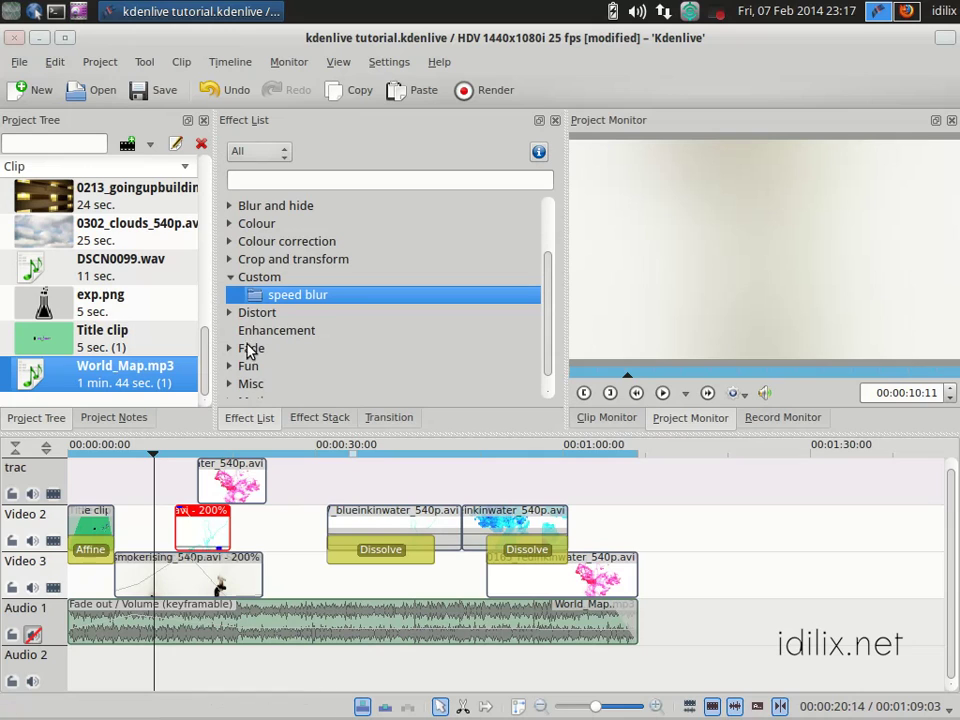
drag(252, 301, 207, 490)
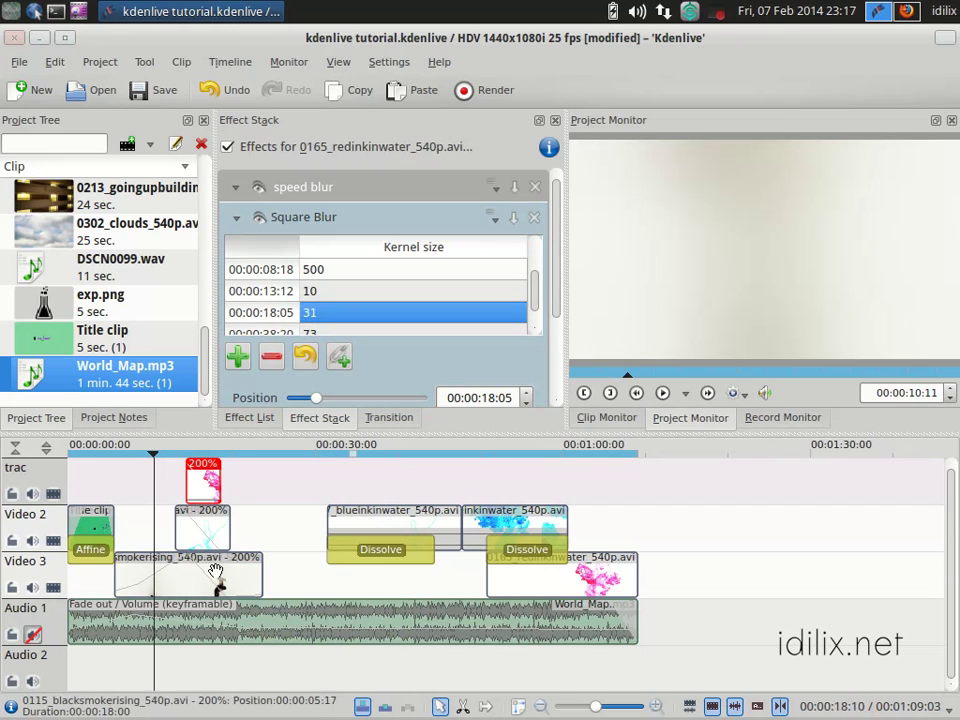
- Shift all timeline clips and transitions later by about 14 seconds with the Spacer tool, leaving free space at the timeline's start
mouse_move(90, 708)
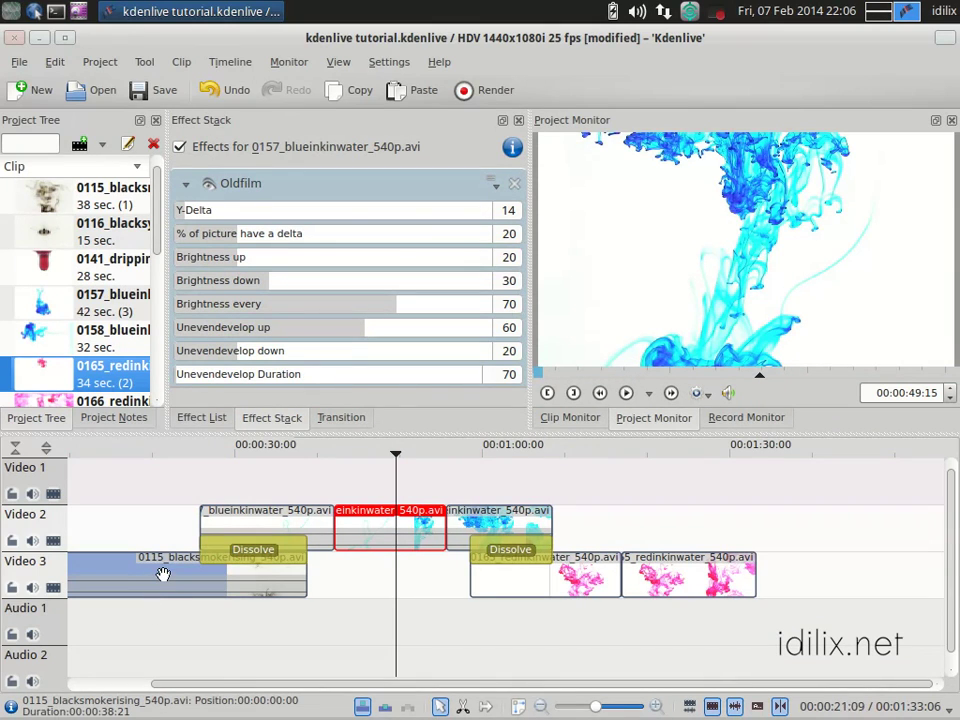
click(486, 707)
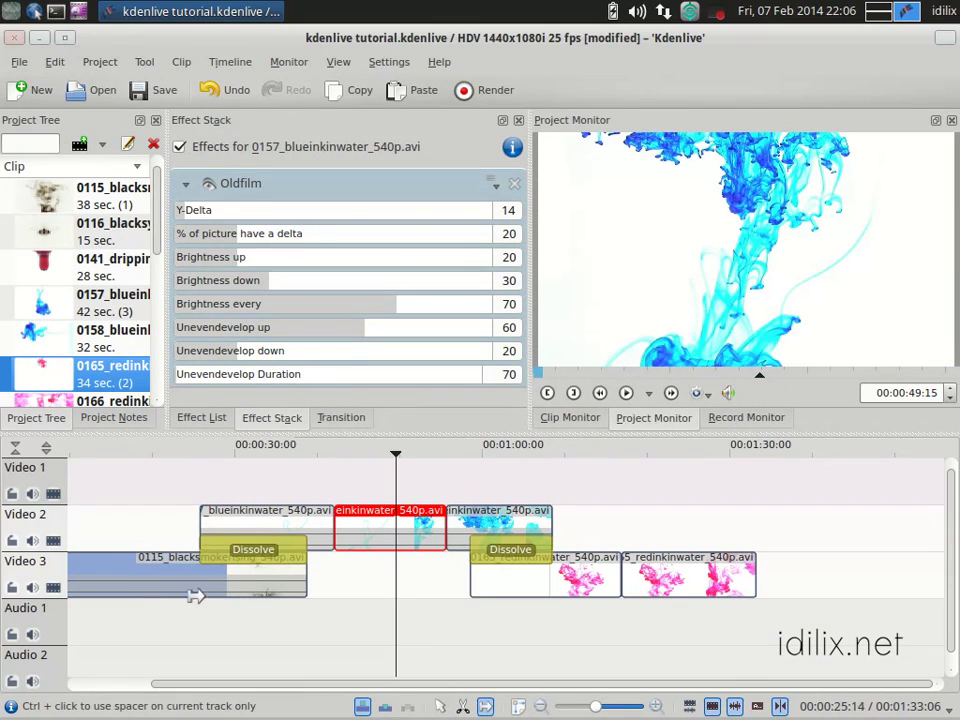
drag(150, 577, 265, 547)
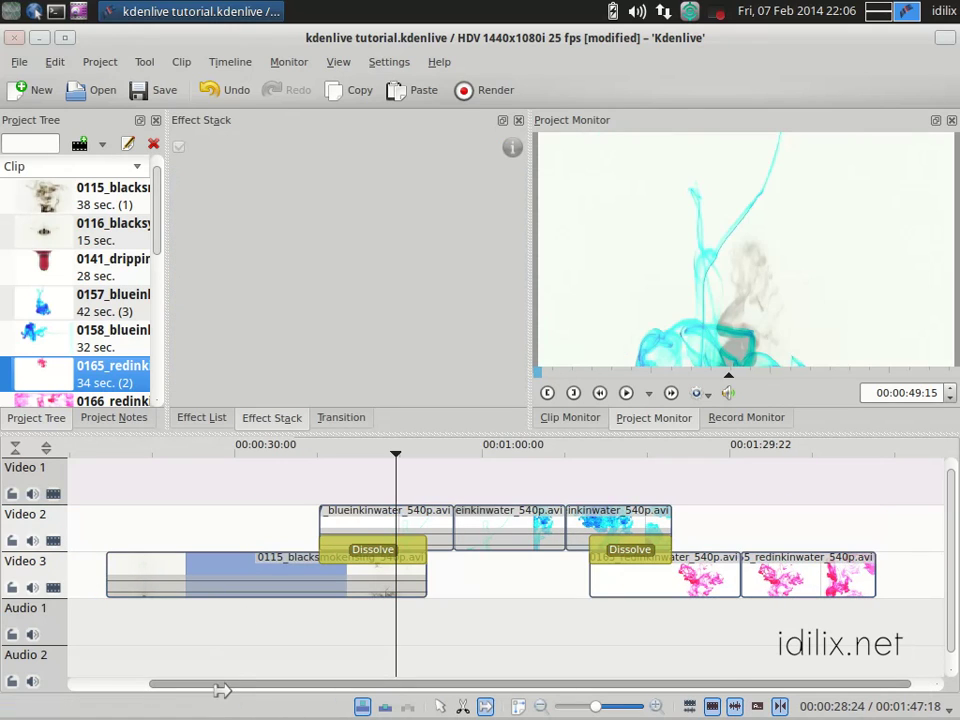
click(437, 708)
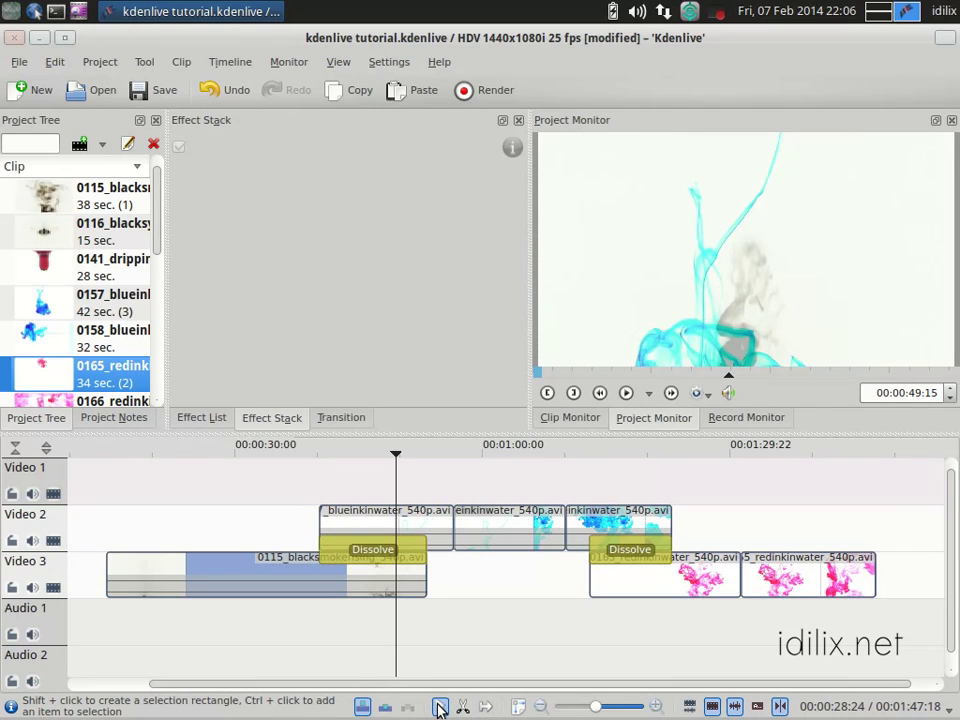
drag(428, 686, 322, 685)
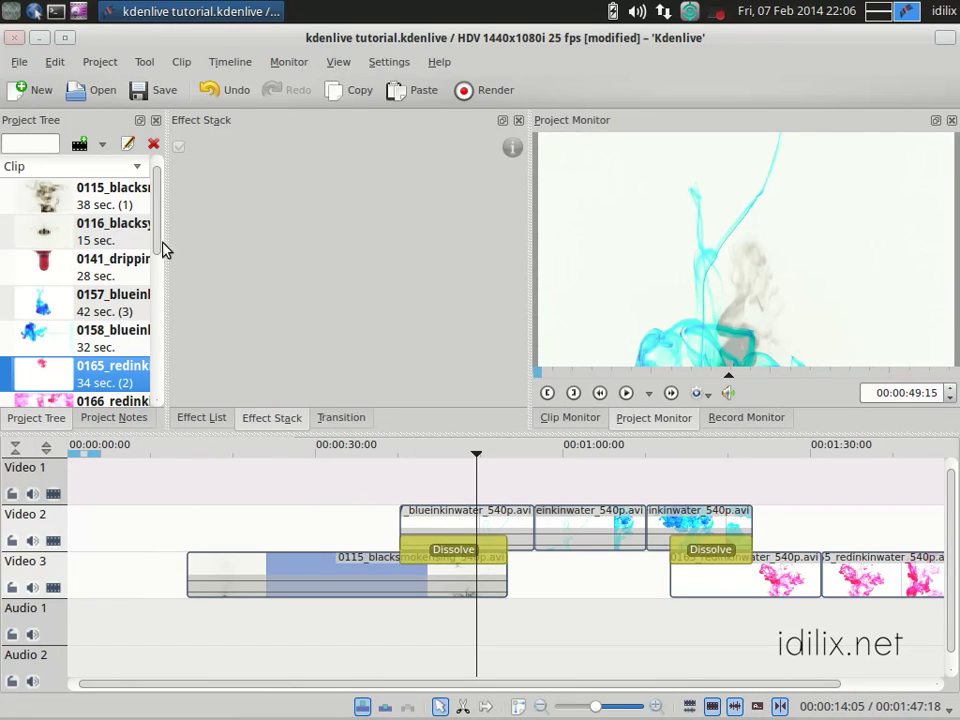
- Start a new title clip in the project and place the text "my video" on its canvas
click(101, 62)
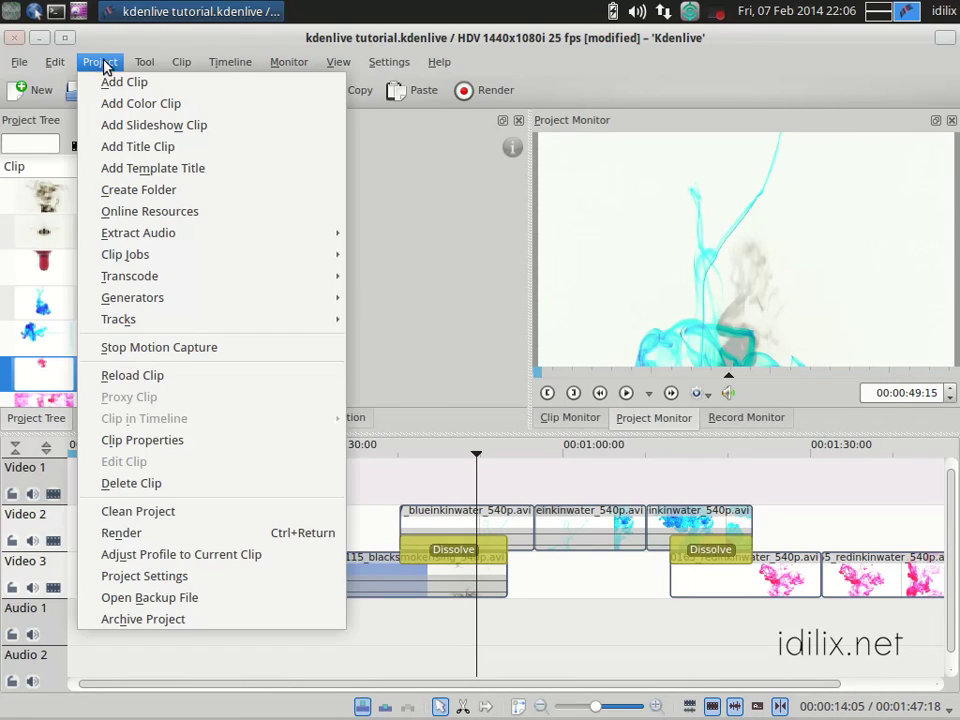
click(140, 147)
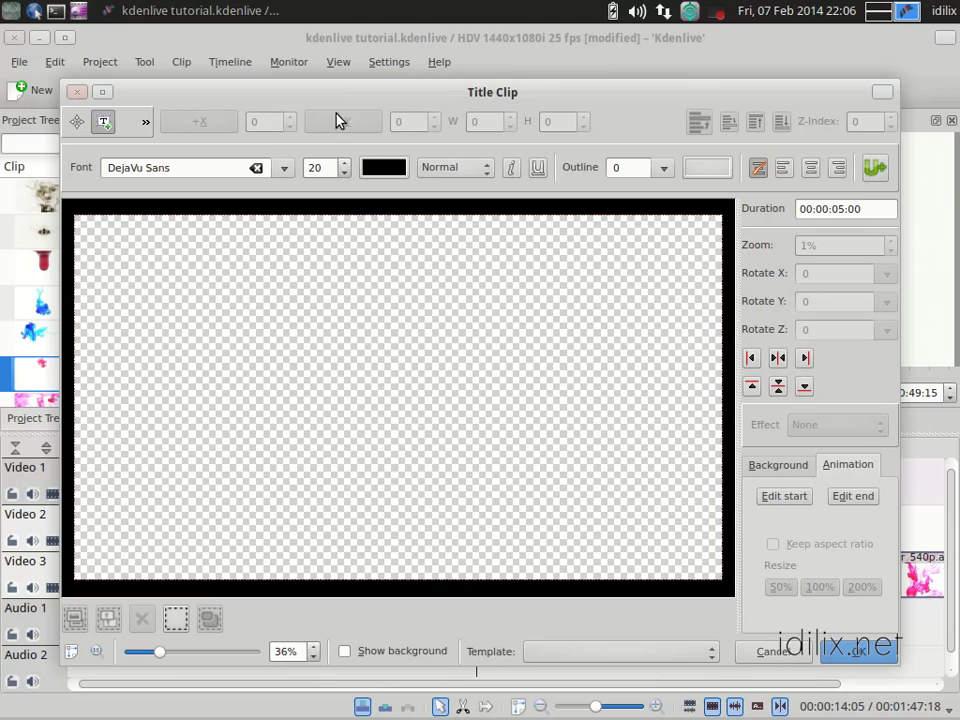
drag(364, 94, 375, 90)
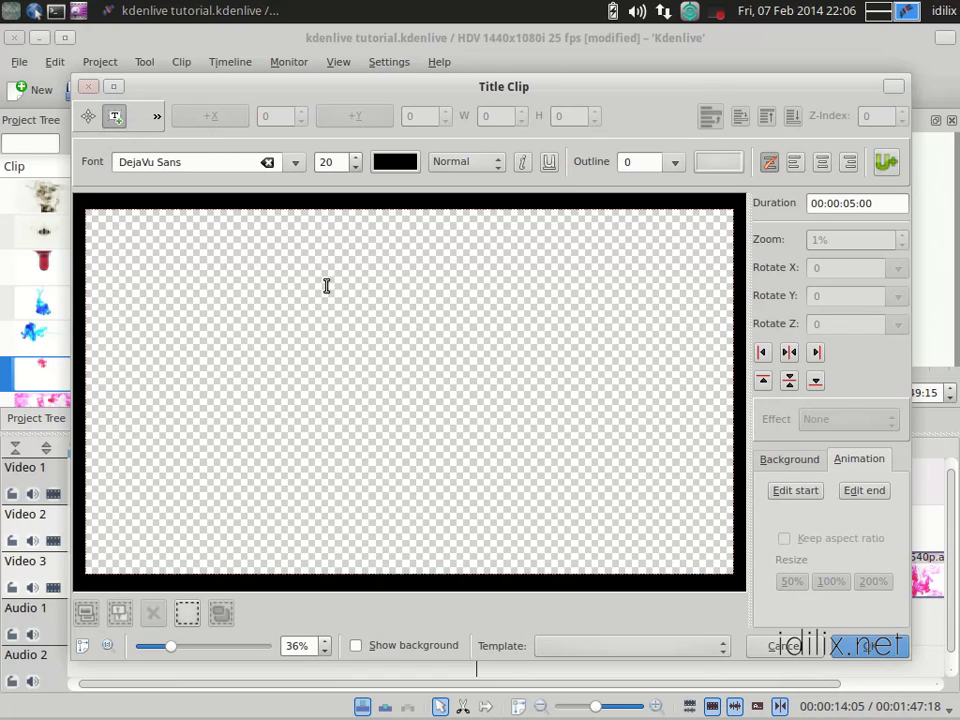
click(326, 348)
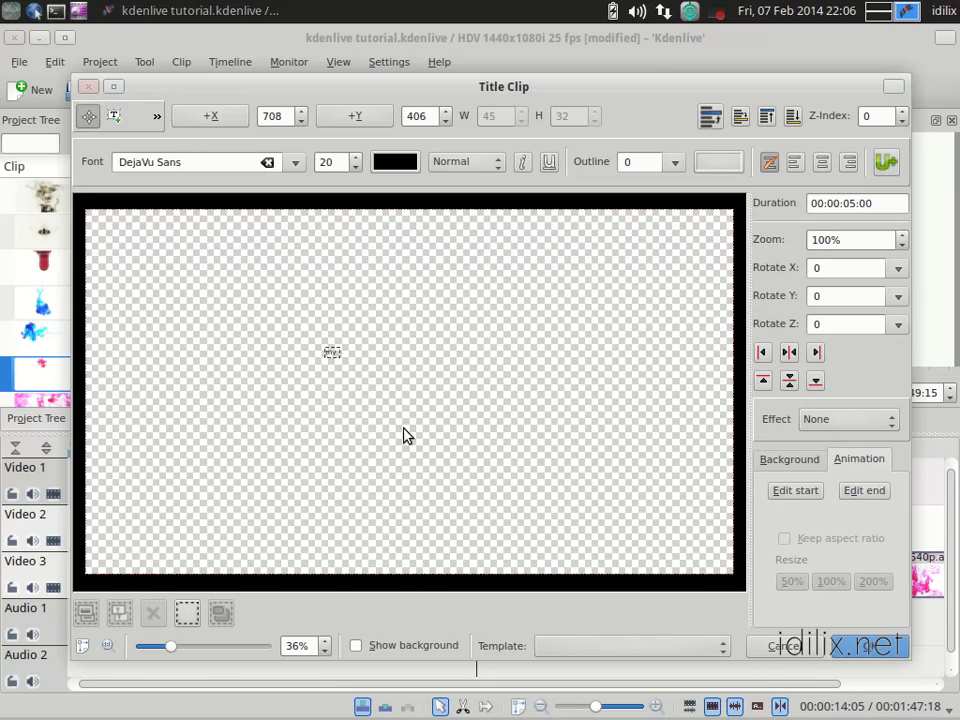
text(my video)
- Set the font size of the "my video" title text to 80
drag(324, 352, 345, 355)
drag(336, 165, 303, 162)
text(60)
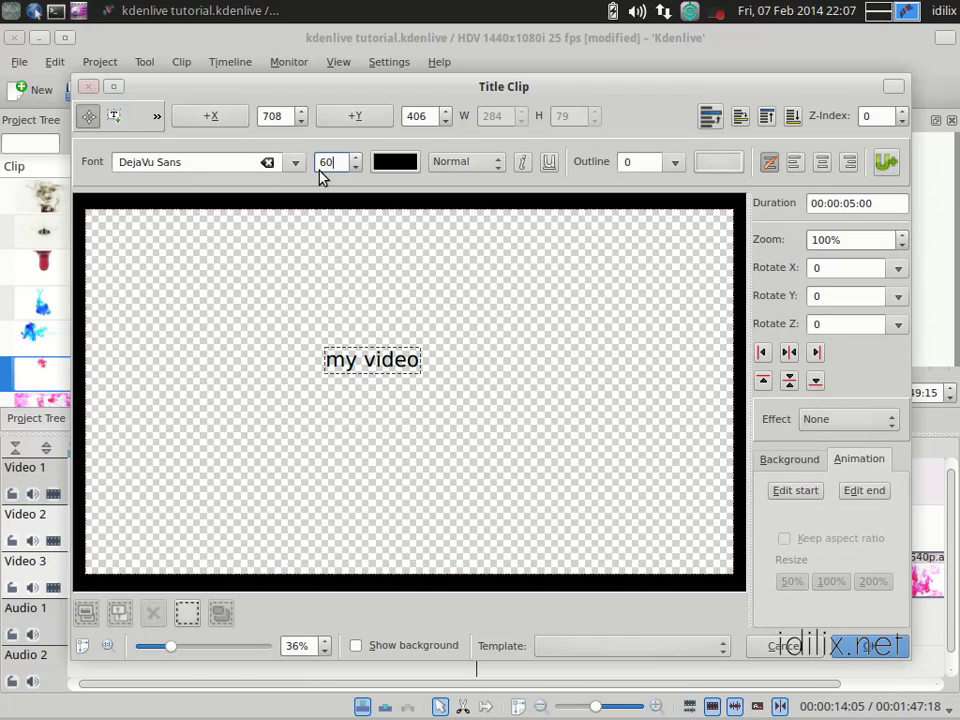
double_click(337, 161)
text(80)
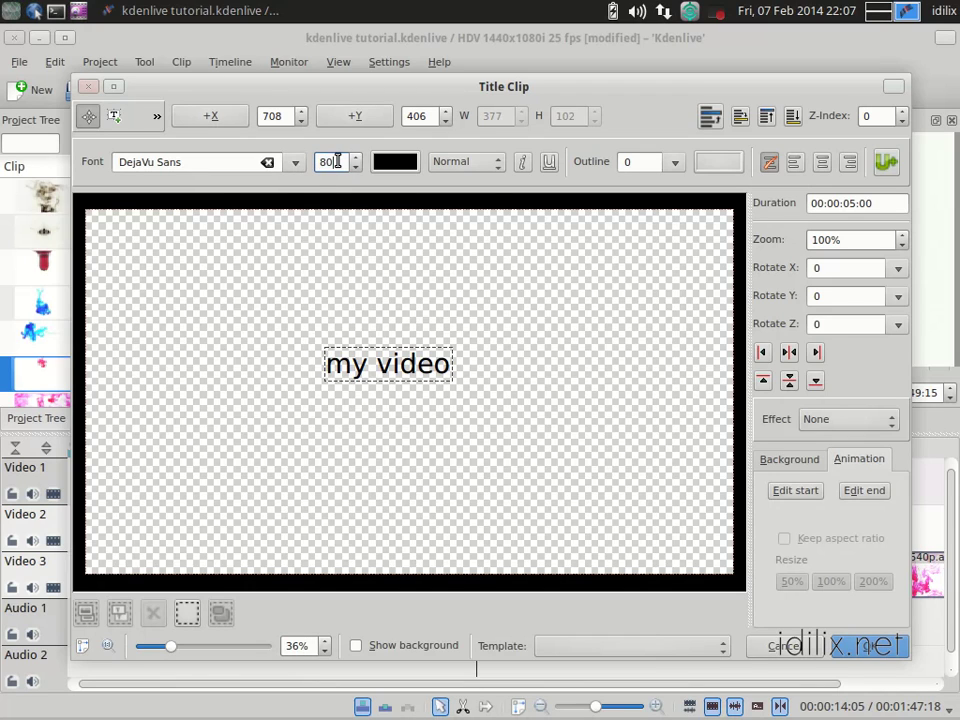
- Change the font of the whole "my video" text to esint10
double_click(407, 366)
triple_click(407, 368)
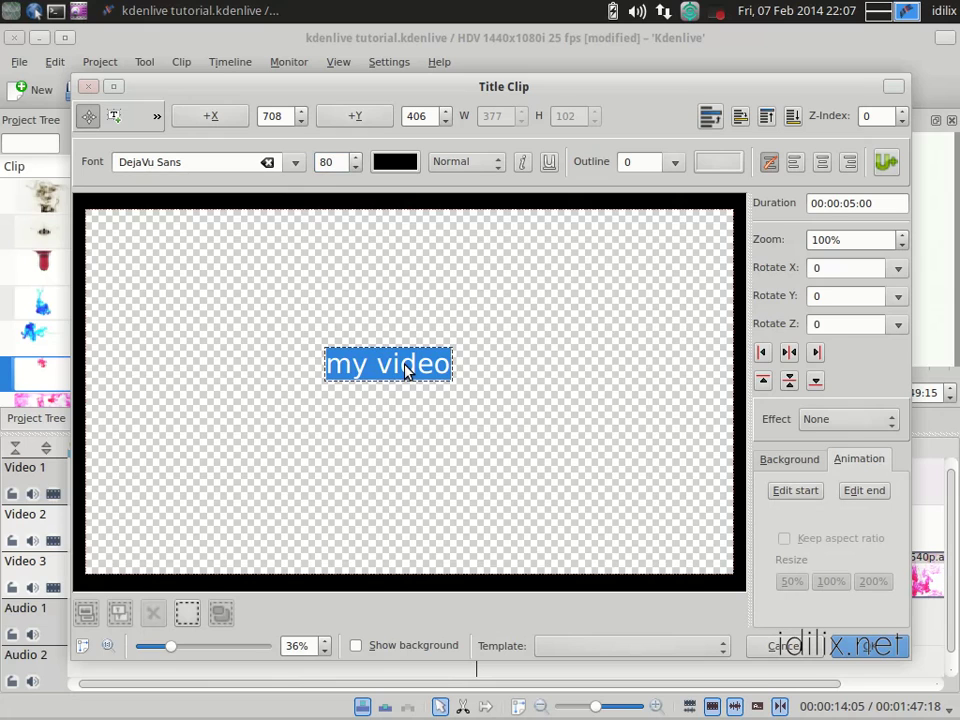
click(300, 164)
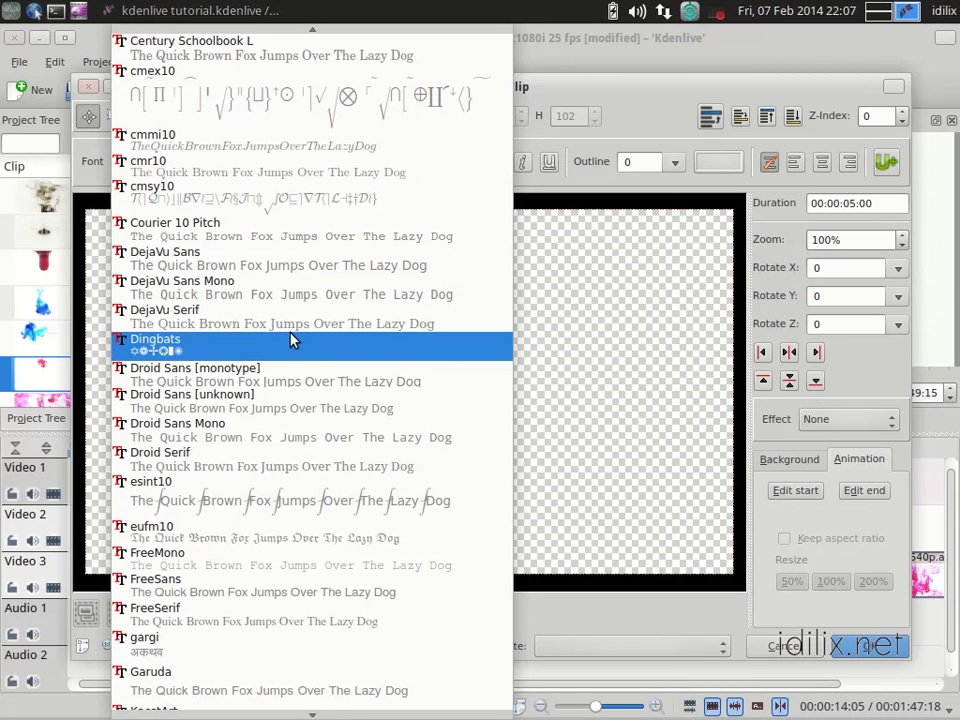
click(274, 488)
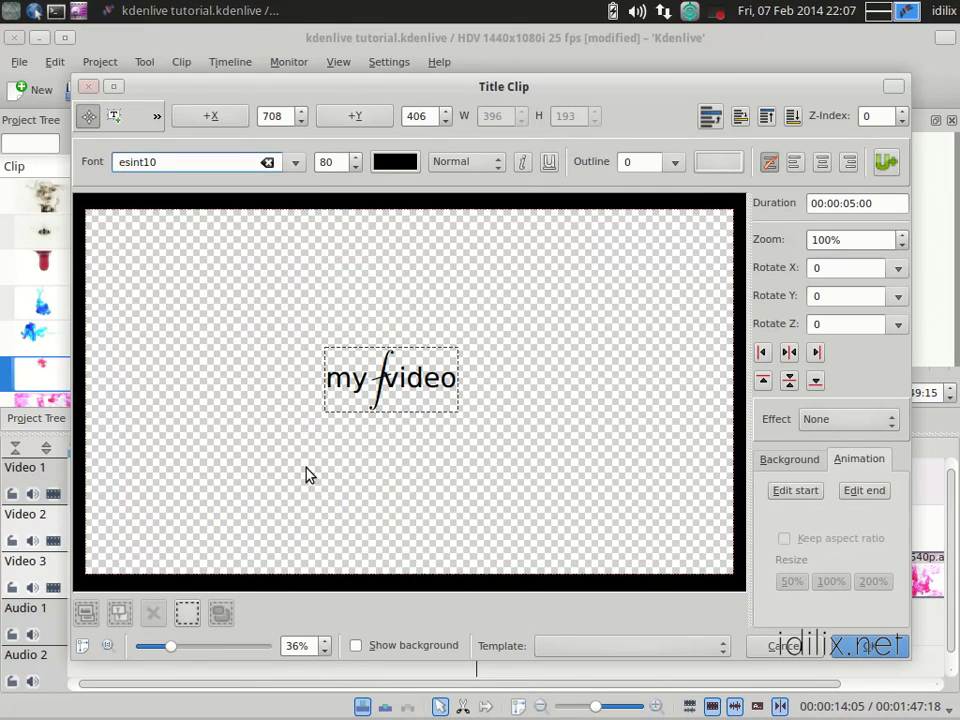
- Center the "my video" text horizontally and vertically on the title canvas
double_click(395, 378)
click(393, 379)
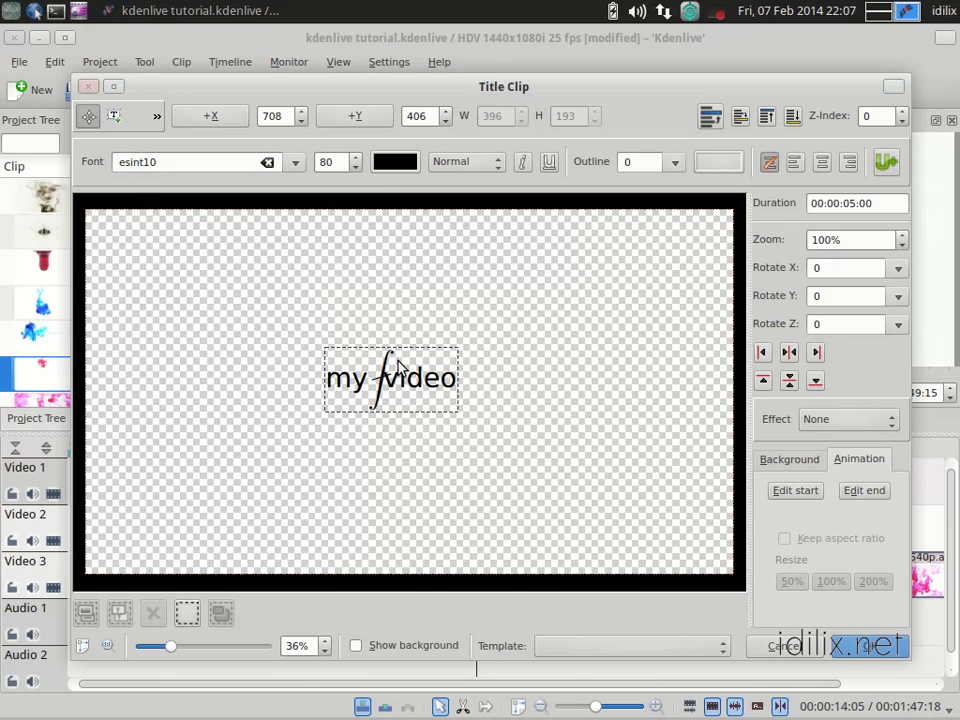
click(789, 352)
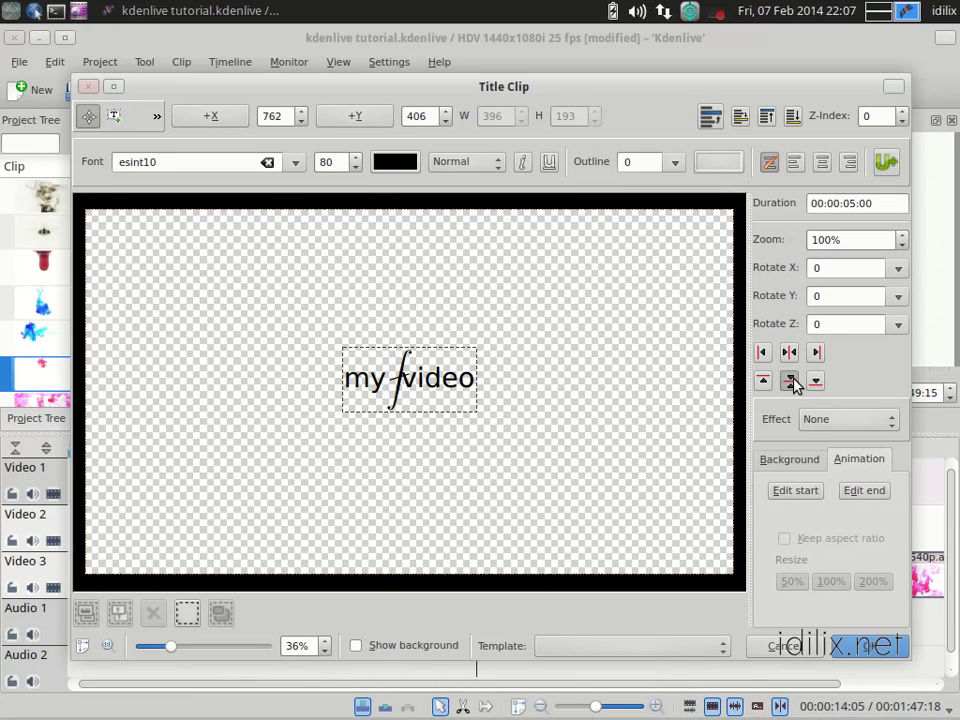
click(790, 381)
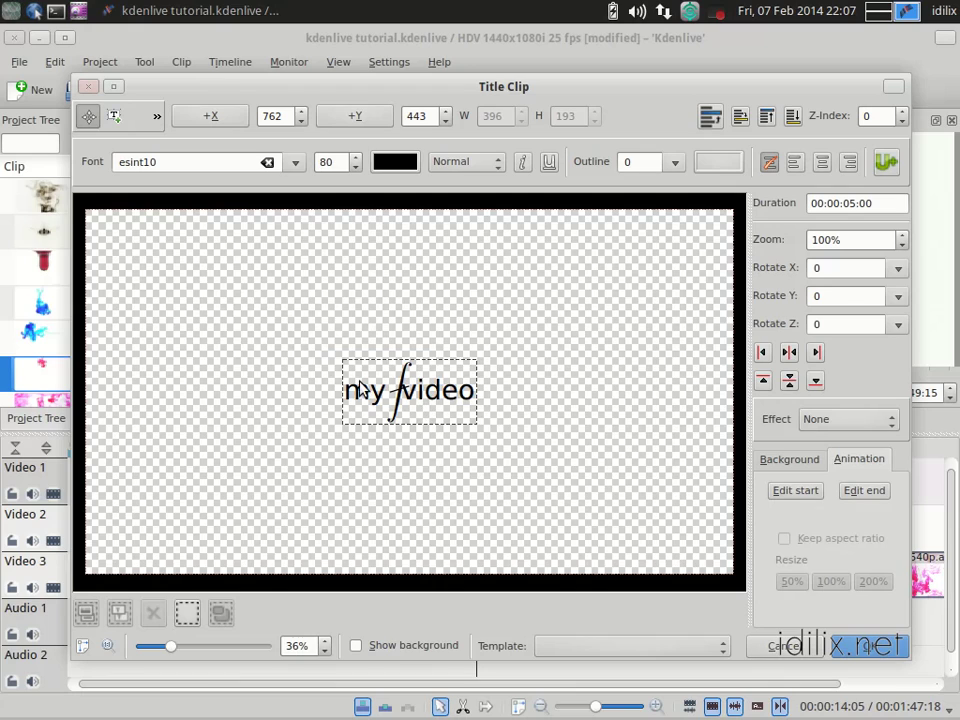
- Color the whole "my video" text dark orange from the Forty Colors palette
double_click(436, 389)
triple_click(437, 388)
click(394, 161)
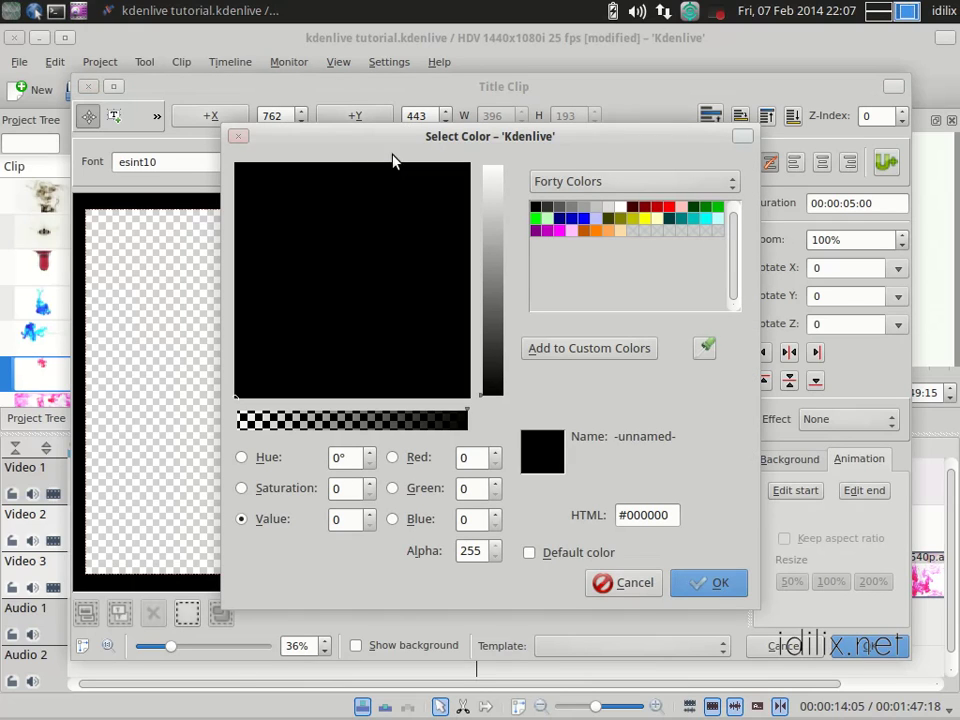
click(693, 208)
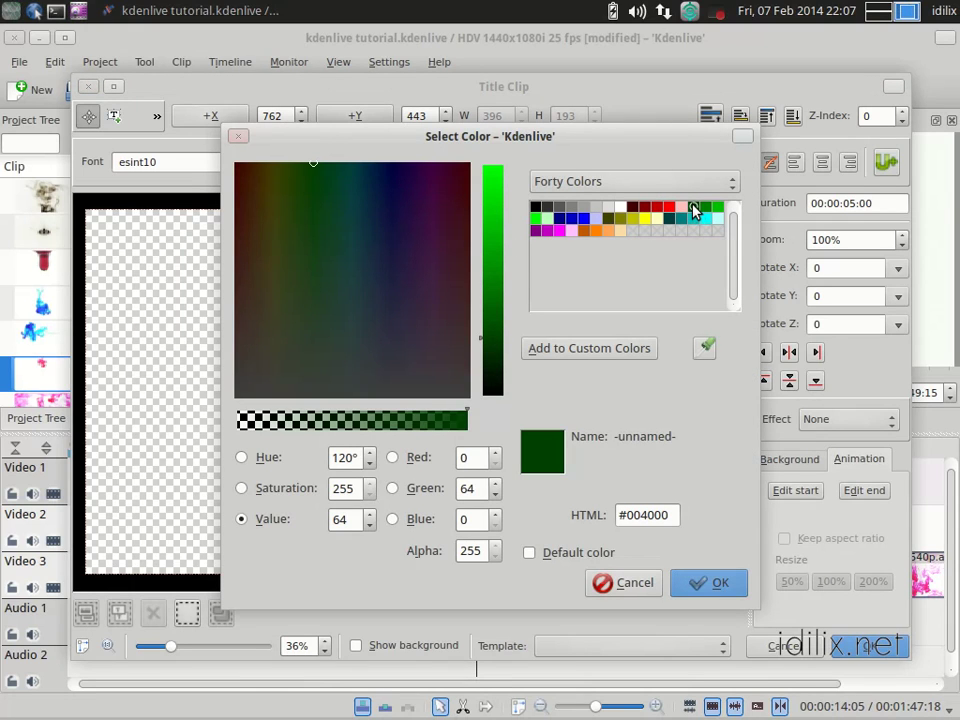
click(585, 231)
click(714, 590)
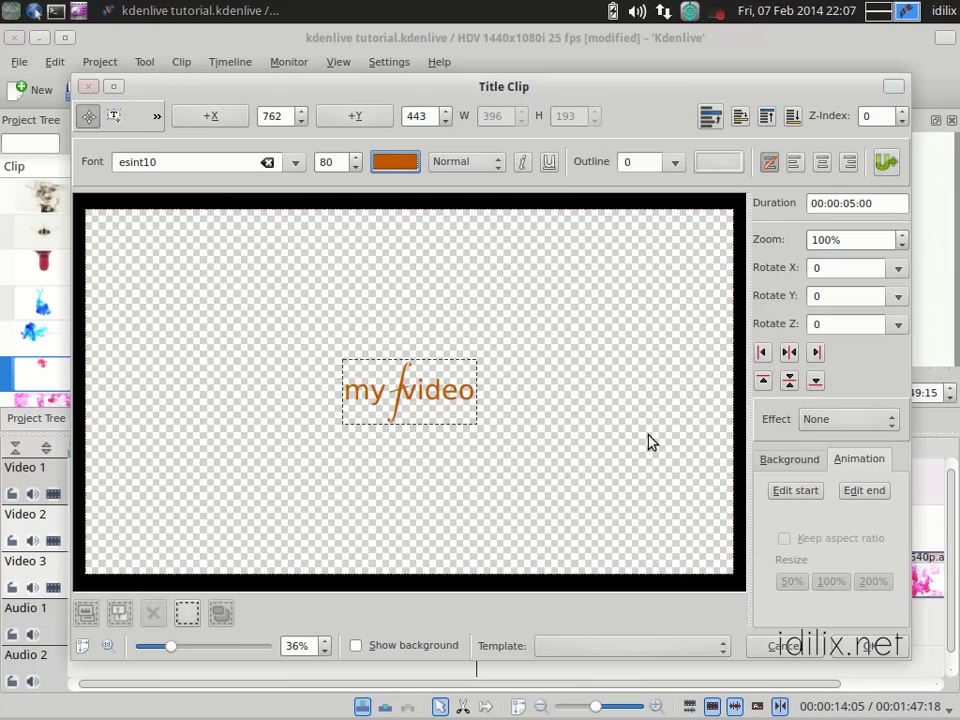
- Keep the title background color black and raise its opacity to 88
click(788, 463)
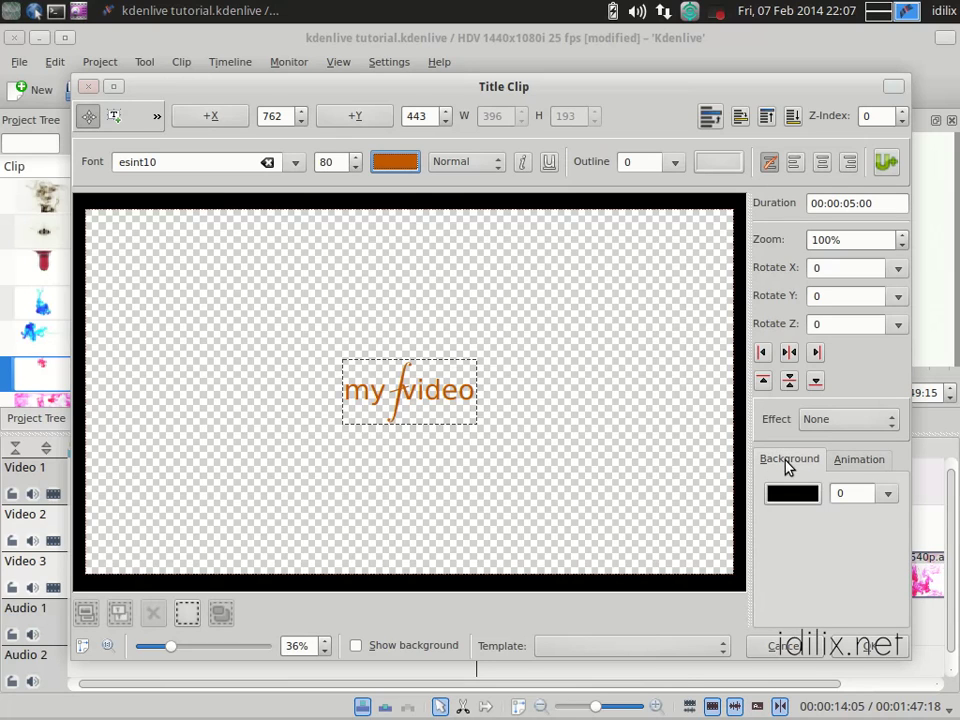
click(785, 494)
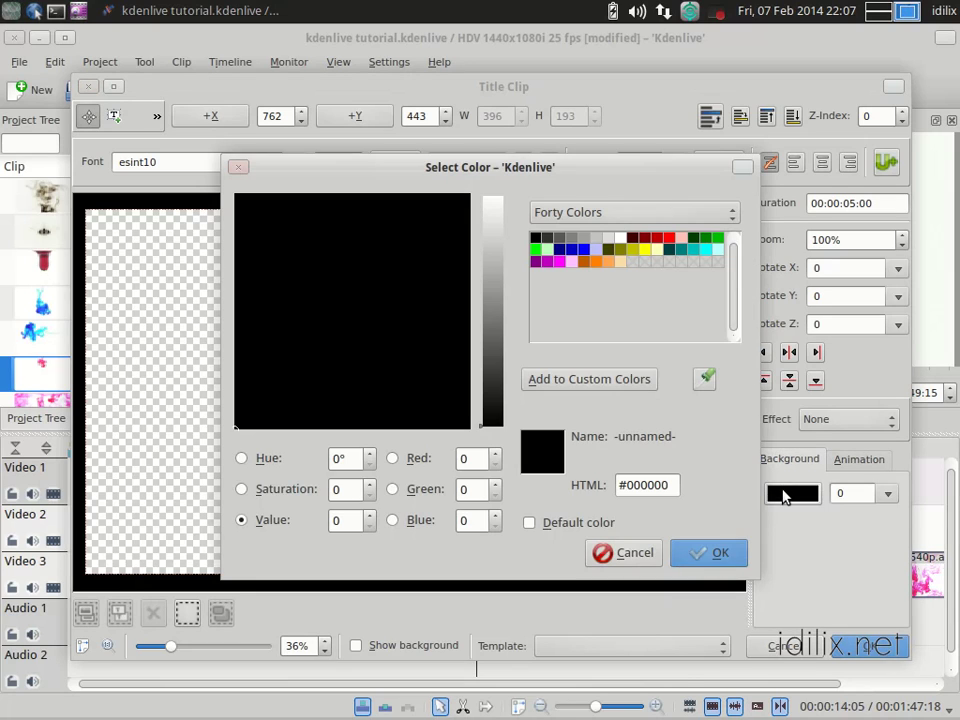
click(717, 553)
click(843, 494)
double_click(842, 494)
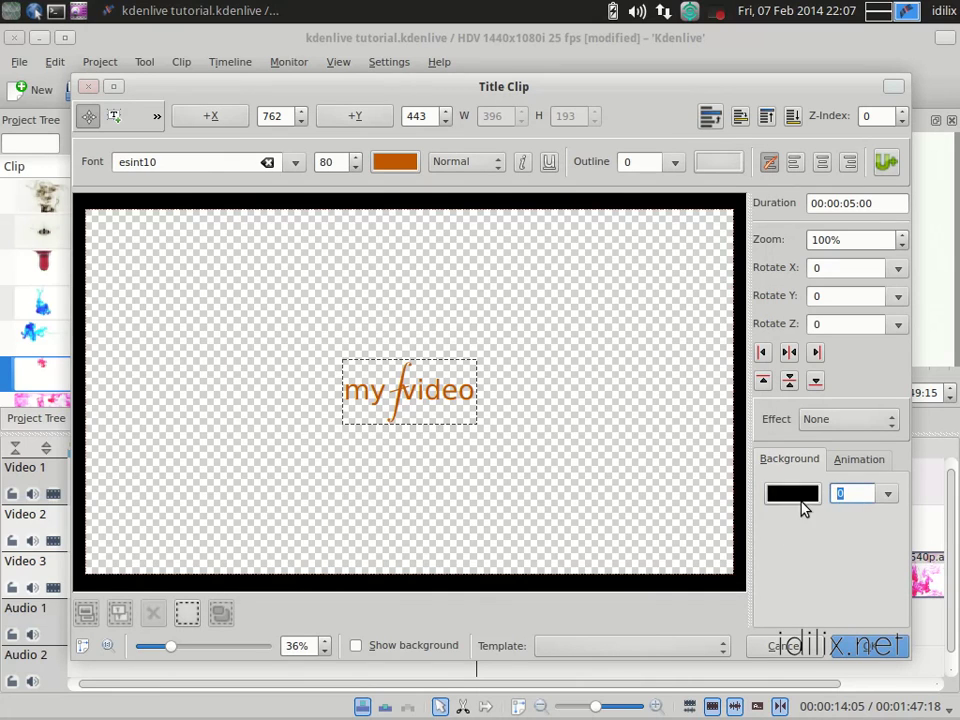
click(889, 496)
drag(785, 520, 845, 525)
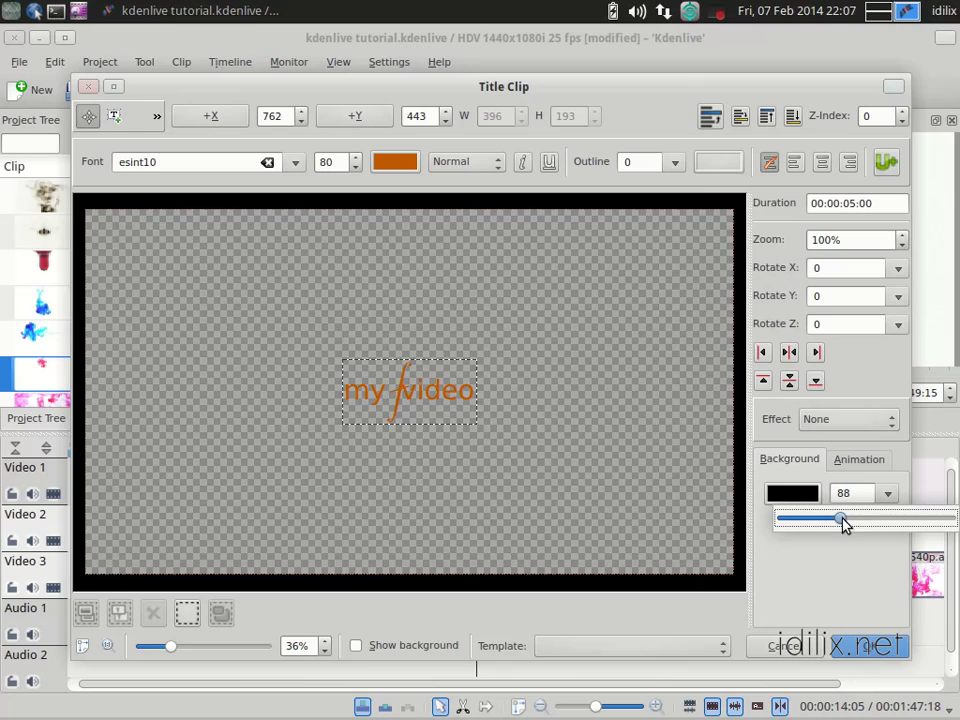
- Change the title background to light orange #FFDCA8 from the Forty Colors palette and accept the title clip
click(792, 495)
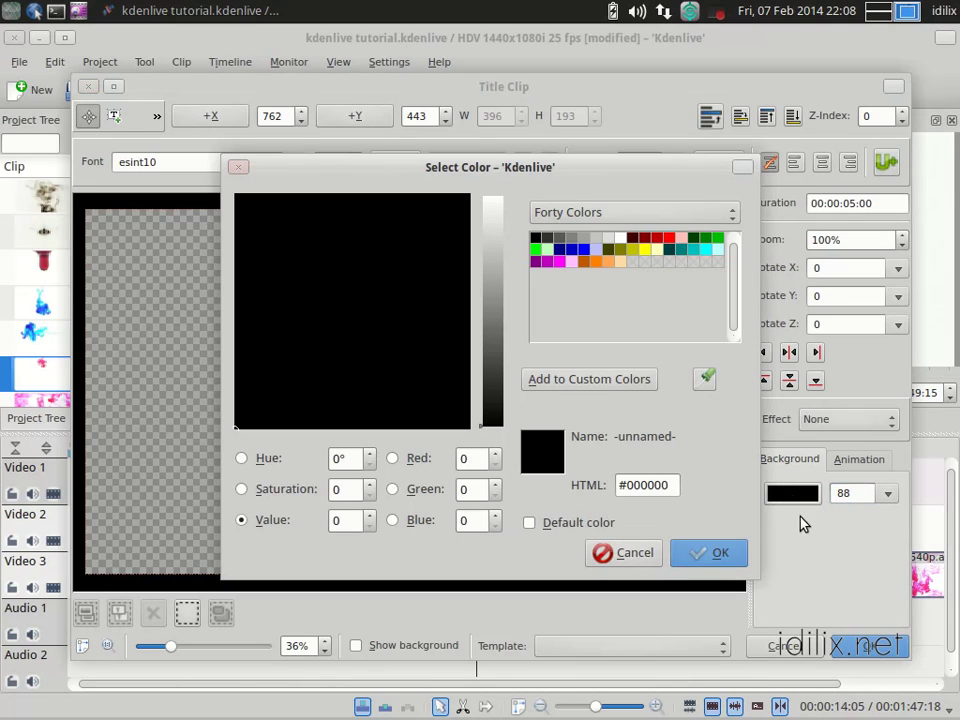
click(620, 262)
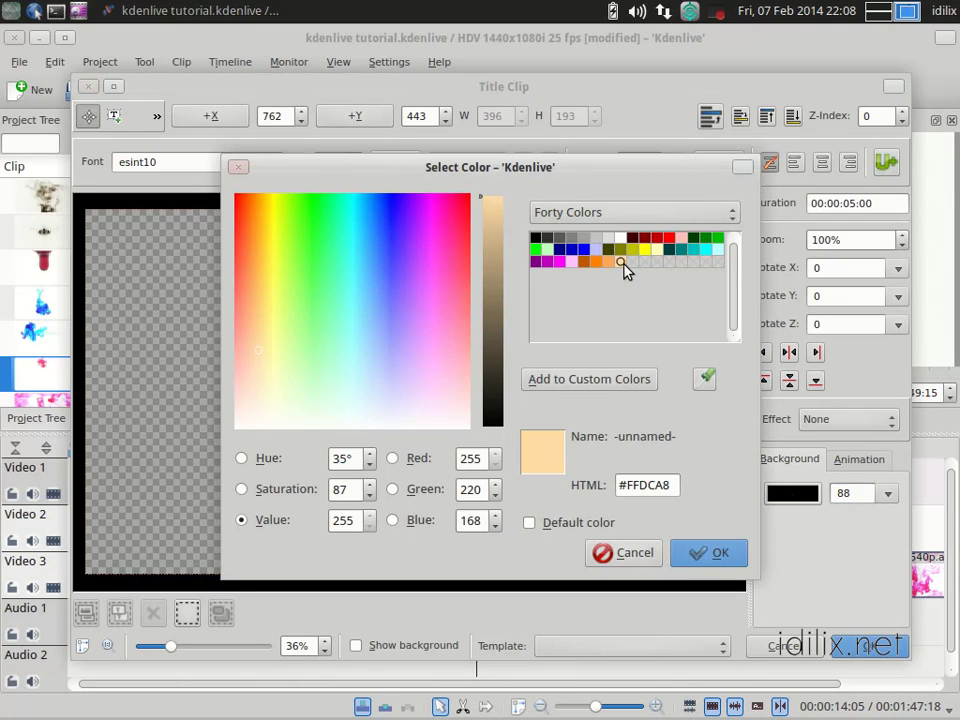
click(688, 553)
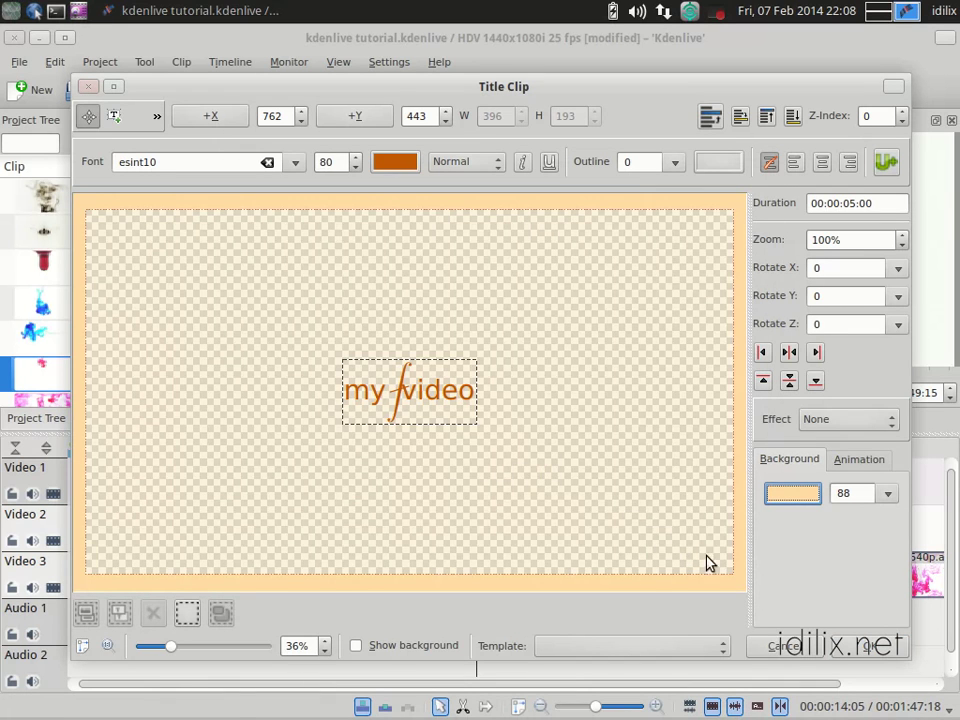
click(869, 648)
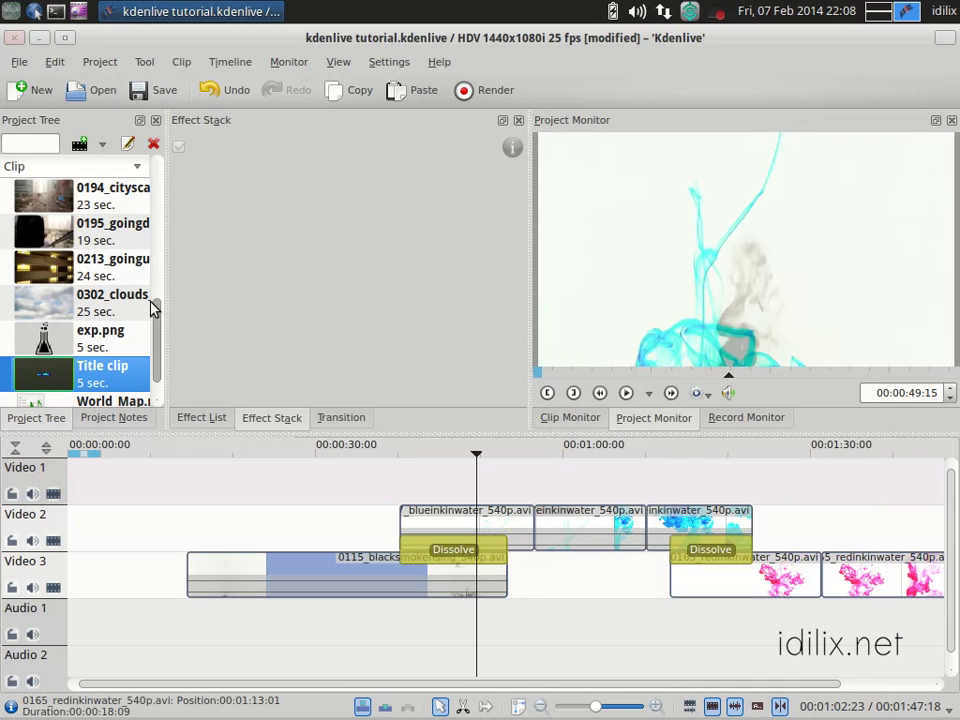
- Place the title clip at the start of the Video 2 track and extend it to the start of the first Video 3 clip
scroll(100, 299, down, 1)
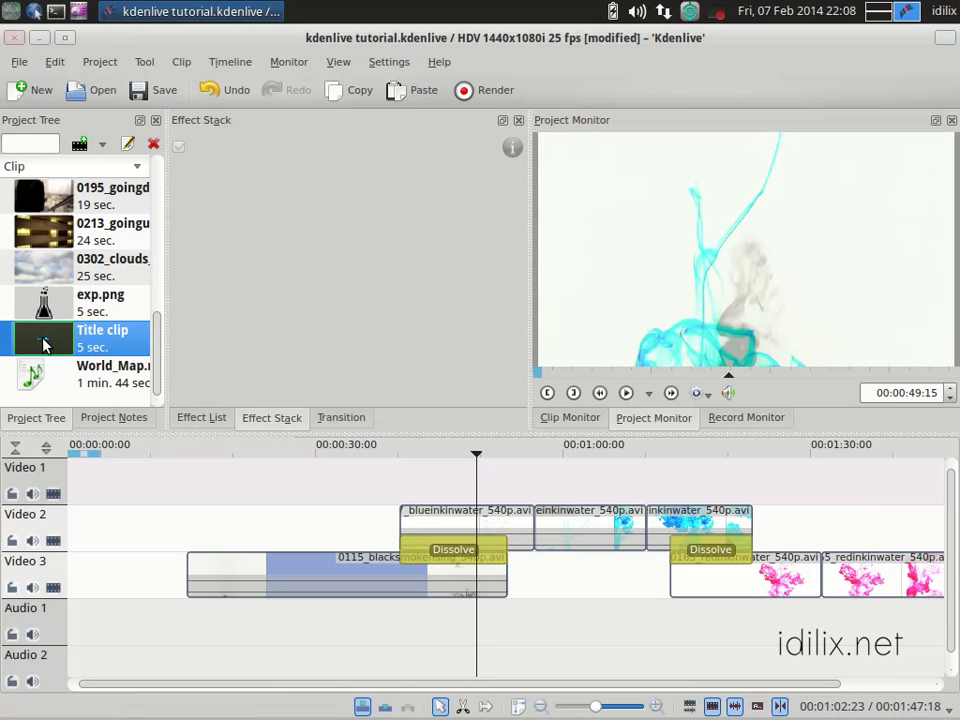
drag(44, 345, 89, 526)
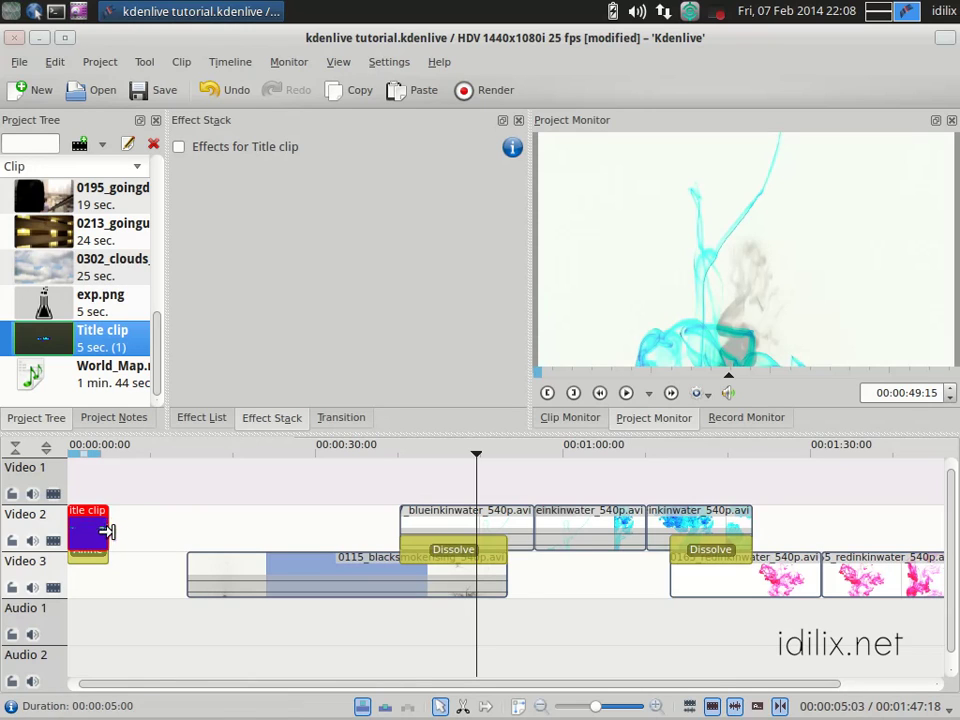
drag(106, 531, 186, 530)
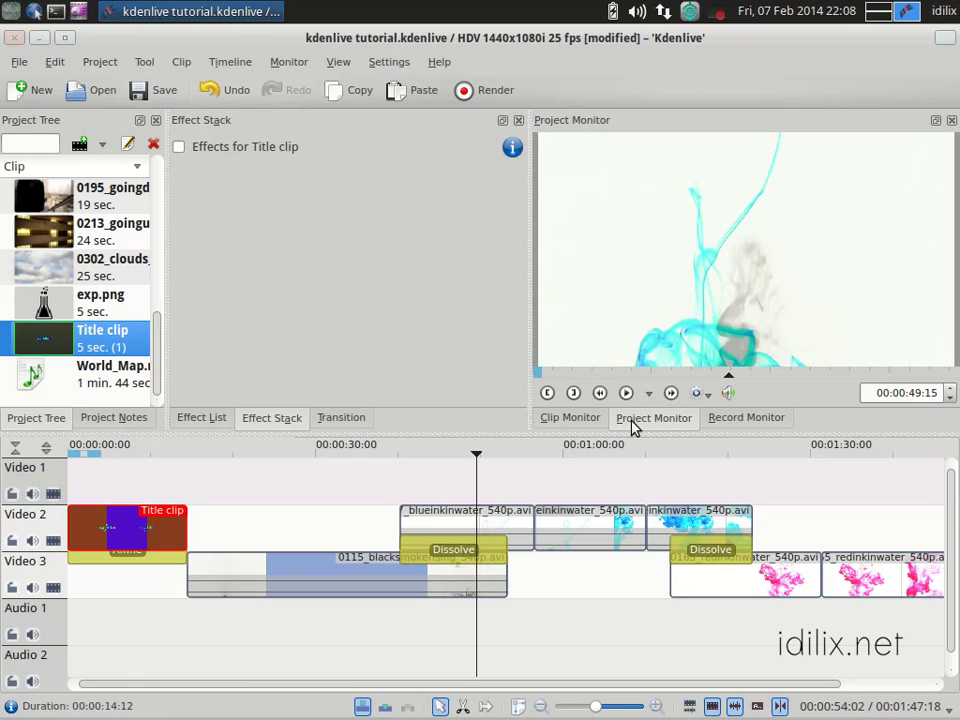
- Add a Fade from Black of about 2 seconds and a Fade to Black of 00:00:01:24 to the title clip, and preview them from the start
drag(639, 373, 528, 387)
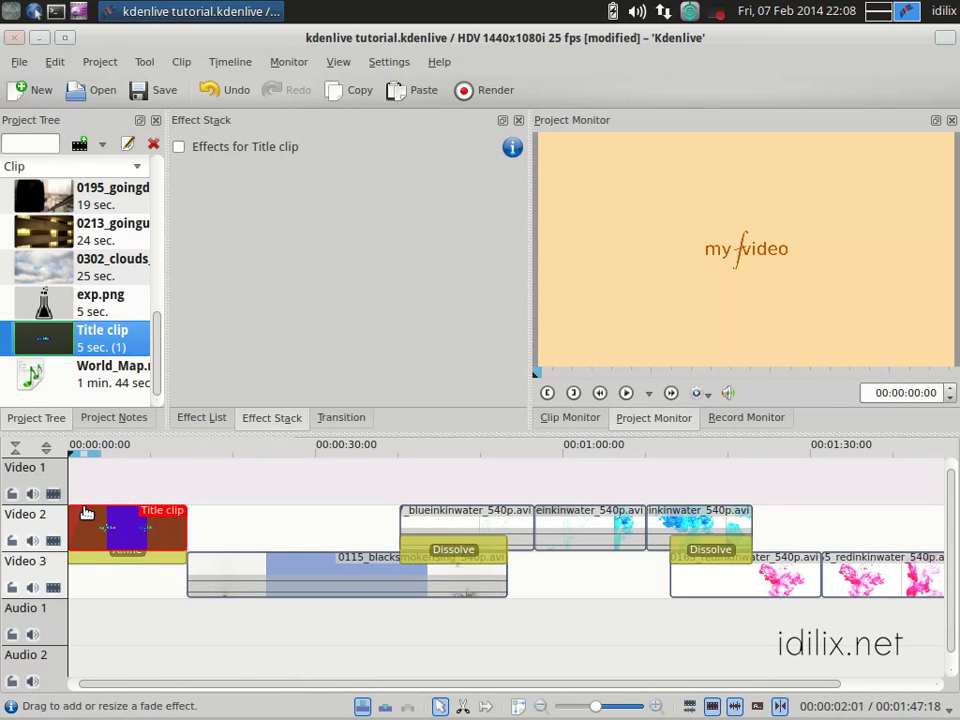
drag(87, 513, 86, 514)
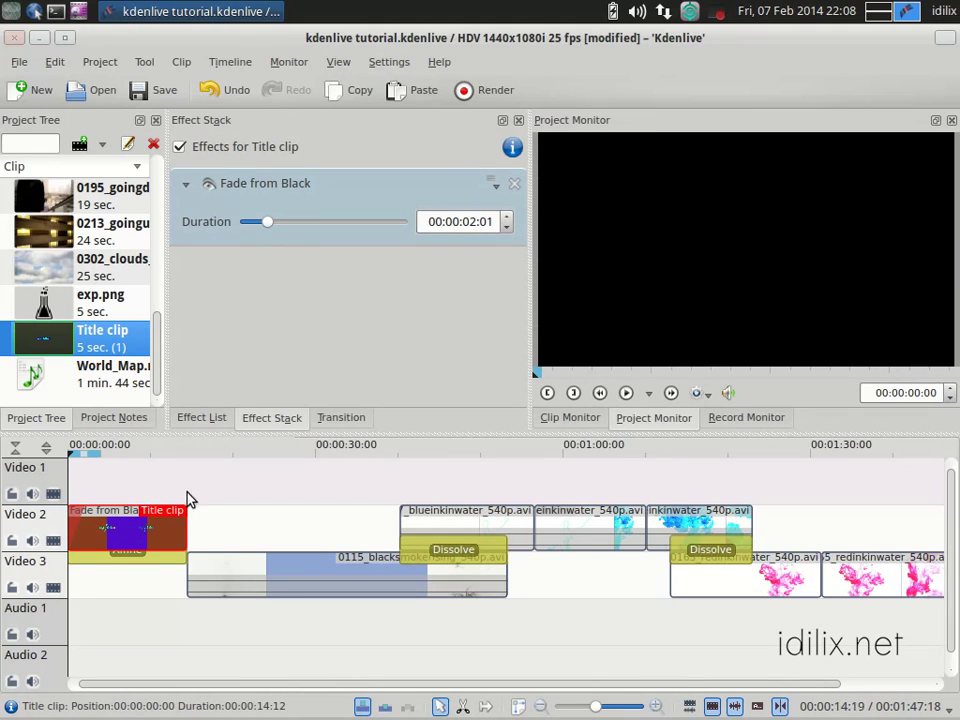
drag(185, 512, 172, 519)
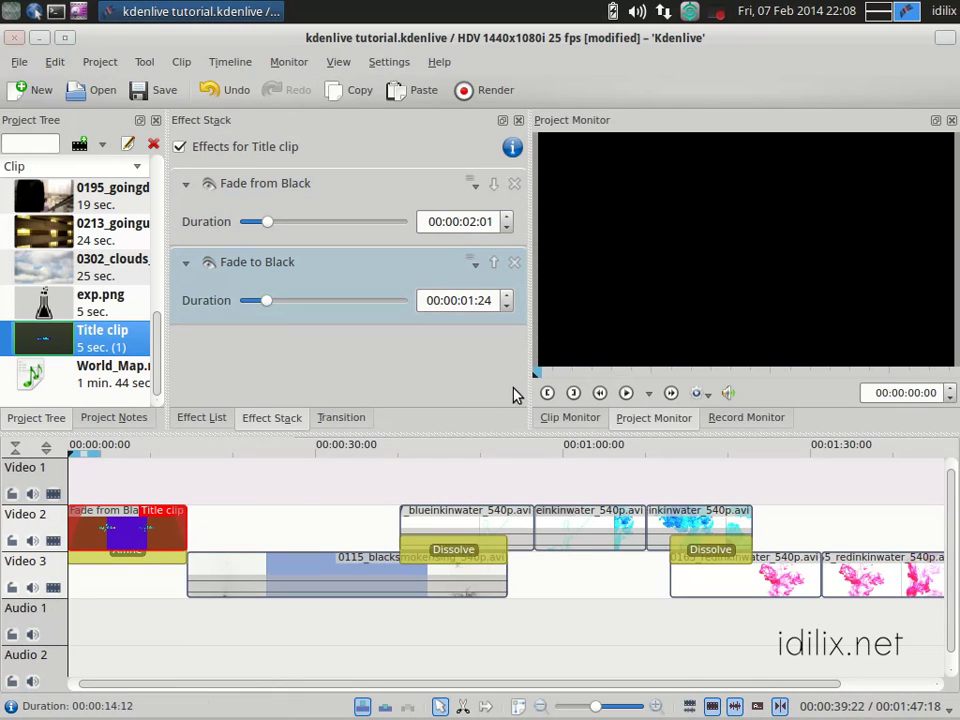
click(626, 393)
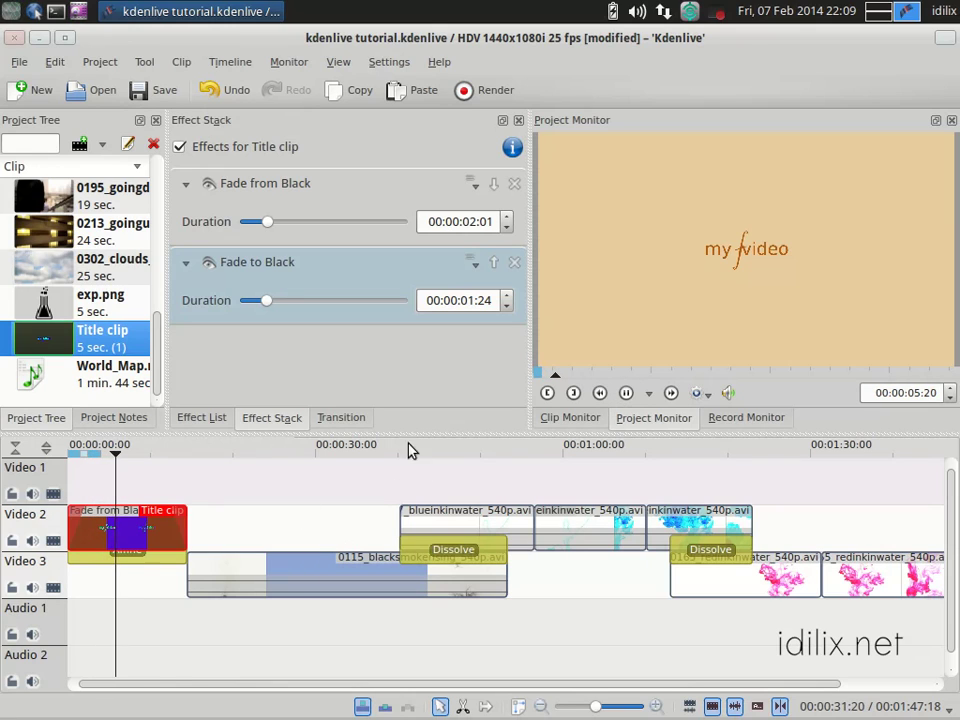
click(626, 393)
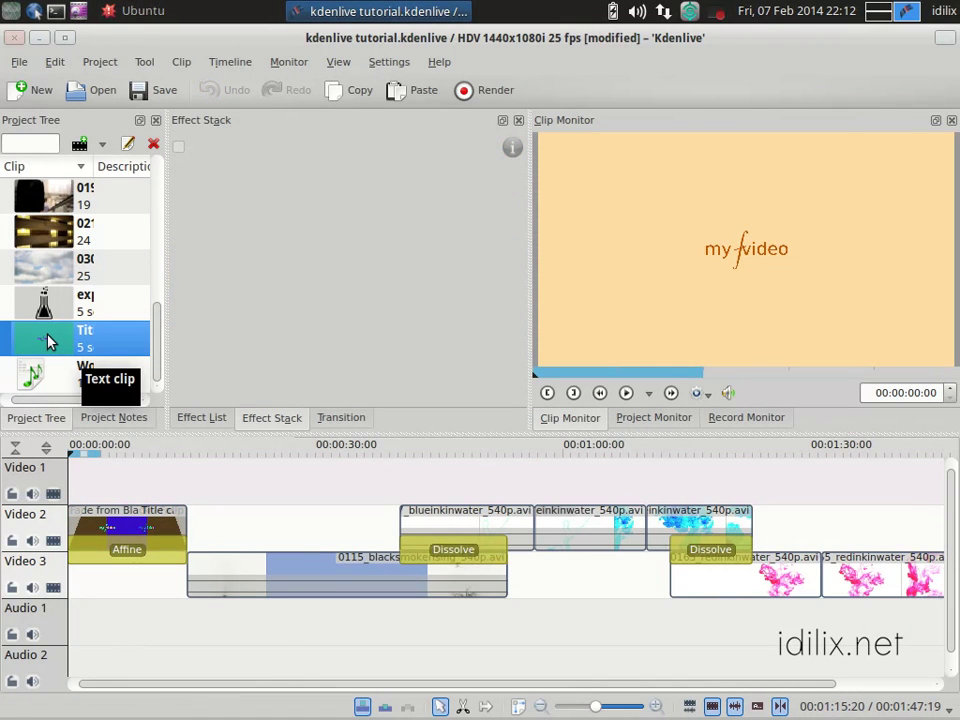
- Insert the image exp.png from the KDL tuto samples folder into the title clip, just left of the "my video" text
double_click(48, 342)
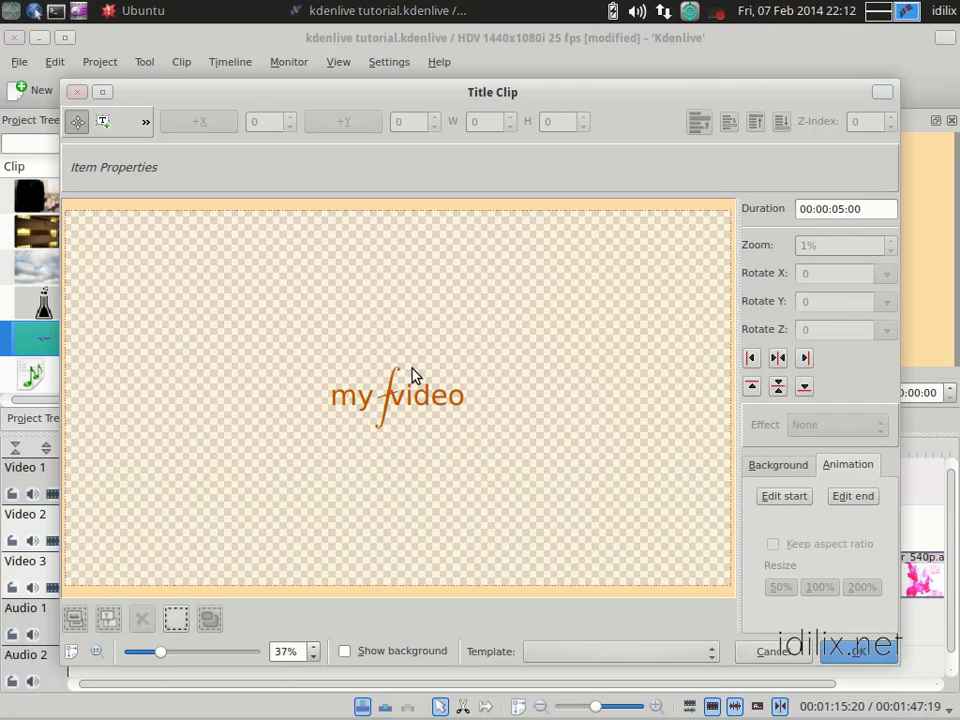
click(146, 133)
click(166, 167)
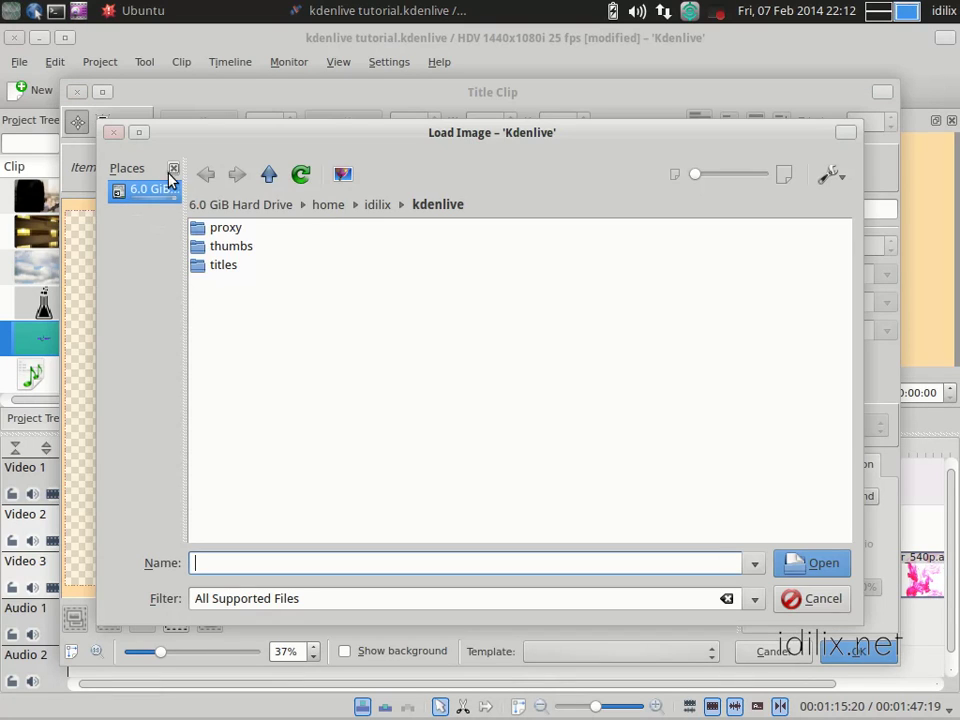
click(268, 176)
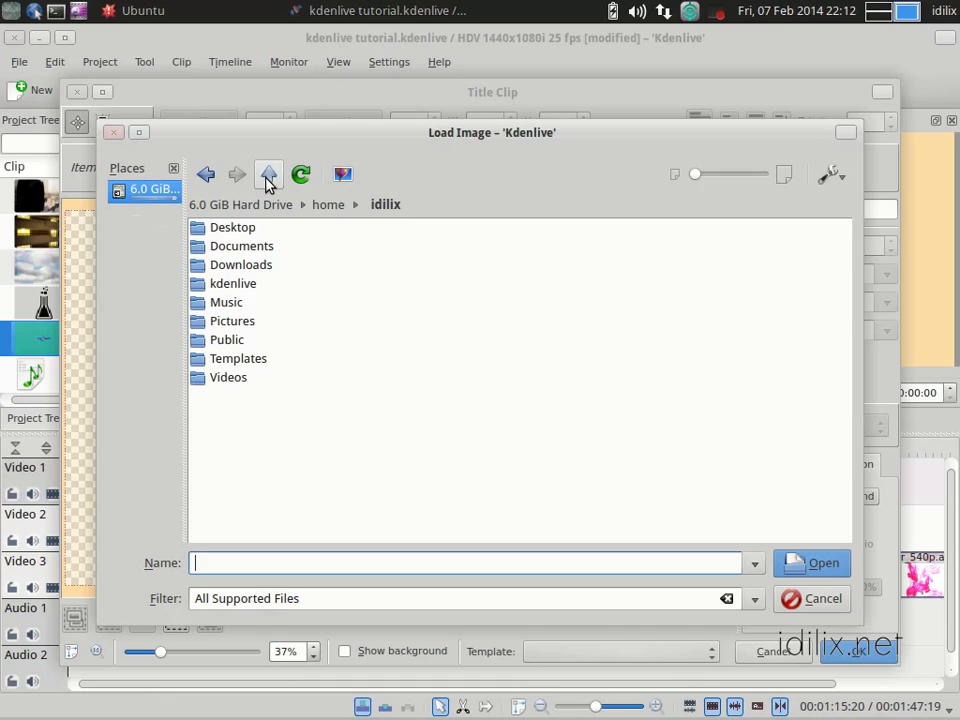
click(231, 382)
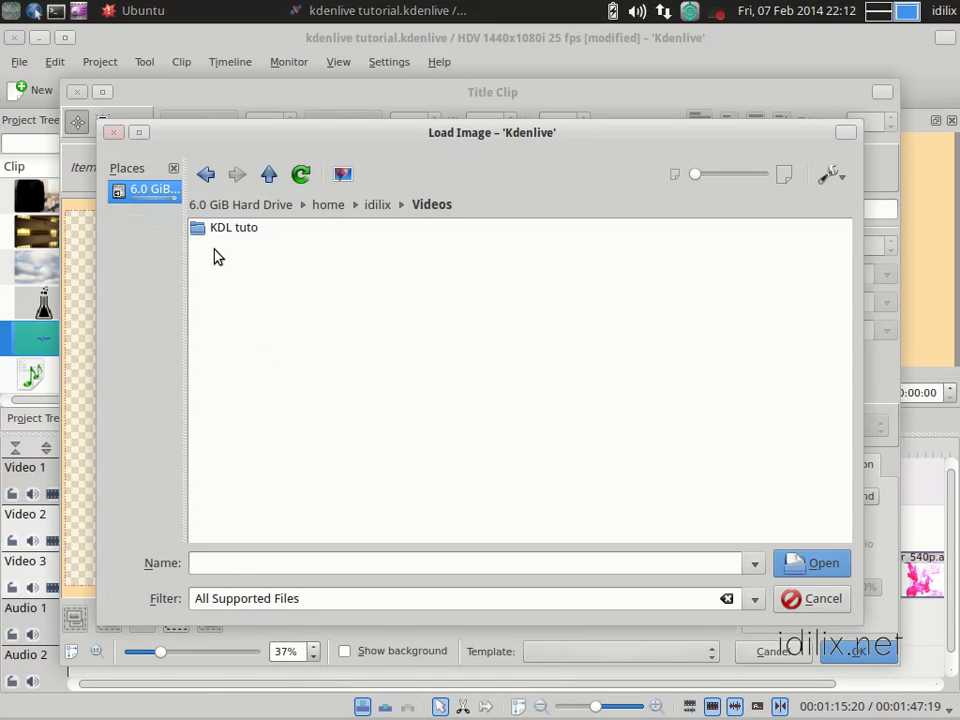
click(223, 229)
click(222, 230)
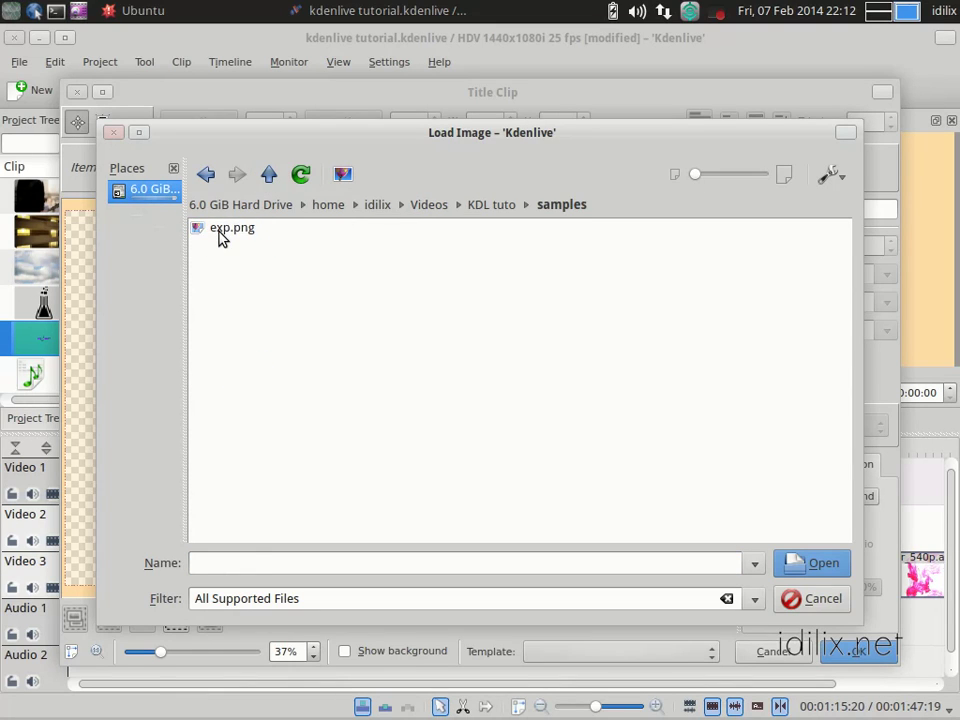
click(222, 230)
click(808, 562)
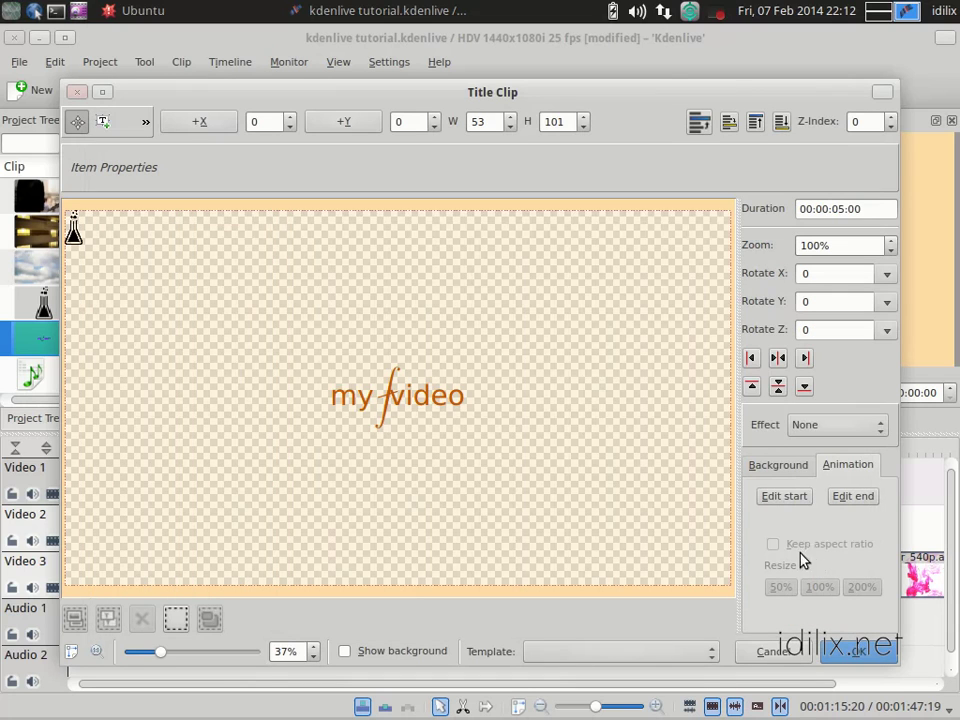
drag(73, 228, 293, 402)
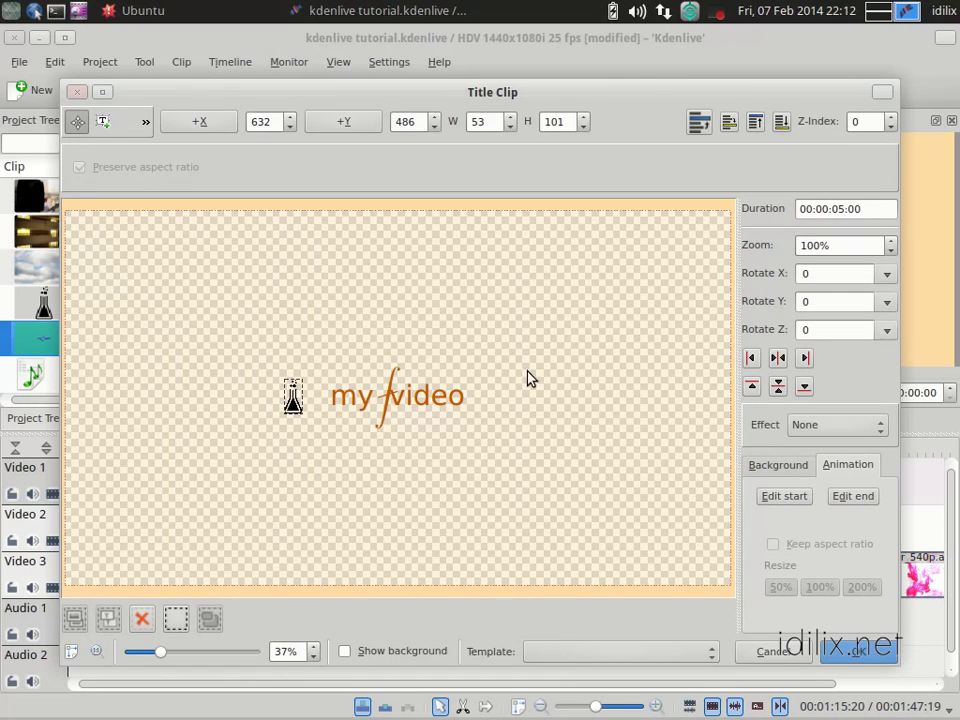
click(858, 651)
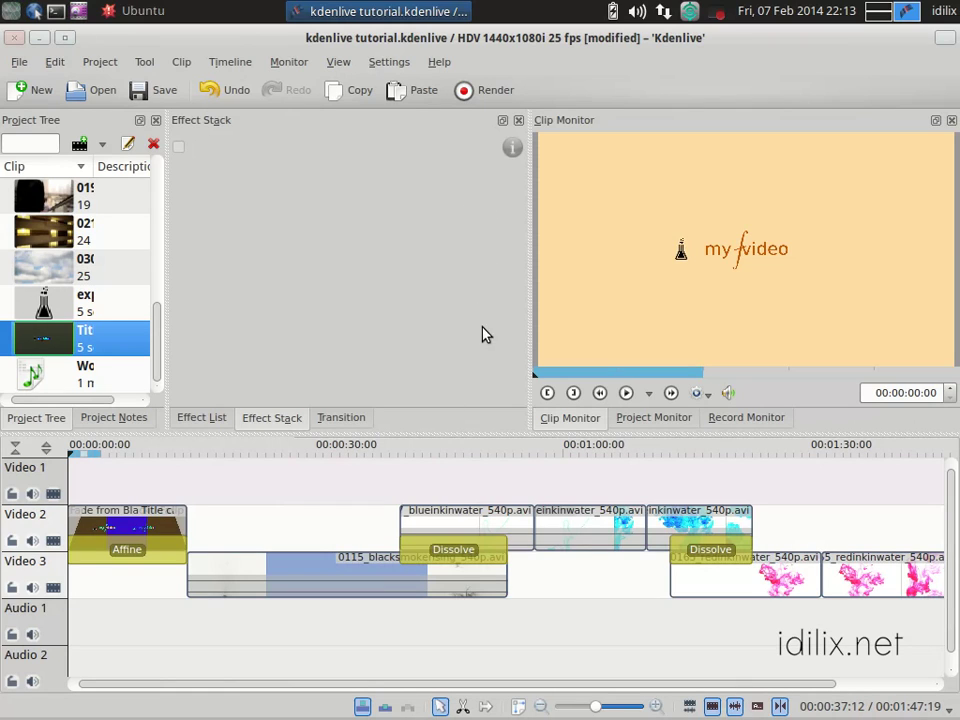
- Open the project's render settings and name the output file deleteme in the kdenlive folder
click(487, 92)
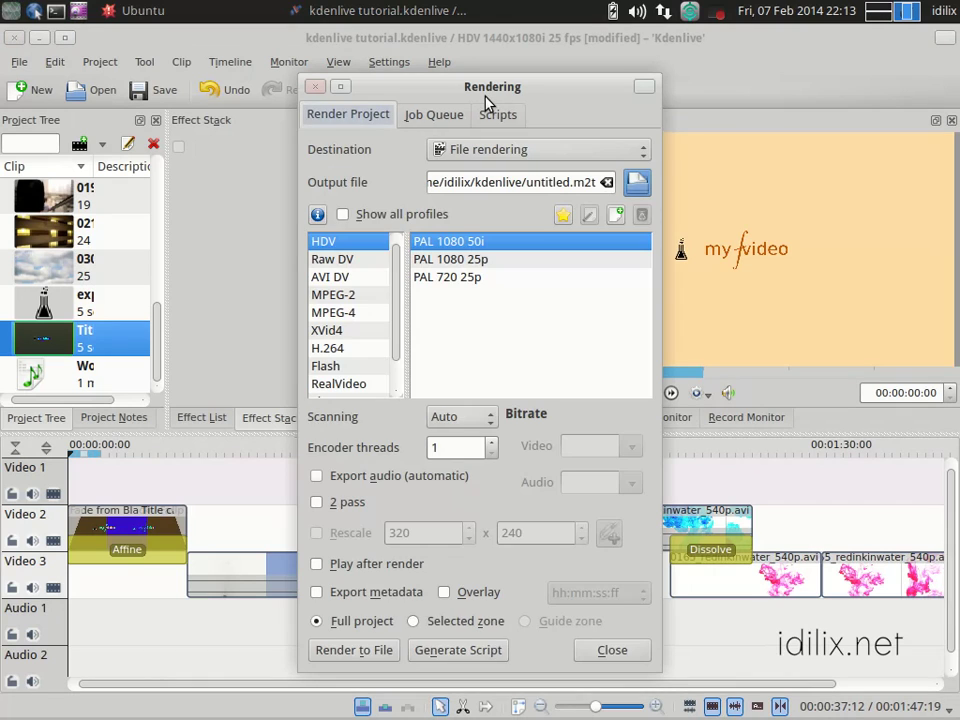
drag(477, 88, 496, 103)
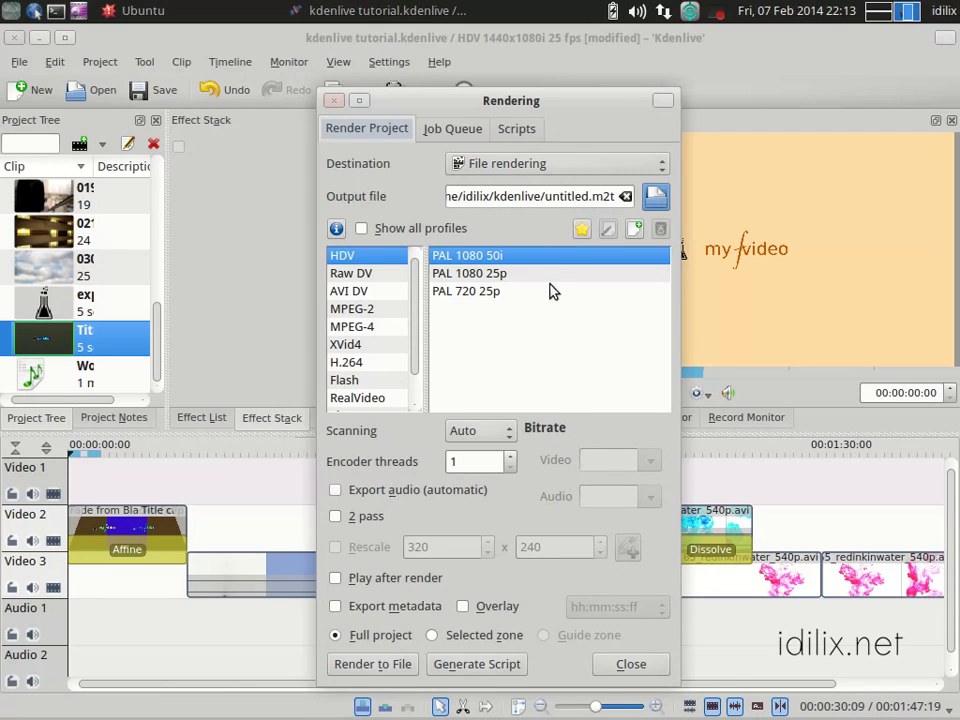
drag(614, 197, 545, 197)
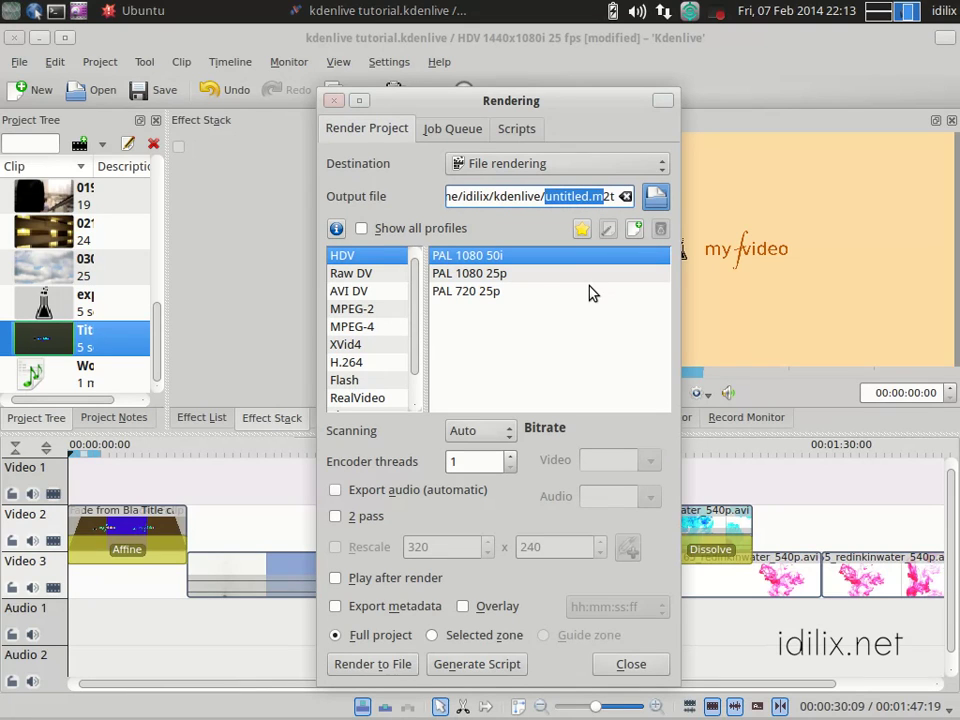
key(BackSpace)
key(Delete)
key(Delete)
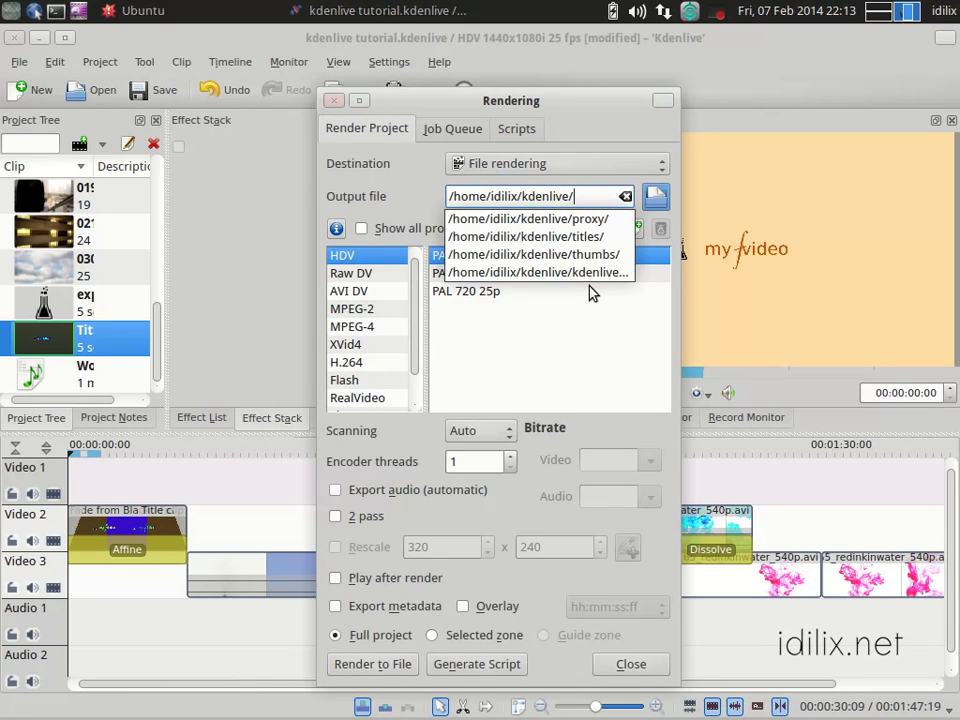
text(dele)
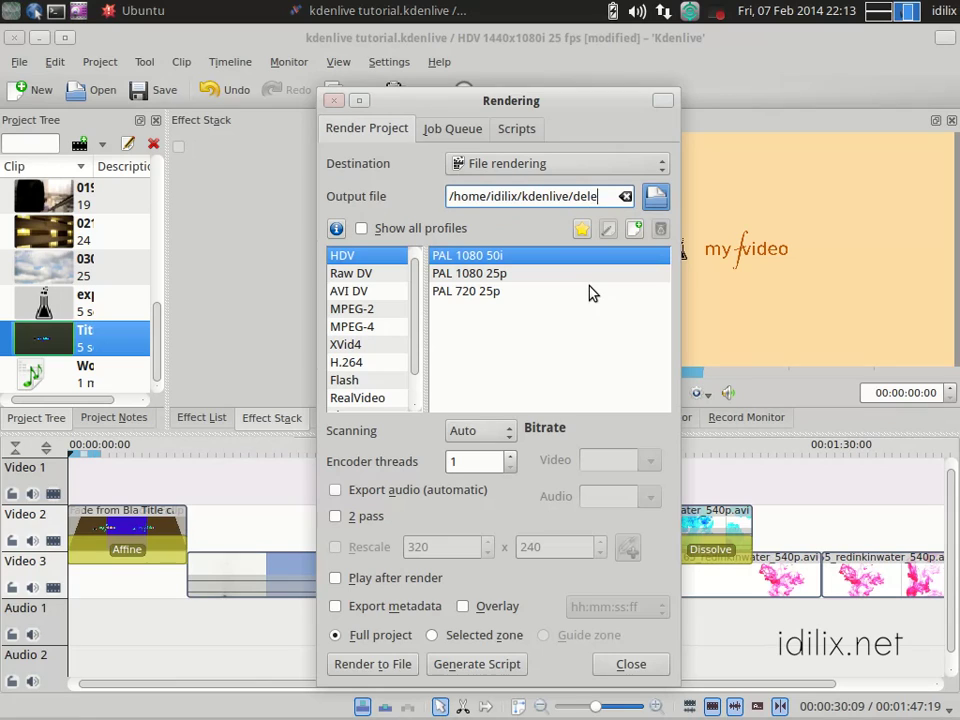
text(teme)
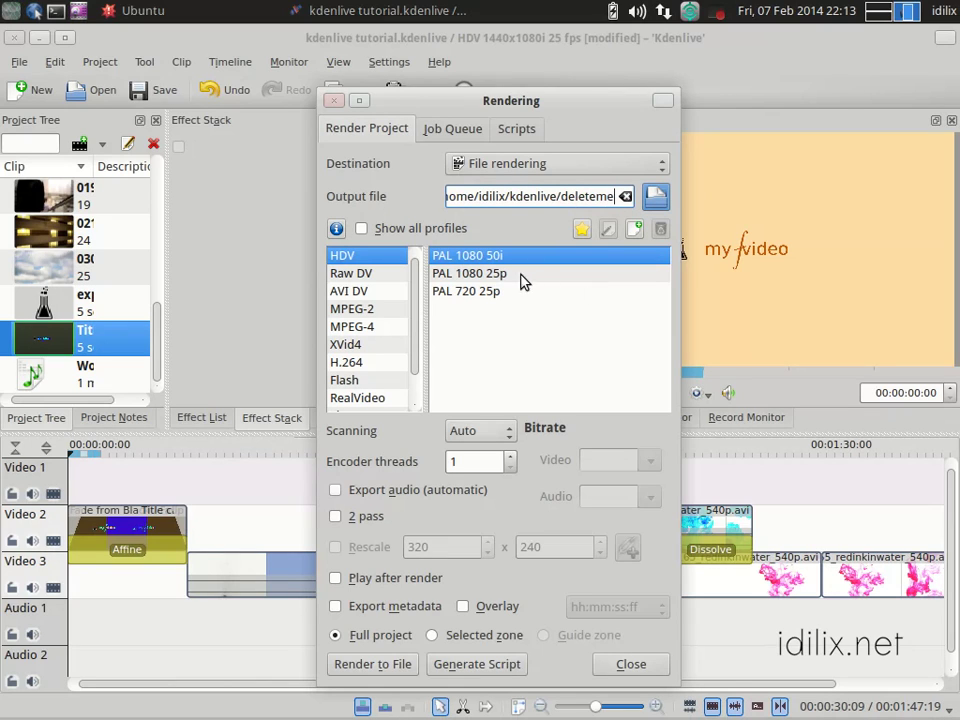
- Choose WebM as the render format
click(465, 274)
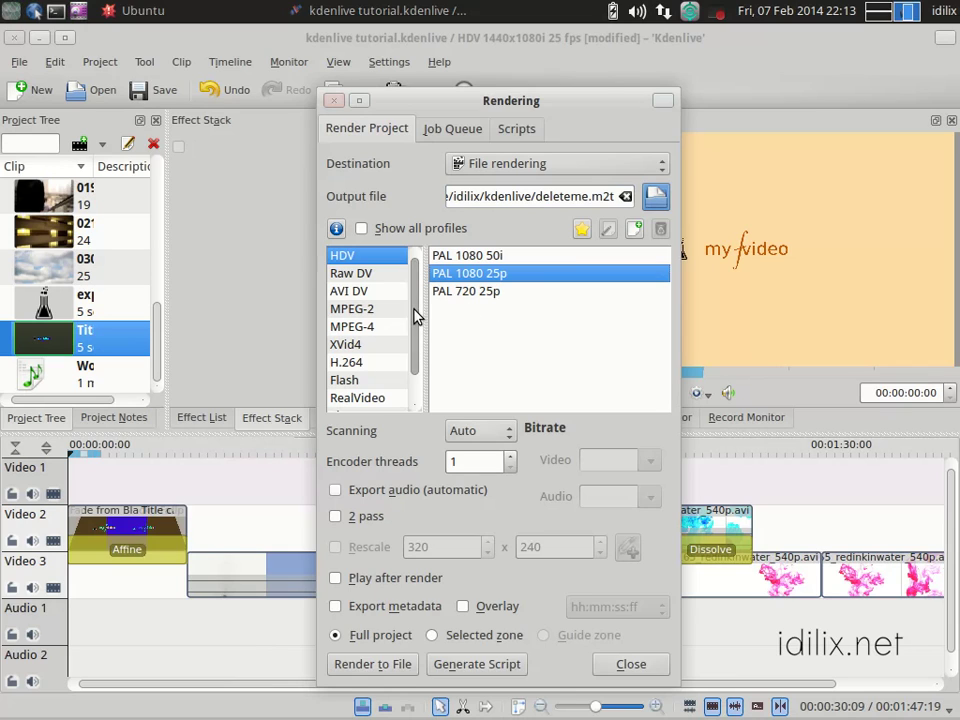
scroll(404, 366, down, 1)
click(370, 398)
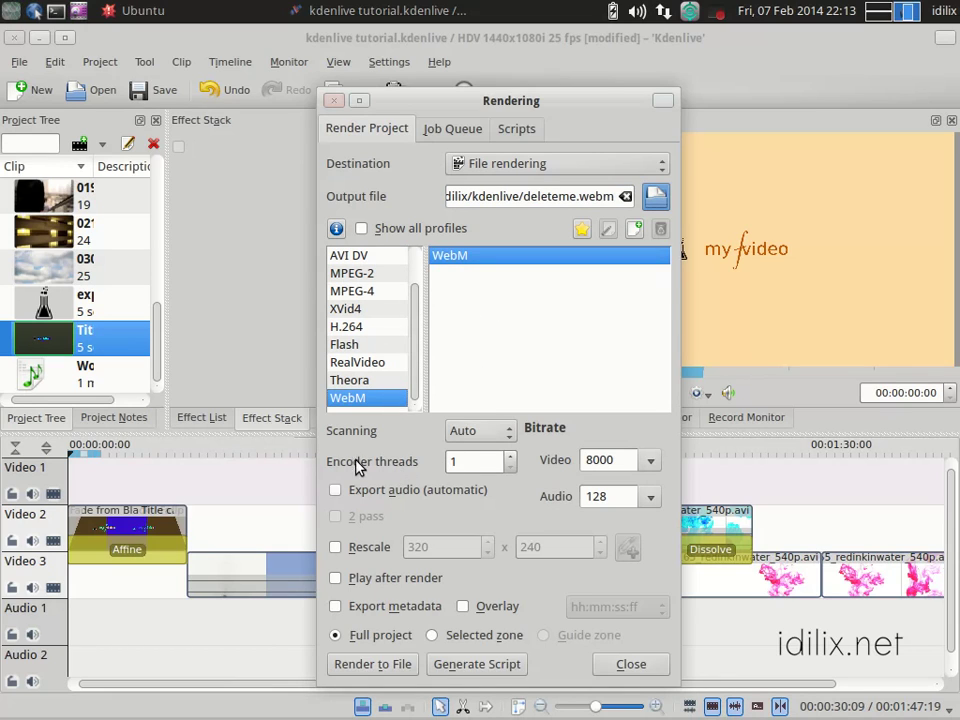
- Increase the encoder threads by one and render the full project to file
double_click(467, 460)
click(470, 462)
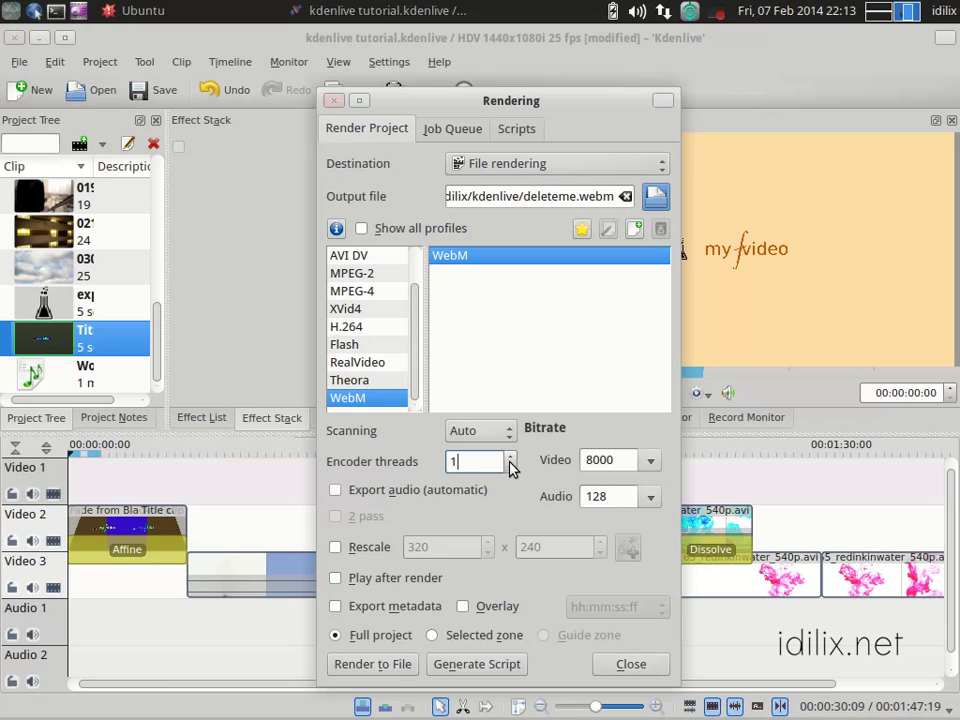
click(509, 457)
click(365, 664)
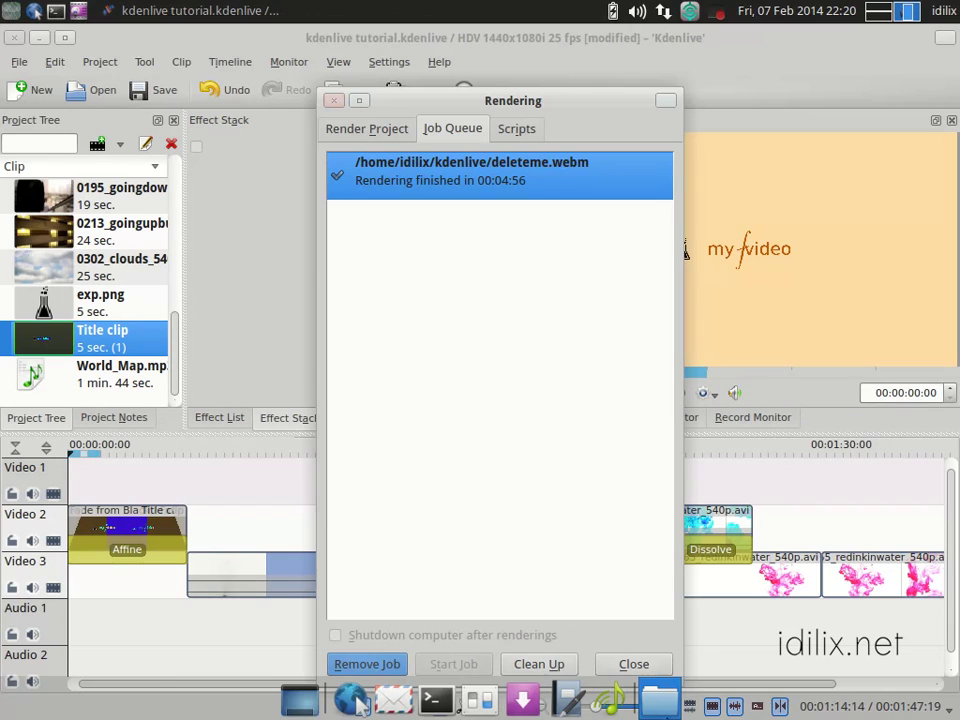
- Move the rendered deleteme.webm file from the kdenlive folder to the wastebasket in the file manager, and close Kdenlive's Rendering window
click(666, 705)
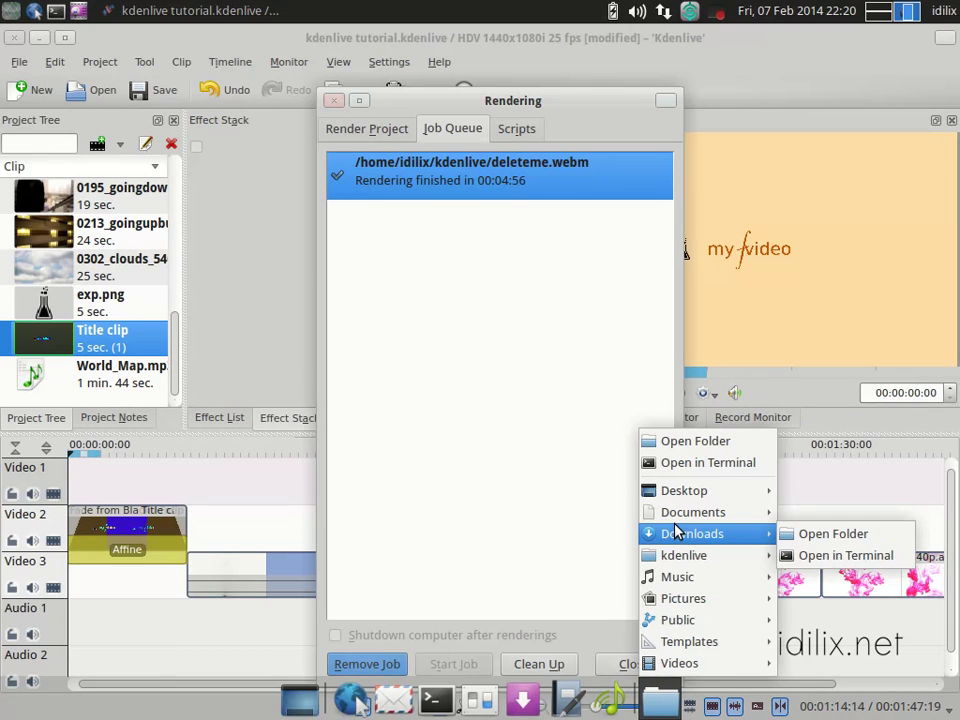
mouse_move(694, 561)
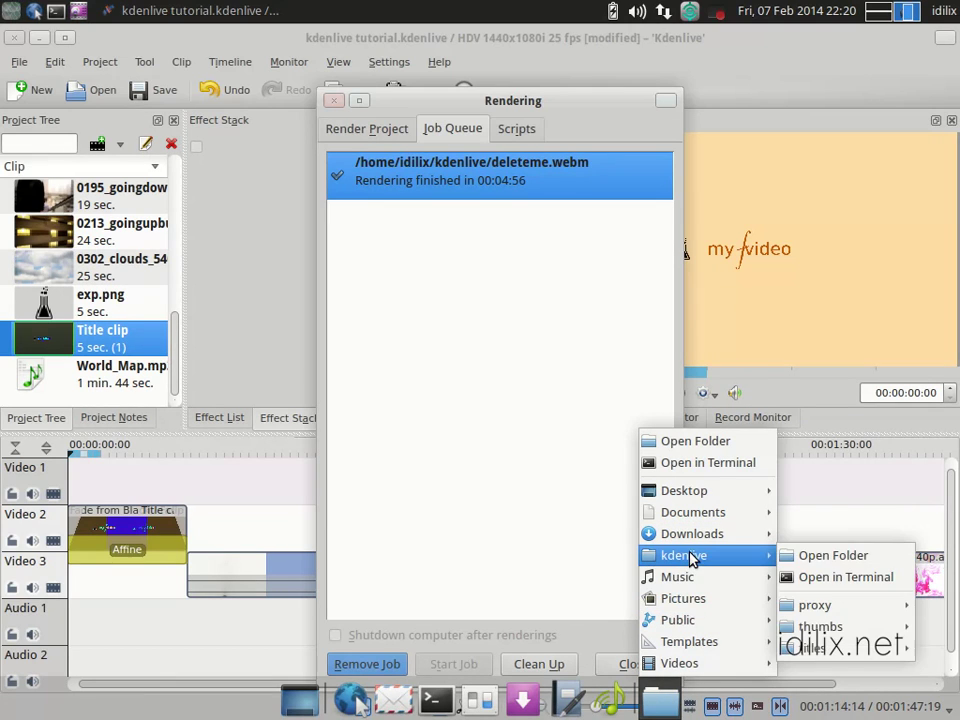
click(795, 555)
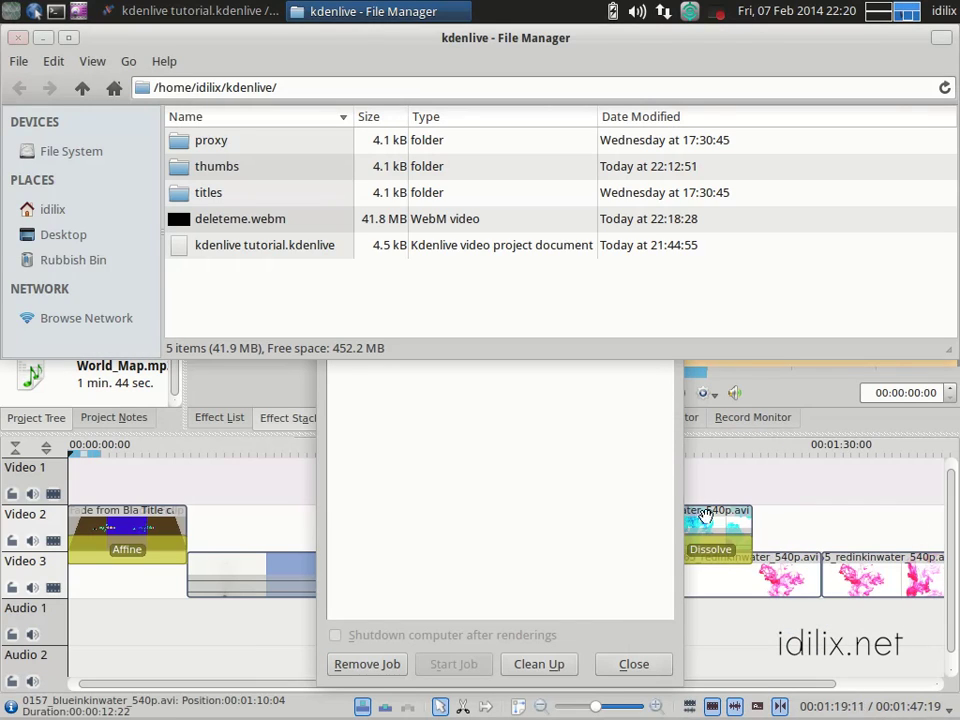
click(222, 224)
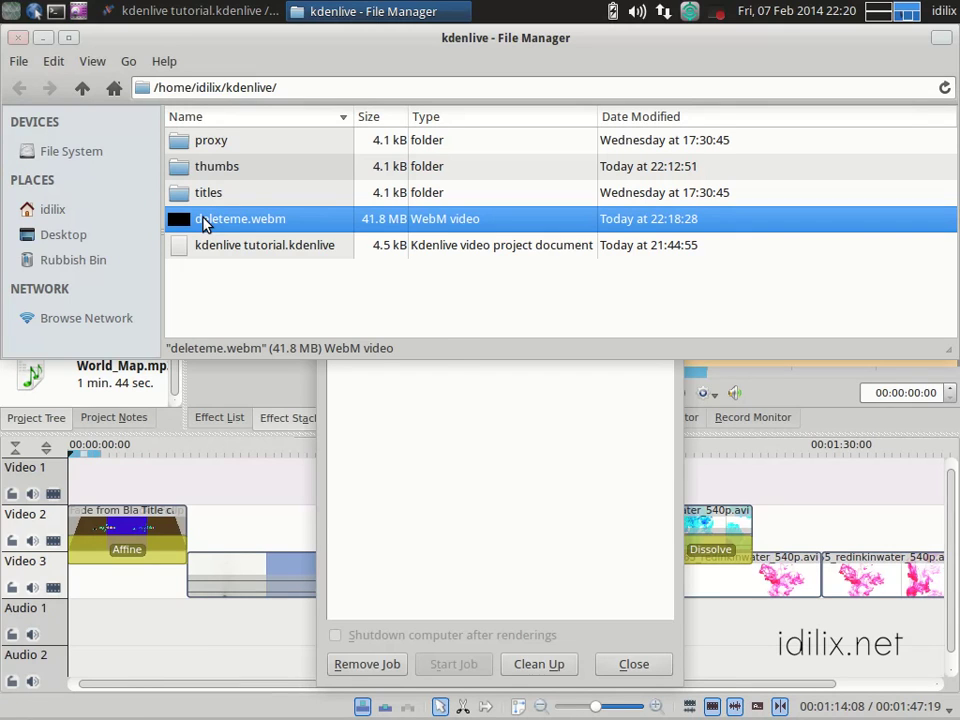
right_click(203, 222)
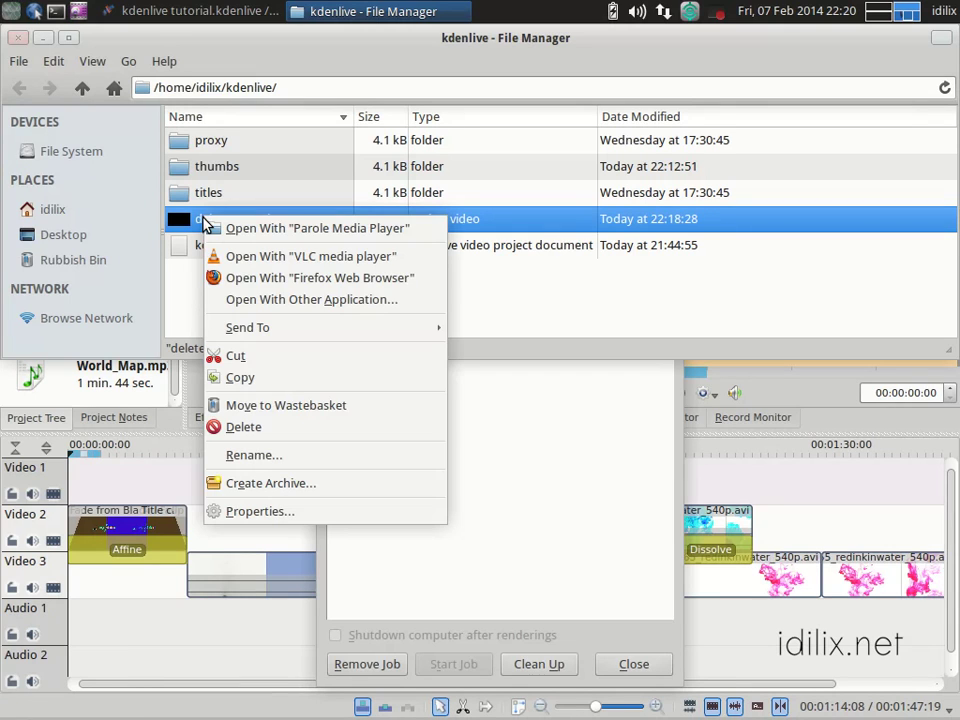
click(243, 406)
click(390, 450)
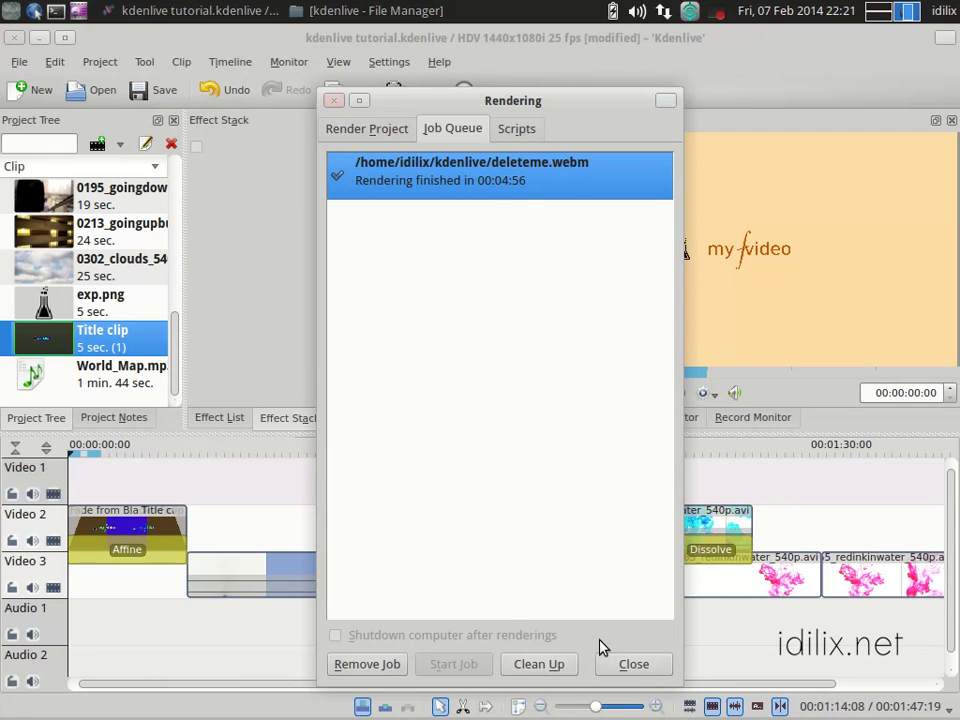
click(632, 662)
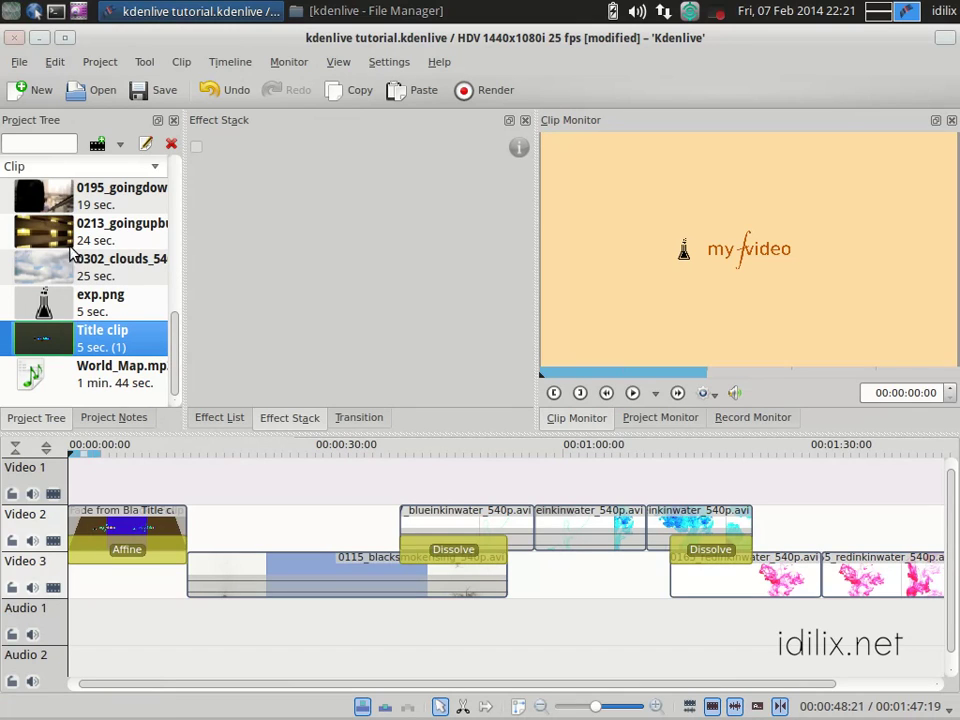
- Write "kdenlive test experiment" as the first line of the project notes
click(113, 419)
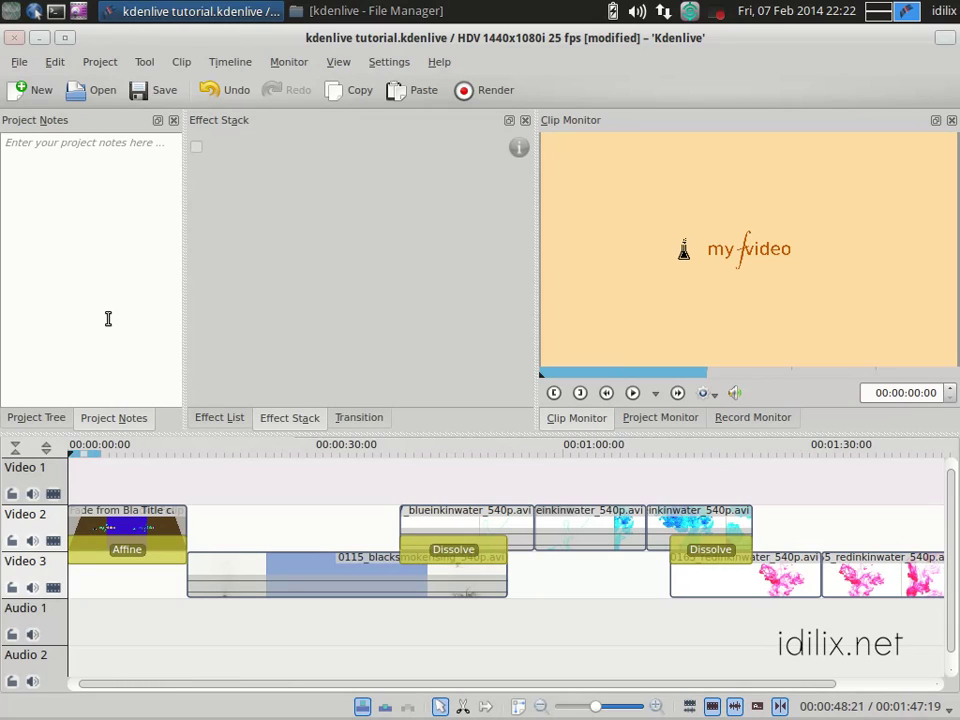
click(115, 281)
text(kden)
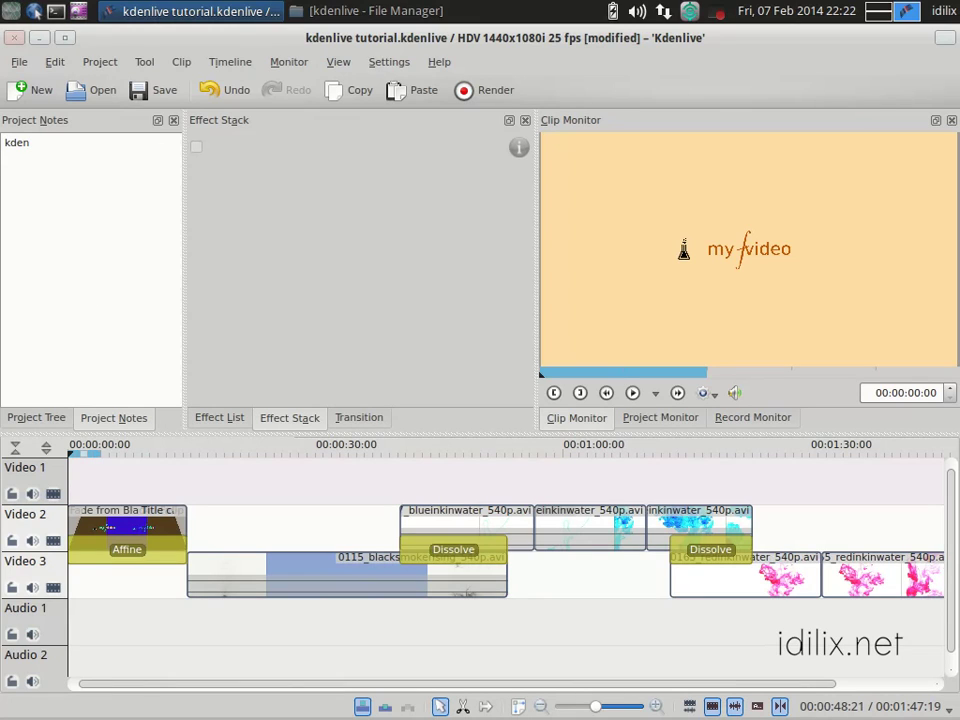
text(live test experiment)
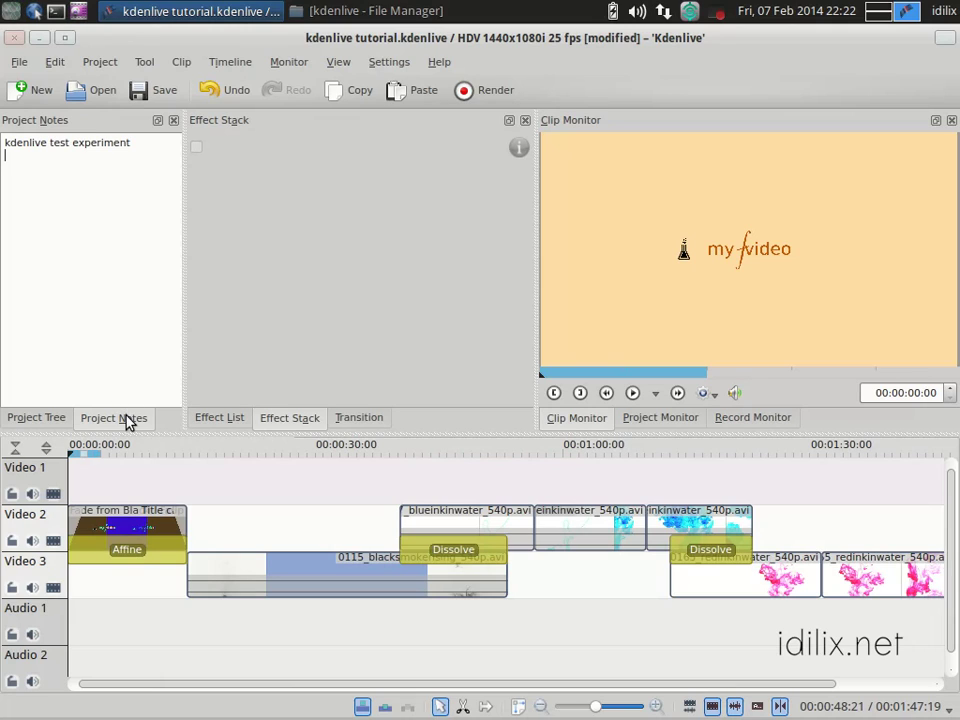
- Add a project note with the timecode 00:00:40:02, at the start of the first Dissolve, reading "here starts the transition"
click(237, 455)
drag(237, 458, 398, 478)
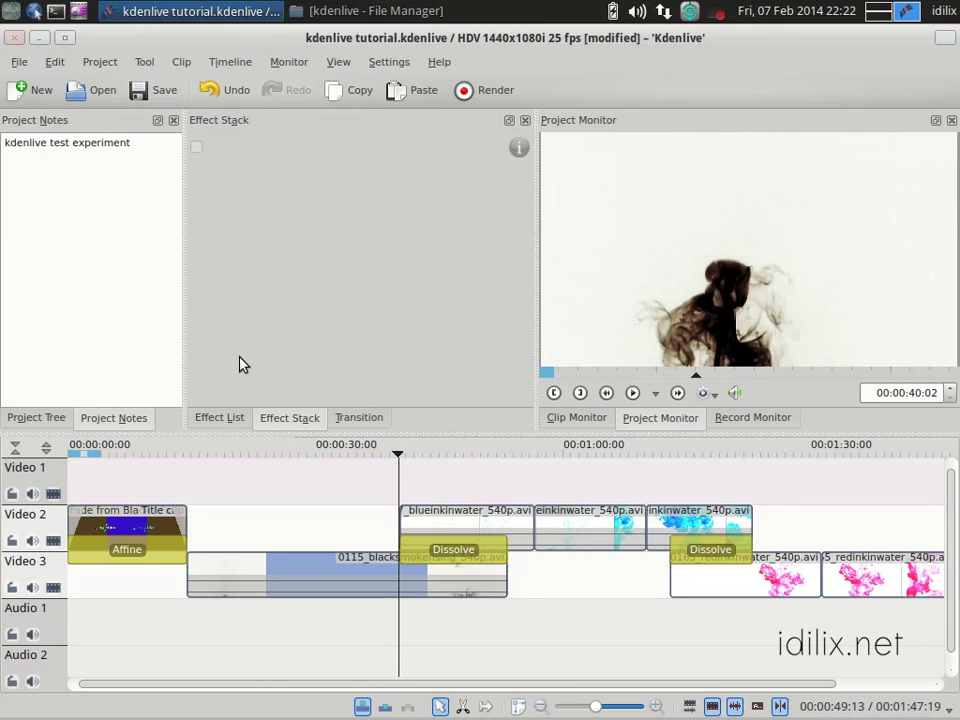
right_click(65, 201)
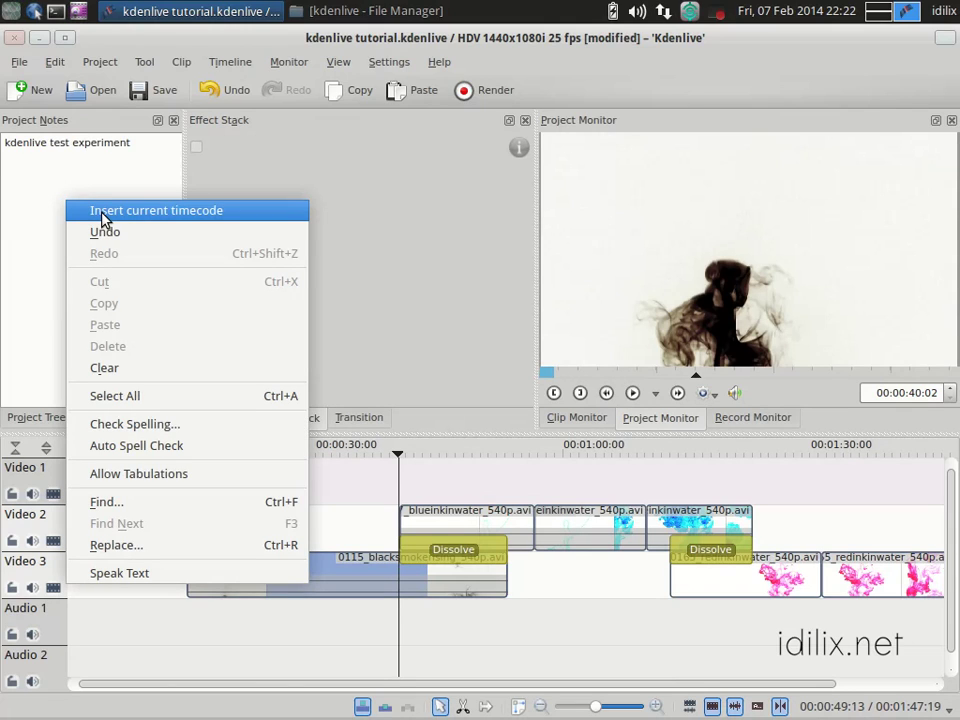
click(103, 212)
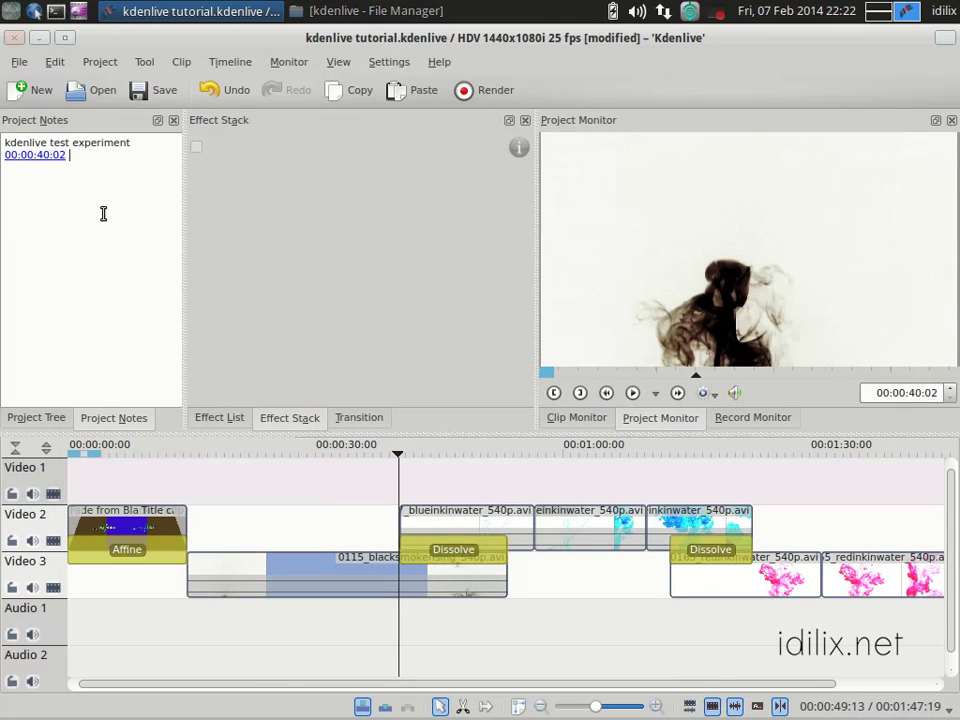
text(here starts the transition)
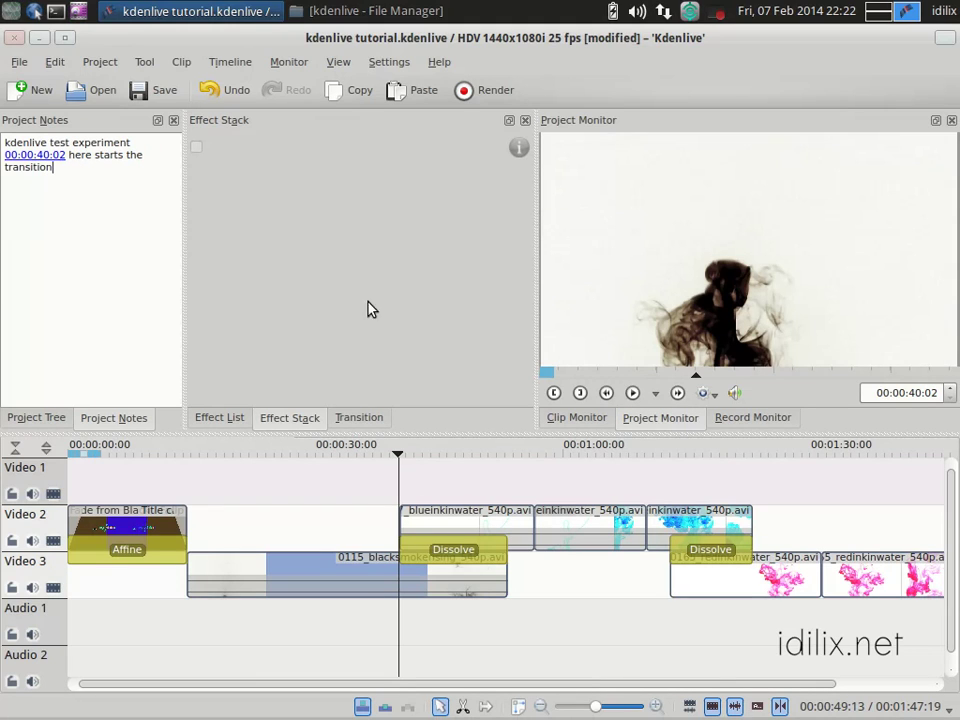
- Play the beginning of the first Dissolve briefly and return to its start through the timecode link in the project notes
click(632, 393)
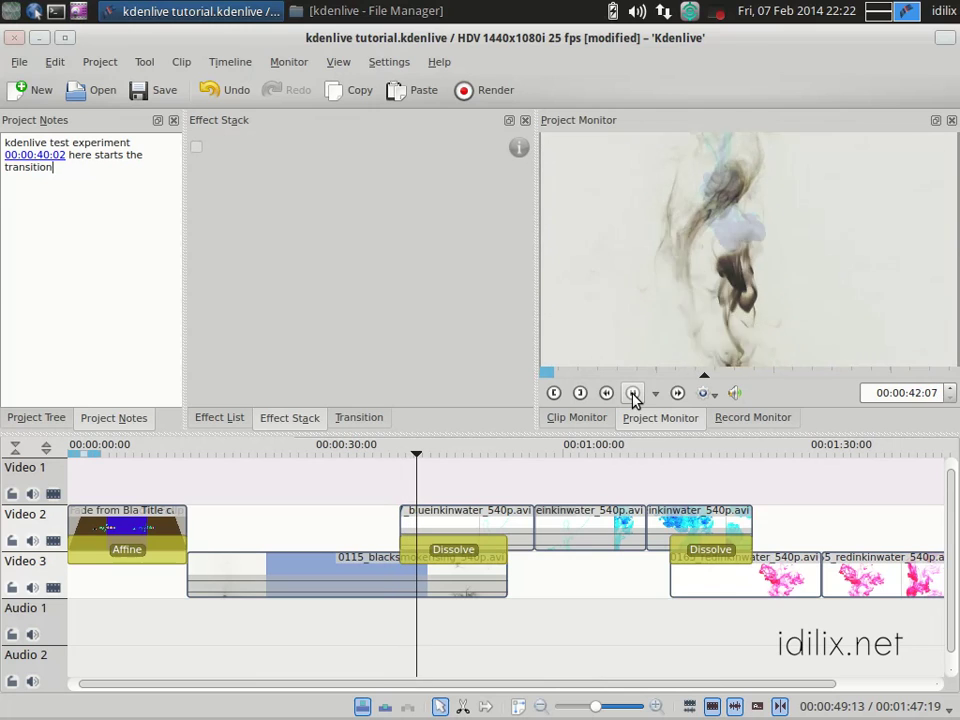
click(632, 393)
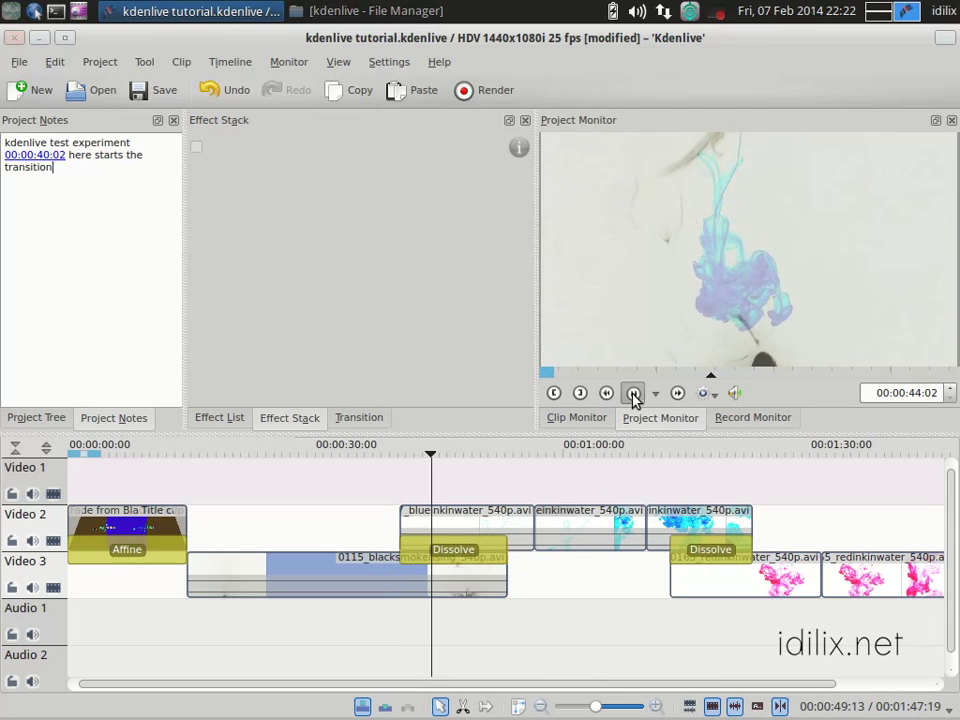
click(47, 158)
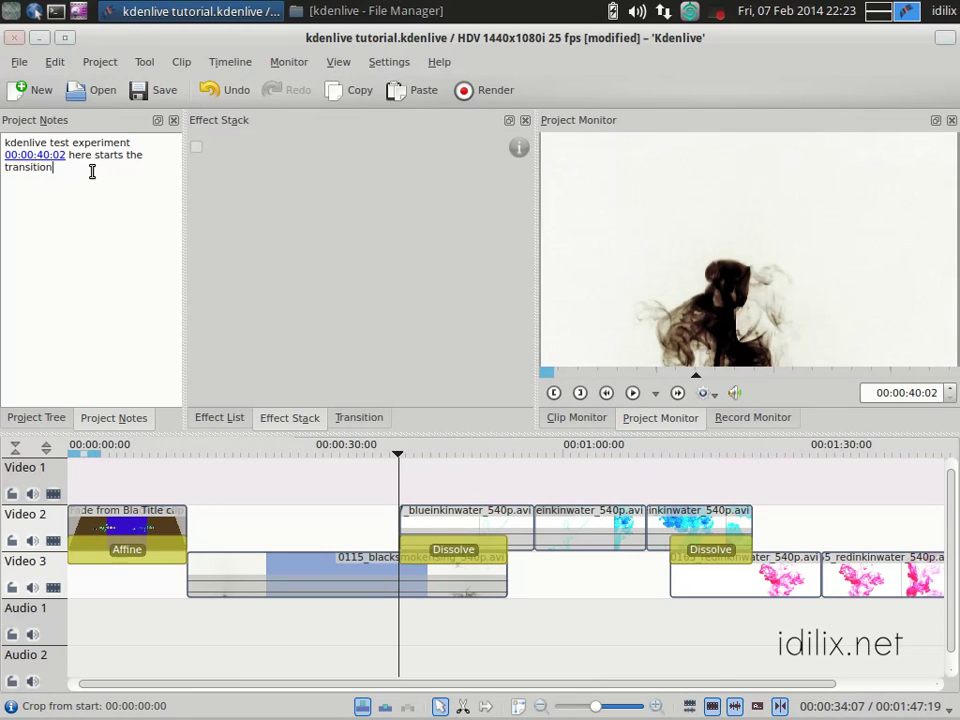
drag(90, 171, 69, 156)
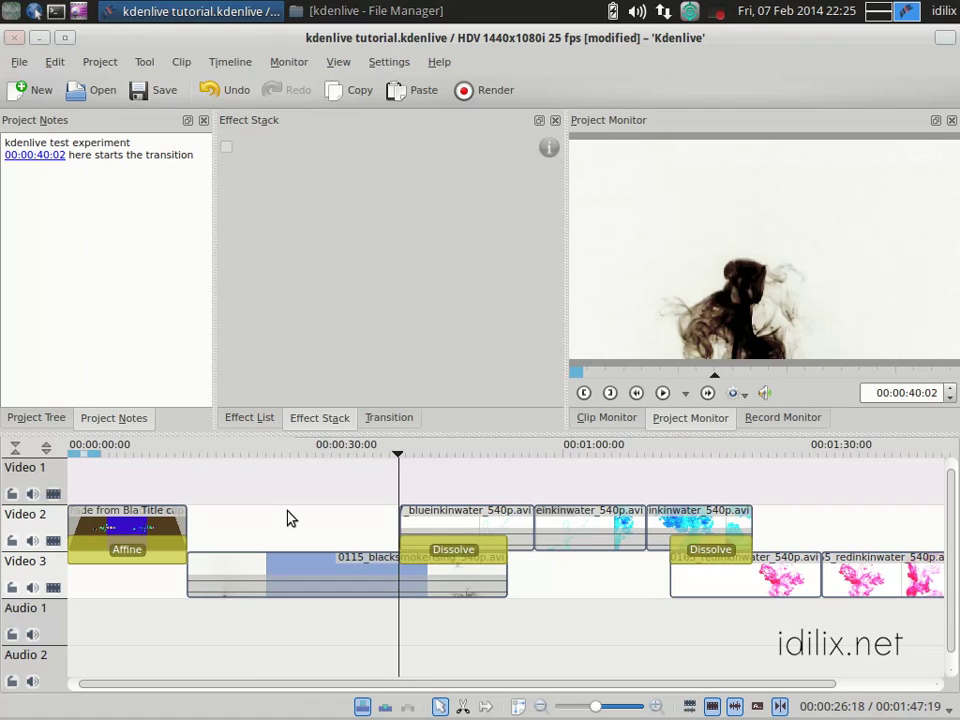
- Apply the Square Blur effect from the Blur and hide category to the 0115_blacksmokerising_540p.avi clip on Video 3
click(250, 417)
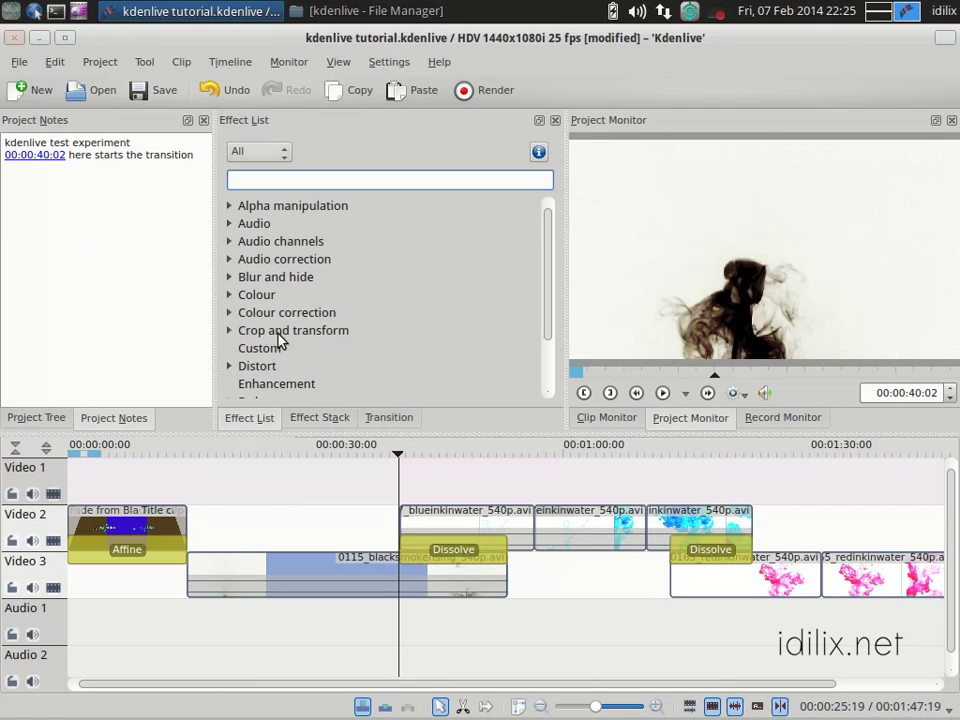
click(252, 261)
click(258, 281)
double_click(258, 281)
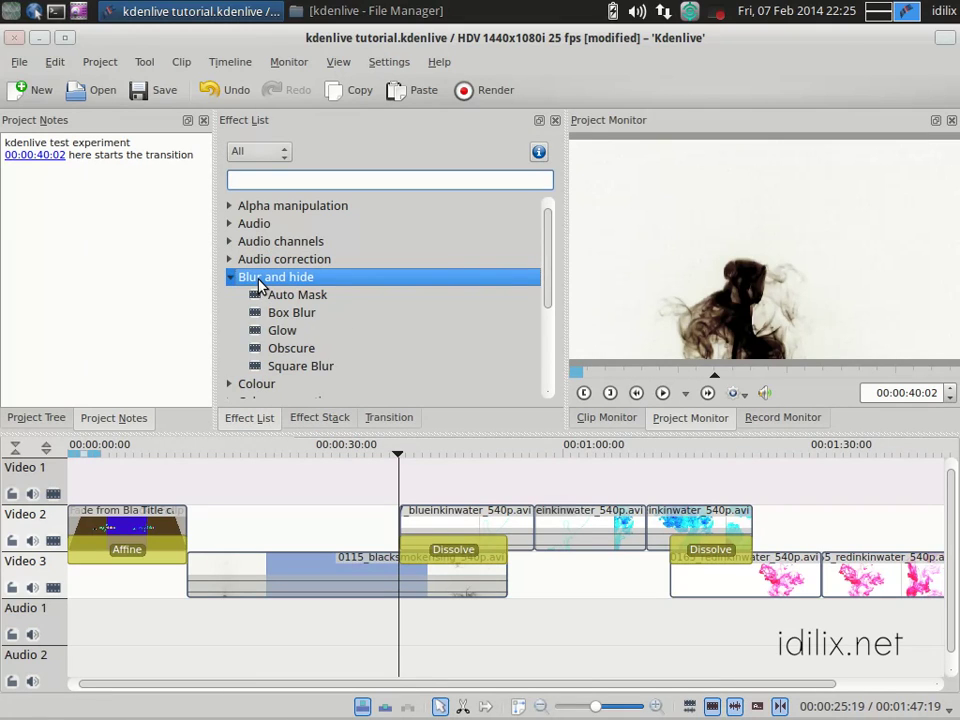
drag(283, 368, 256, 573)
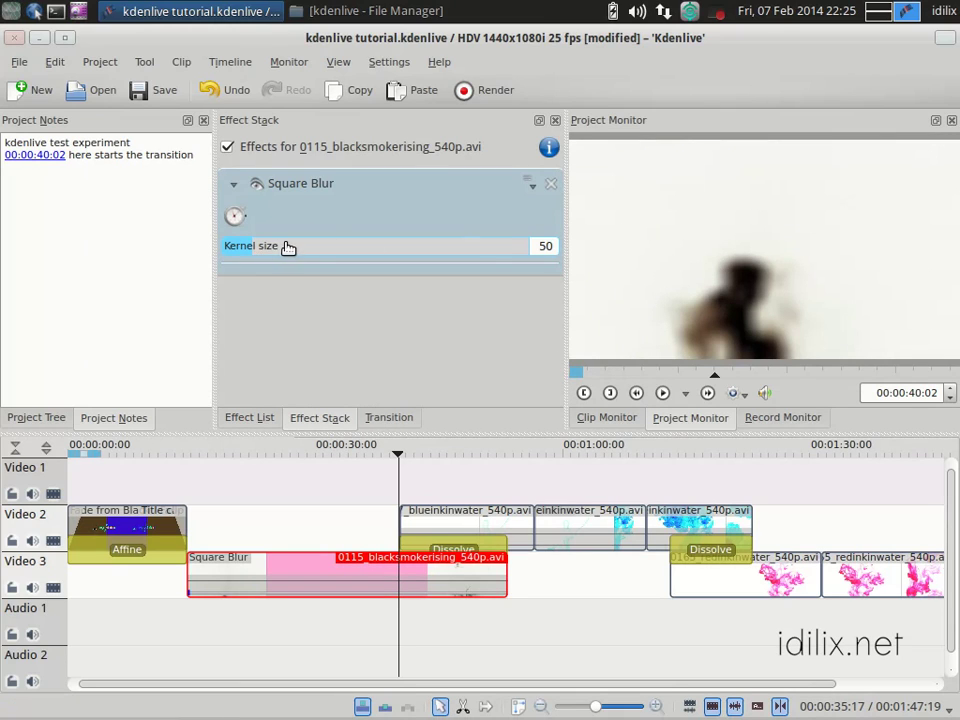
- Set the Square Blur kernel size to 73, checking the blurred image at 00:00:22:23
drag(285, 246, 384, 252)
drag(270, 455, 300, 448)
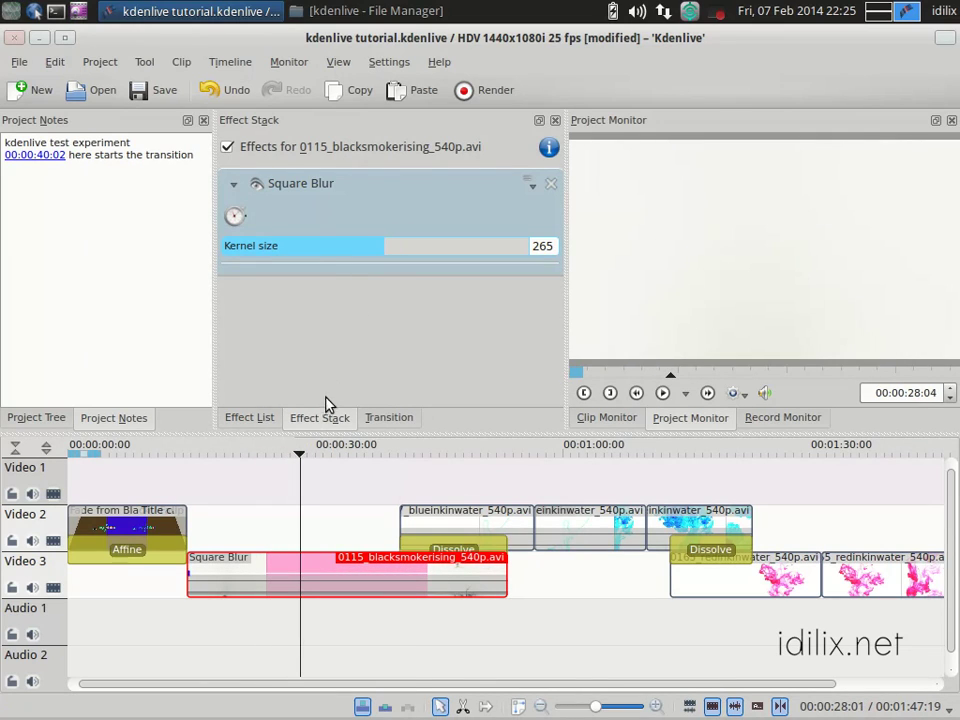
drag(394, 246, 268, 265)
click(257, 455)
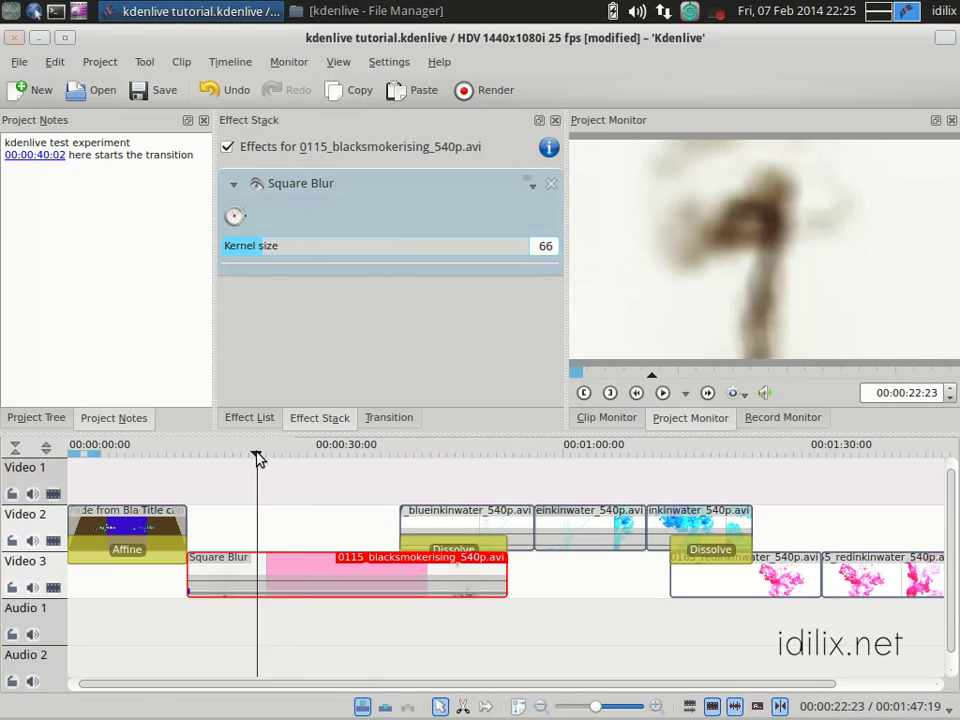
mouse_move(283, 250)
mouse_down()
mouse_move(328, 261)
mouse_move(266, 249)
mouse_up()
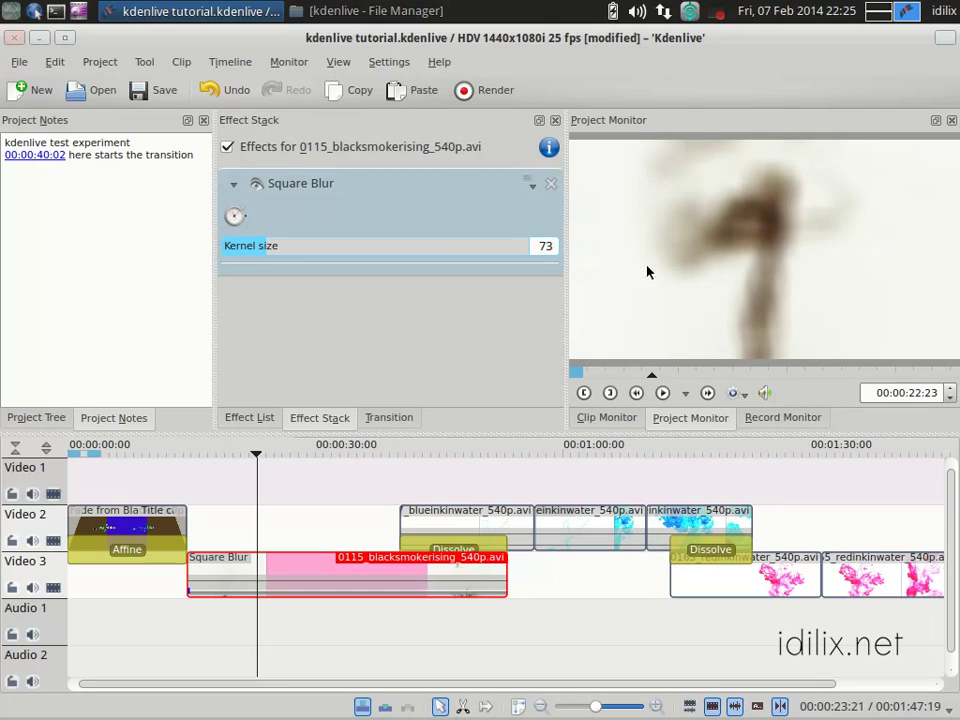
- Add three Square Blur keyframes on the black smoke clip: 156 at 00:00:02:23, 500 at 00:00:08:18 and 156 at 00:00:15:10
double_click(208, 585)
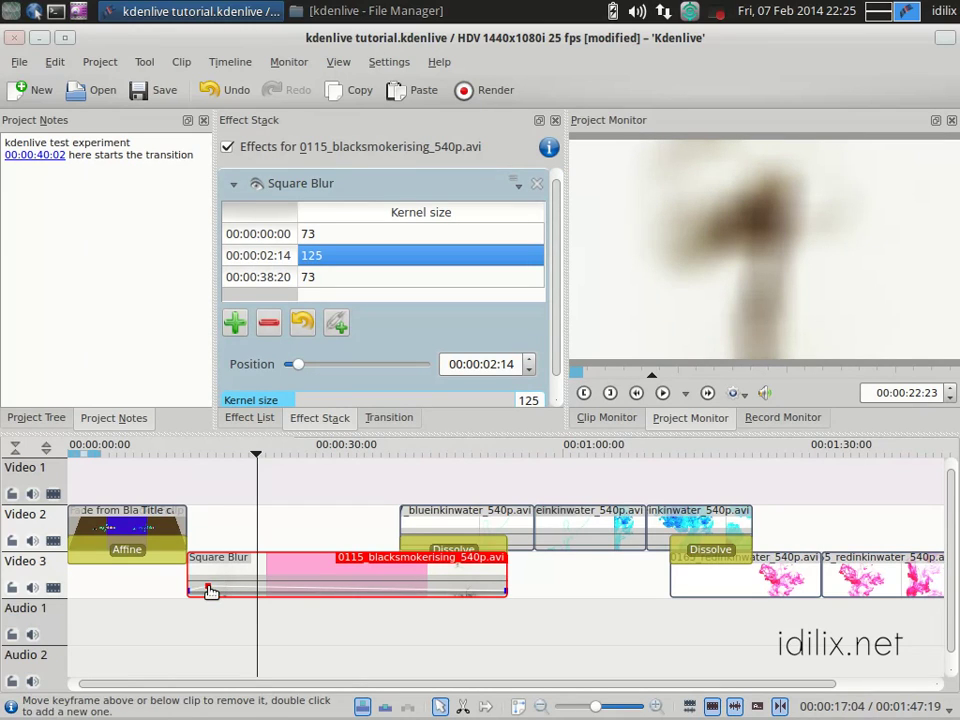
mouse_move(210, 591)
mouse_down()
mouse_move(216, 596)
mouse_move(212, 584)
mouse_up()
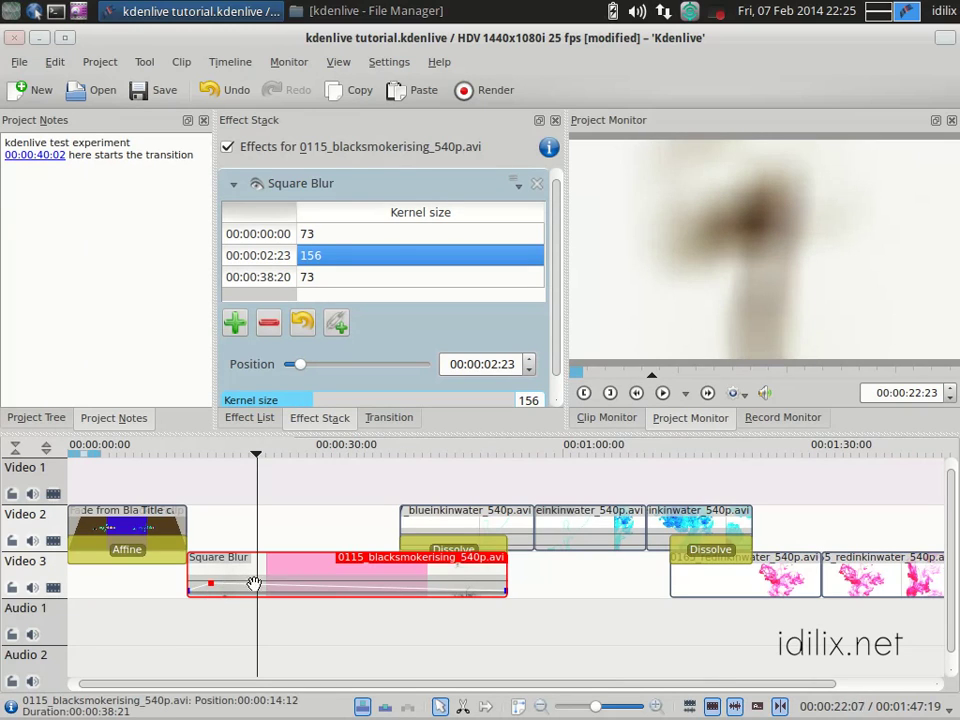
double_click(258, 585)
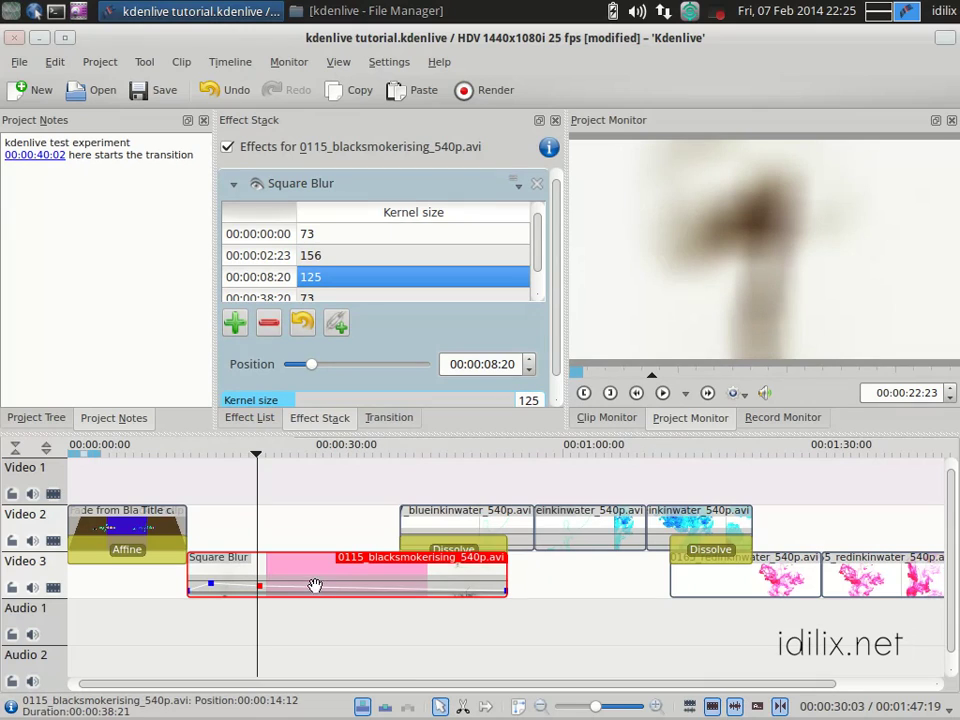
double_click(315, 585)
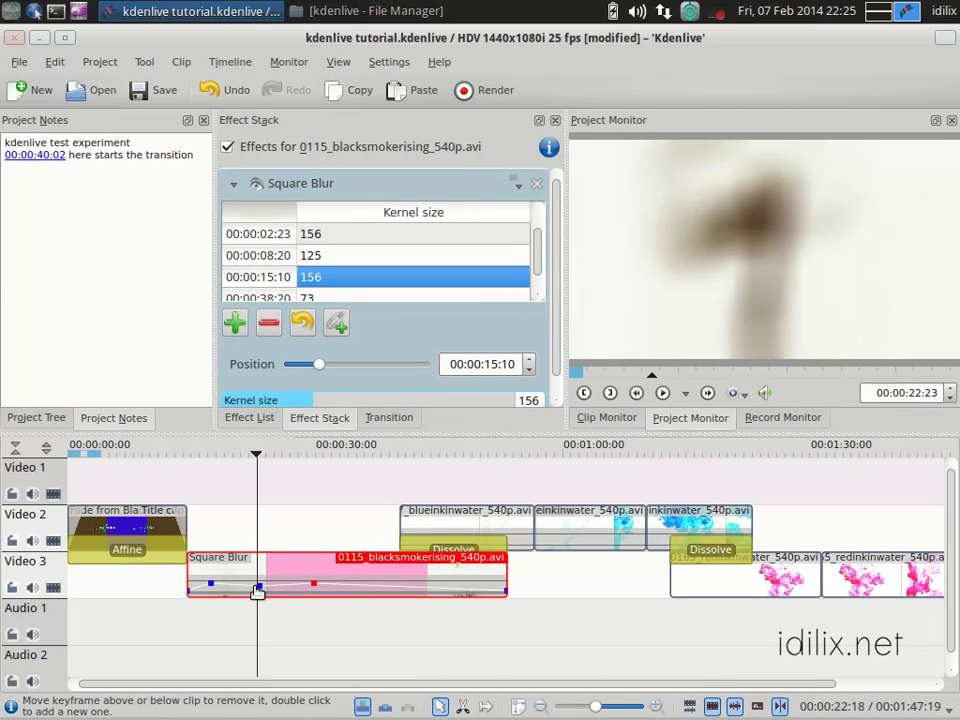
drag(262, 591, 258, 554)
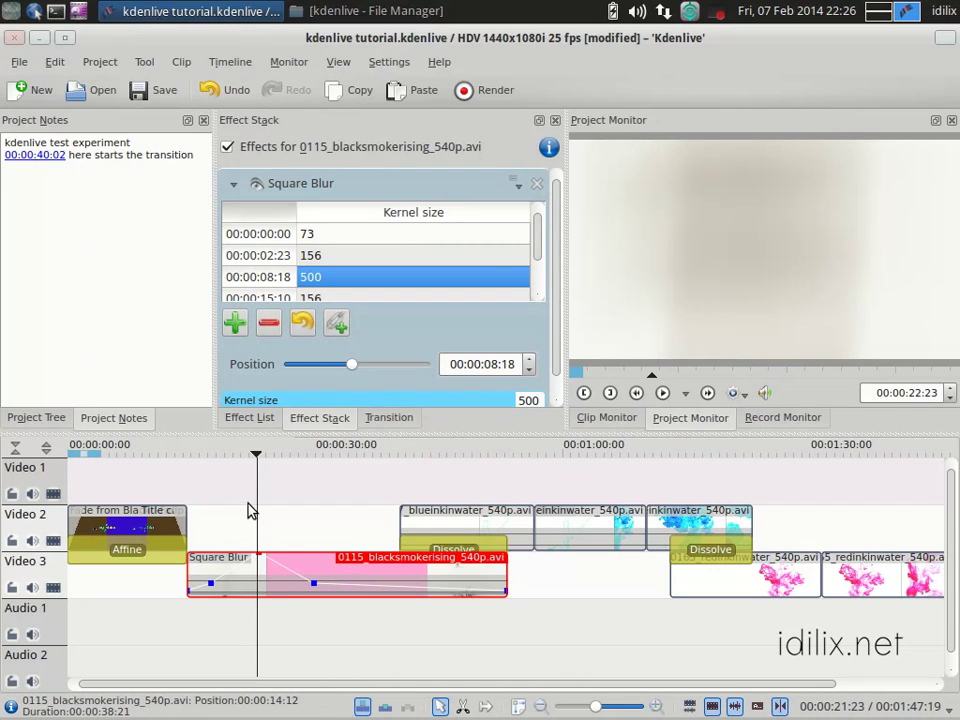
- Move the 00:00:15:10 Square Blur keyframe to 00:00:13:12 with kernel size 10, and preview the changing blur
click(239, 456)
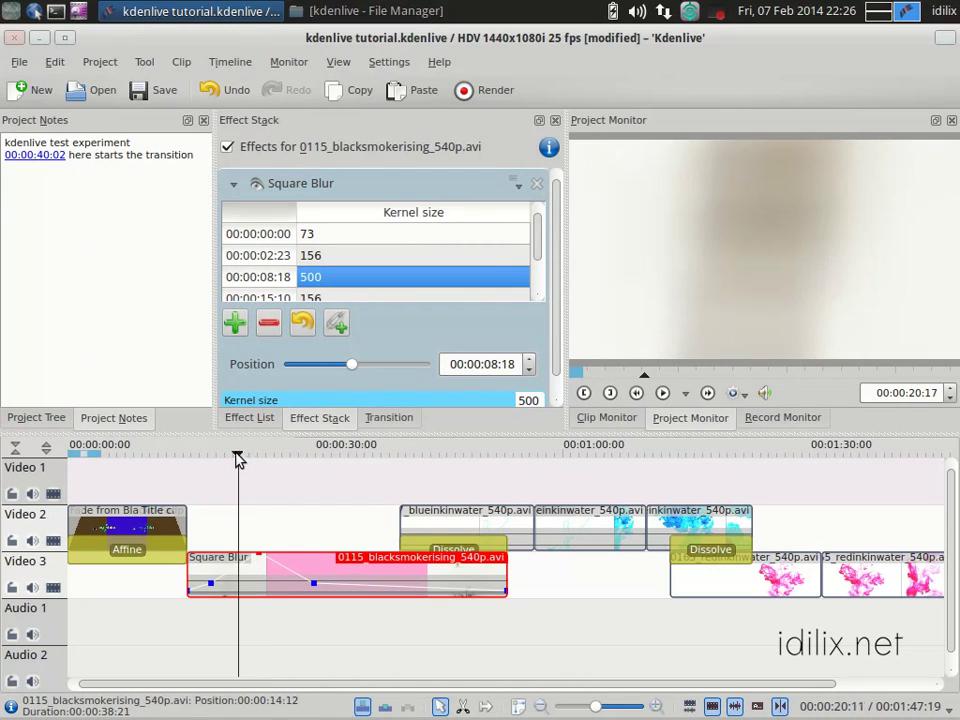
drag(238, 456, 191, 437)
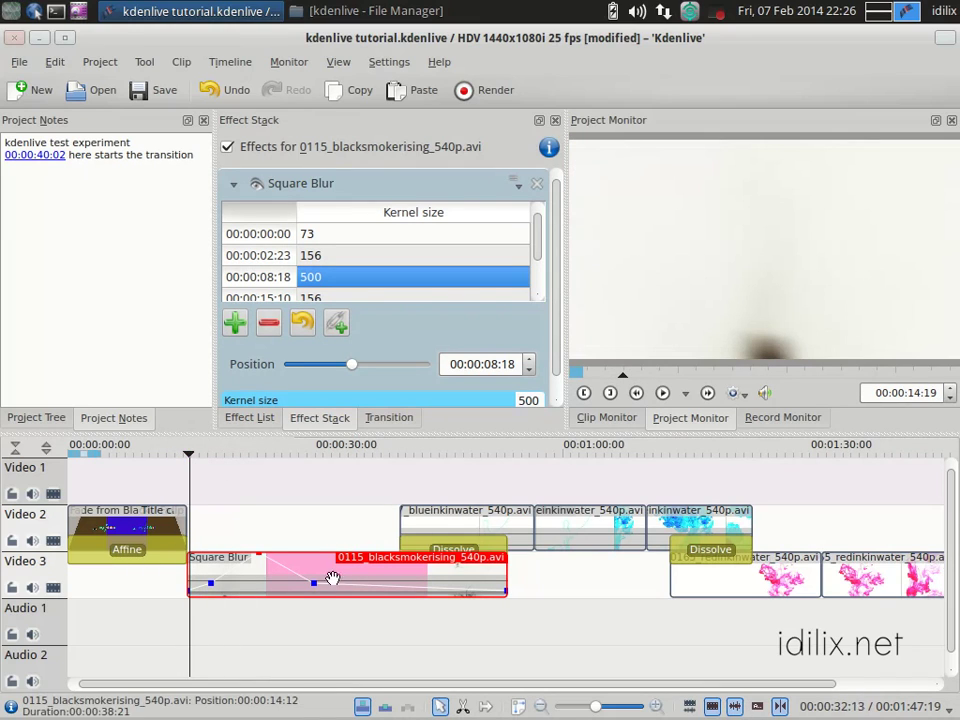
drag(315, 587, 297, 596)
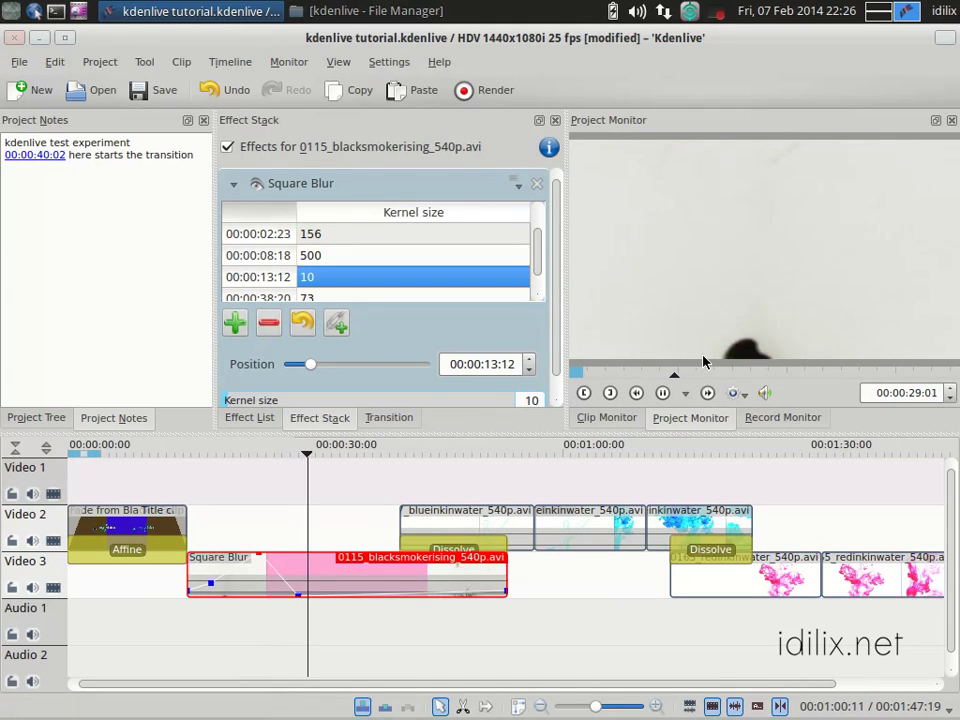
click(660, 393)
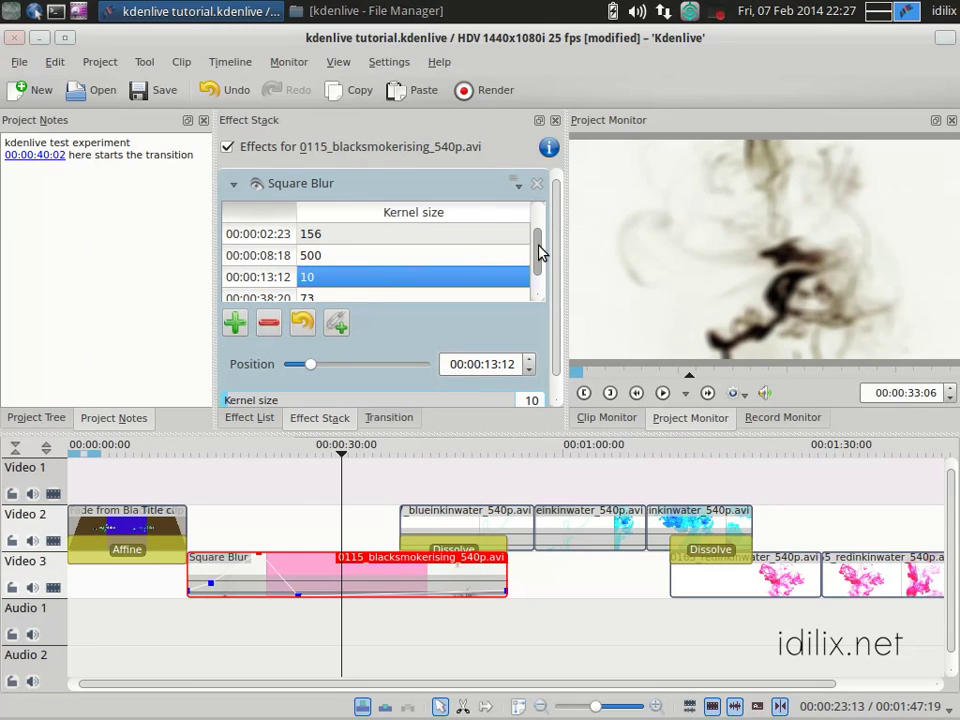
- Review the first keyframes in the Square Blur keyframe table and select the one at 00:00:02:23
drag(536, 261, 541, 222)
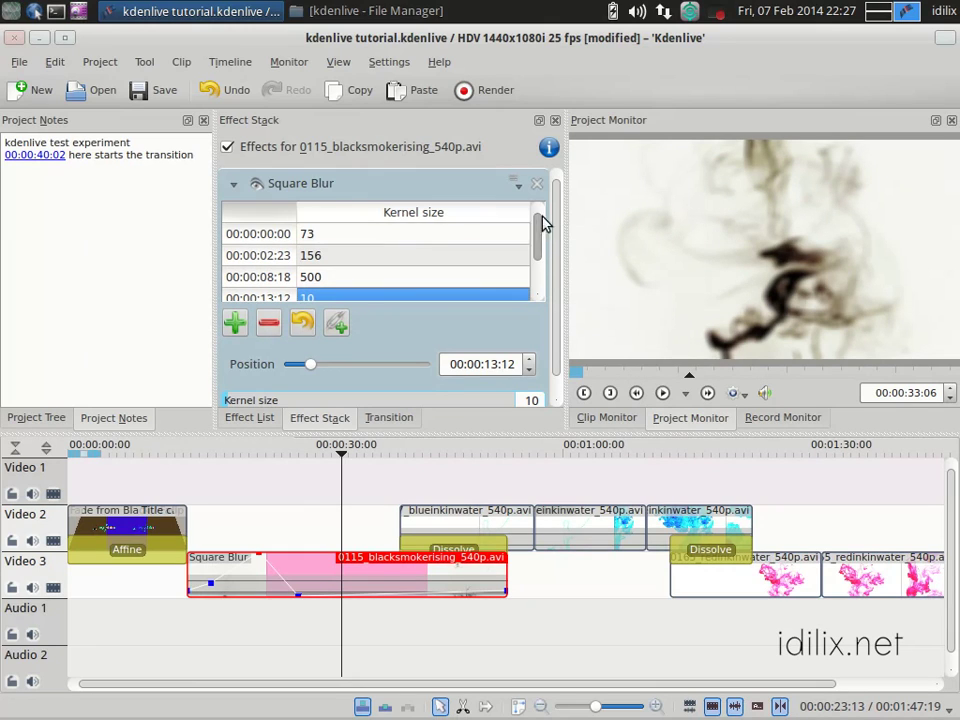
click(308, 237)
click(335, 258)
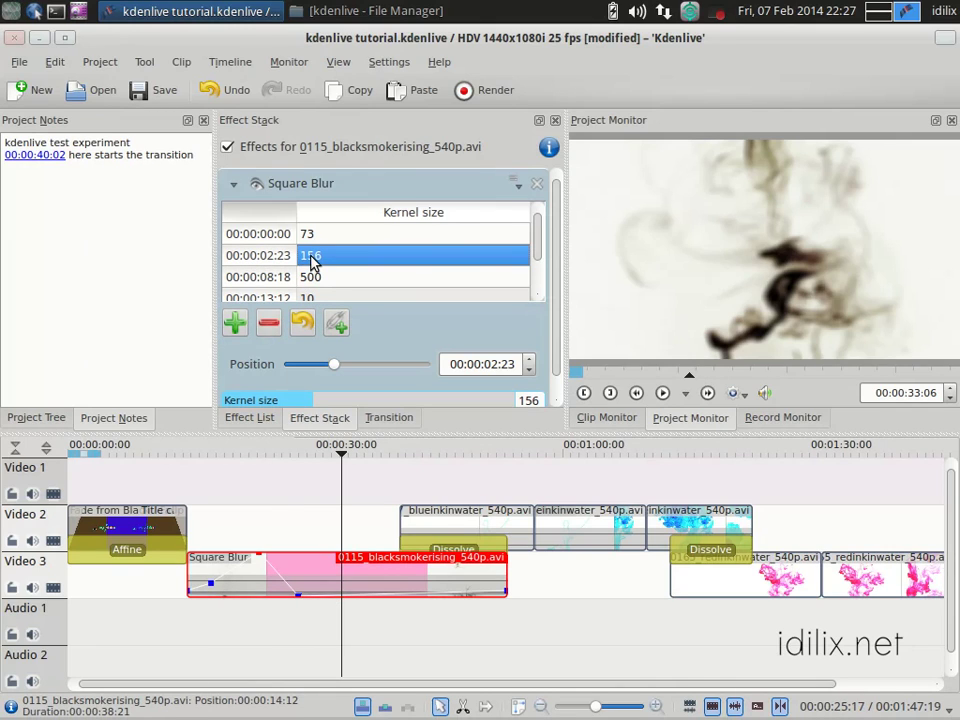
- Review the remaining keyframes at the end of the Square Blur keyframe table
scroll(405, 268, down, 3)
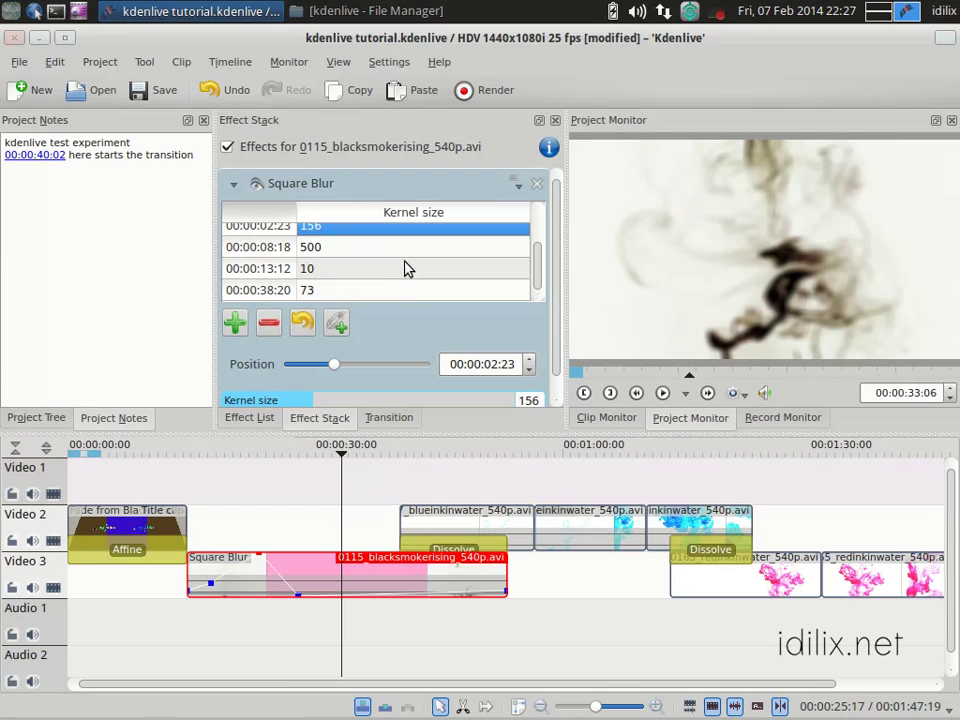
scroll(397, 257, up, 3)
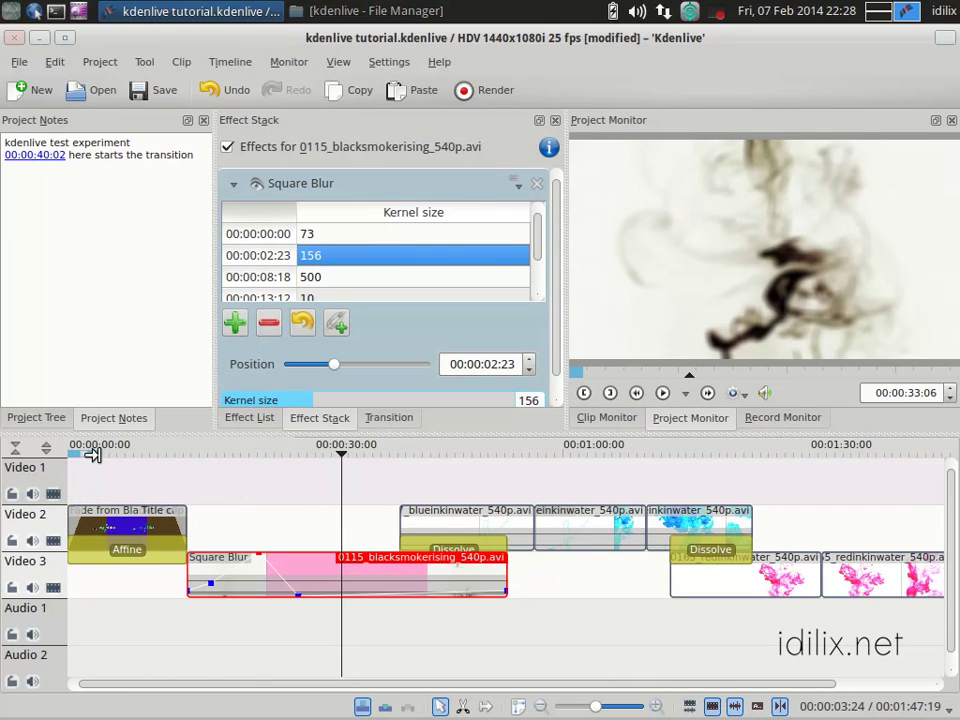
- Extend the timeline zone's end to about 00:01:32 and look through the project monitor's playback choices
drag(90, 453, 825, 461)
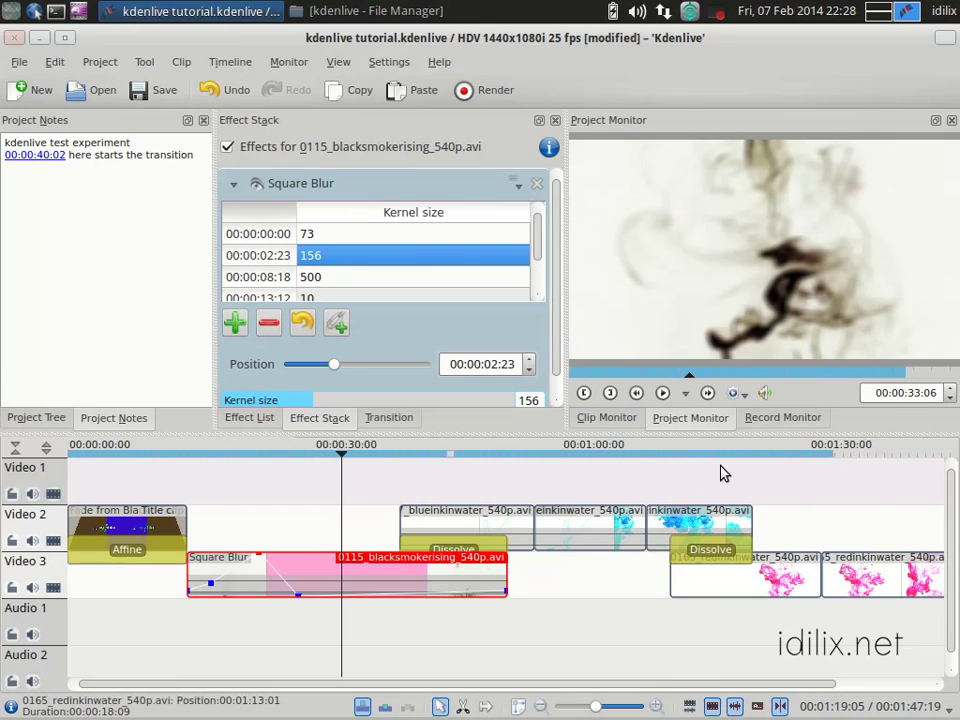
click(685, 394)
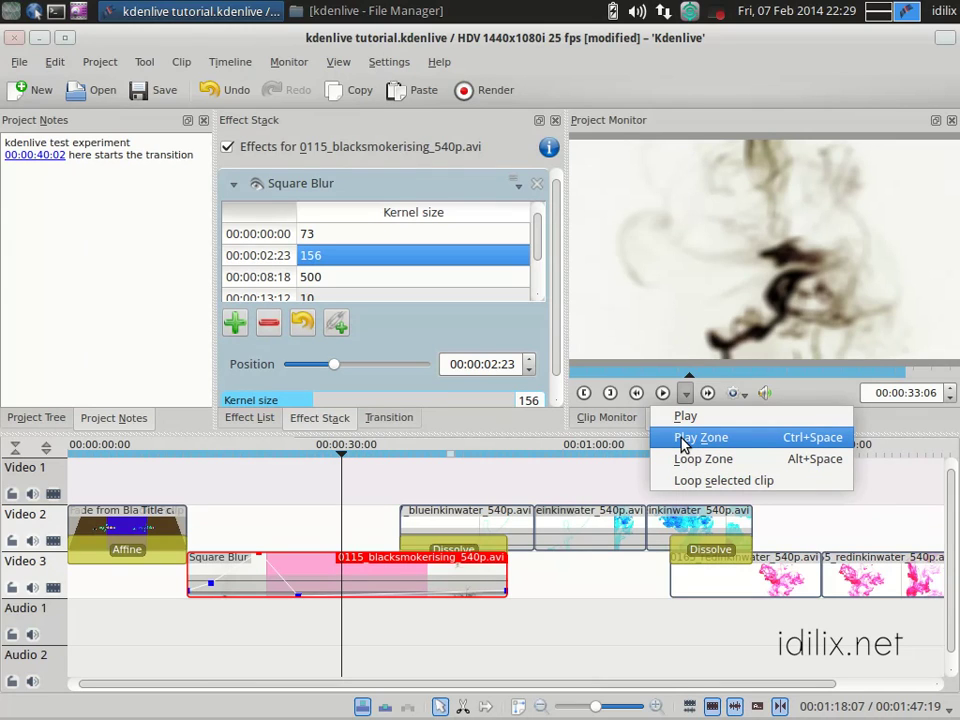
click(510, 480)
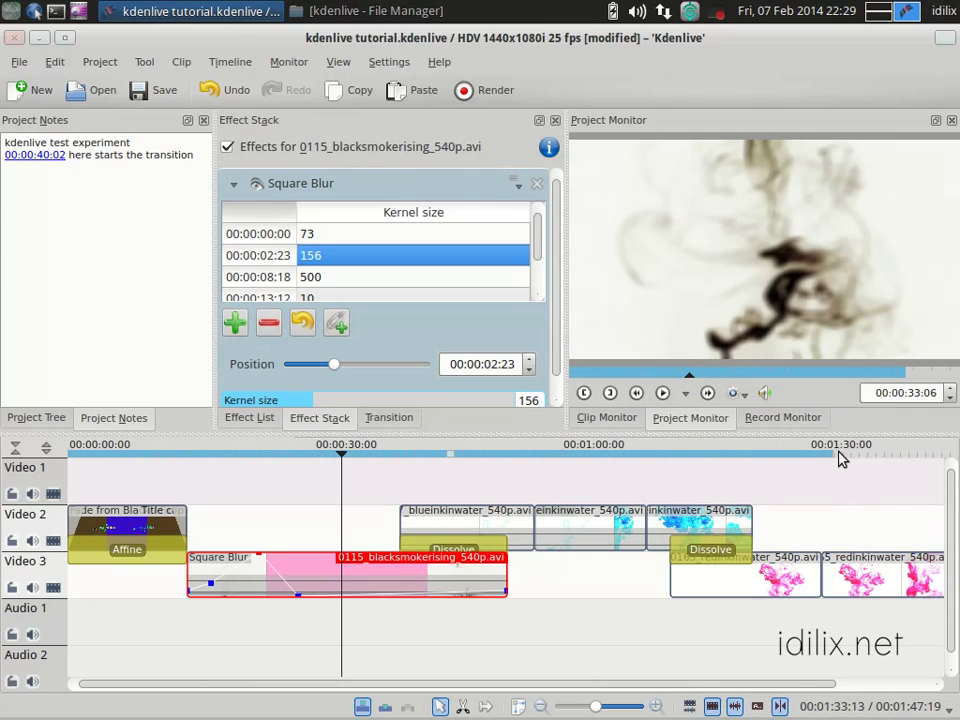
- Narrow the timeline zone to about 00:00:40–00:00:48 over the first Dissolve, loop its playback and pause it
mouse_move(840, 458)
mouse_down()
mouse_move(546, 452)
mouse_move(458, 470)
mouse_up()
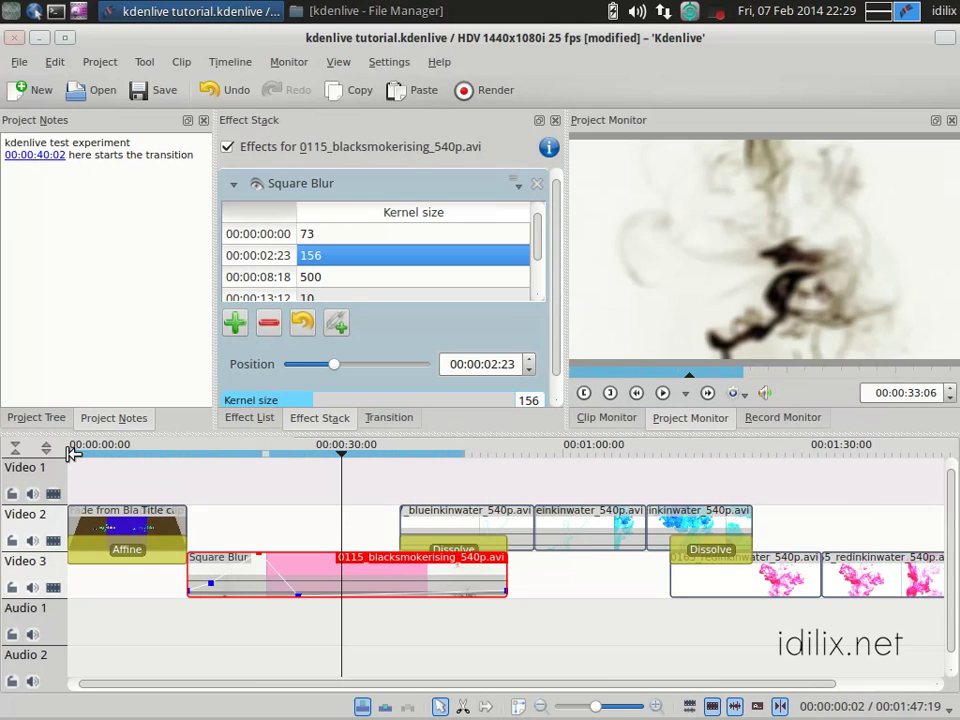
mouse_move(71, 452)
mouse_down()
mouse_move(321, 420)
mouse_move(401, 455)
mouse_up()
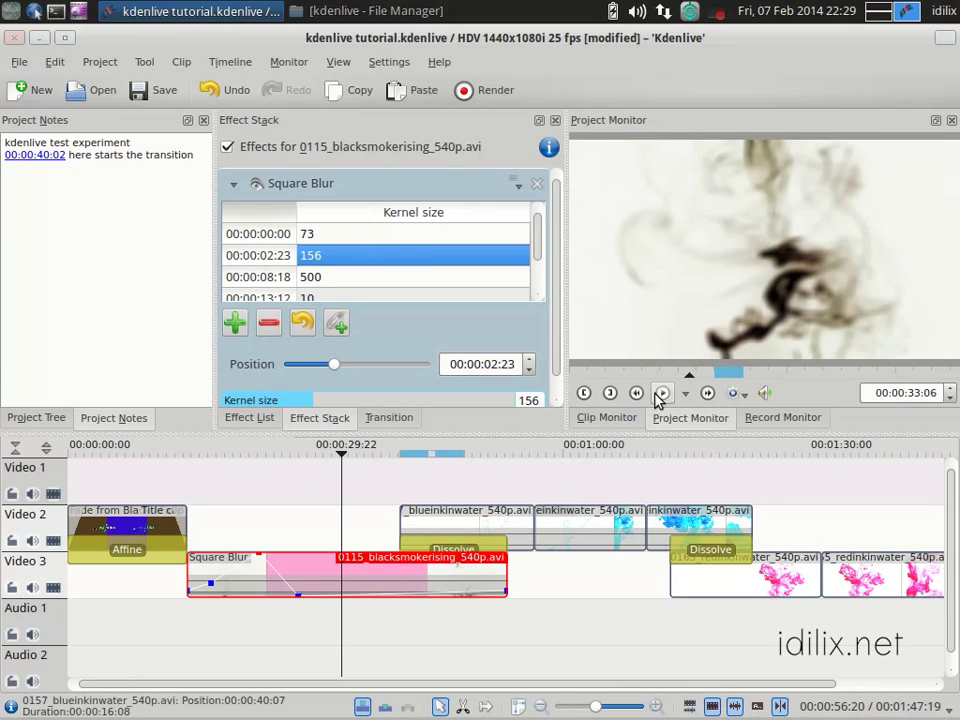
click(686, 397)
click(696, 459)
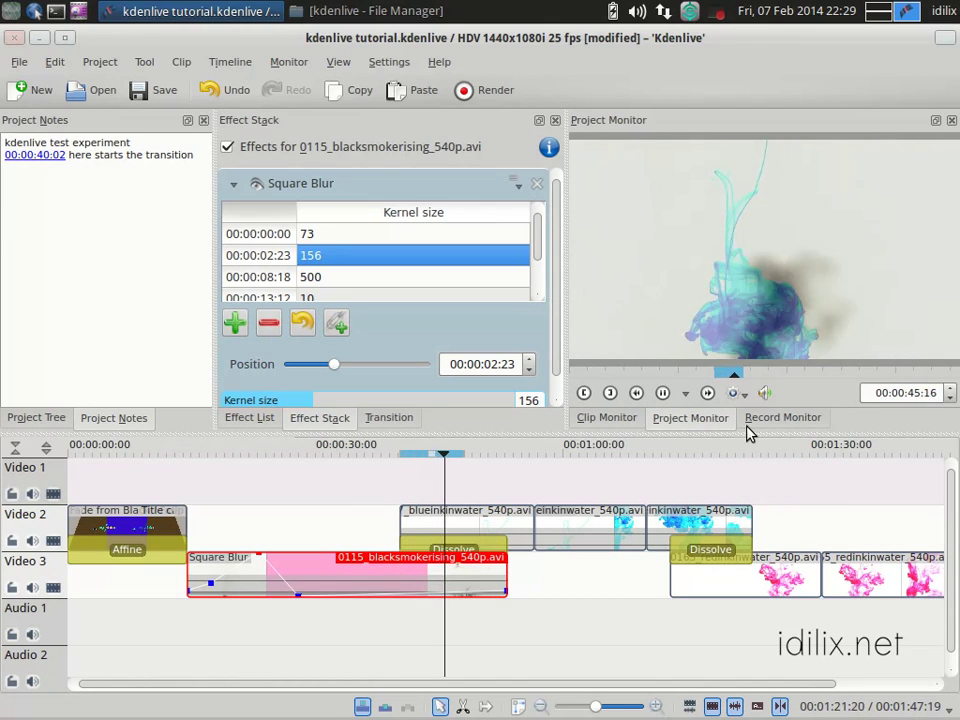
click(662, 393)
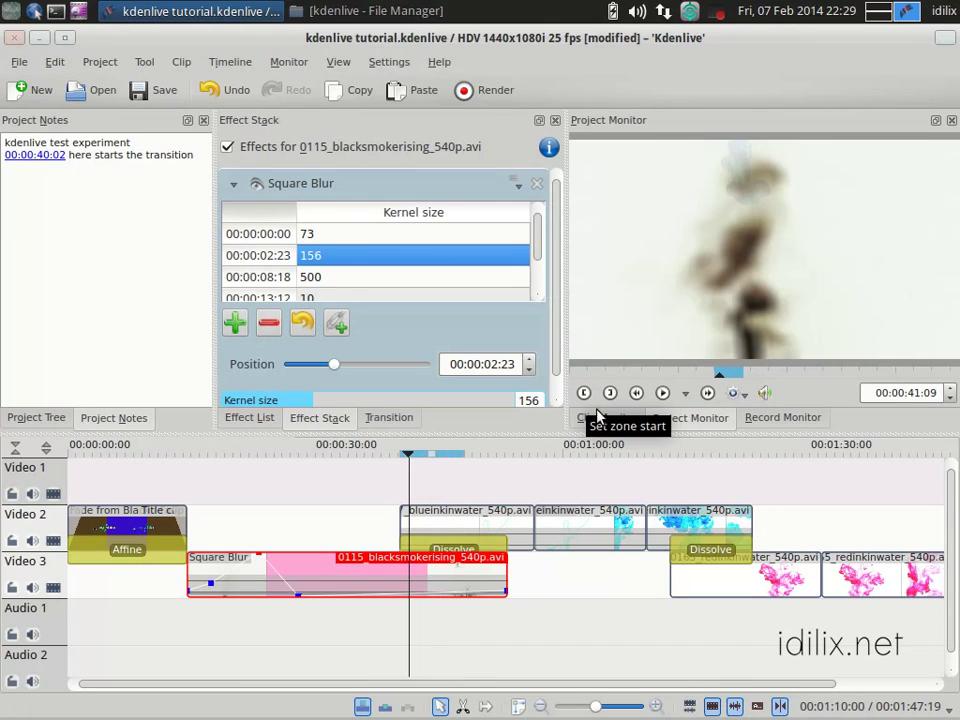
- Set the zone start at 00:00:15:19 and the zone end at 00:01:24:02 from the playhead position
drag(718, 377, 625, 378)
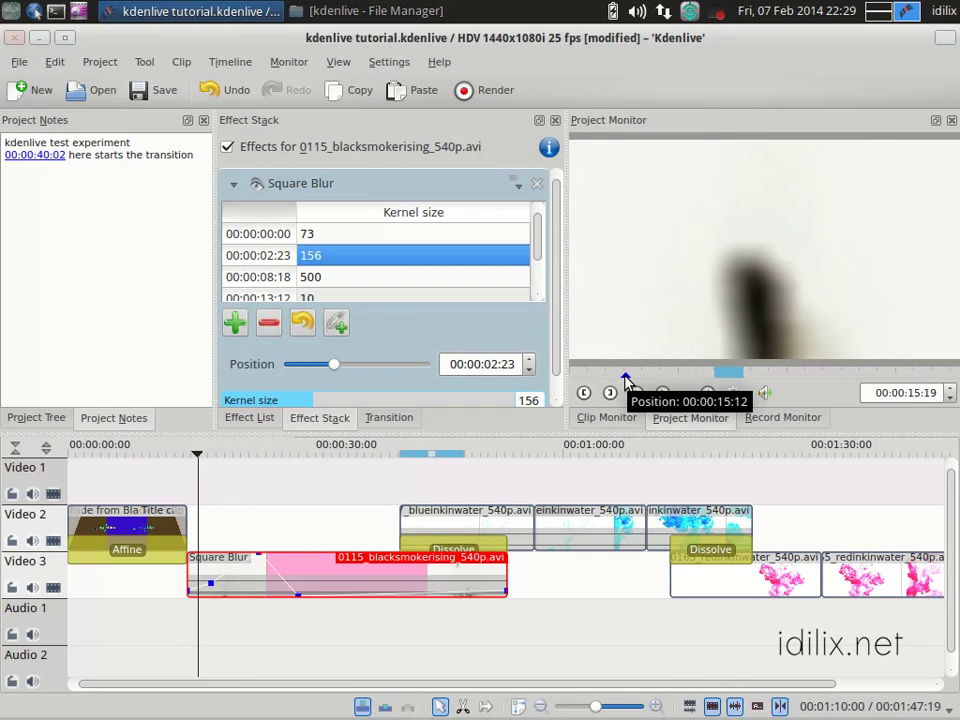
click(584, 393)
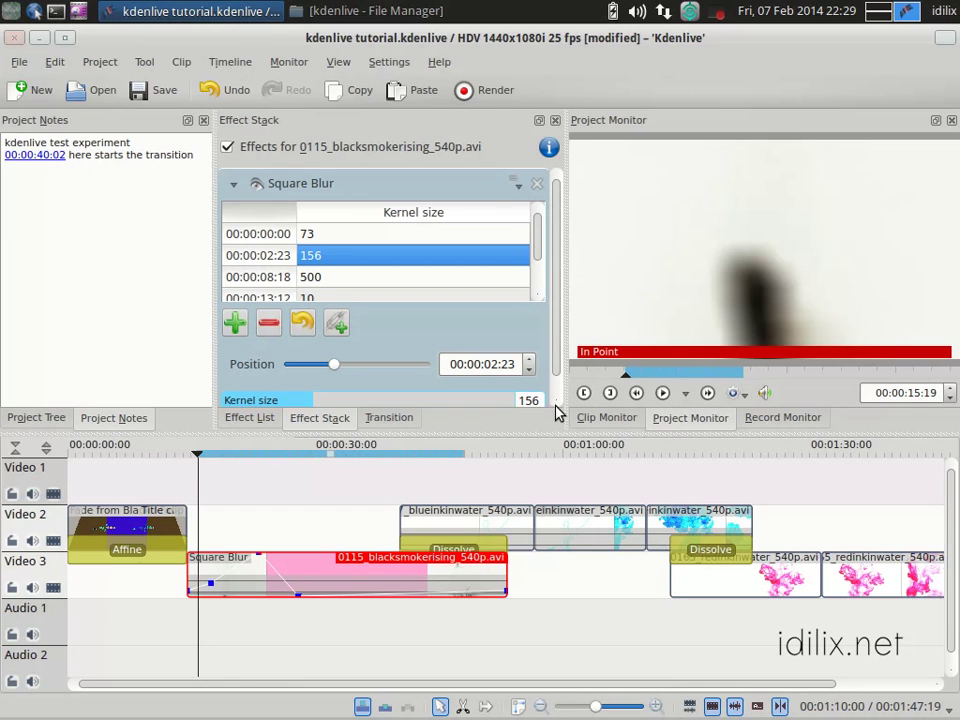
mouse_move(557, 454)
mouse_down()
mouse_move(624, 454)
mouse_move(456, 456)
mouse_up()
drag(590, 445, 762, 455)
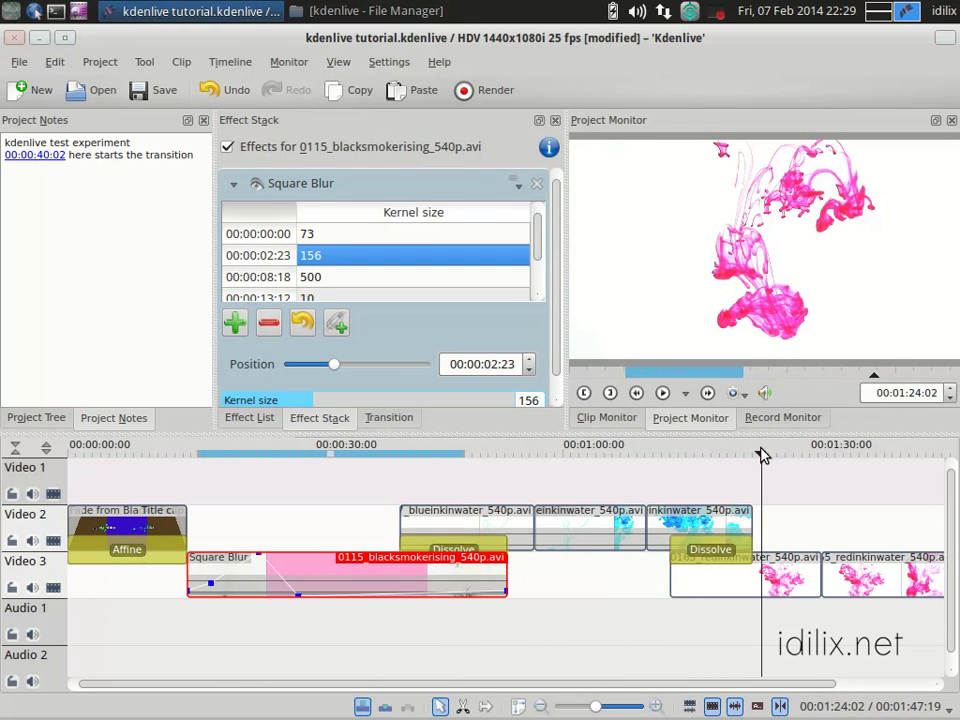
click(611, 395)
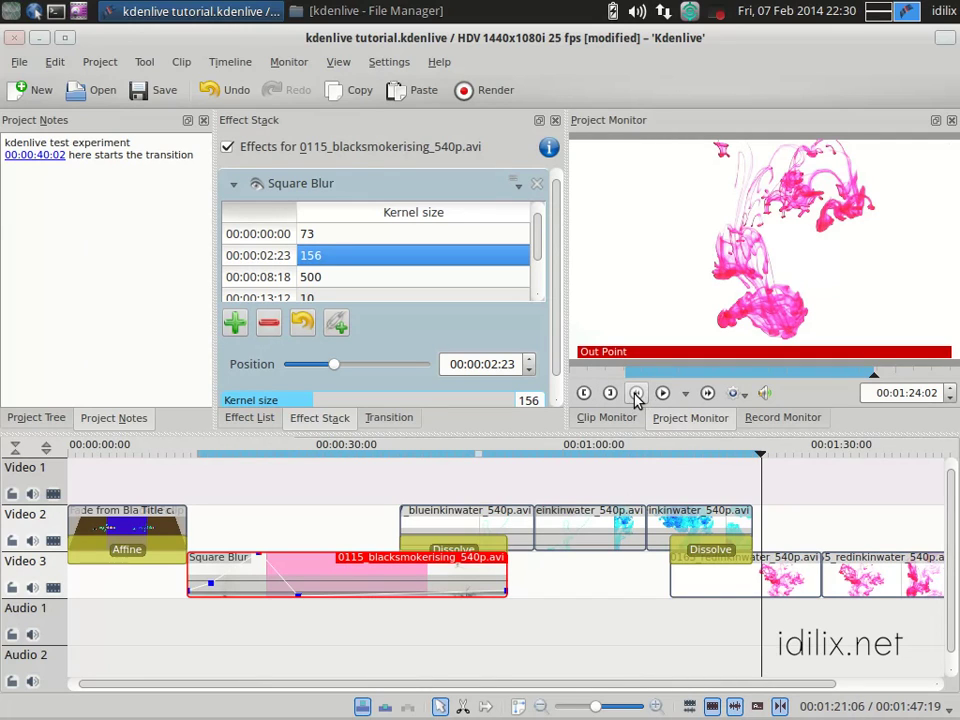
- Examine the project monitor's view options and its audio volume control
click(736, 394)
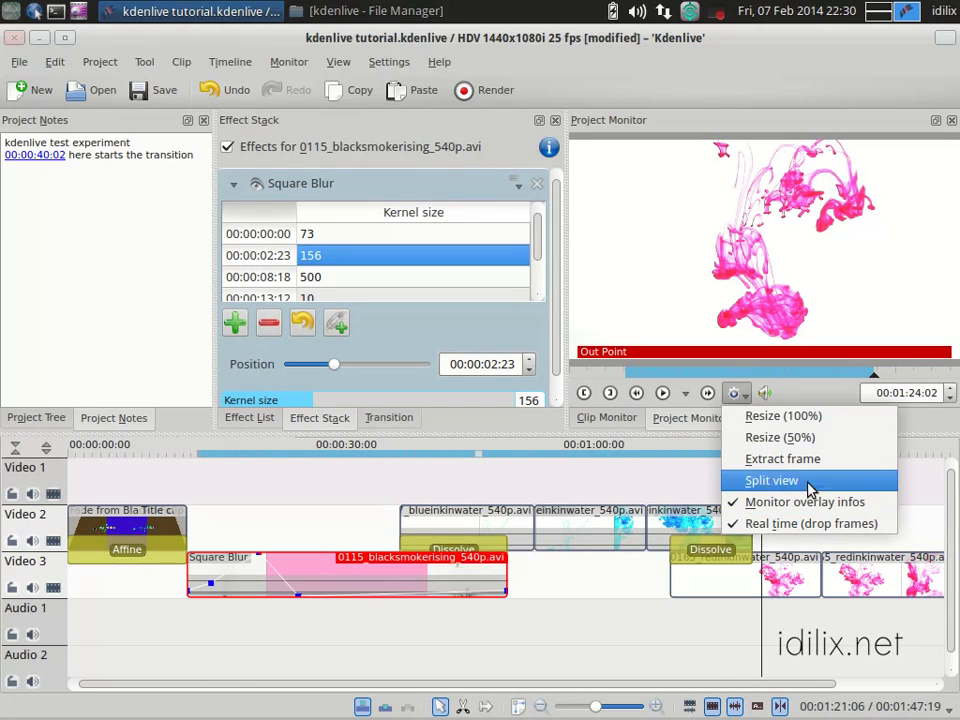
click(767, 401)
click(765, 396)
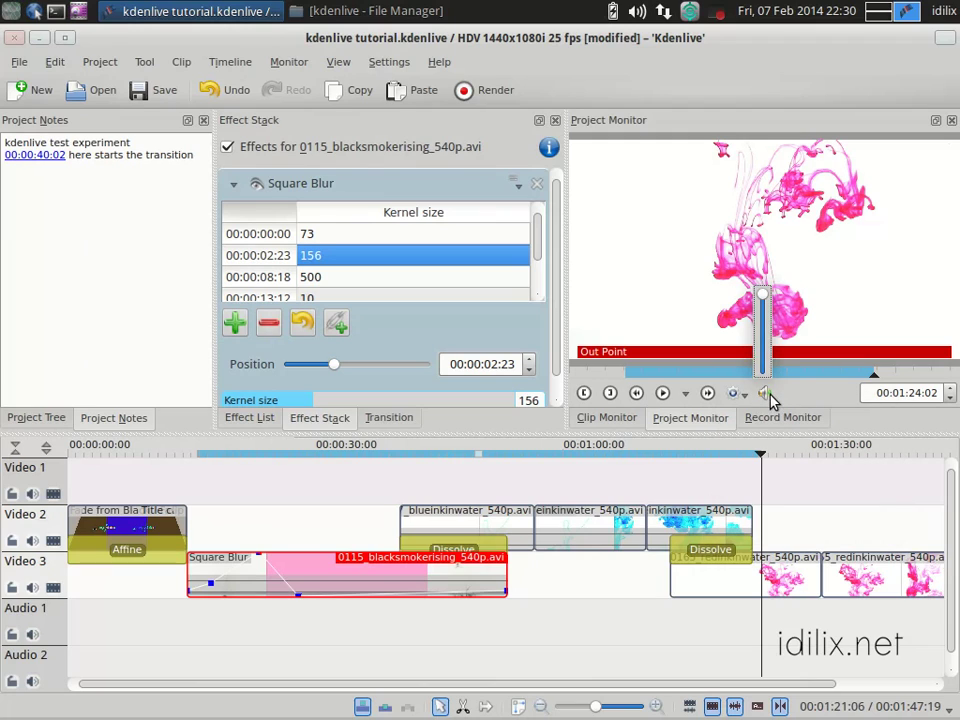
drag(763, 302, 763, 332)
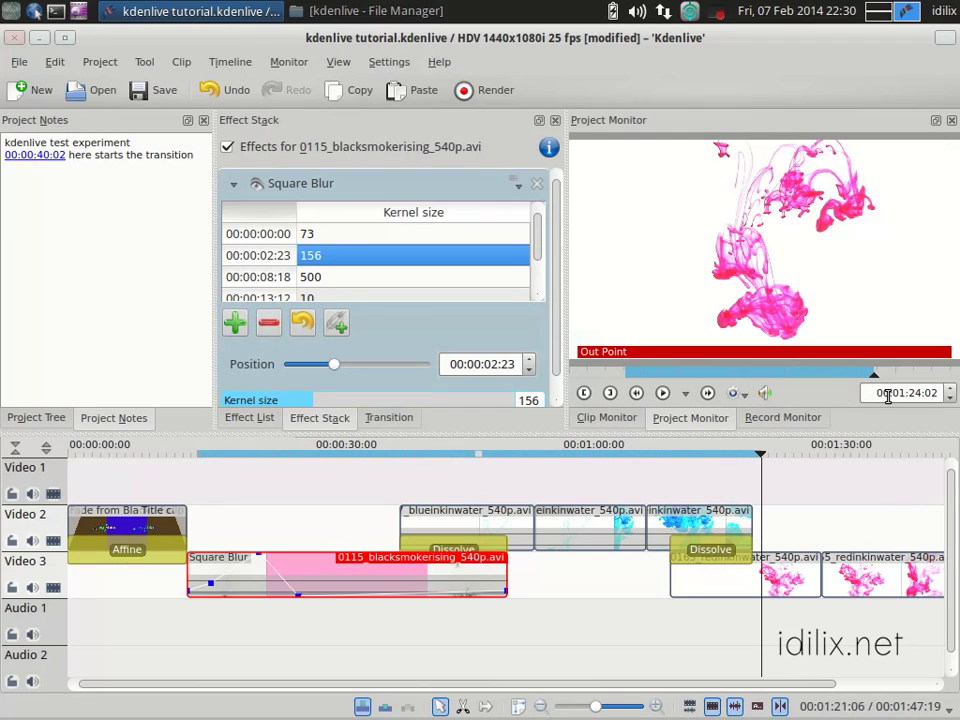
- Advance the project monitor's timecode in small increments to 00:01:25:19
drag(887, 396, 950, 402)
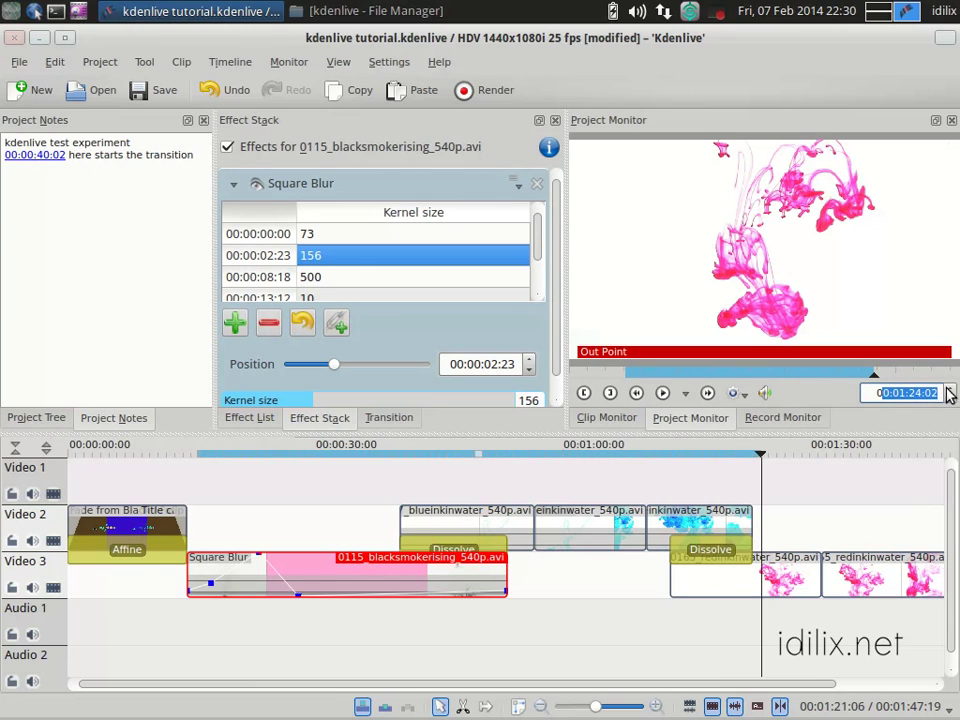
click(952, 389)
click(952, 389)
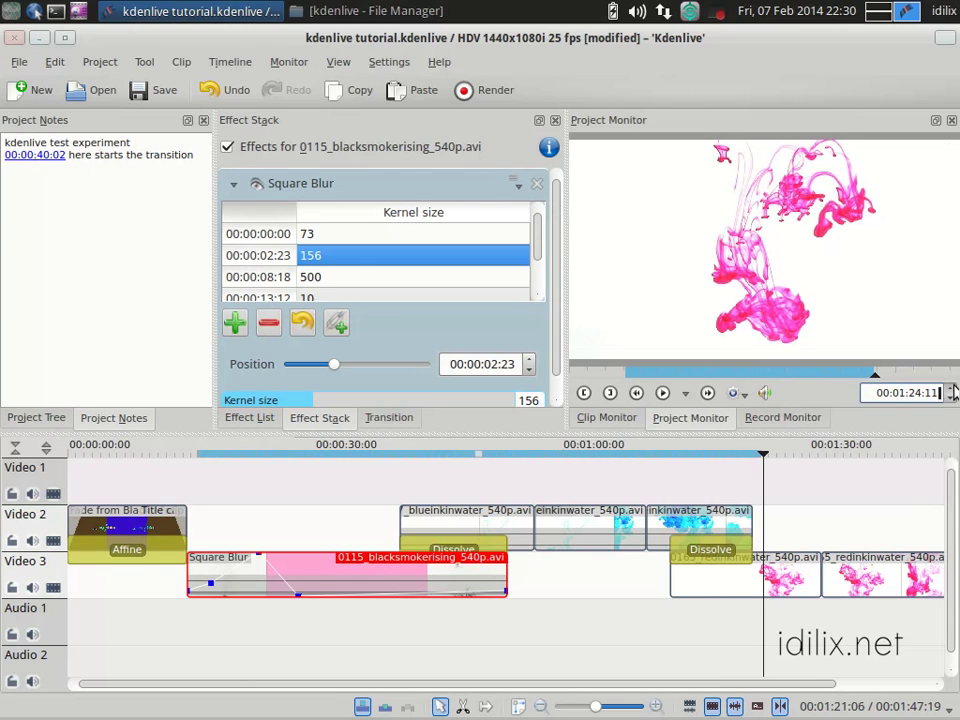
click(952, 389)
click(952, 389)
click(952, 389)
click(952, 389)
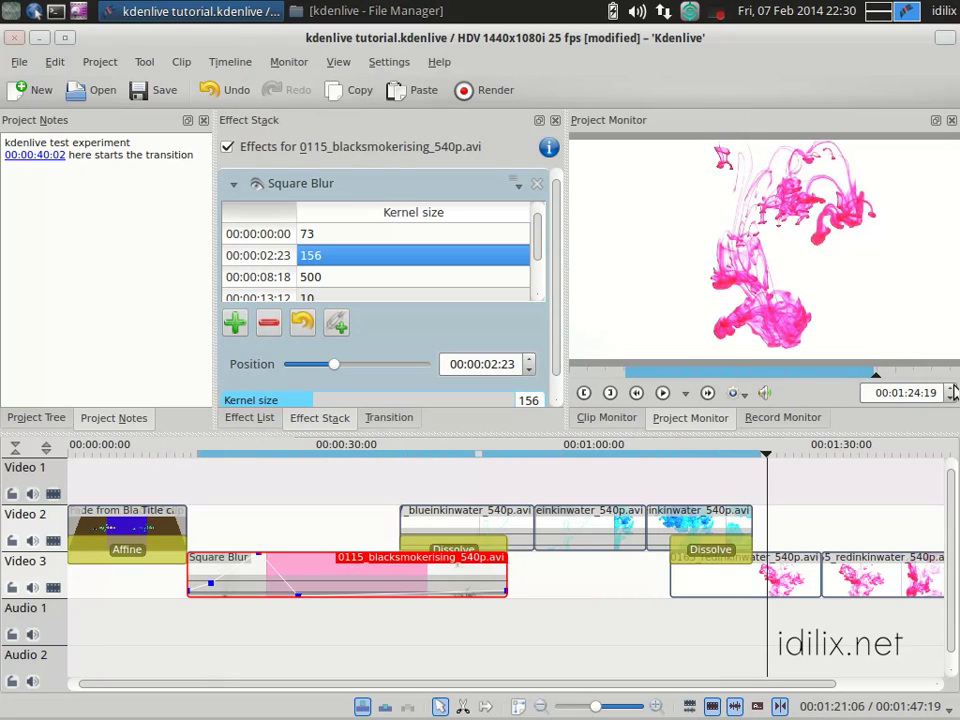
scroll(938, 374, up, 2)
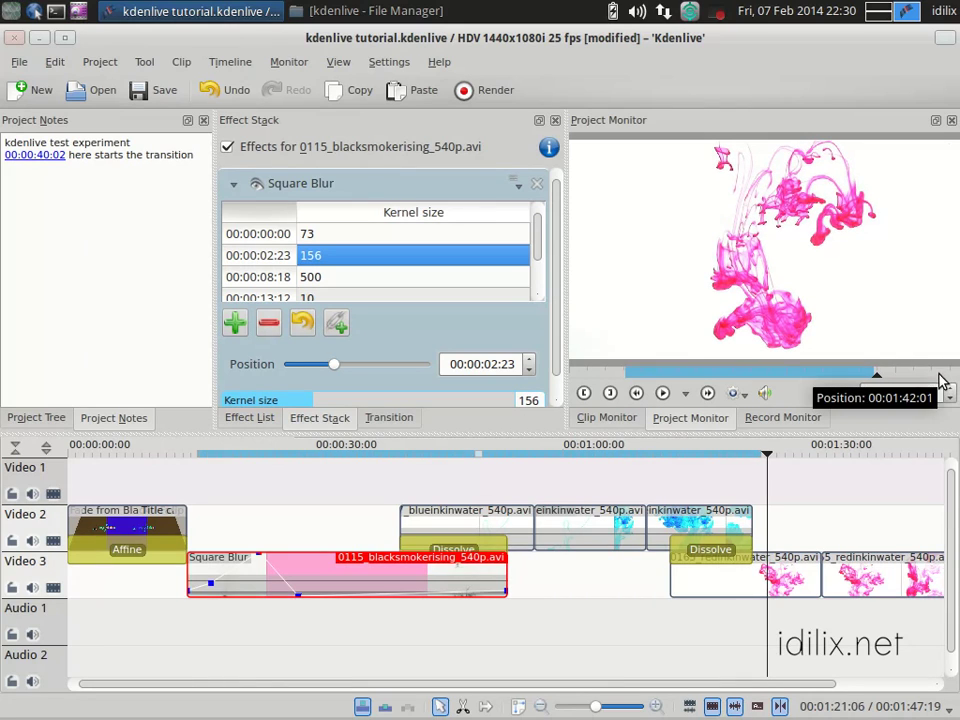
scroll(934, 395, up, 3)
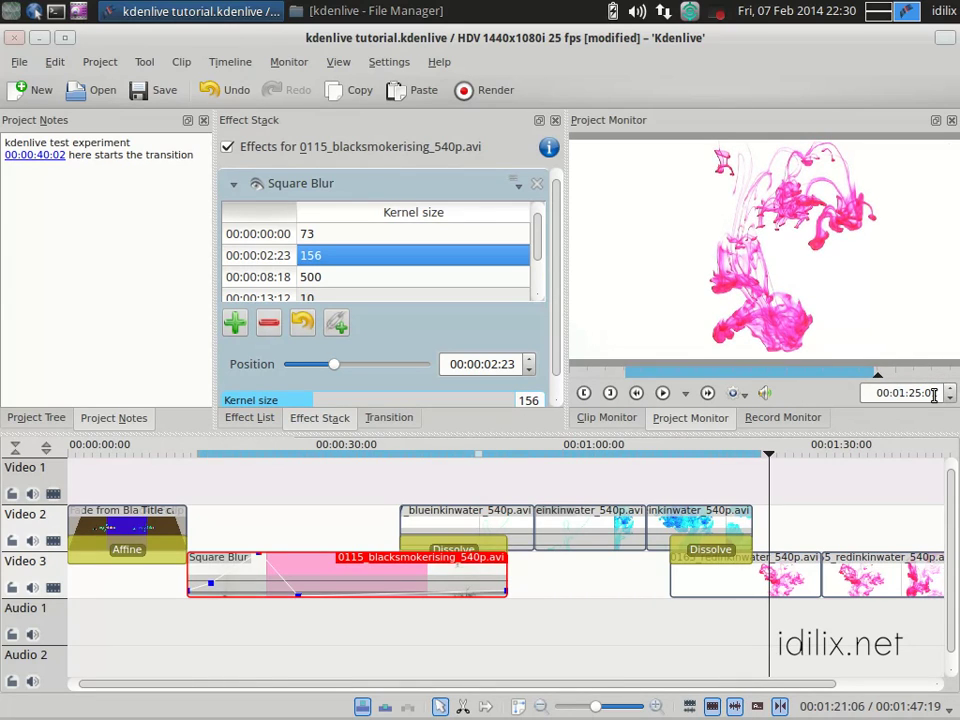
scroll(934, 395, up, 5)
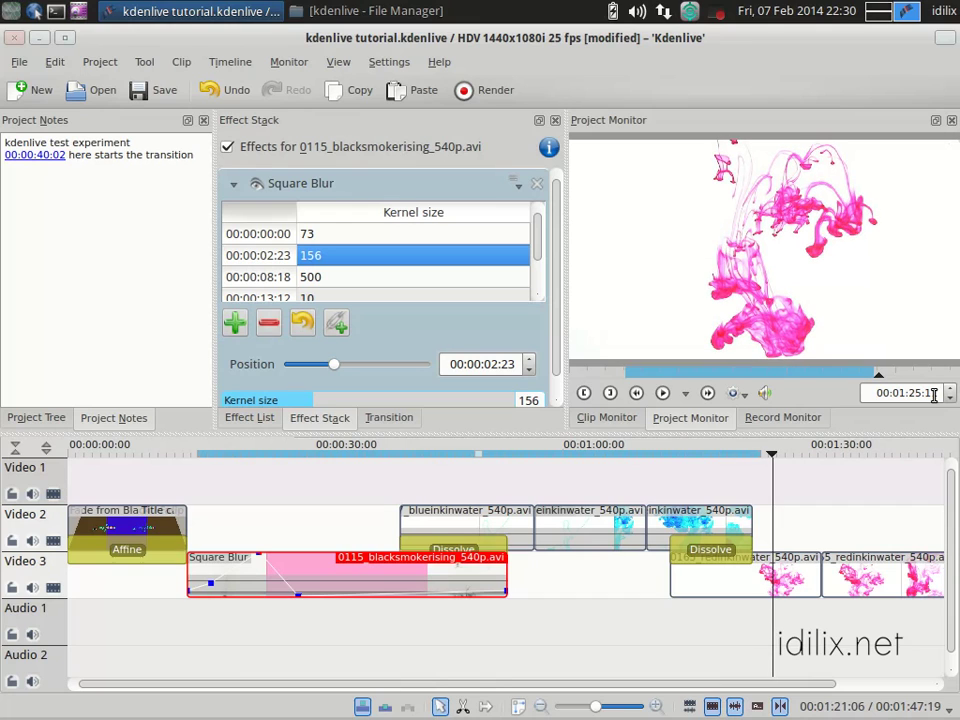
scroll(934, 395, up, 2)
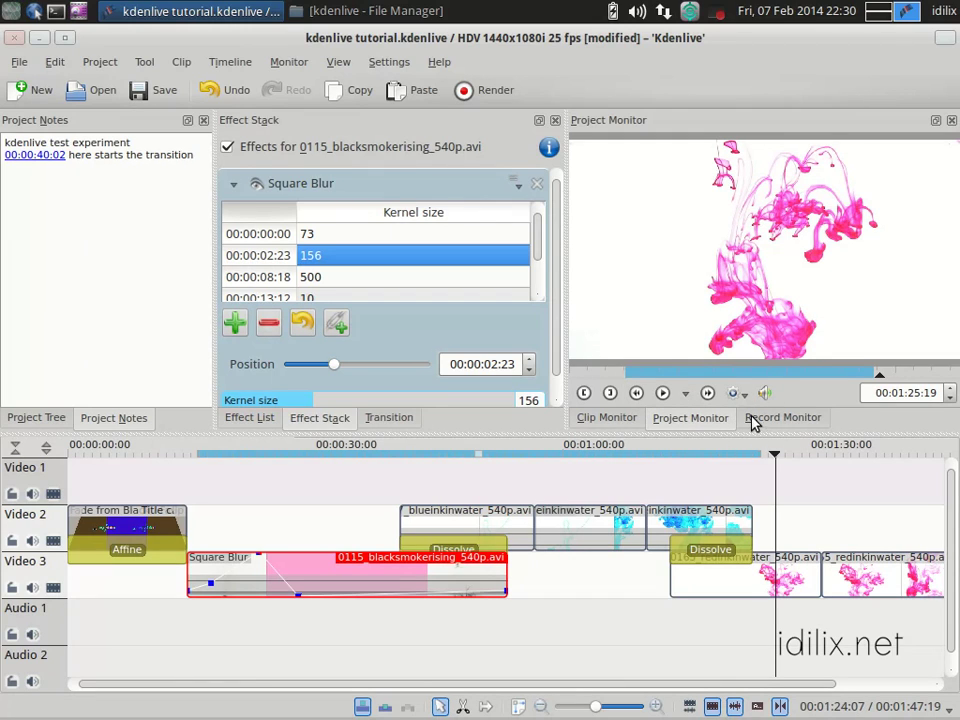
- Preview exp.png and the clouds, goingupbuilding and goingdownesca project clips in the Clip Monitor, and return to the Project Monitor
click(620, 417)
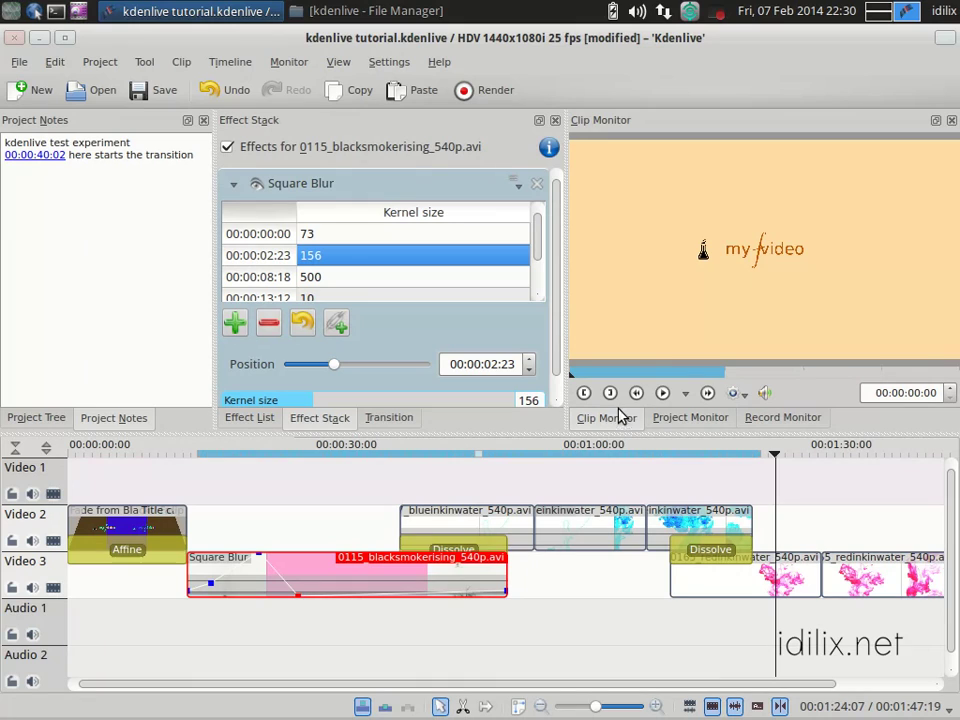
click(37, 420)
click(55, 303)
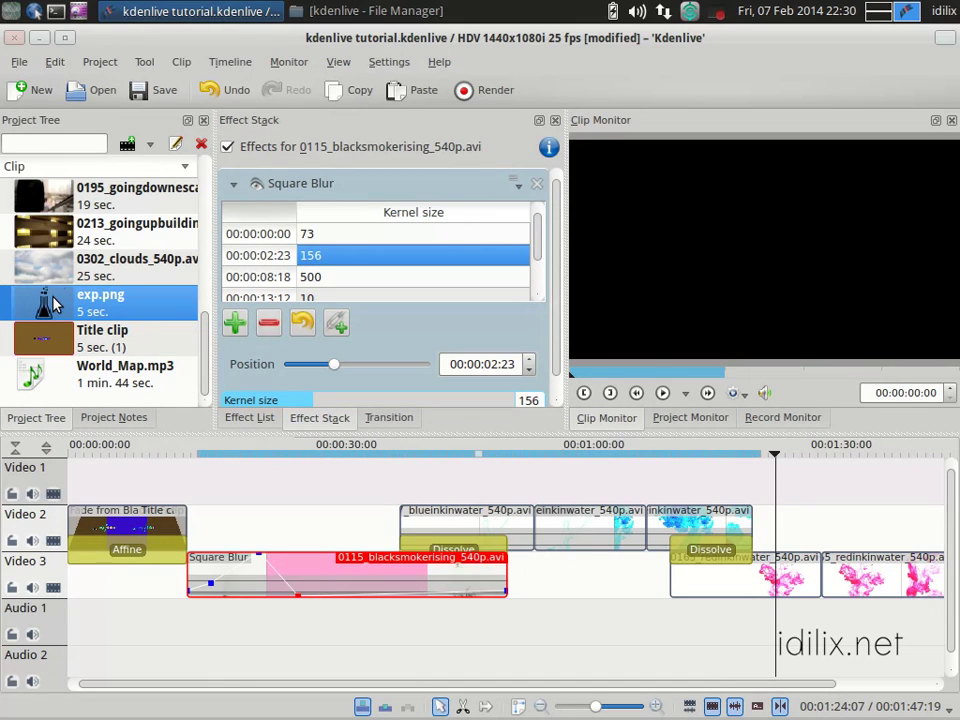
click(45, 262)
click(45, 228)
click(52, 192)
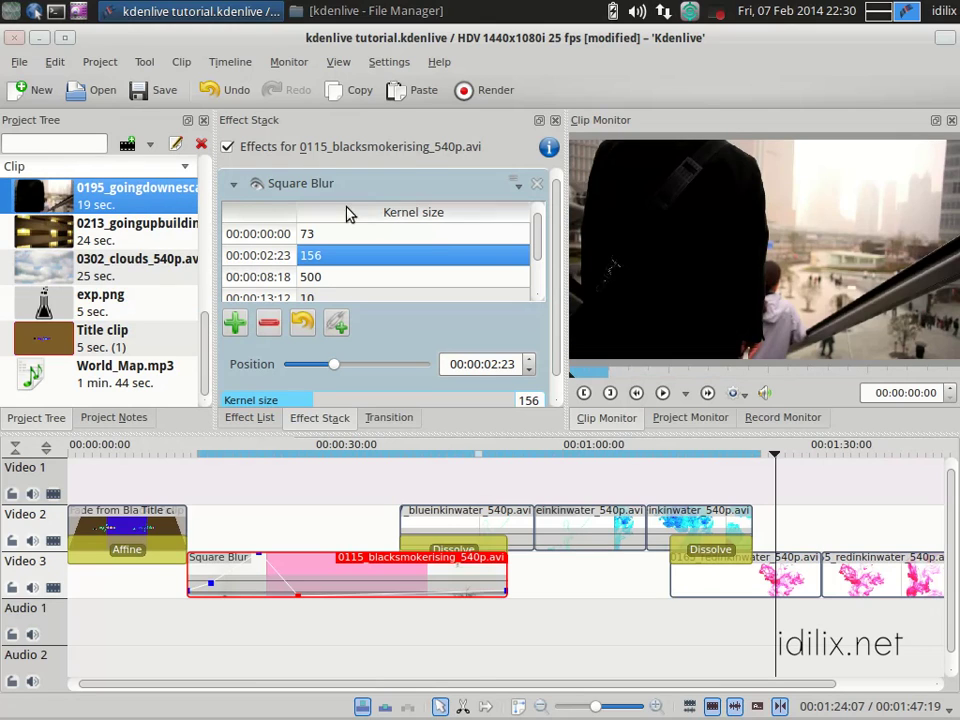
click(672, 418)
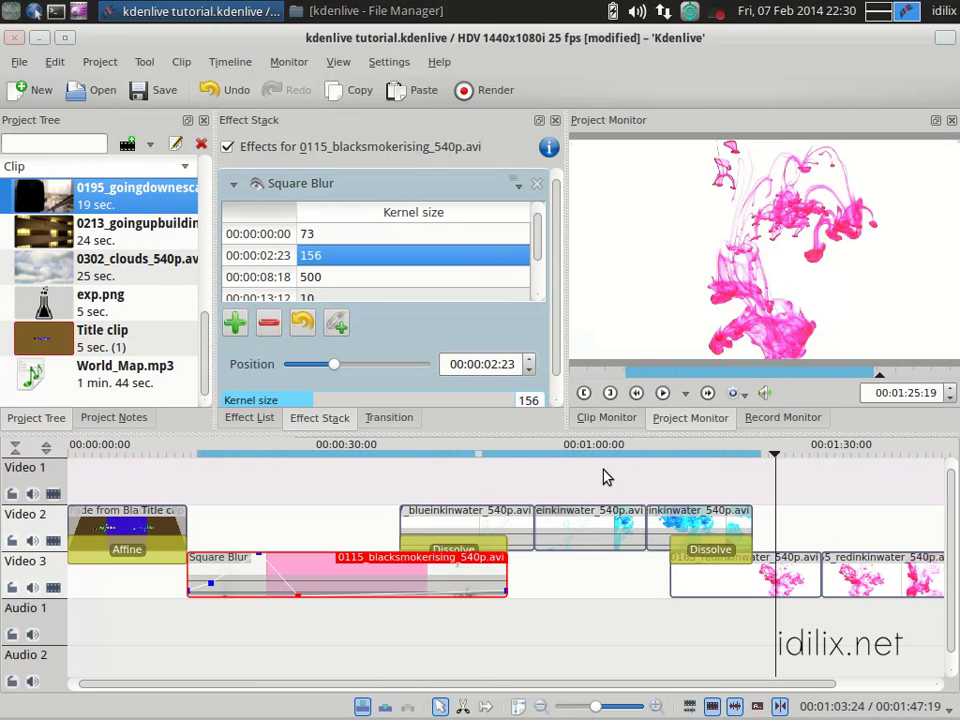
- Set the Record Monitor's capture source to Screen grab
click(766, 420)
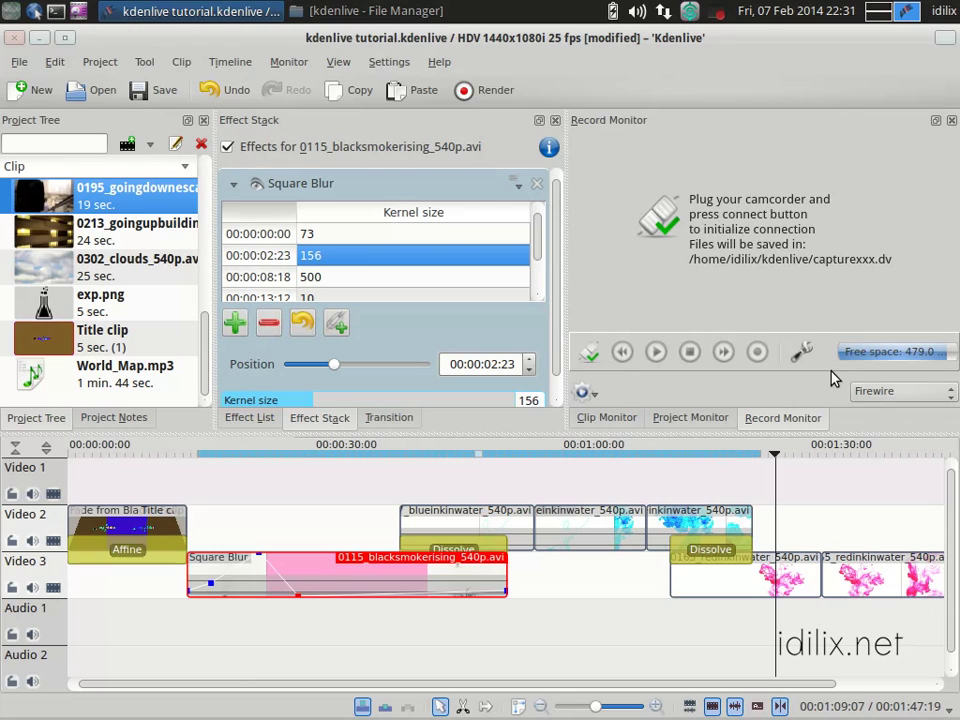
click(884, 393)
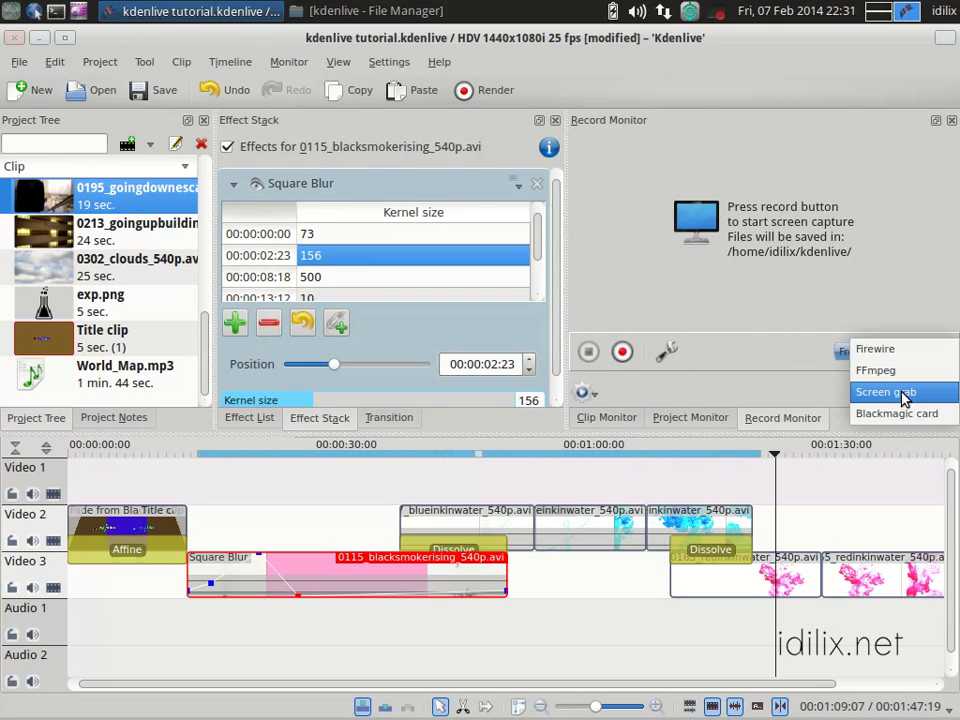
click(903, 393)
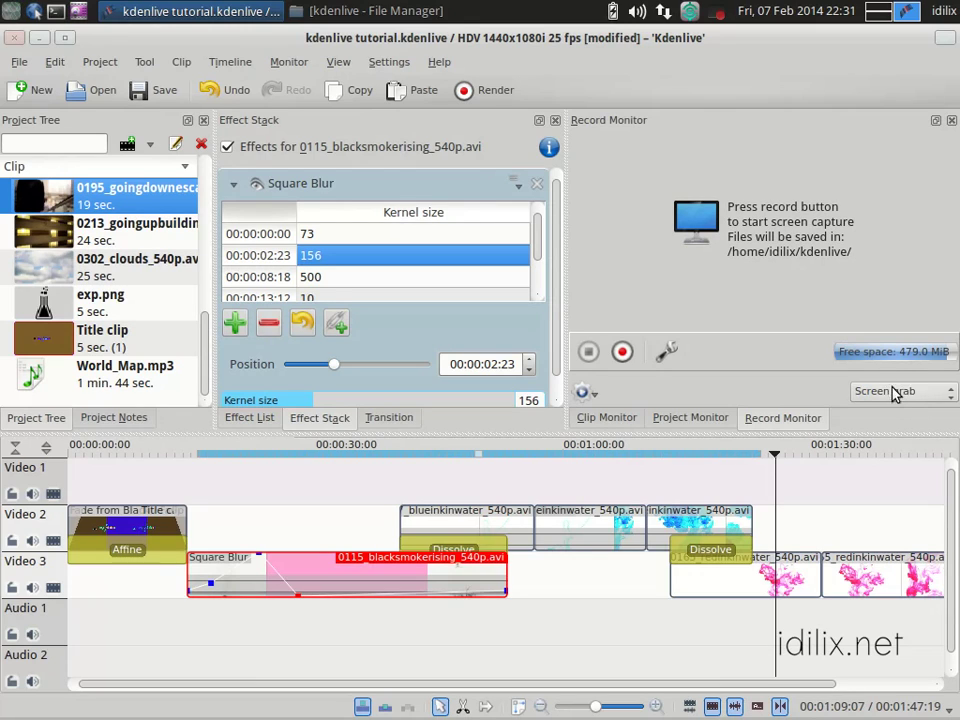
click(895, 393)
click(893, 393)
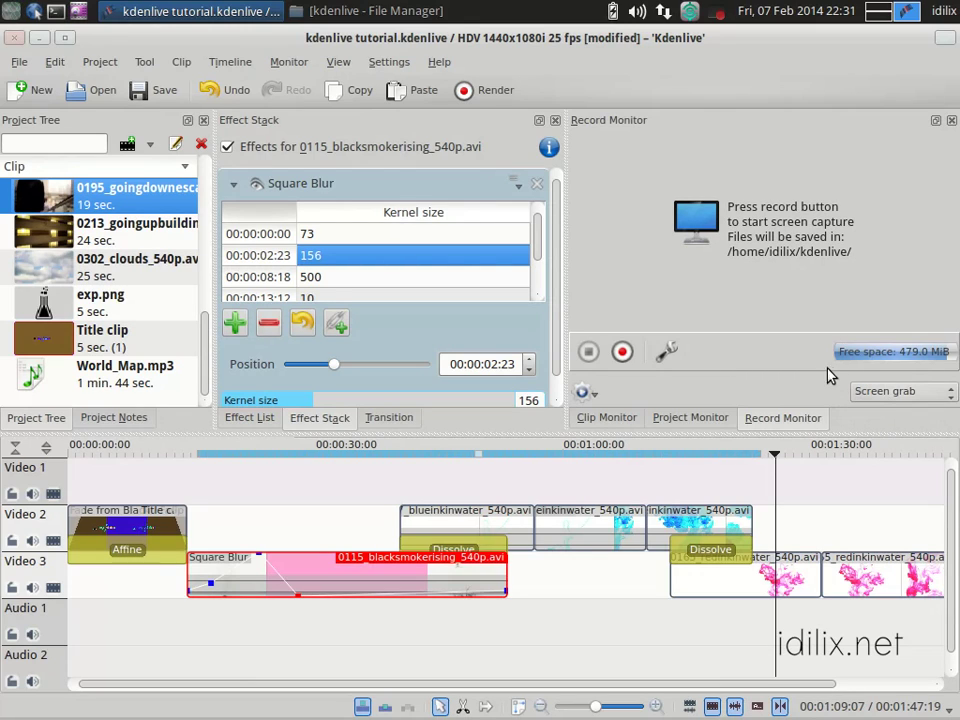
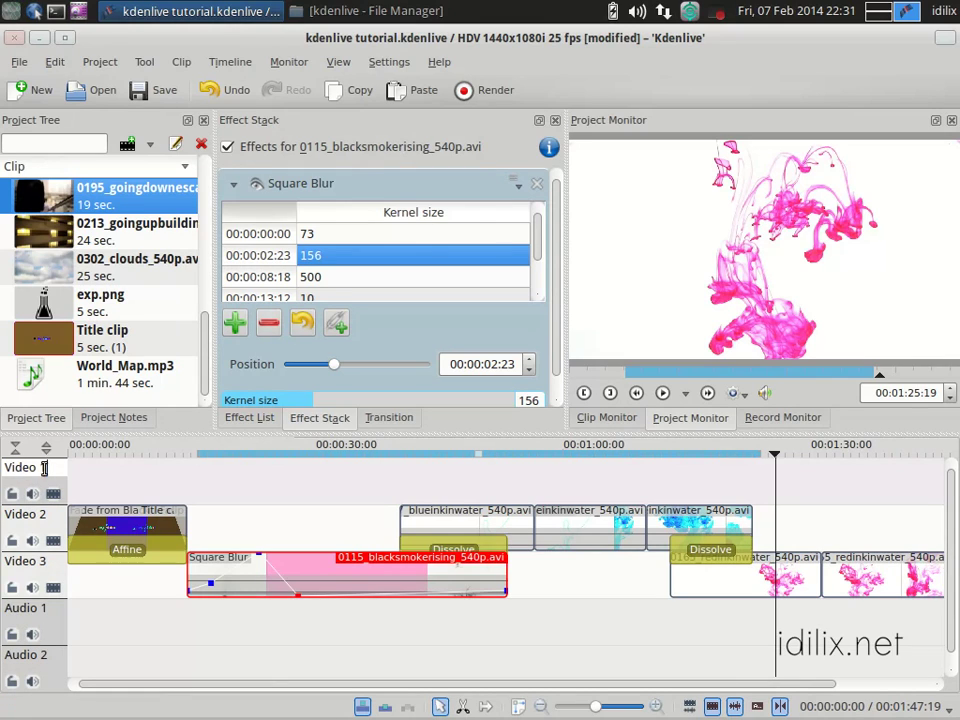
- Rename the Video 1 track as "trac"
double_click(44, 468)
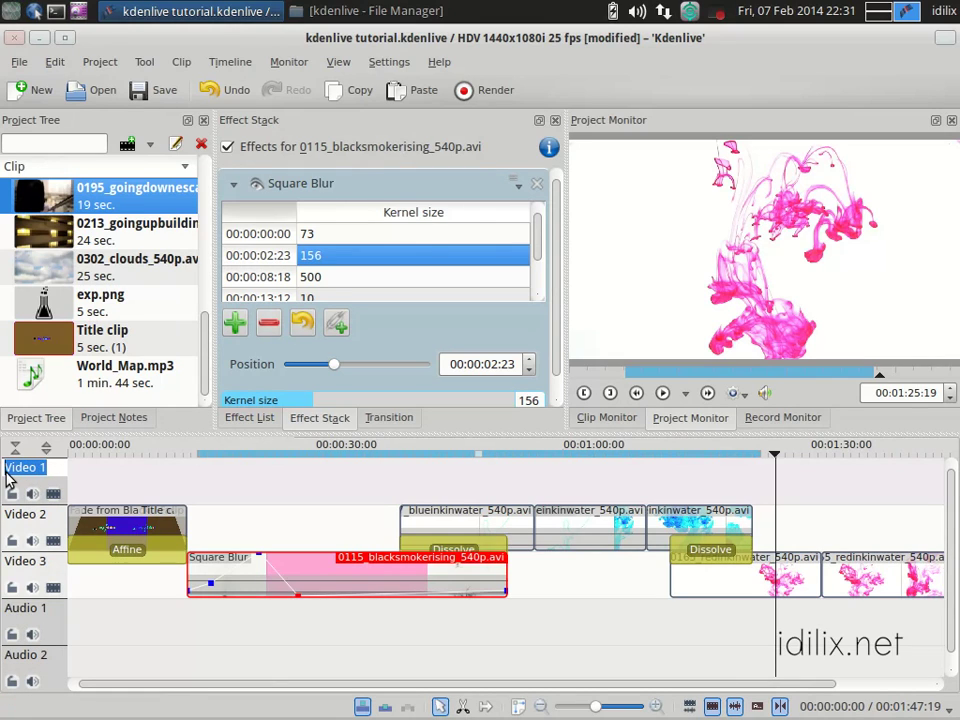
text(ac)
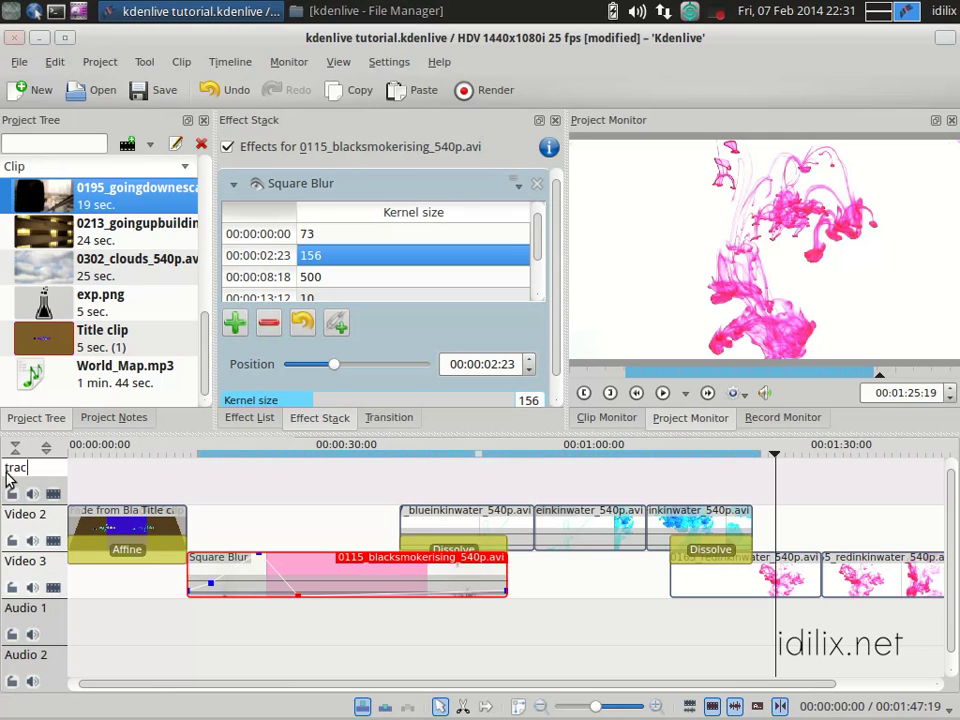
click(22, 485)
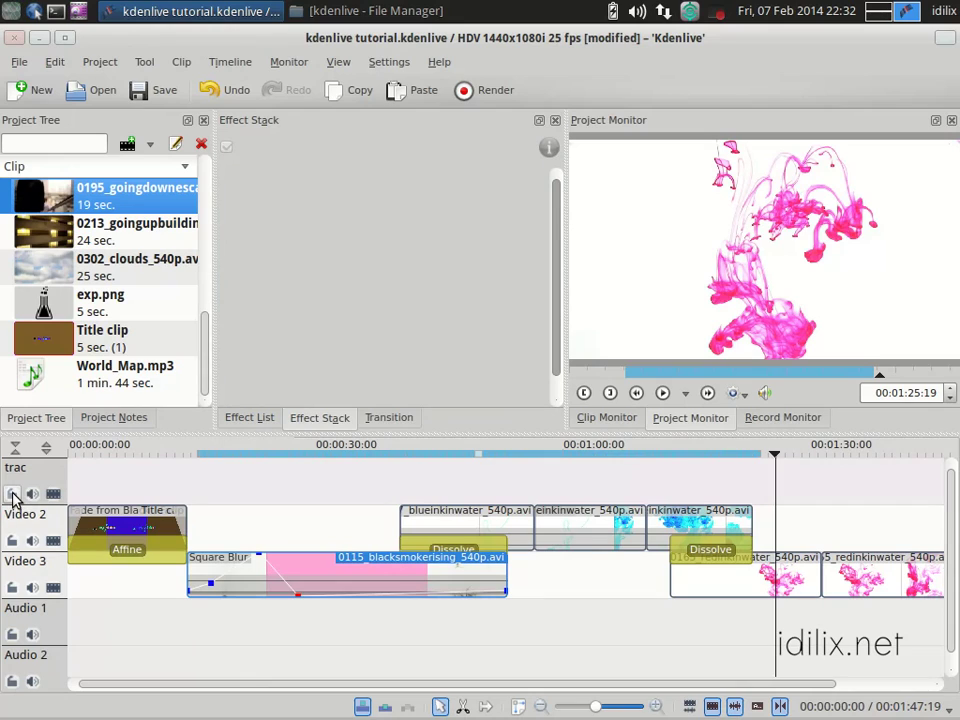
- Switch the trac track's lock, mute and hide-video controls on and off, and enlarge all track heights before restoring them
click(12, 494)
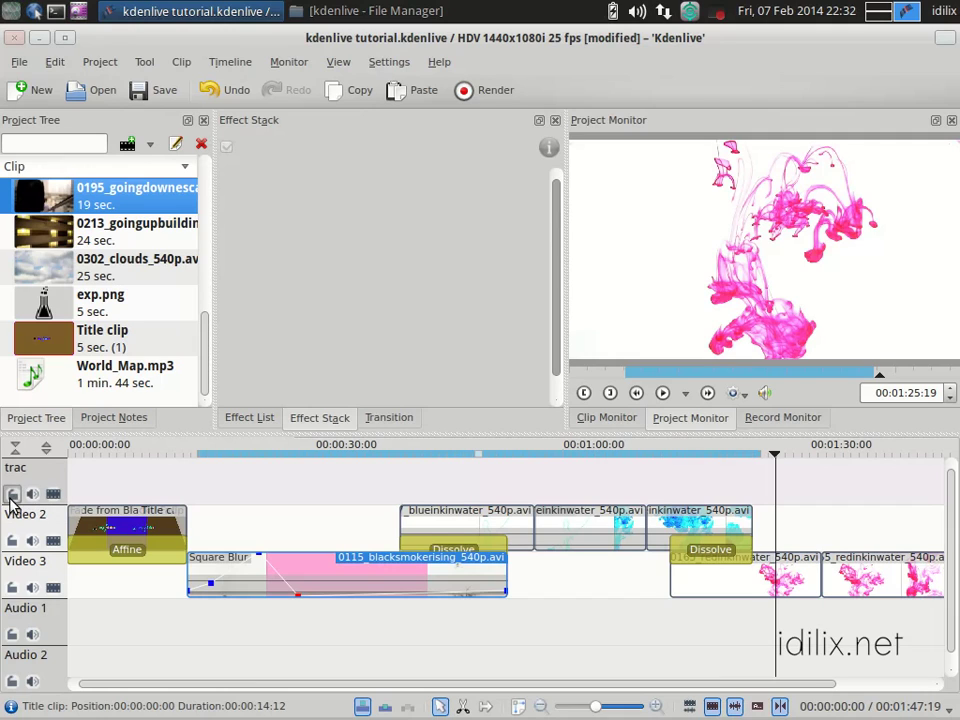
click(12, 494)
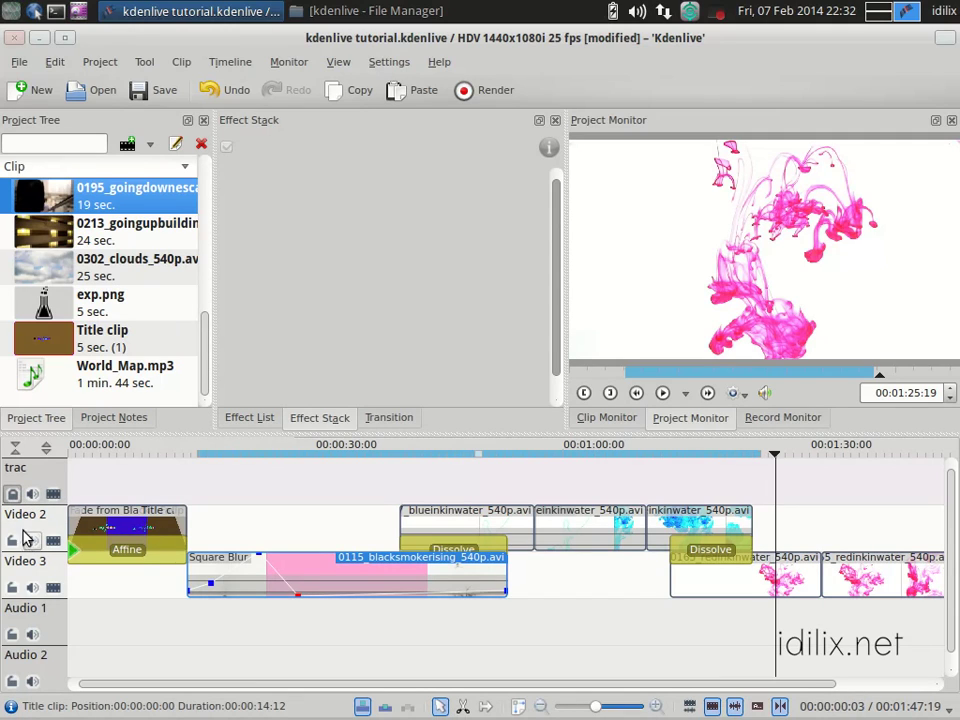
click(12, 494)
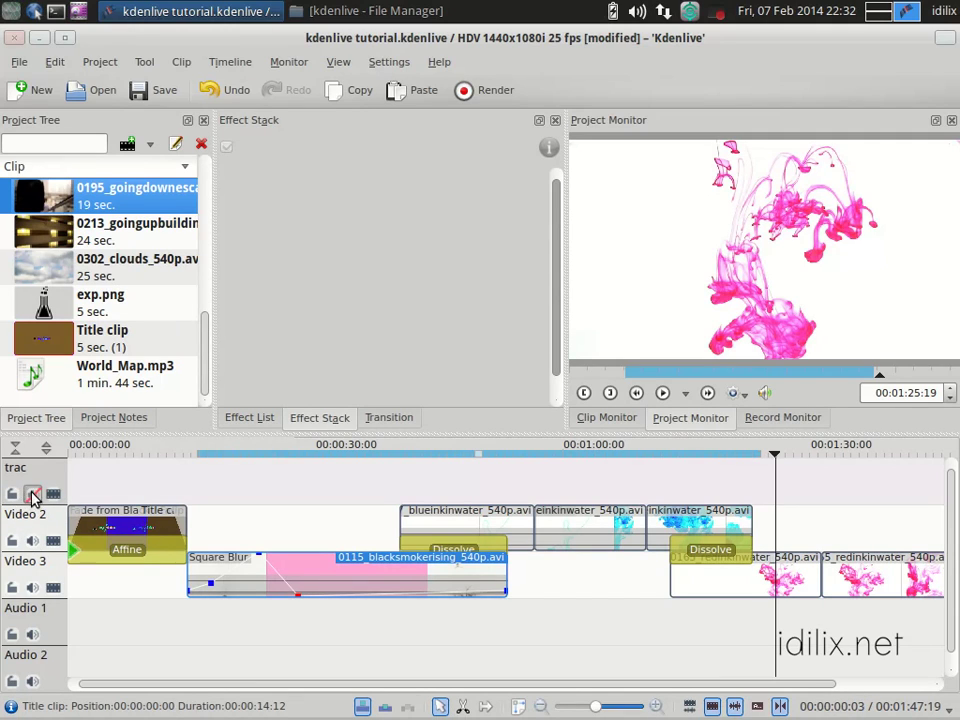
click(53, 494)
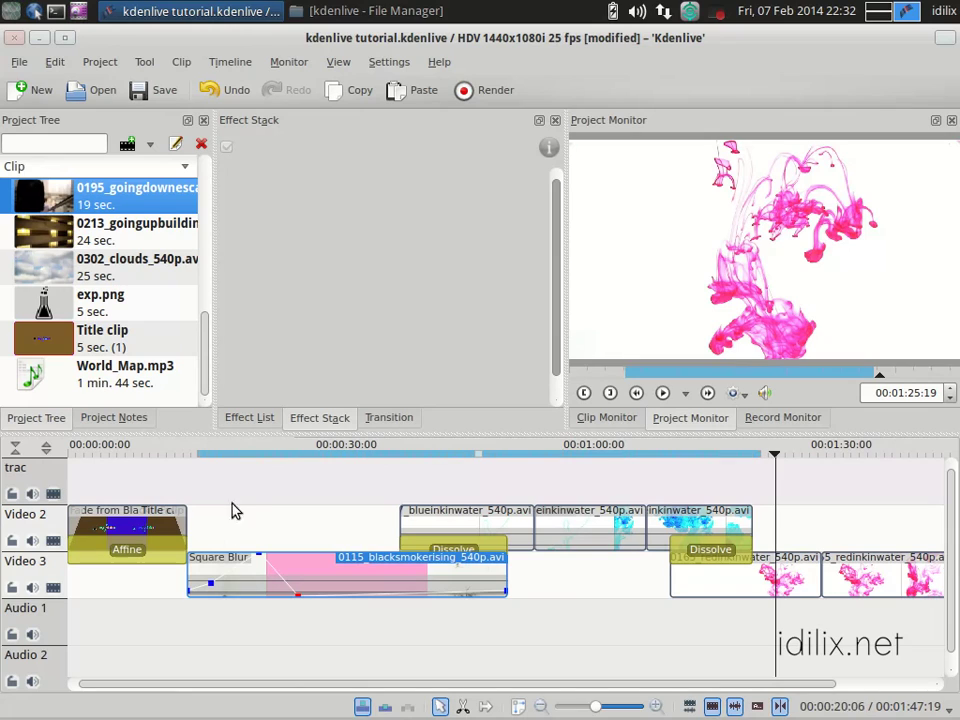
click(49, 450)
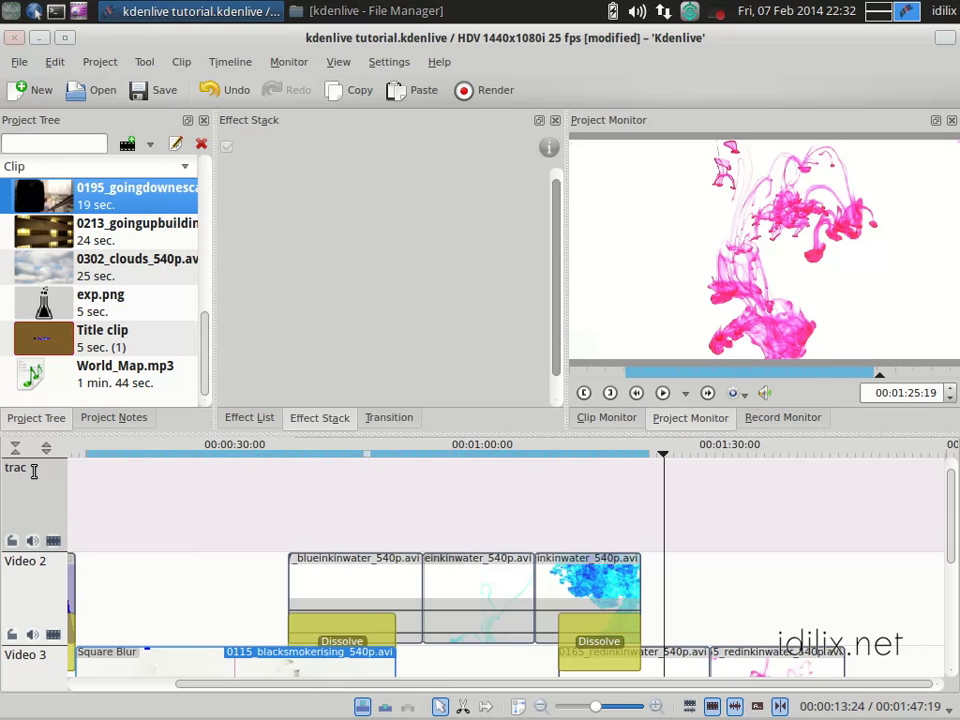
click(16, 447)
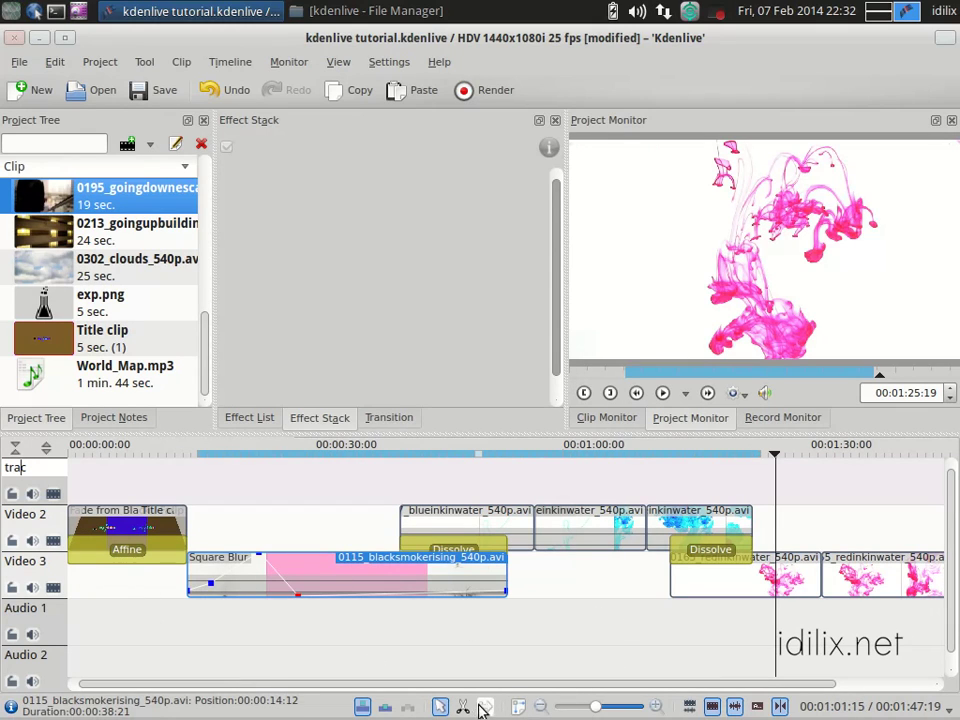
- Fit the timeline zoom to the whole project, try closer zoom levels, and return to level 5/13
mouse_move(535, 712)
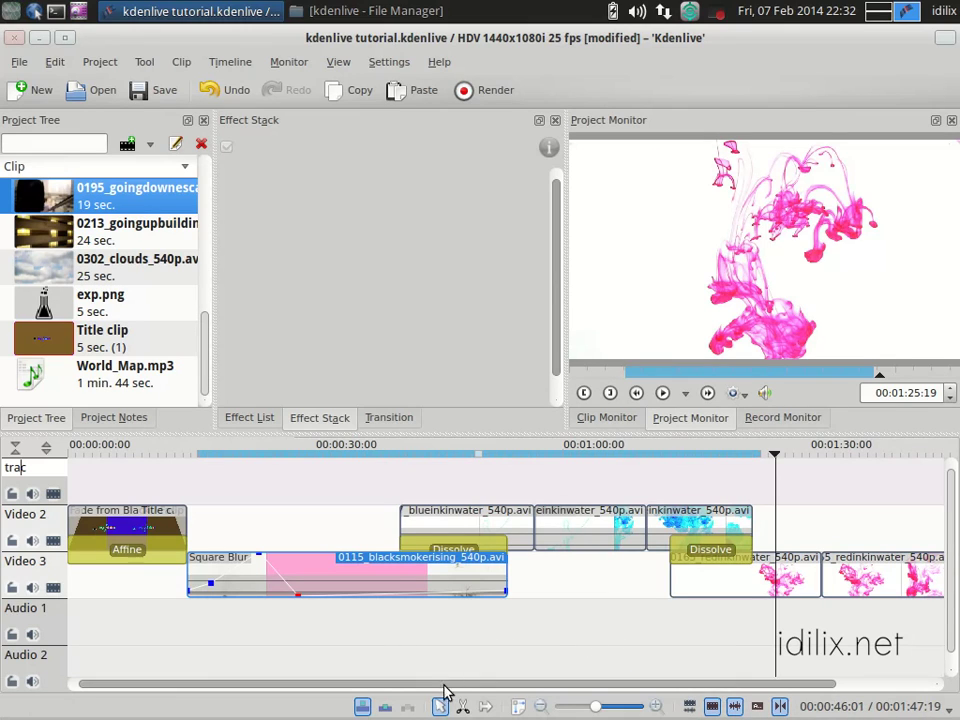
click(519, 707)
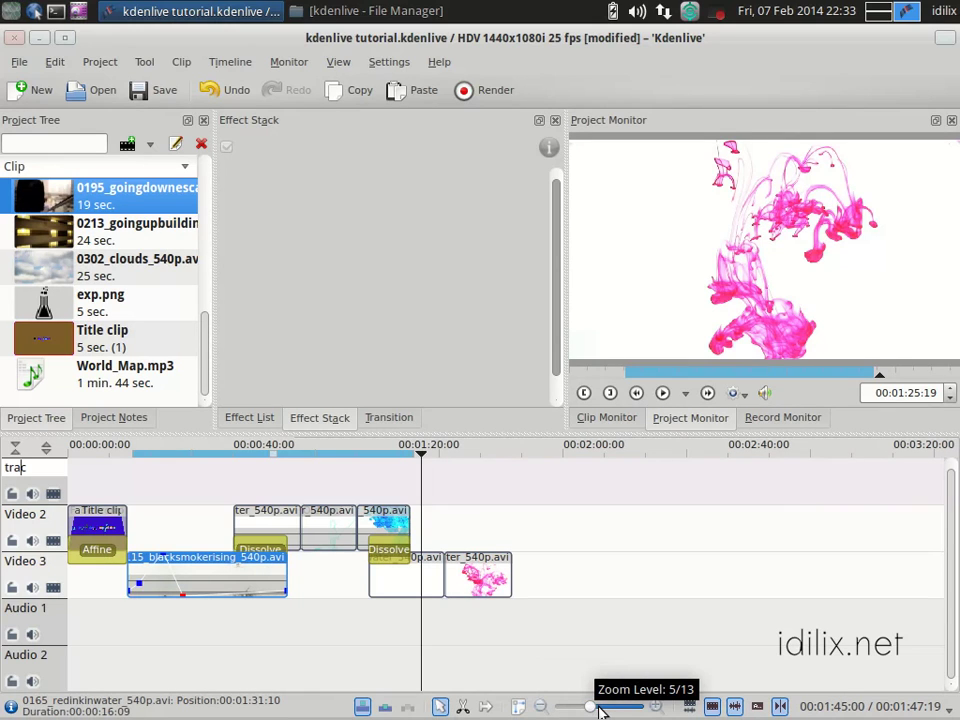
scroll(599, 708, up, 2)
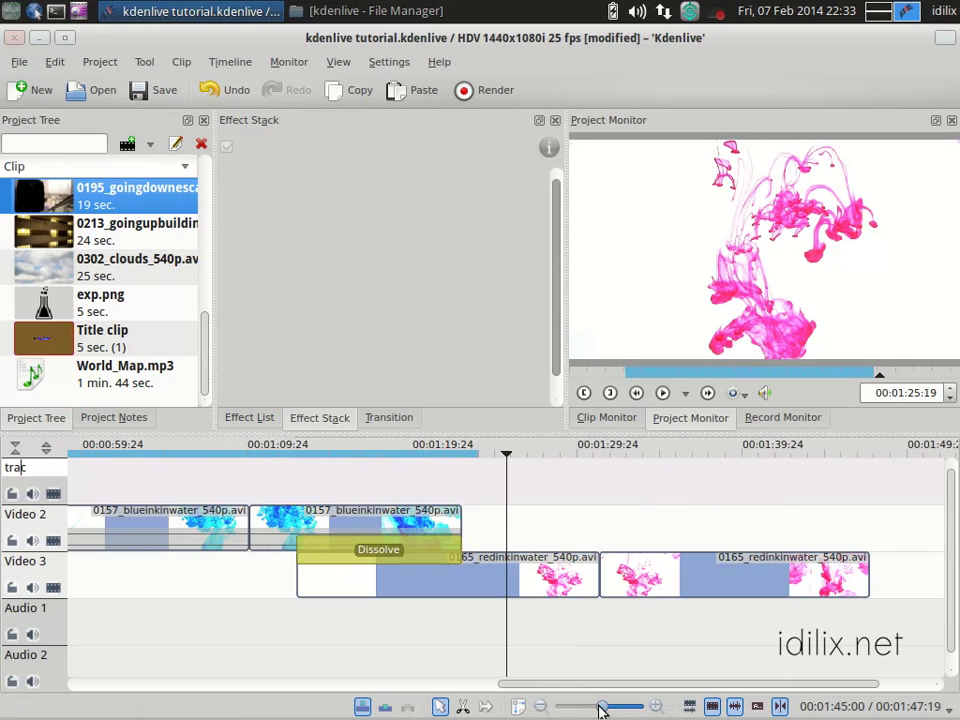
scroll(599, 708, down, 3)
scroll(599, 708, up, 1)
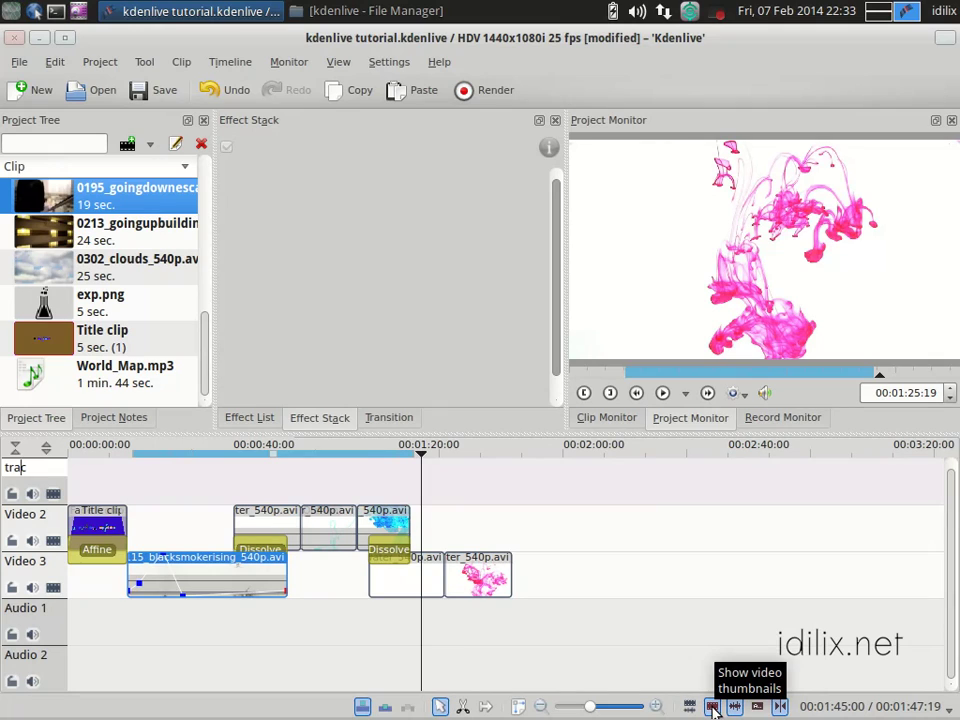
- Toggle the video and audio thumbnails off and back on, and snap the last redinkinwater clip against the one before it on Video 3
click(713, 707)
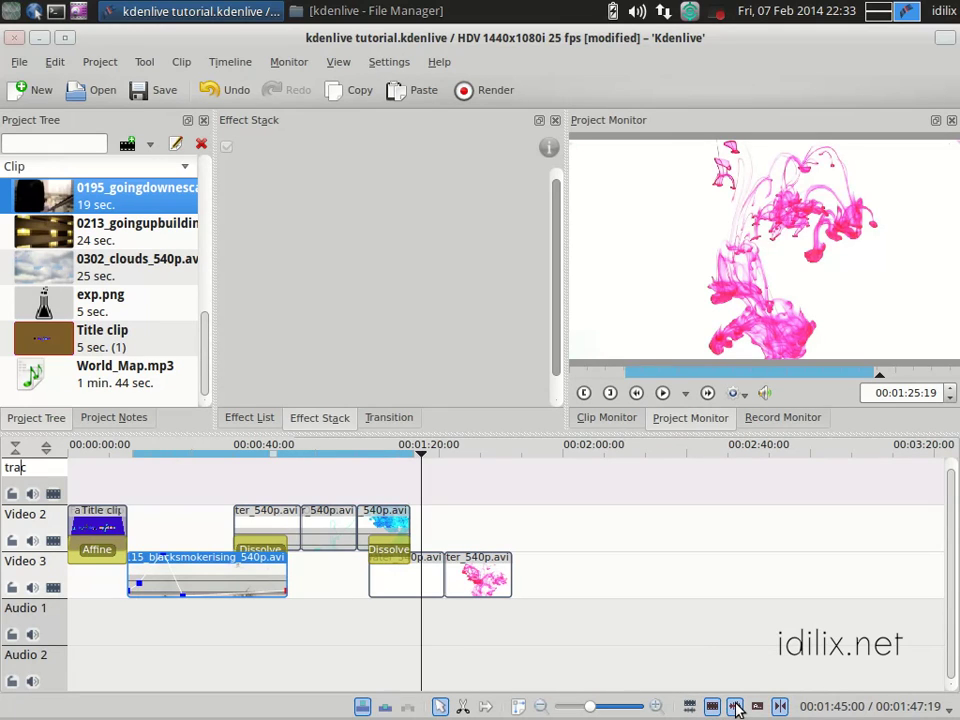
click(735, 707)
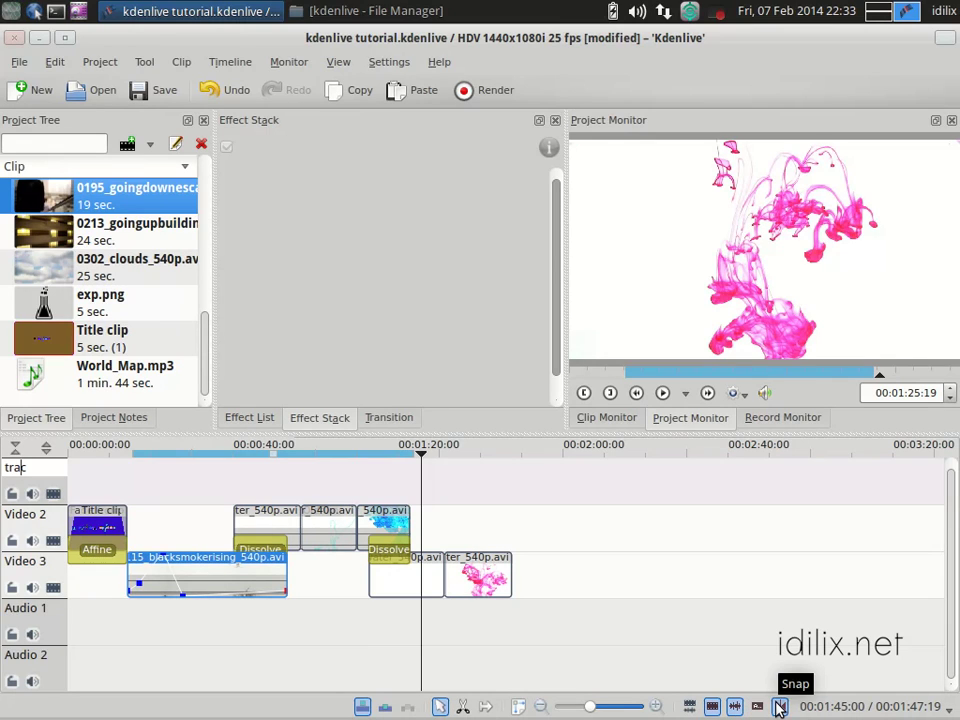
mouse_move(475, 578)
mouse_down()
mouse_move(505, 578)
mouse_move(476, 579)
mouse_move(487, 580)
mouse_move(484, 566)
mouse_move(503, 566)
mouse_move(474, 565)
mouse_up()
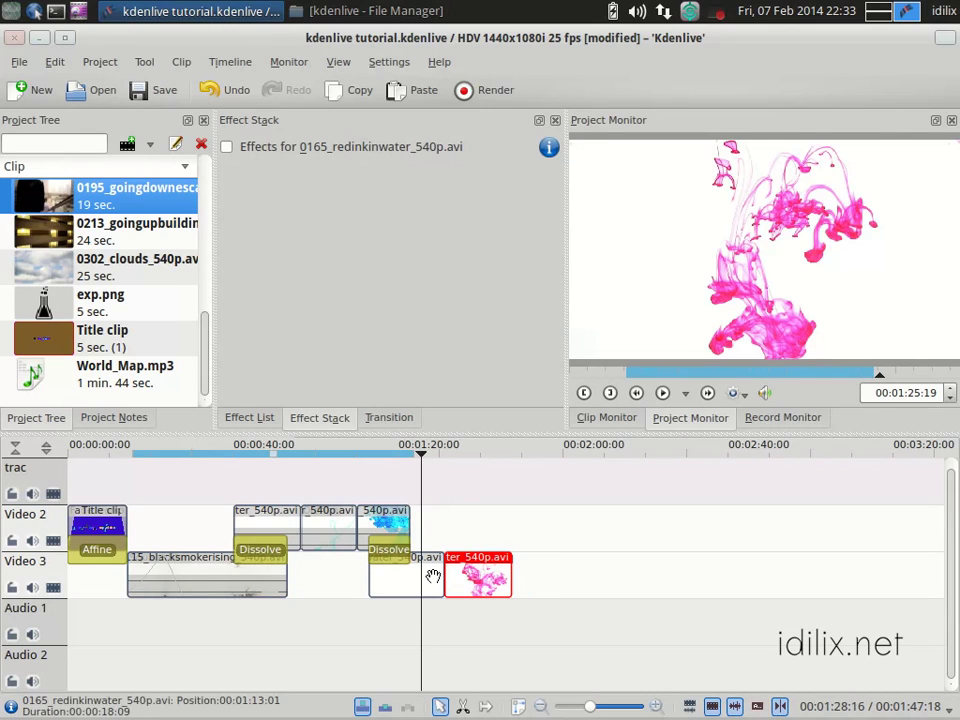
click(450, 579)
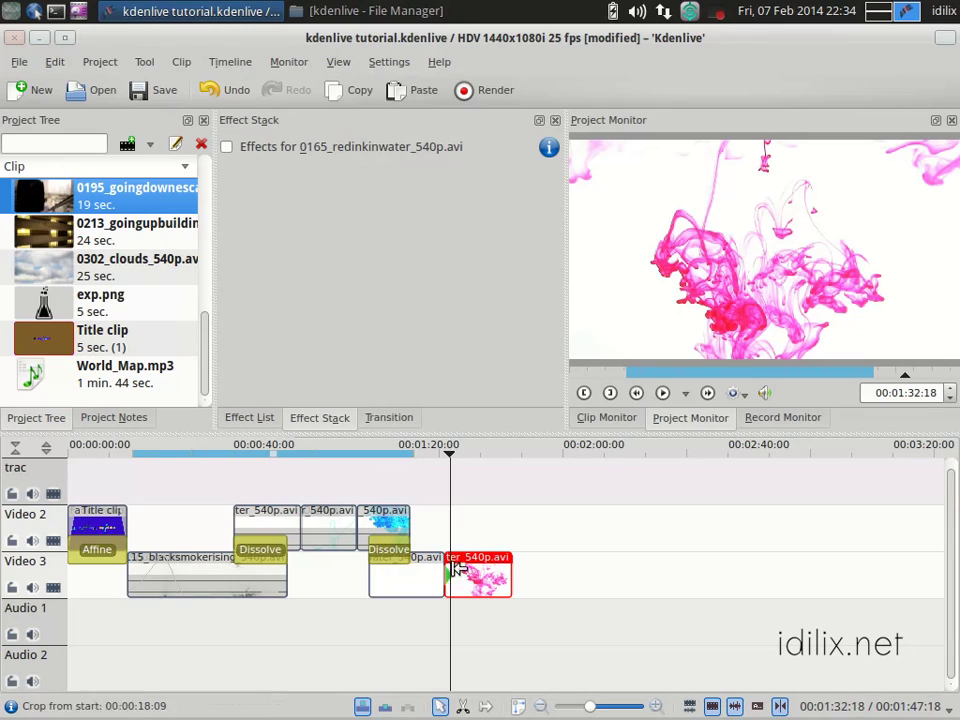
- Select all the clips on the Video 2 and Video 3 tracks together and group them
click(400, 576)
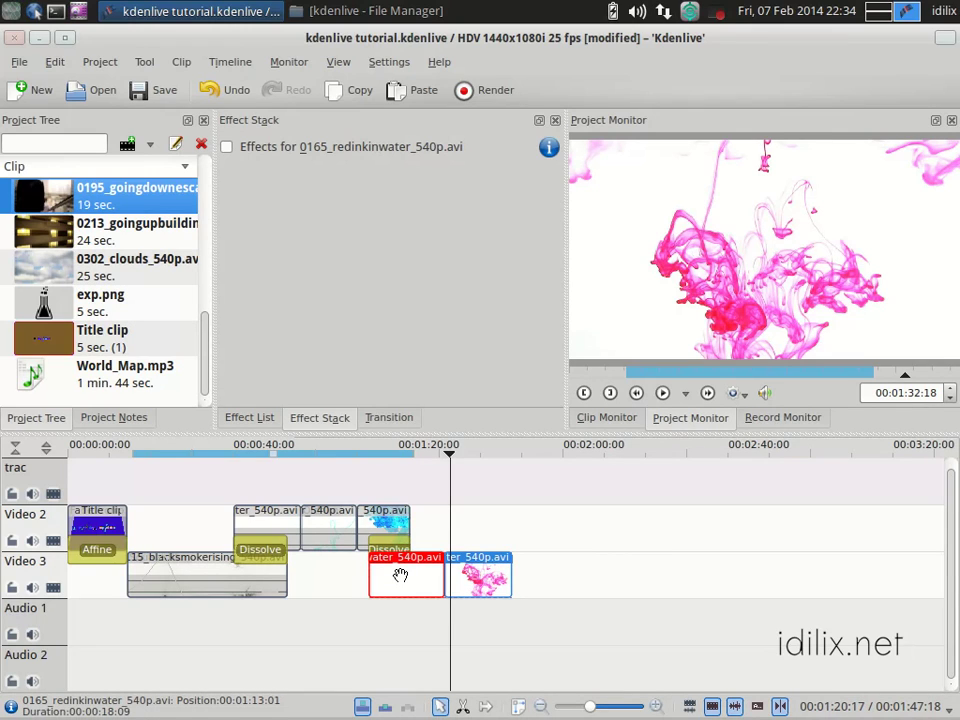
ctrl+click(380, 522)
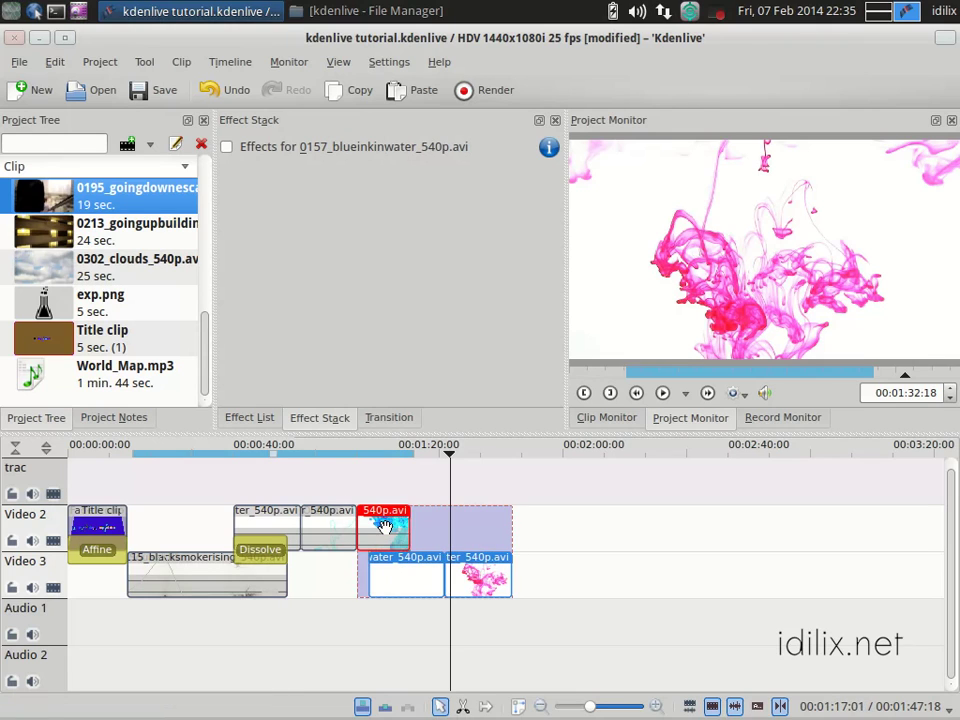
click(342, 522)
click(253, 516)
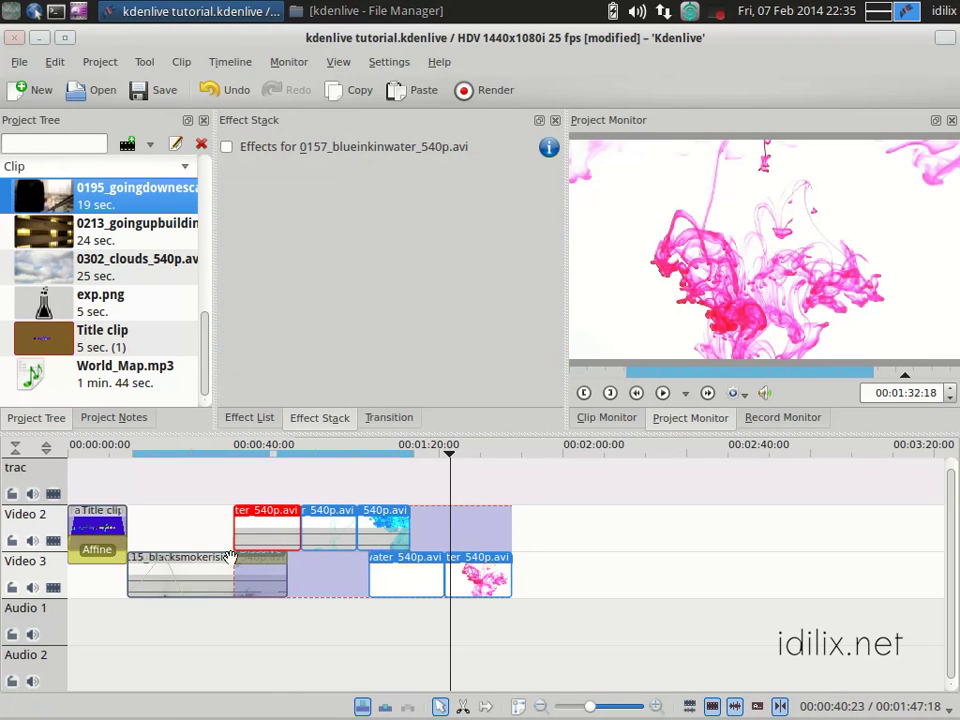
click(166, 563)
click(101, 521)
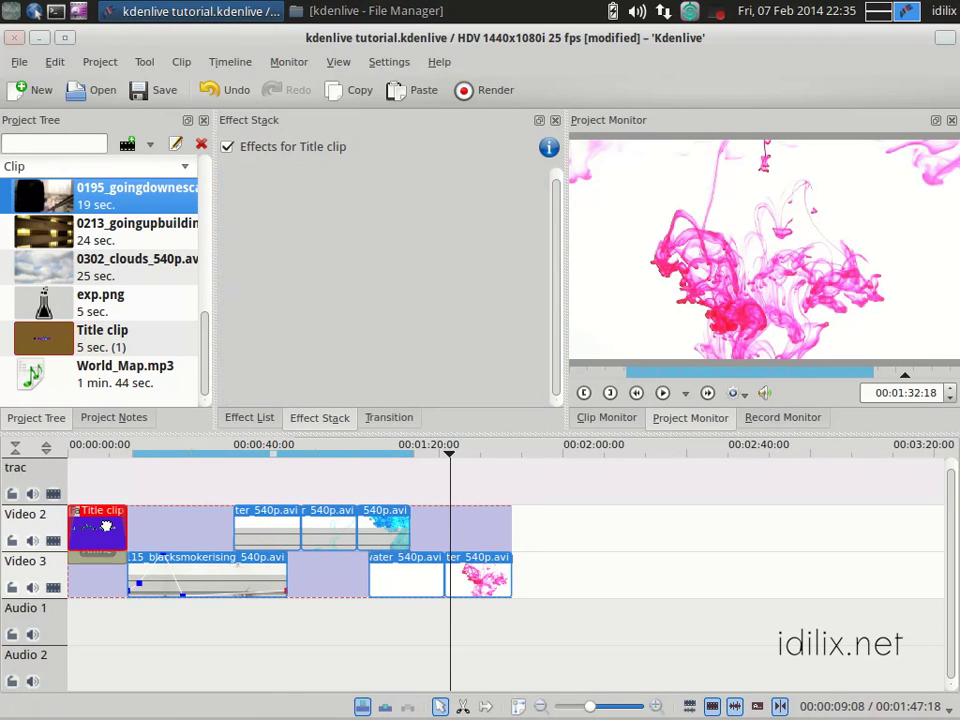
right_click(336, 538)
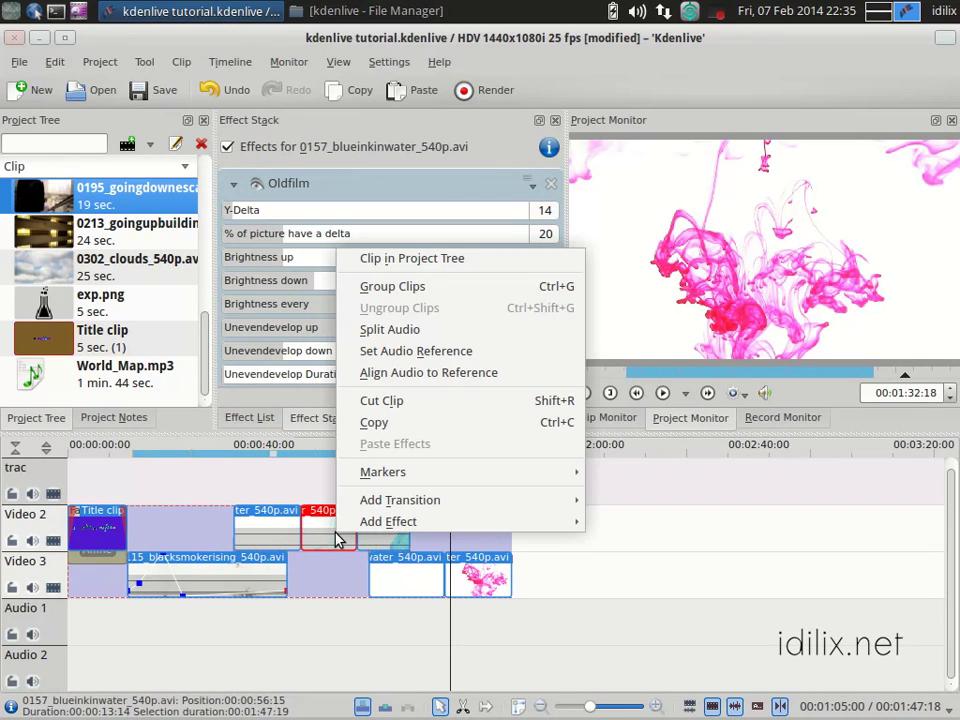
click(398, 297)
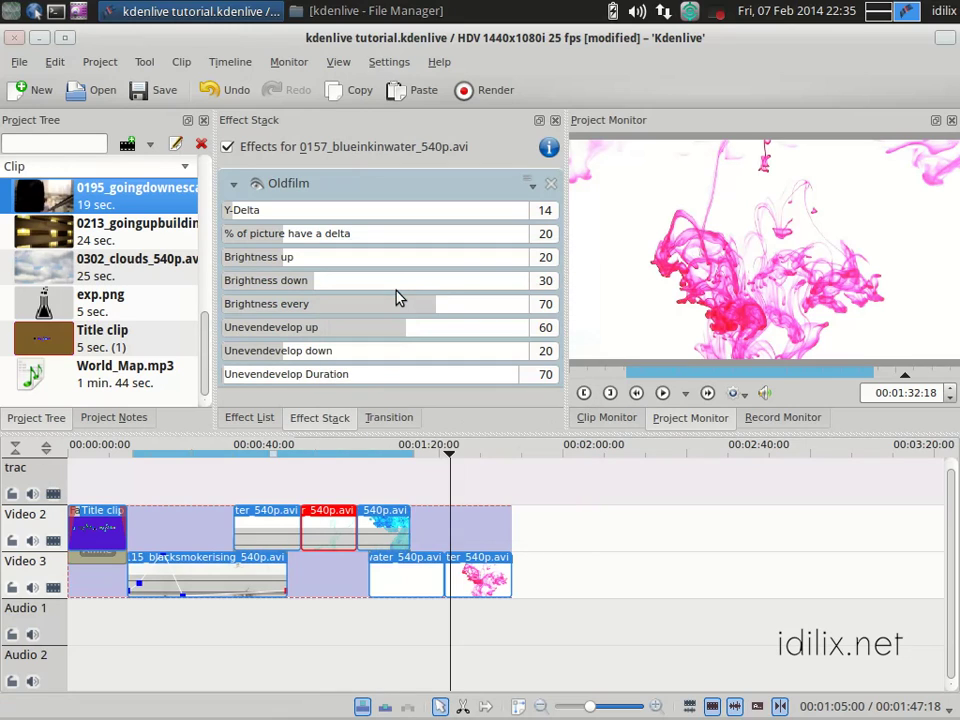
- Try moving the grouped clips along the timeline, and select the Dissolve and Affine transitions within the group
click(274, 525)
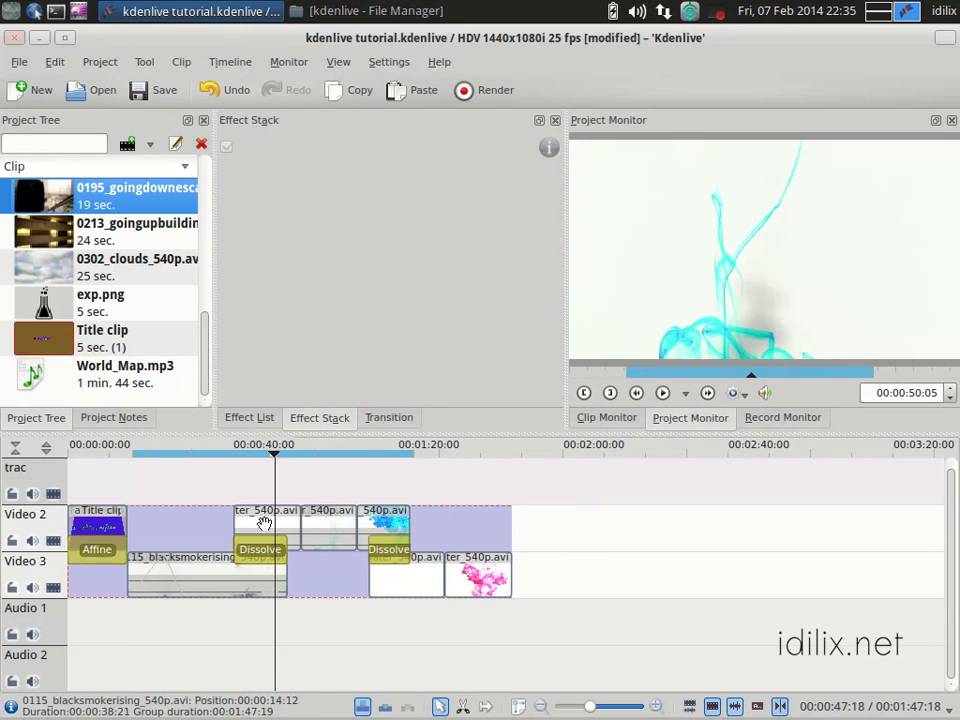
drag(248, 518, 228, 550)
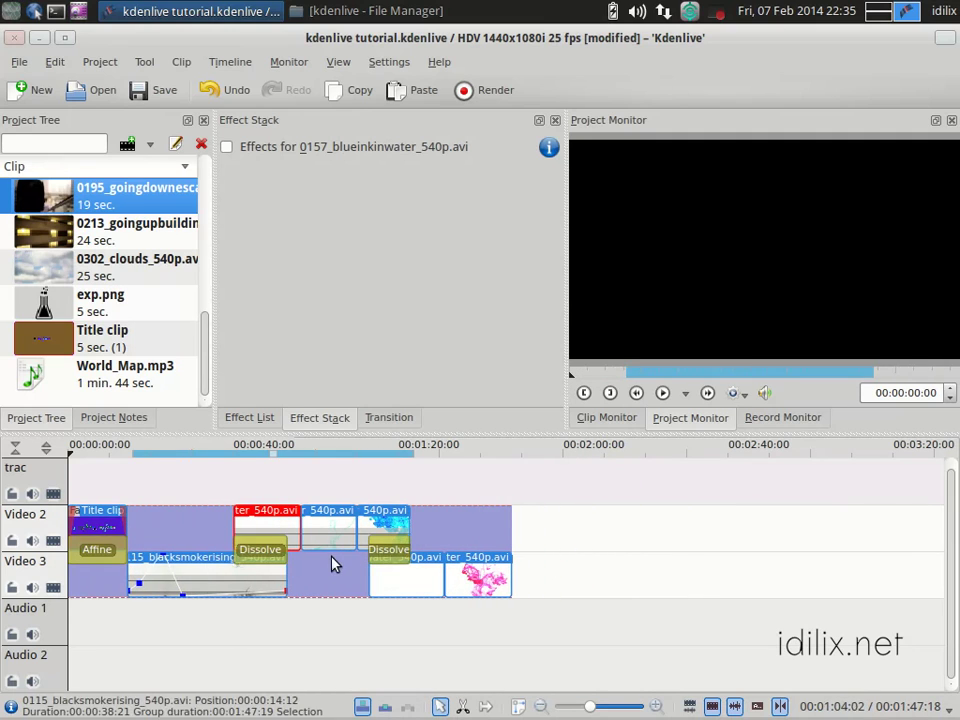
click(387, 550)
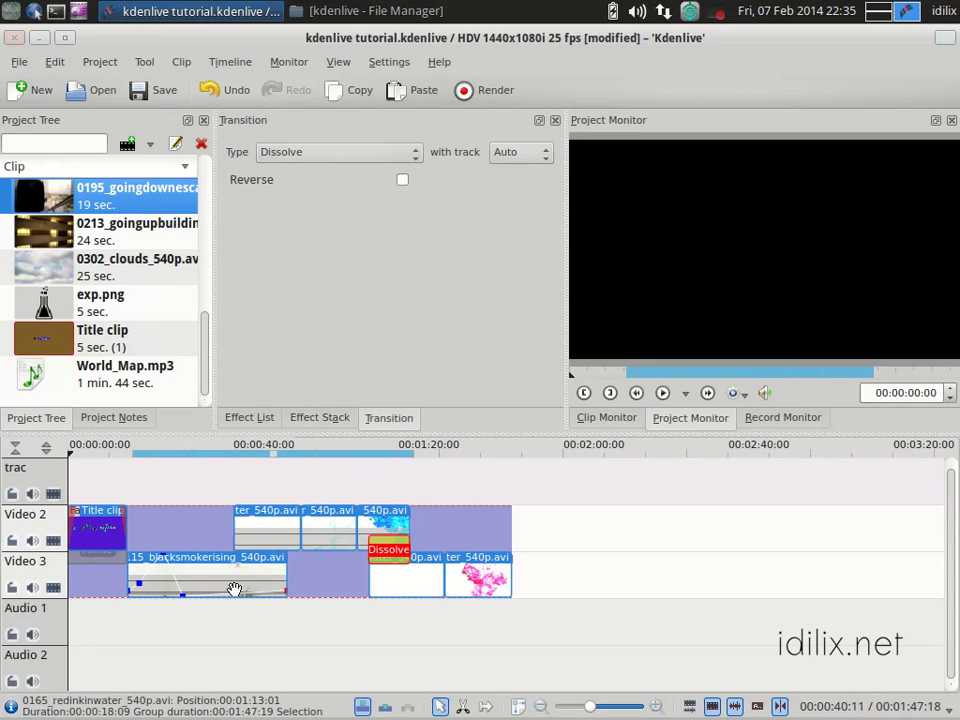
click(110, 551)
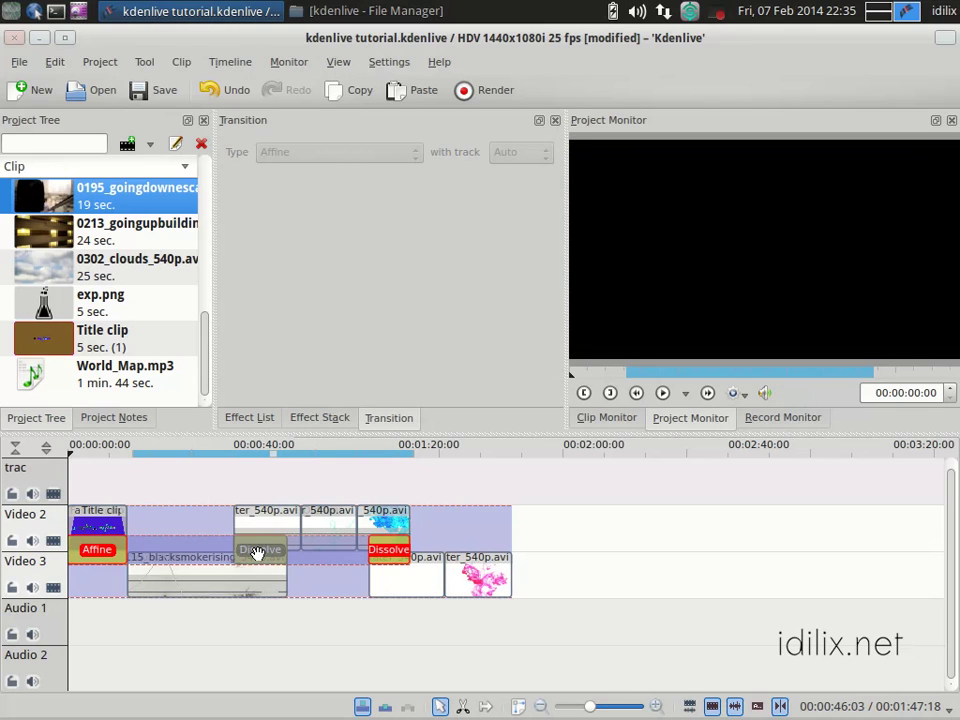
right_click(258, 553)
key(Escape)
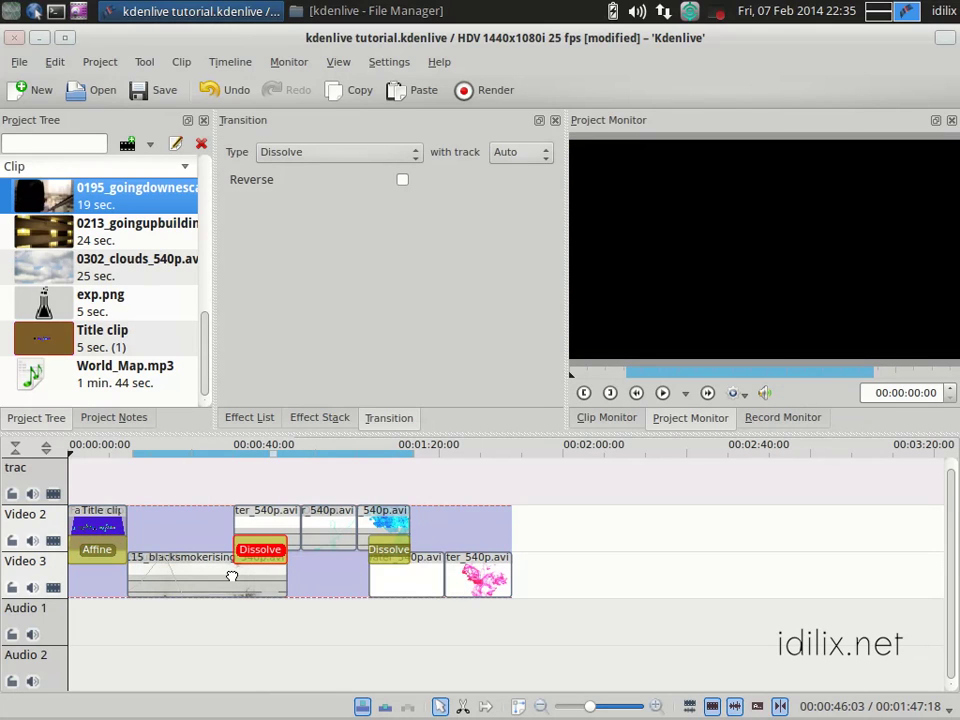
- Ungroup the clips on the Video 2 and Video 3 tracks
right_click(232, 582)
click(289, 331)
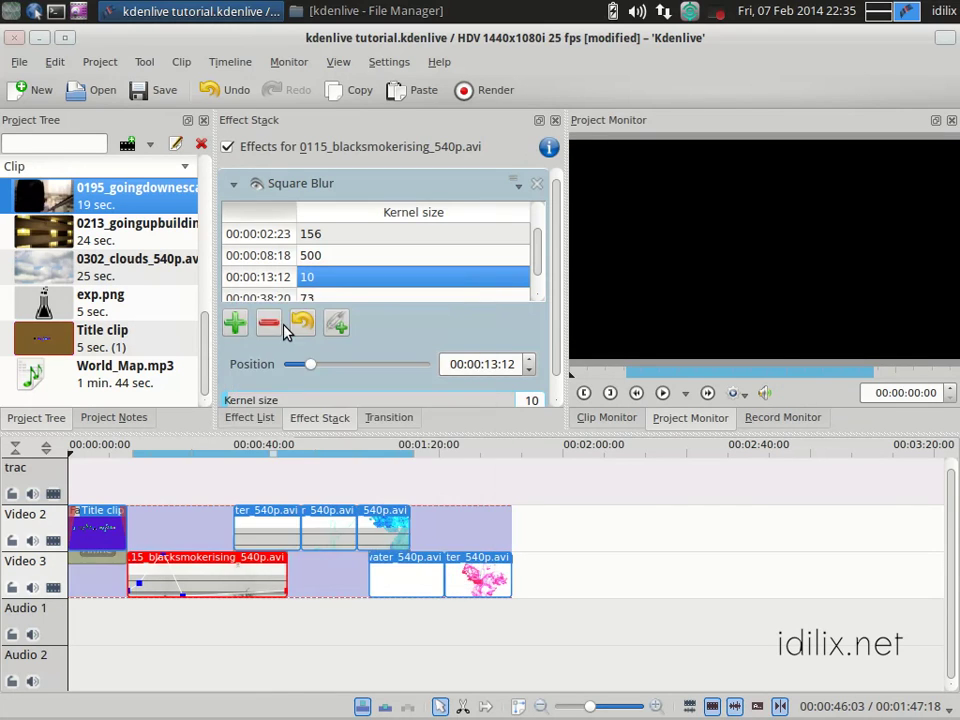
right_click(325, 540)
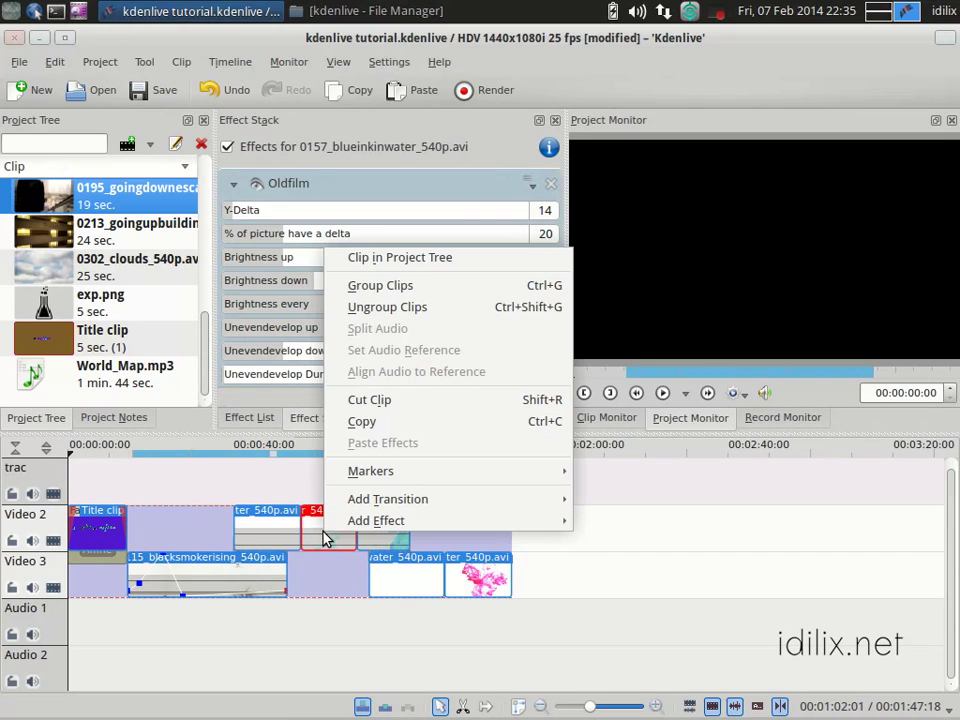
click(421, 307)
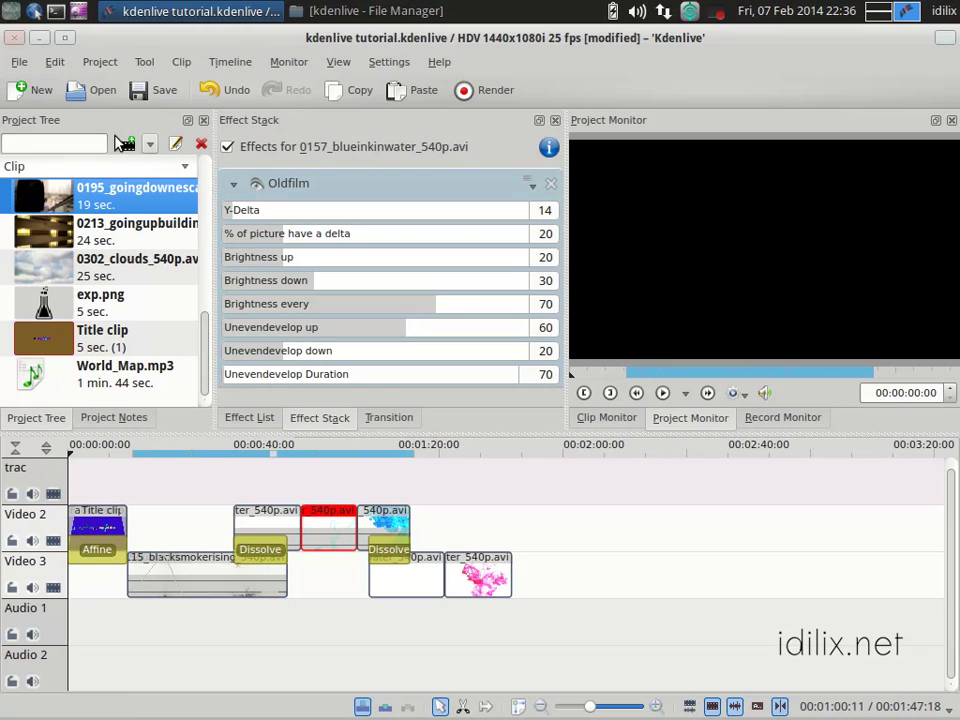
- Search the project's online resources for "bird" using the Freesound Audio Library service
click(54, 63)
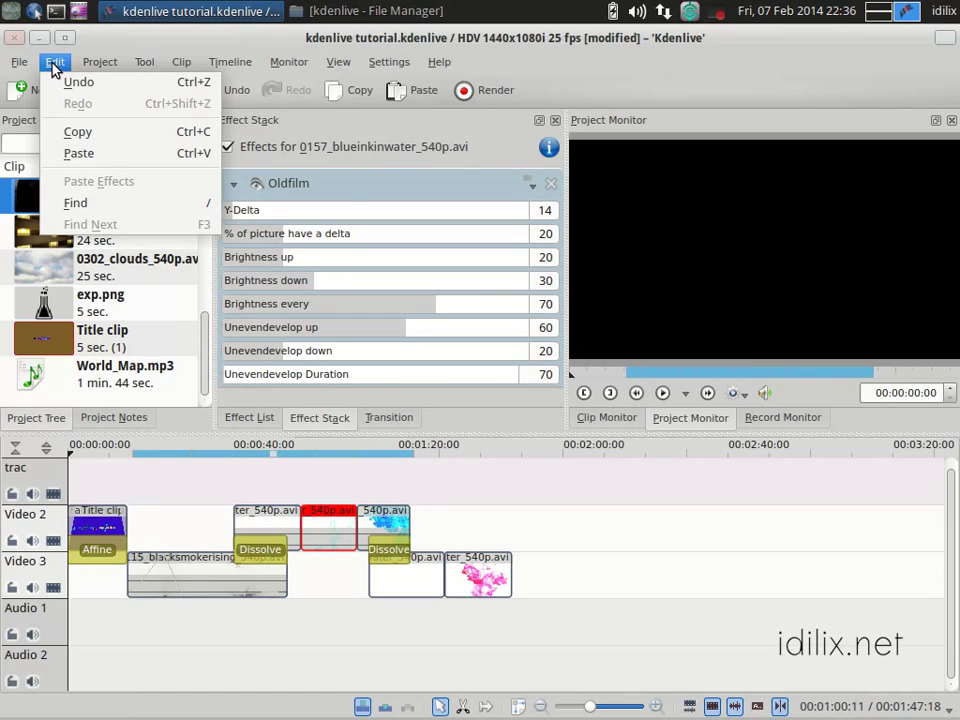
mouse_move(95, 68)
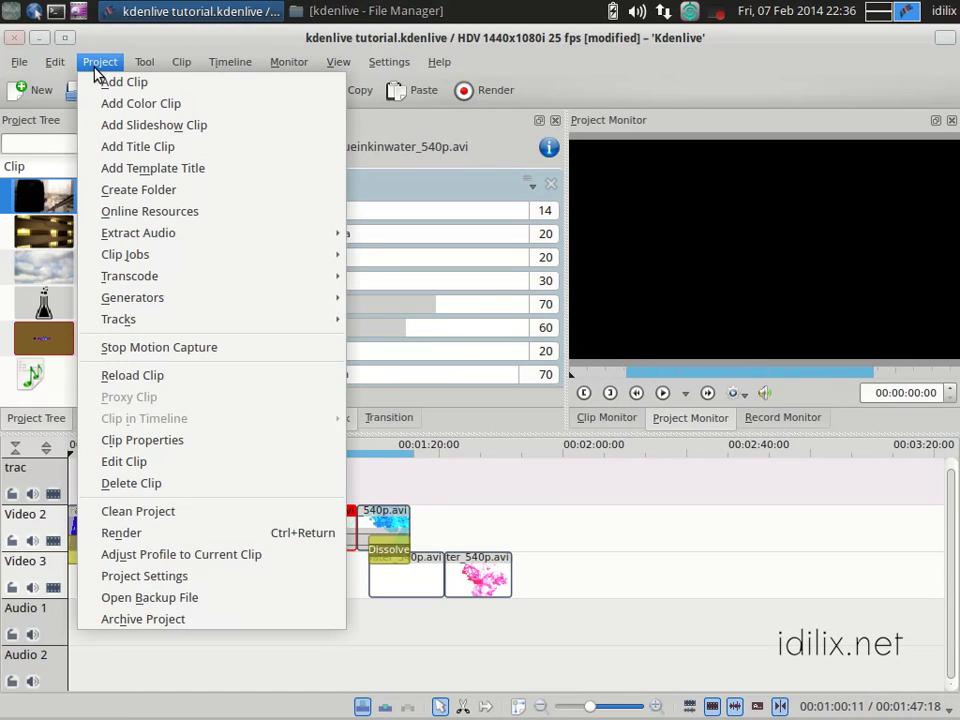
click(158, 219)
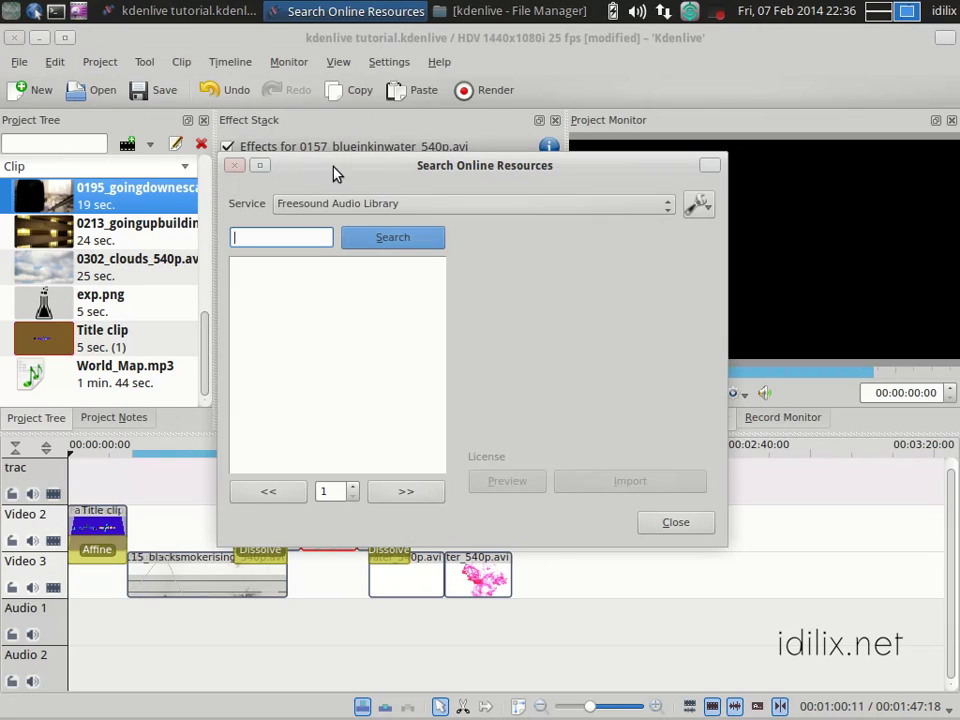
click(526, 205)
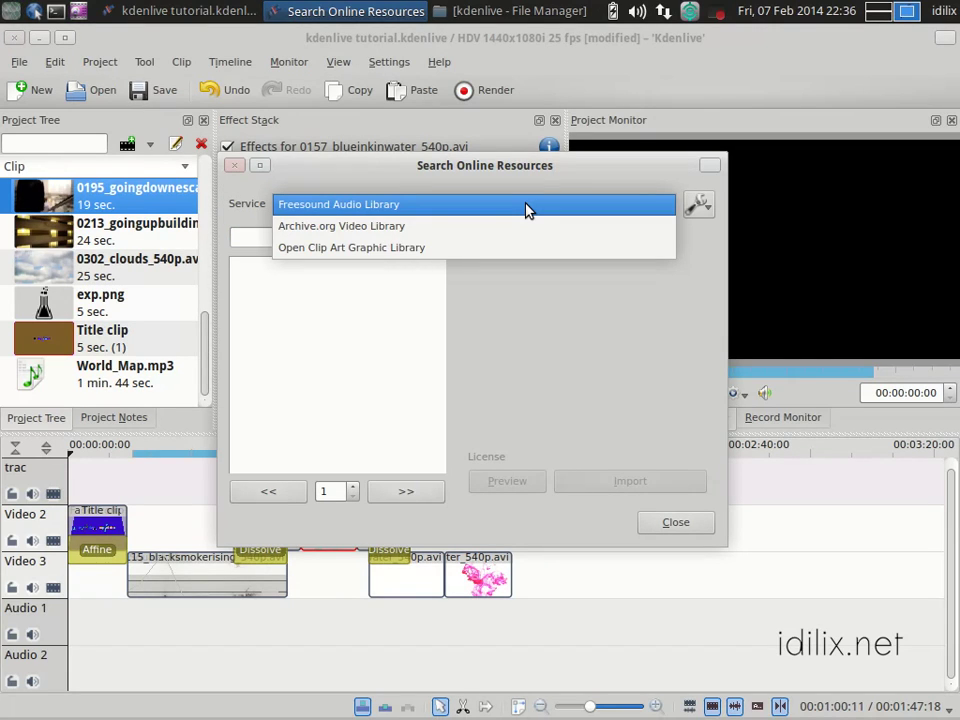
click(298, 205)
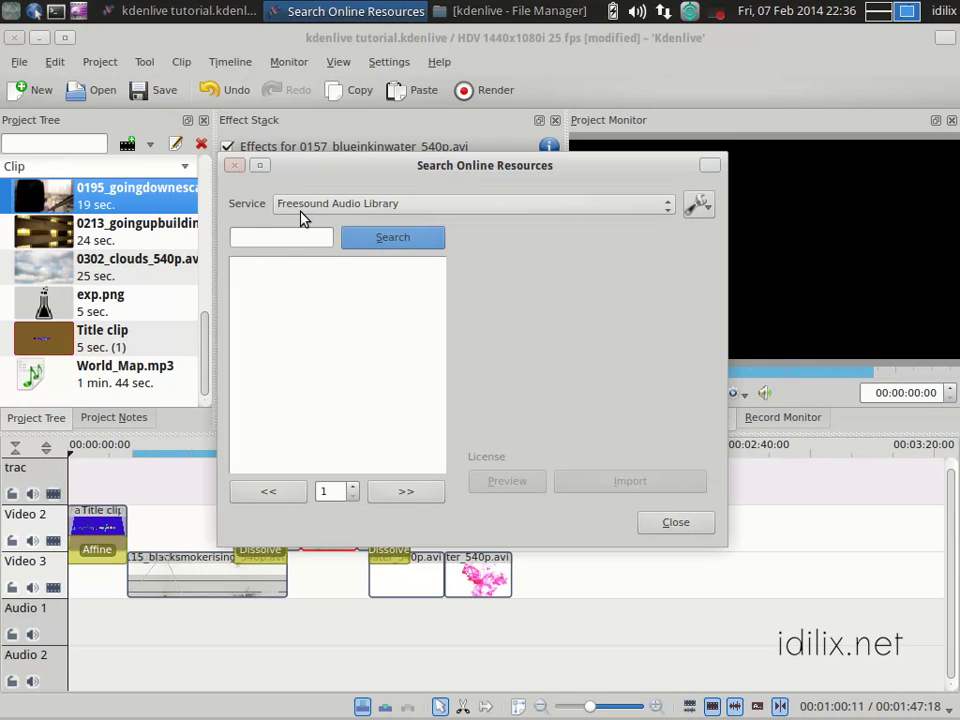
click(289, 236)
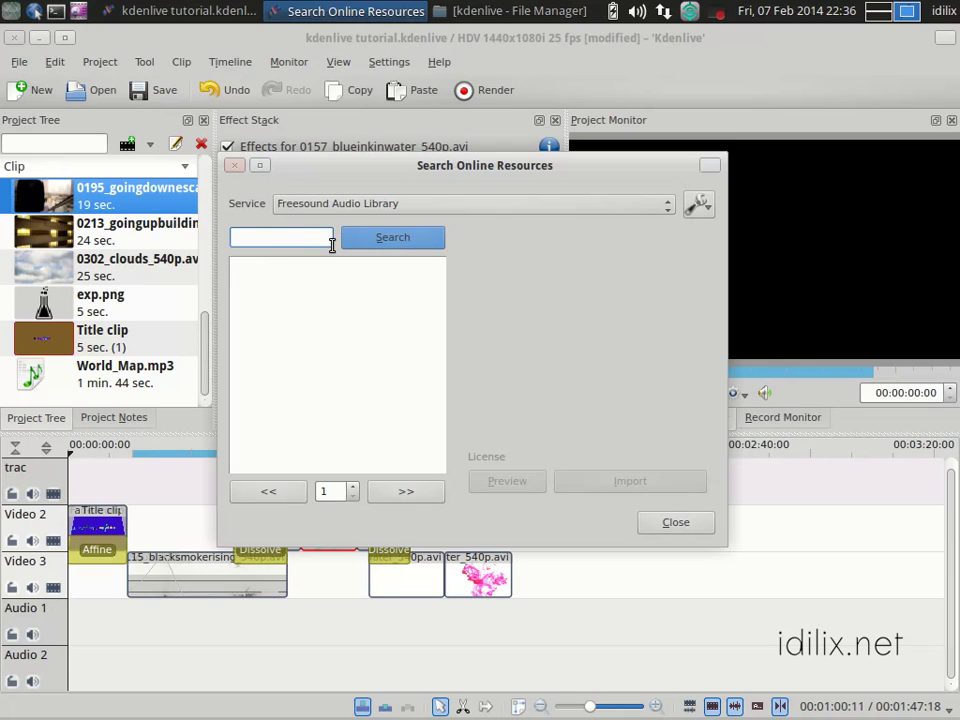
text(bl)
key(Return)
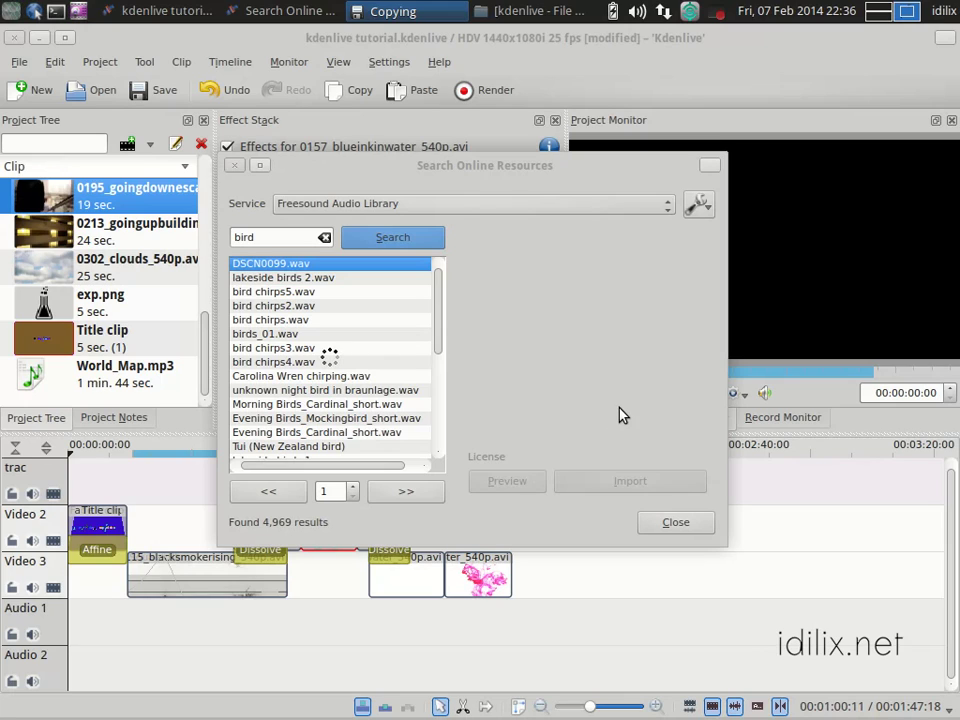
- Import the DSCN0099.wav search result, save it in the Music folder, and close the online resources search
click(440, 310)
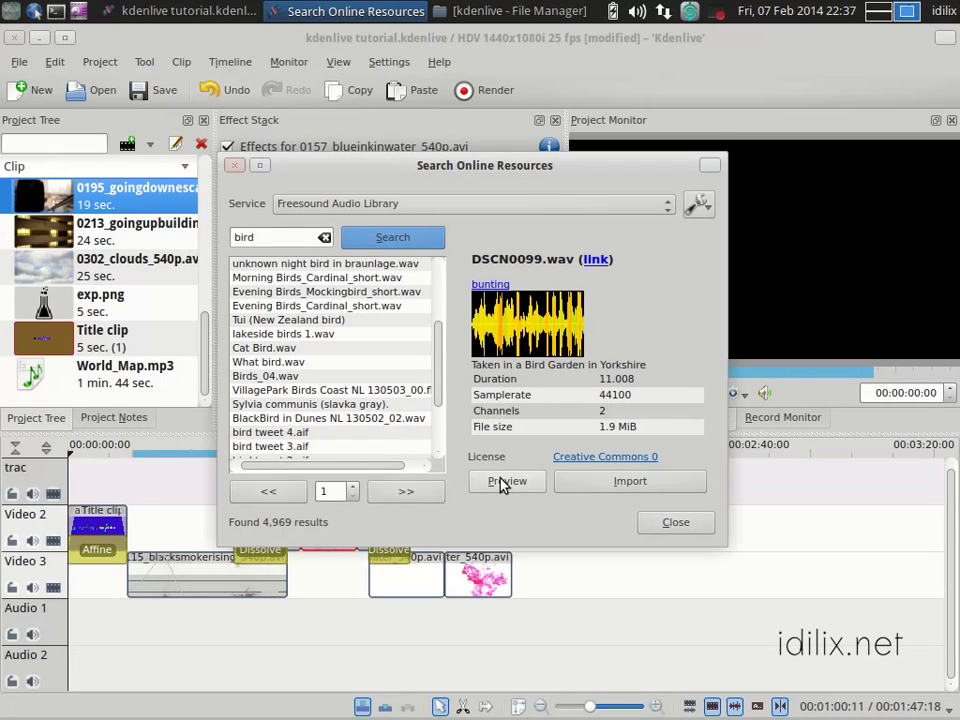
click(629, 483)
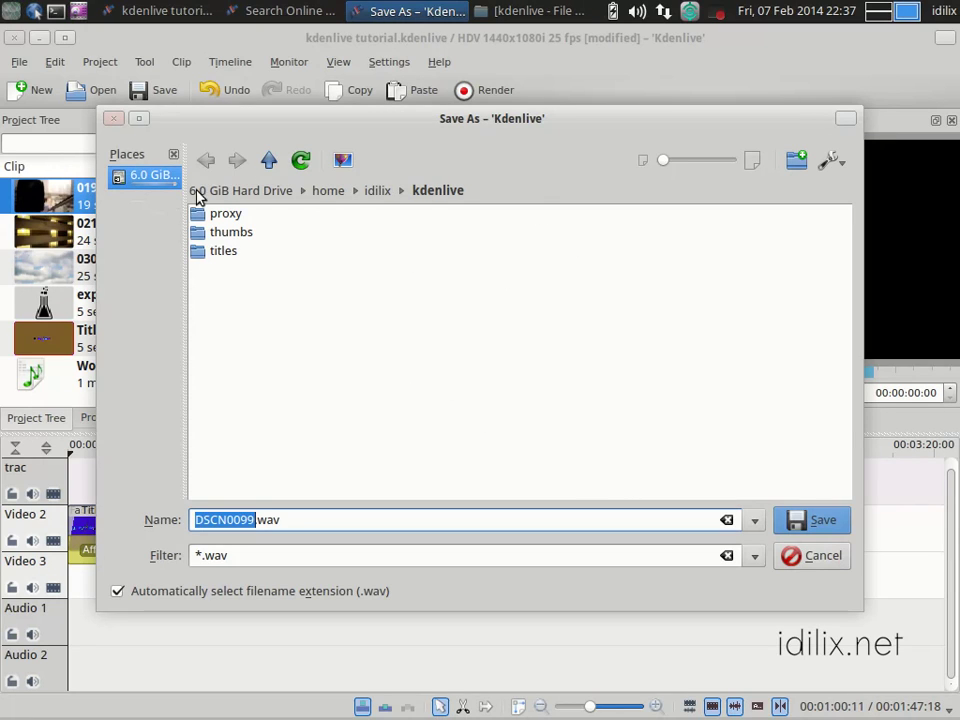
click(268, 160)
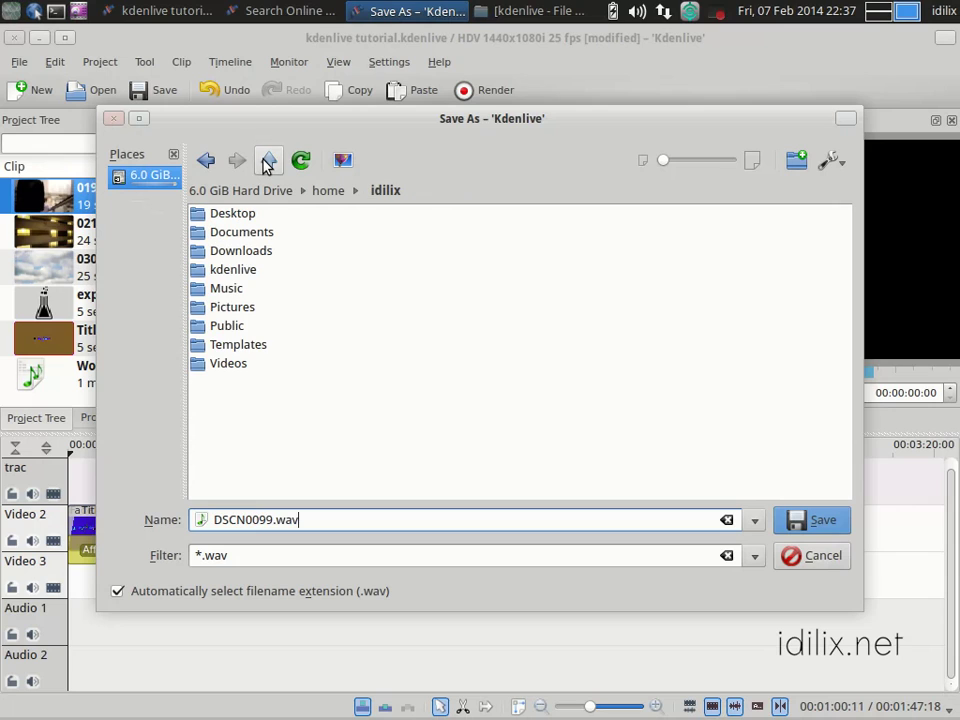
double_click(225, 290)
click(806, 520)
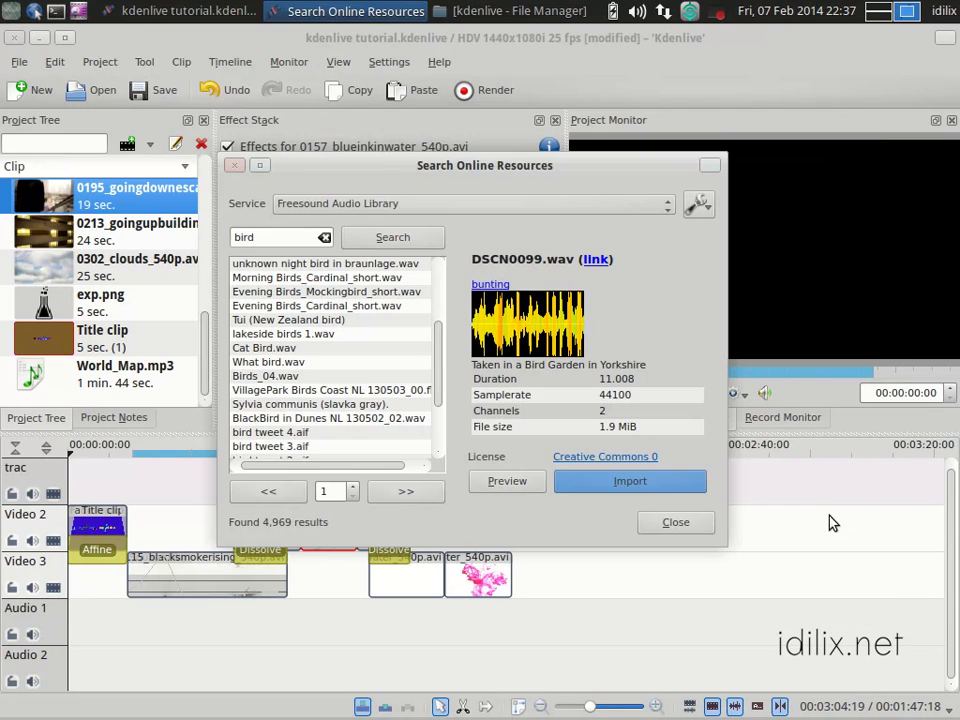
click(676, 523)
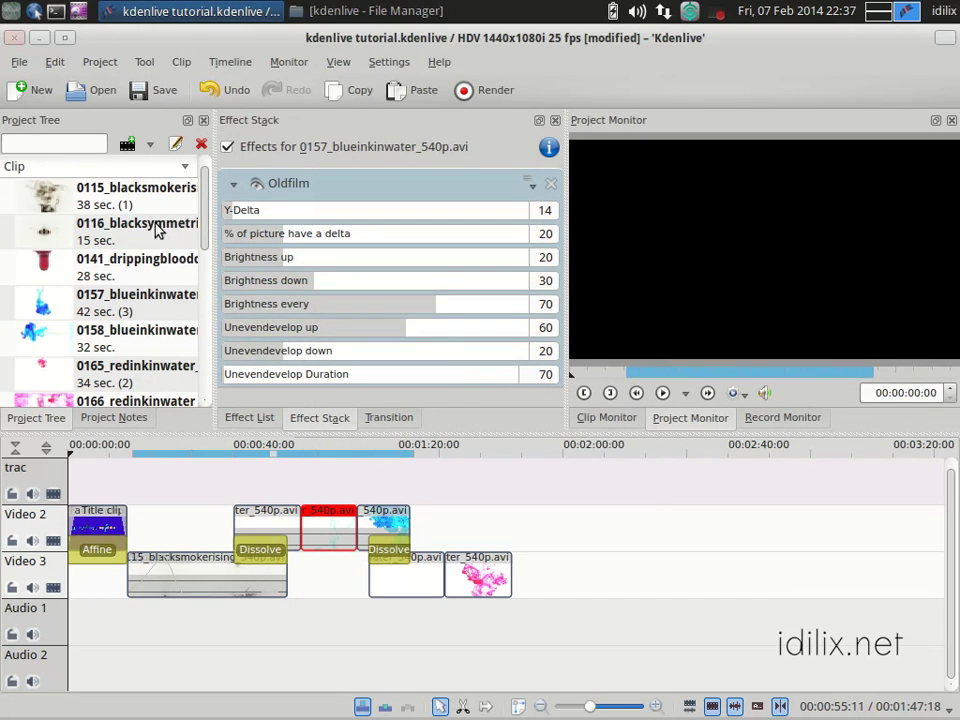
- Add DSCN0099.wav from the Music folder to the project's clips
click(126, 146)
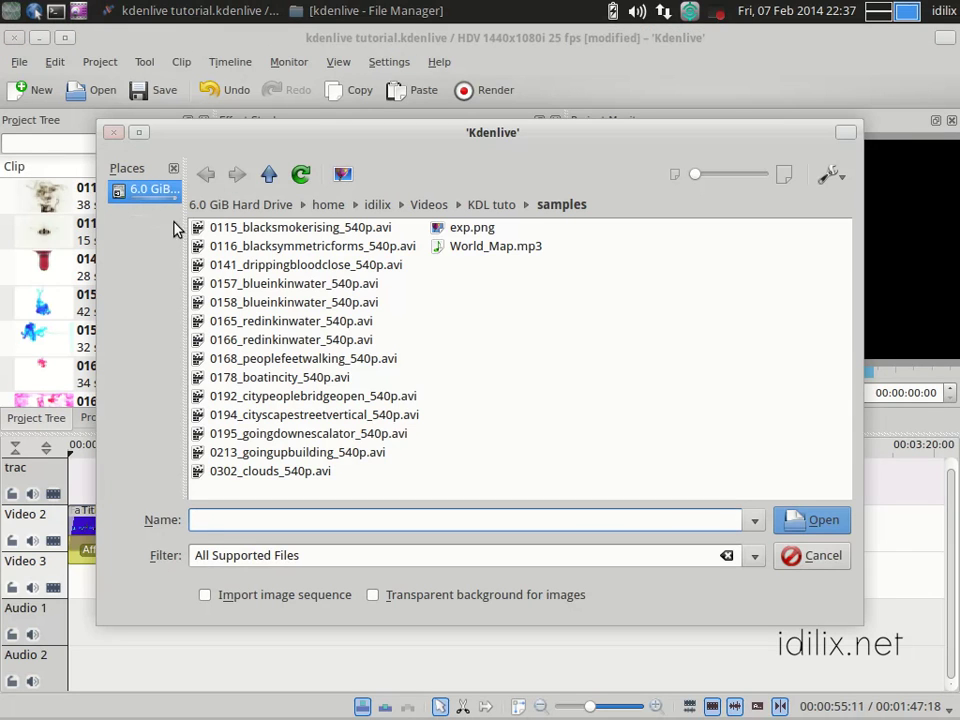
click(263, 180)
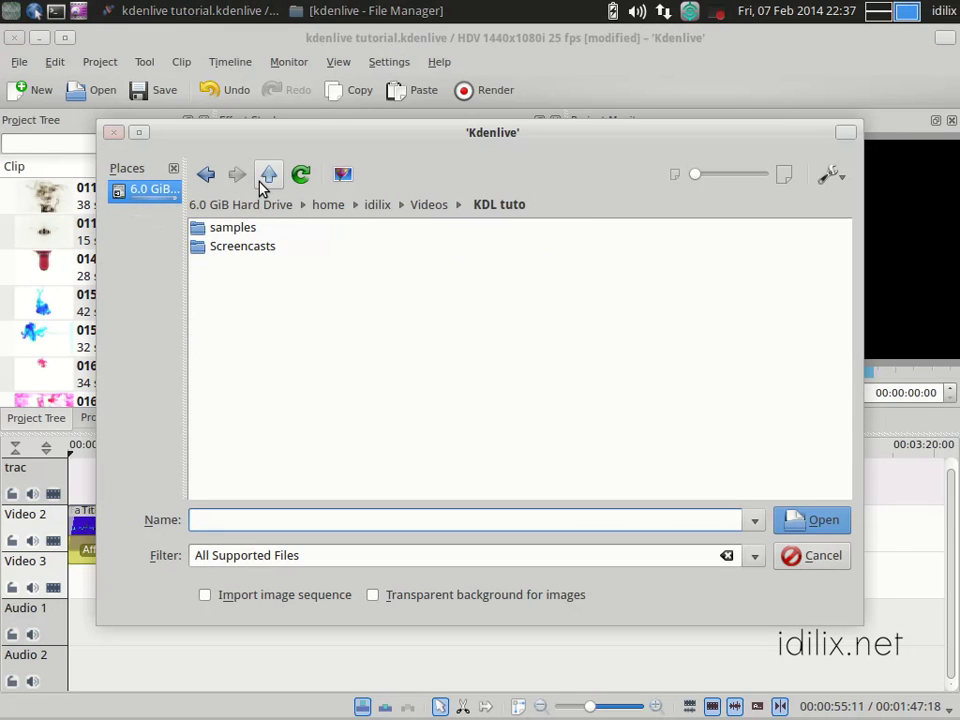
click(263, 180)
click(263, 180)
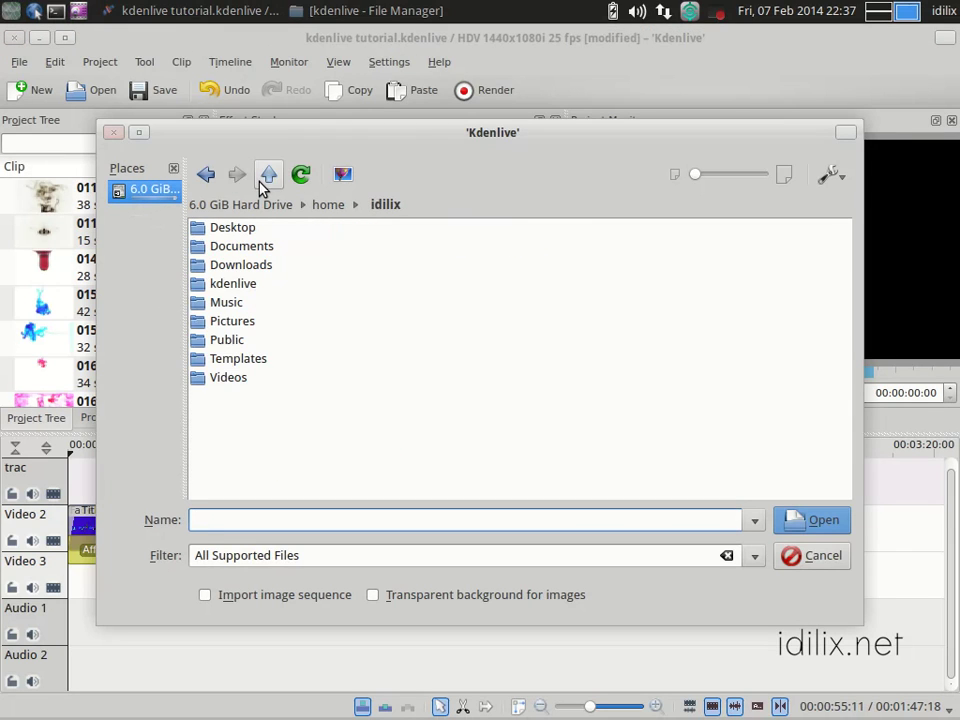
click(229, 305)
click(235, 236)
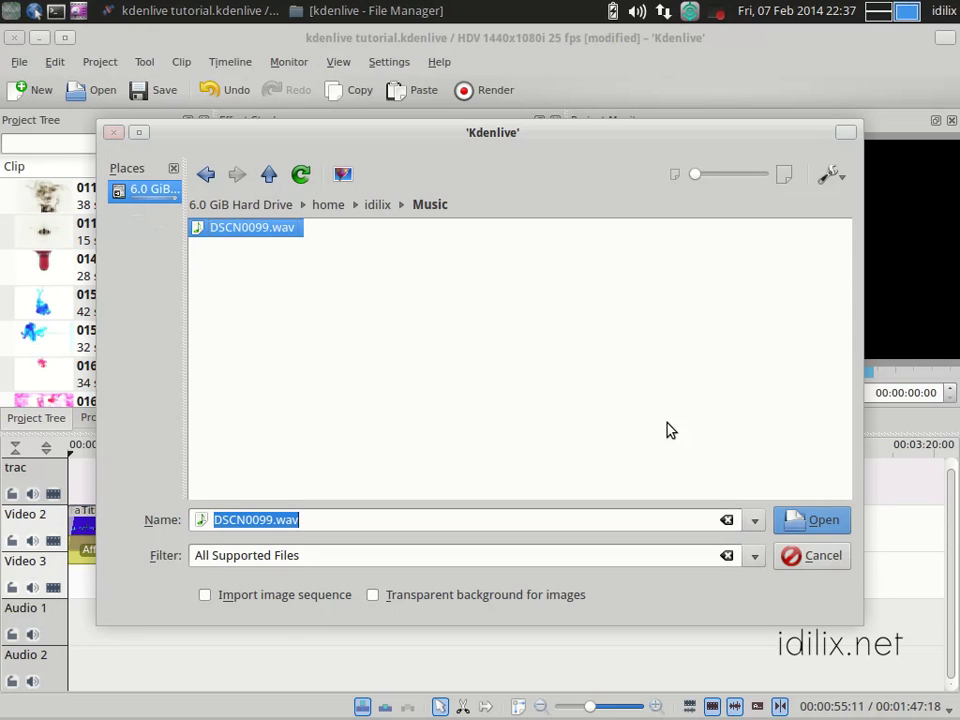
click(790, 517)
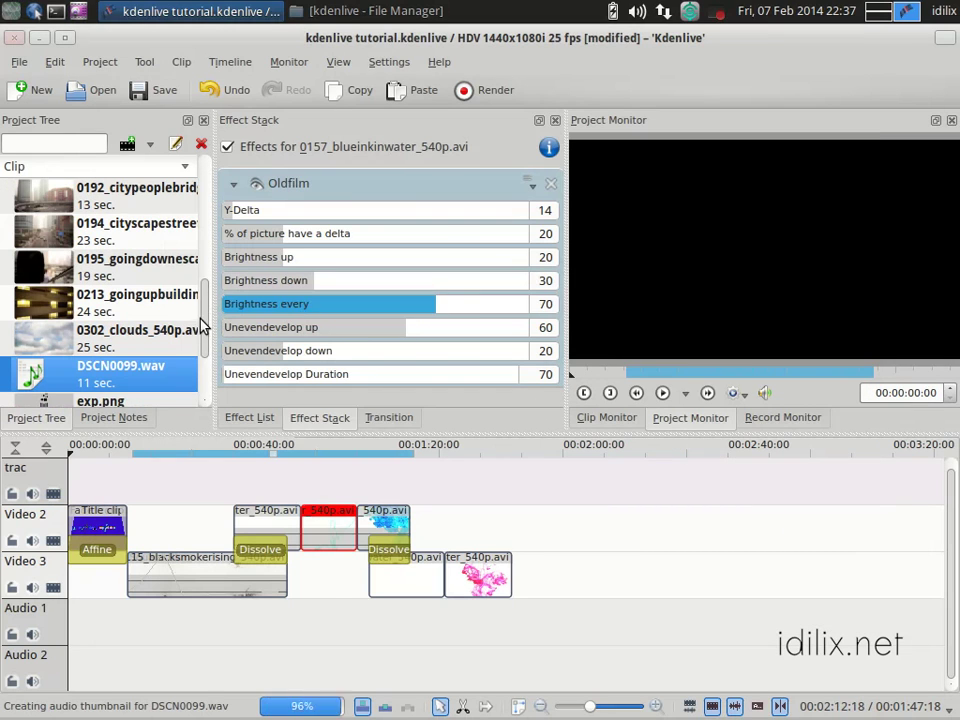
scroll(204, 340, down, 1)
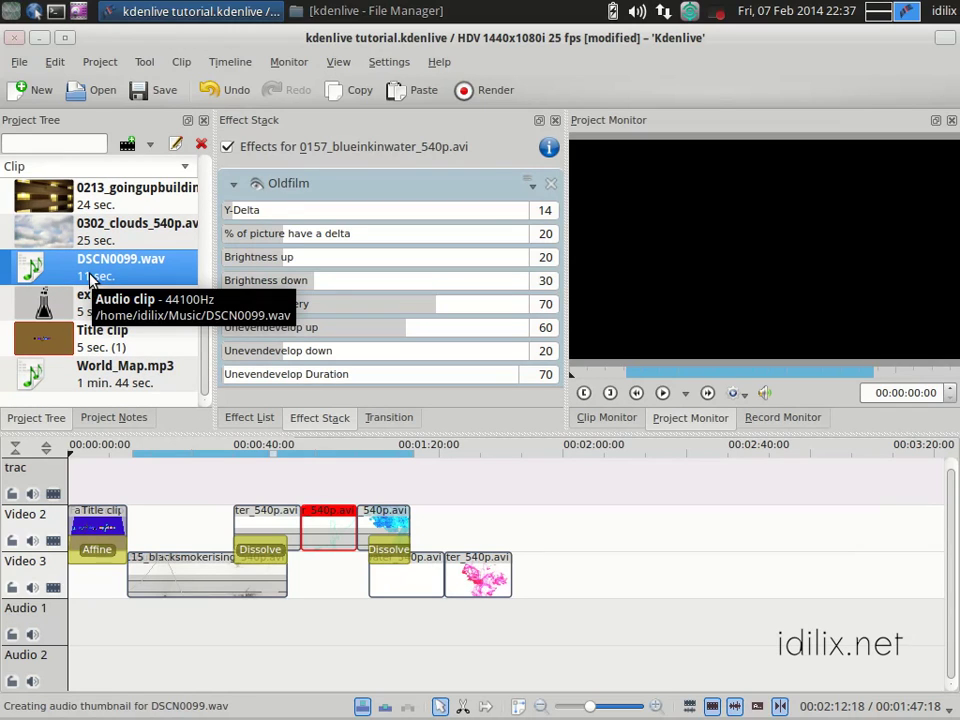
click(98, 61)
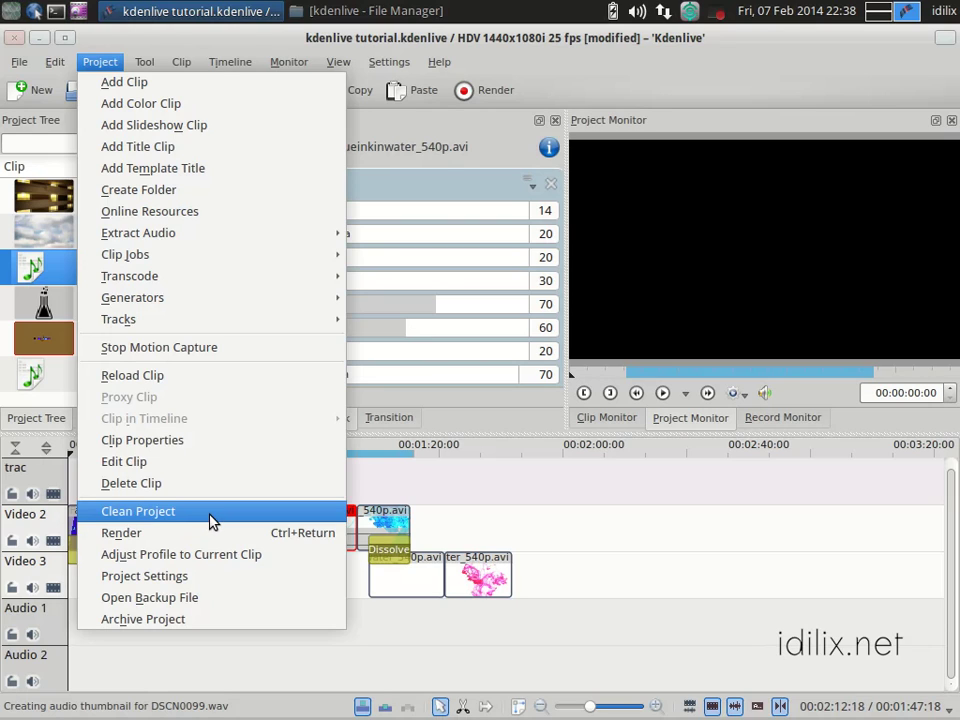
click(485, 545)
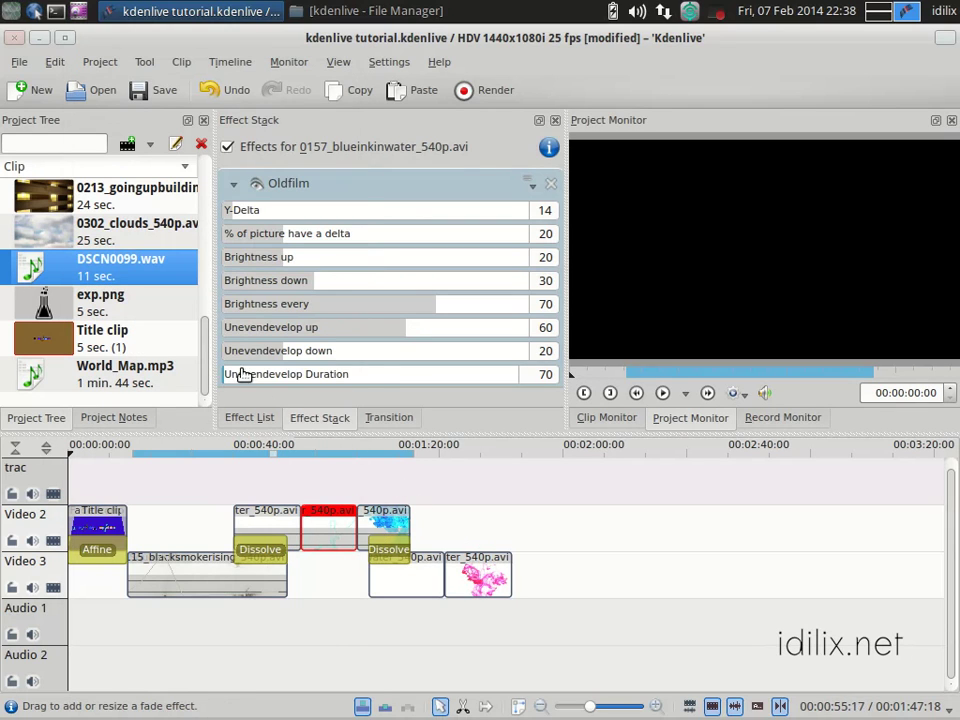
drag(200, 345, 204, 377)
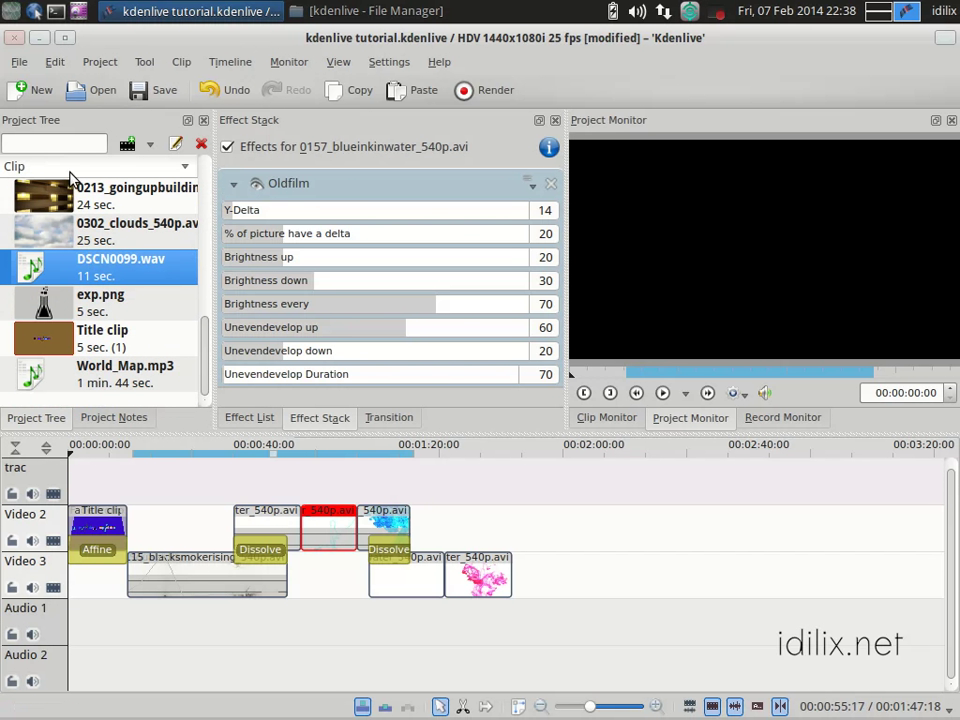
click(100, 63)
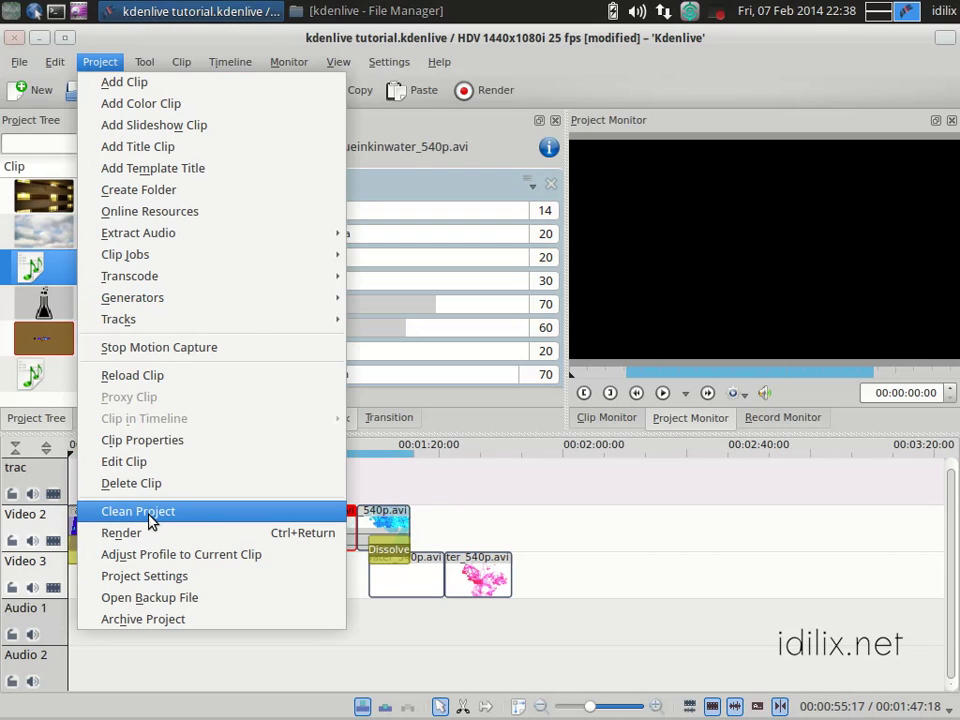
click(47, 310)
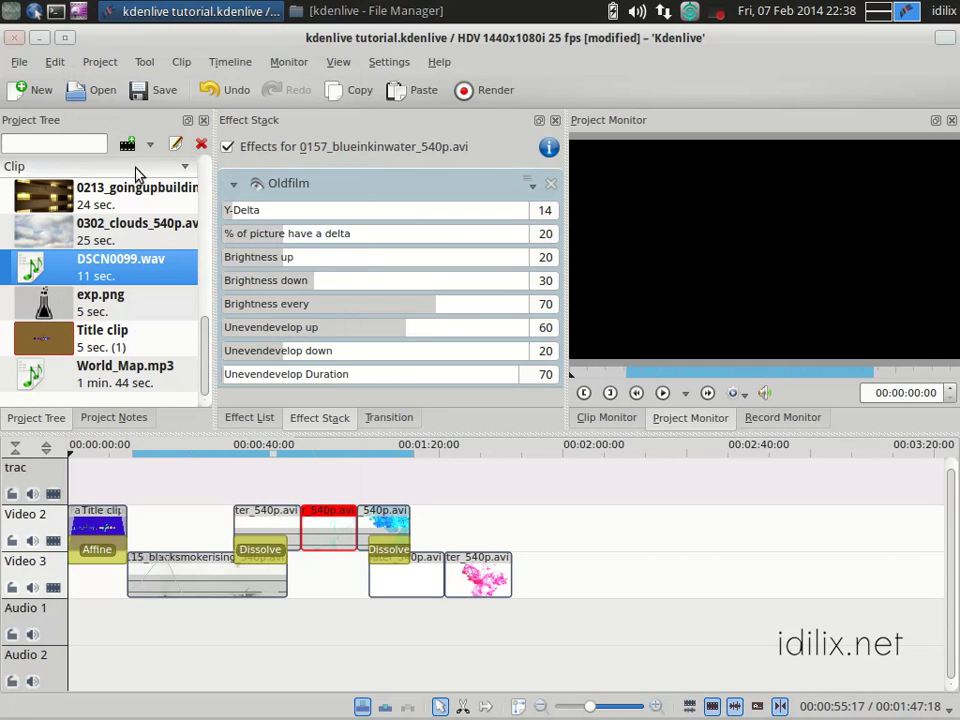
- Save the project
click(150, 95)
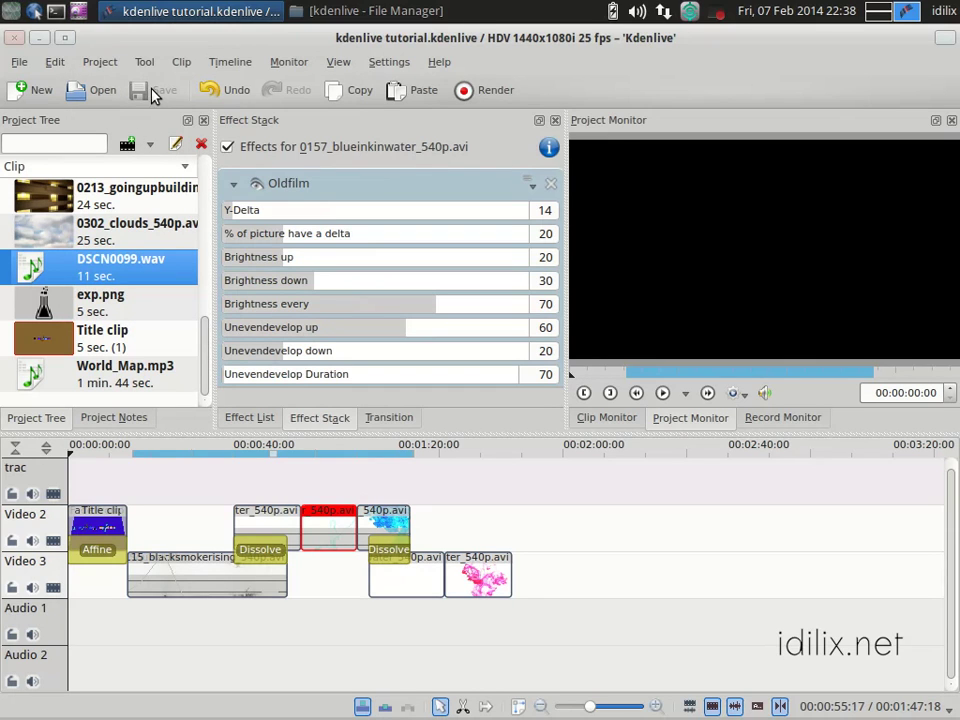
- Clean the project by removing all of its unused clips
click(100, 62)
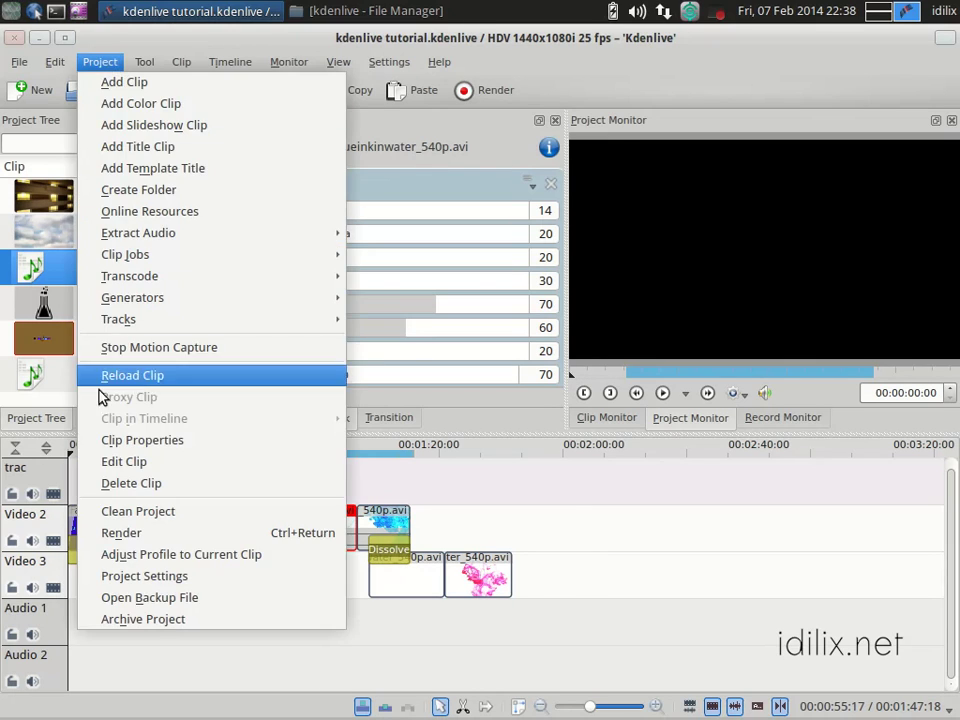
click(128, 509)
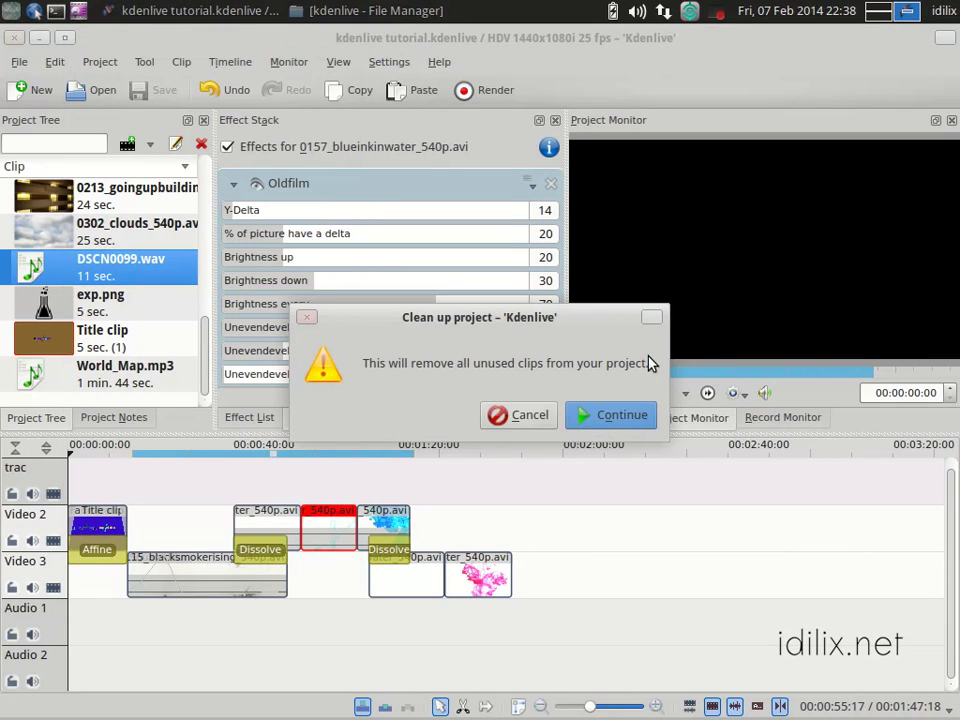
click(598, 428)
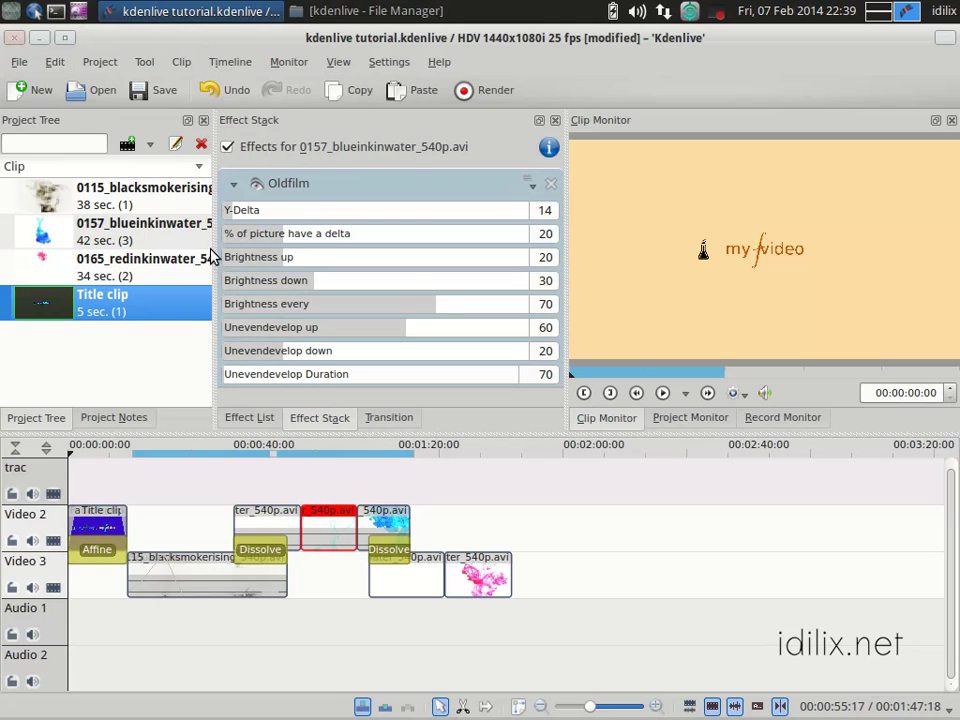
- Preview the black smoke, blue ink, red ink and title clips one after another in the Clip Monitor
click(45, 185)
click(38, 222)
click(44, 276)
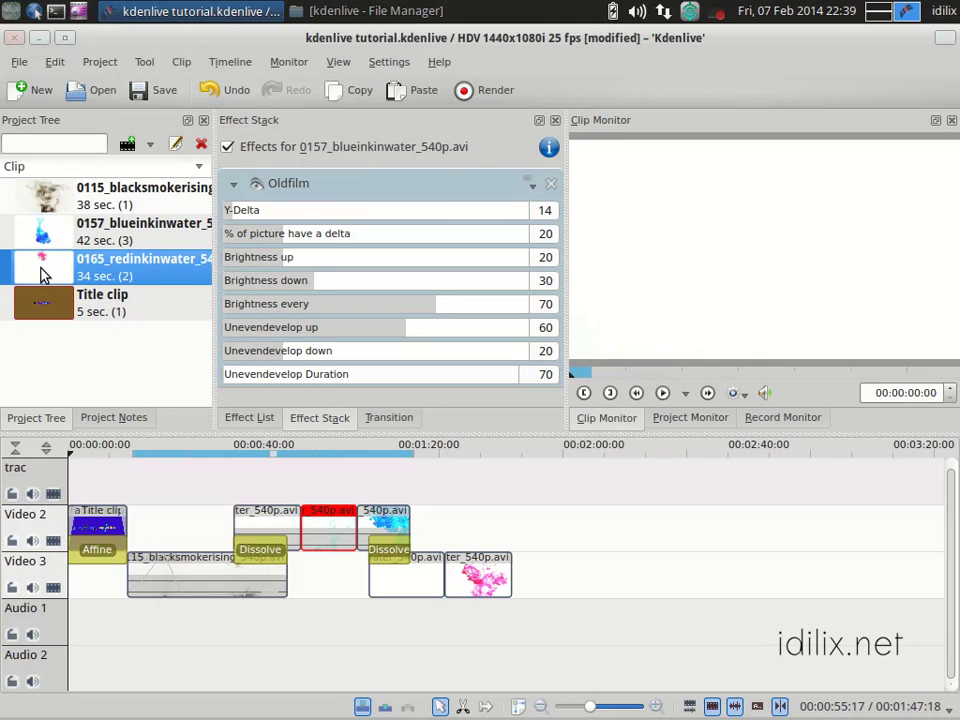
click(37, 305)
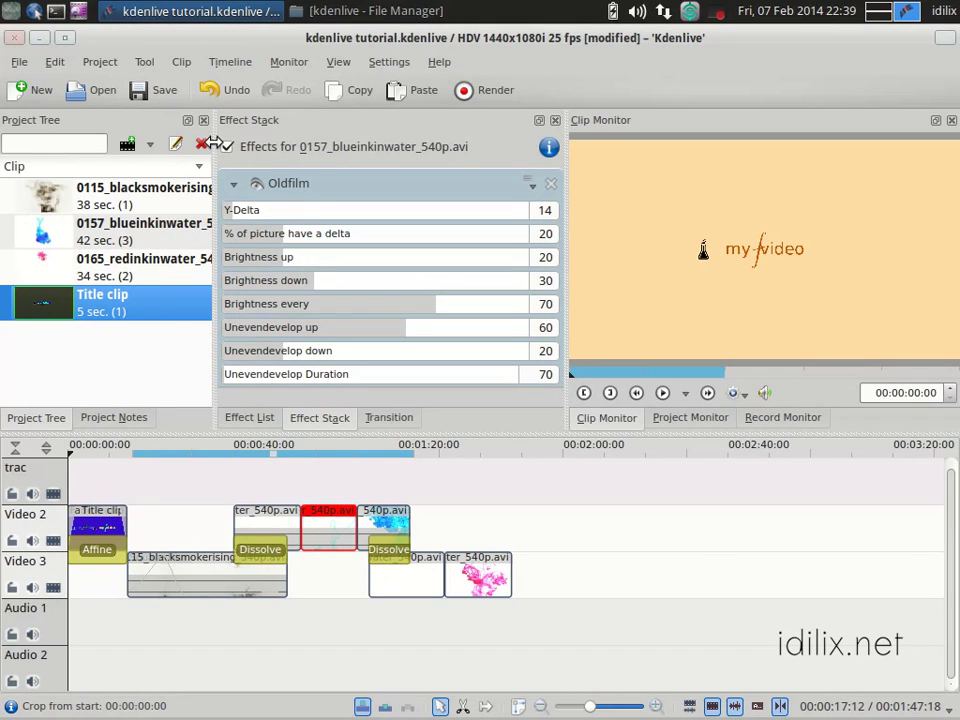
- Undo the project cleanup to bring the removed clips back into the project tree
click(217, 90)
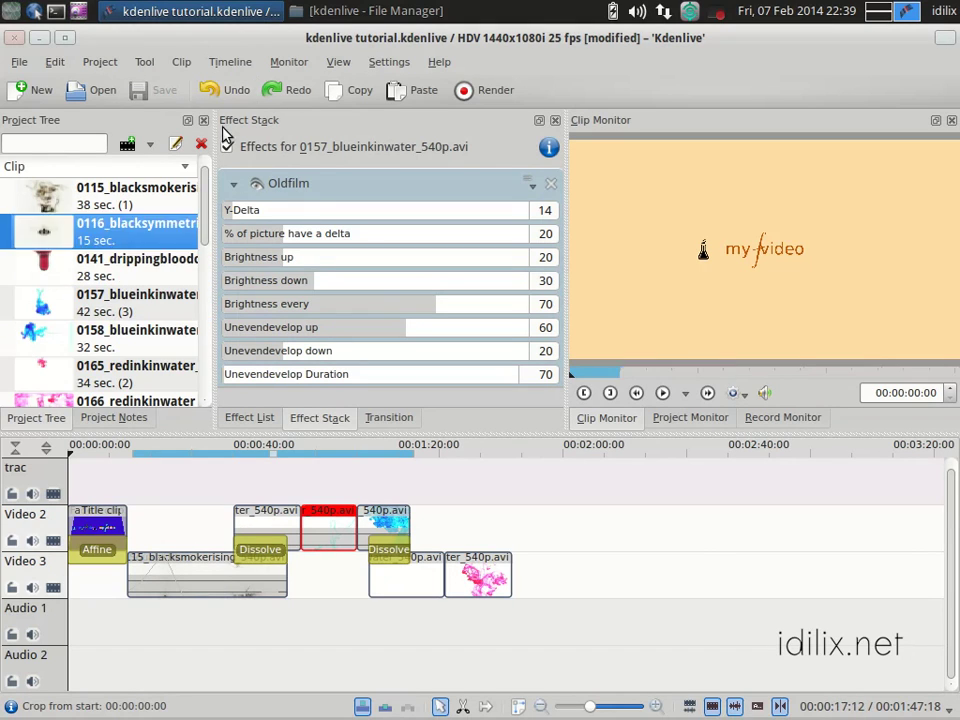
drag(203, 215, 253, 208)
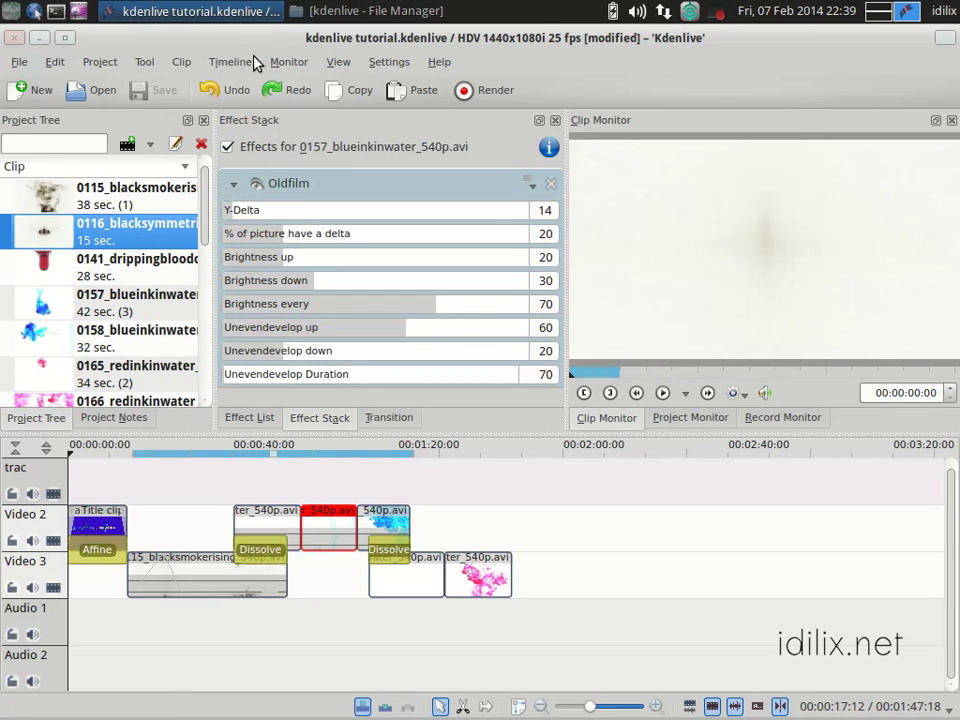
- Look through the available monitor commands and switch from the Clip Monitor to the Project Monitor
click(283, 62)
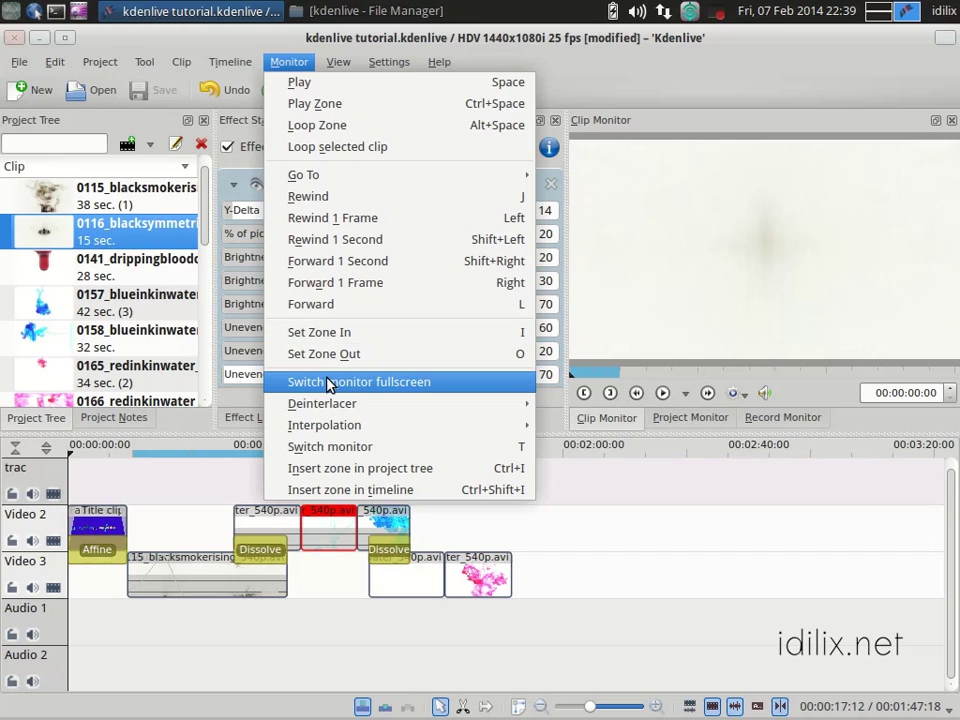
click(799, 382)
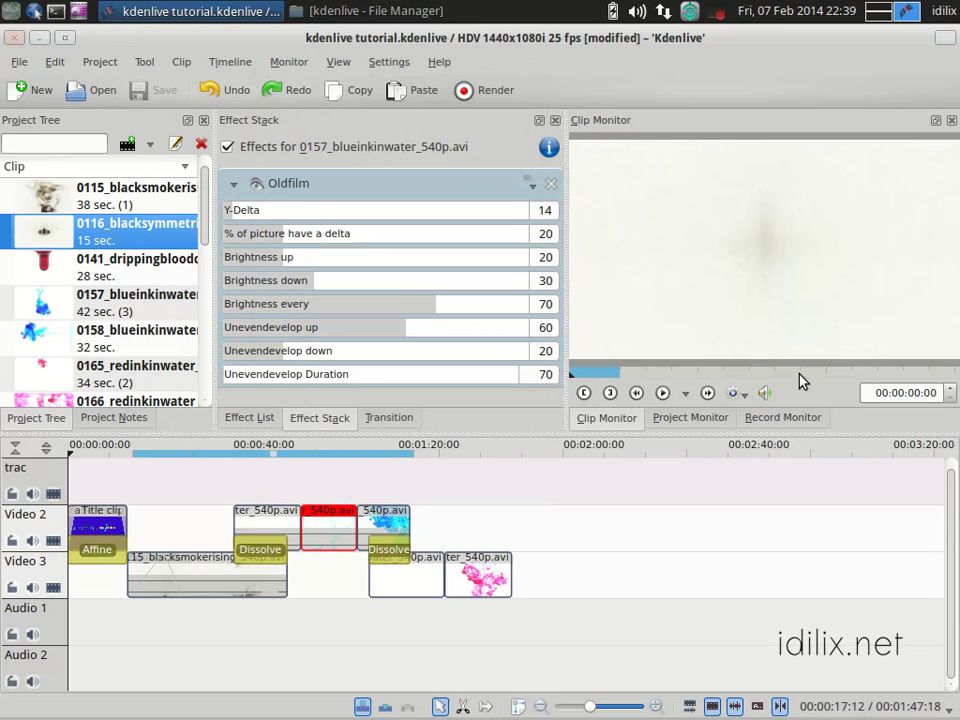
click(86, 450)
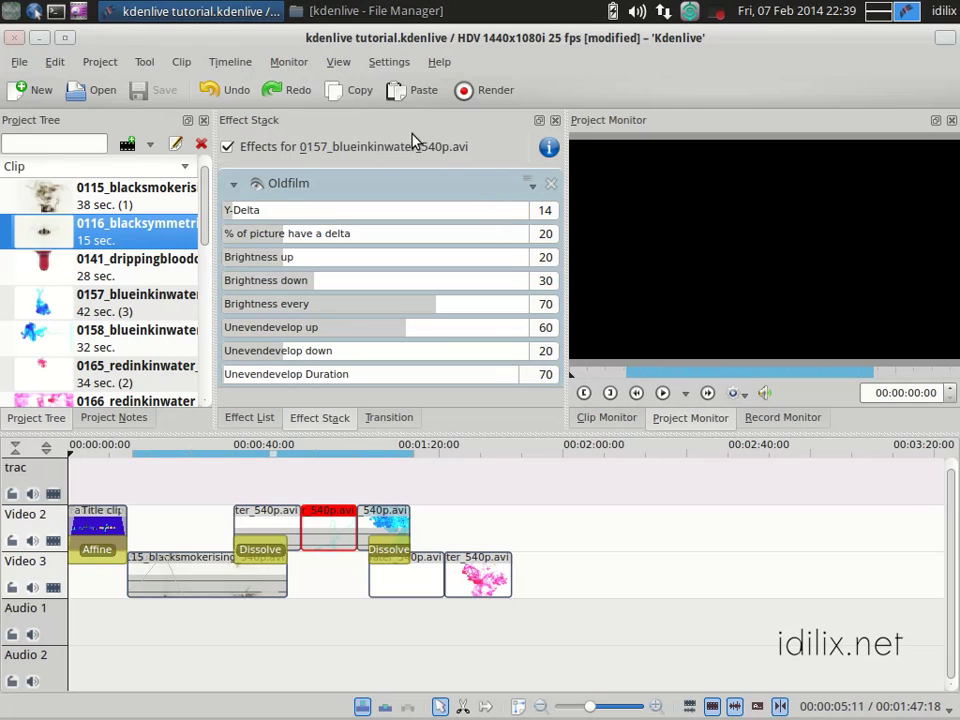
click(287, 63)
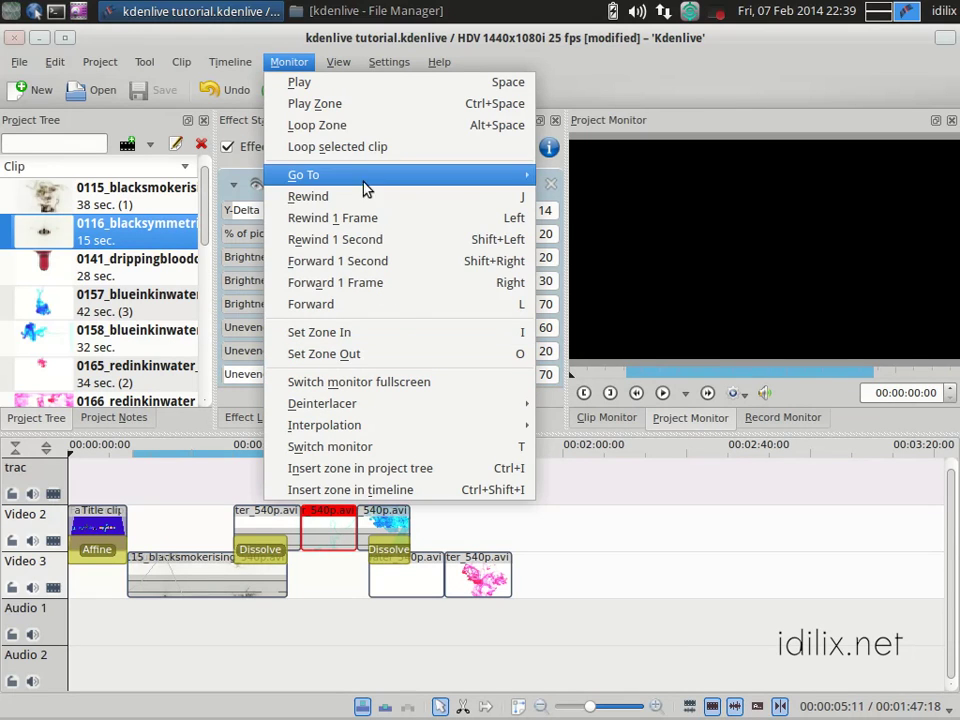
- Browse the wipe effects offered for download in the add-on installer and close it without installing any
mouse_move(385, 65)
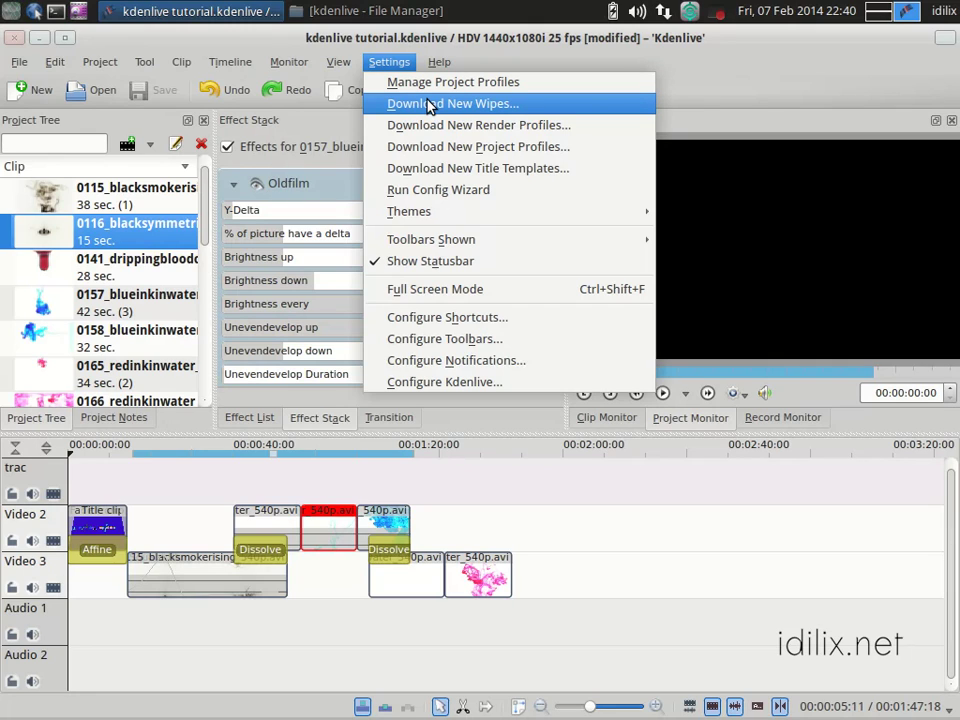
click(428, 106)
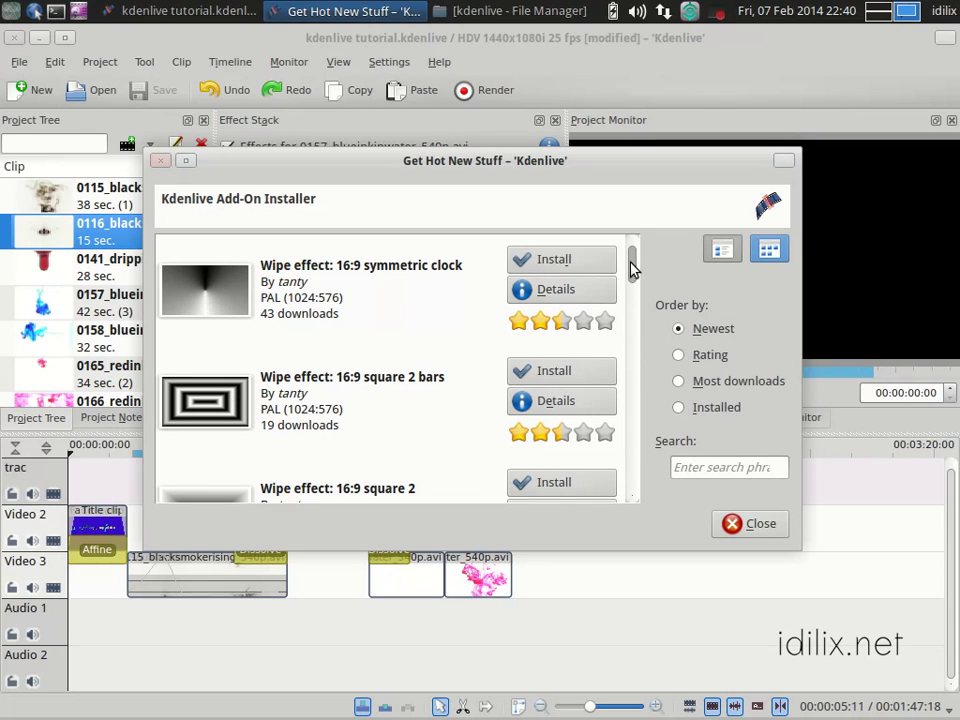
drag(632, 268, 628, 289)
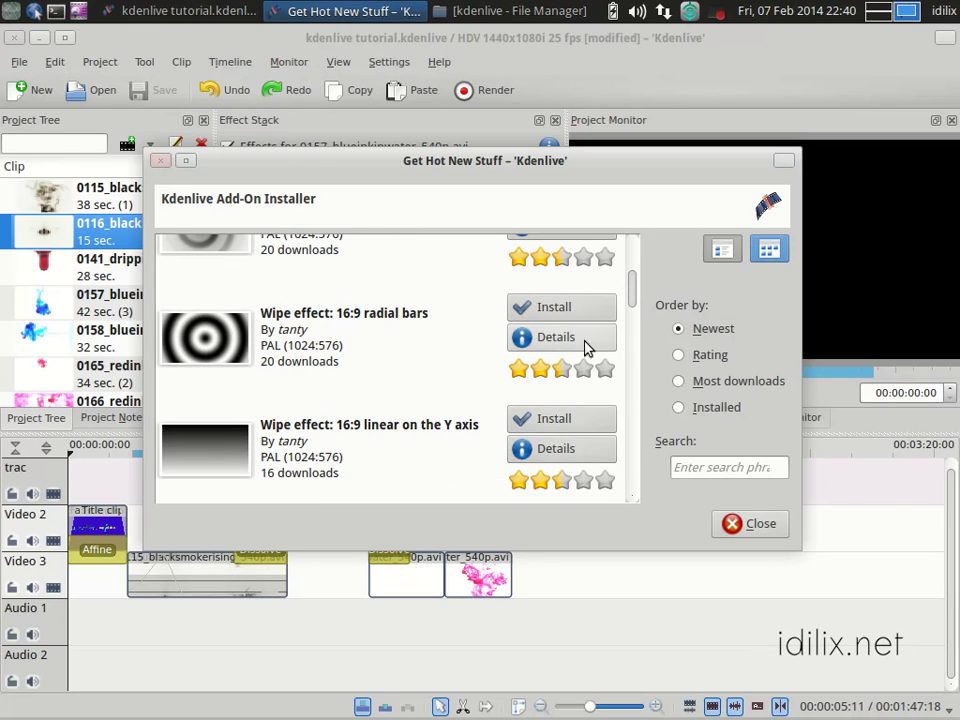
click(160, 161)
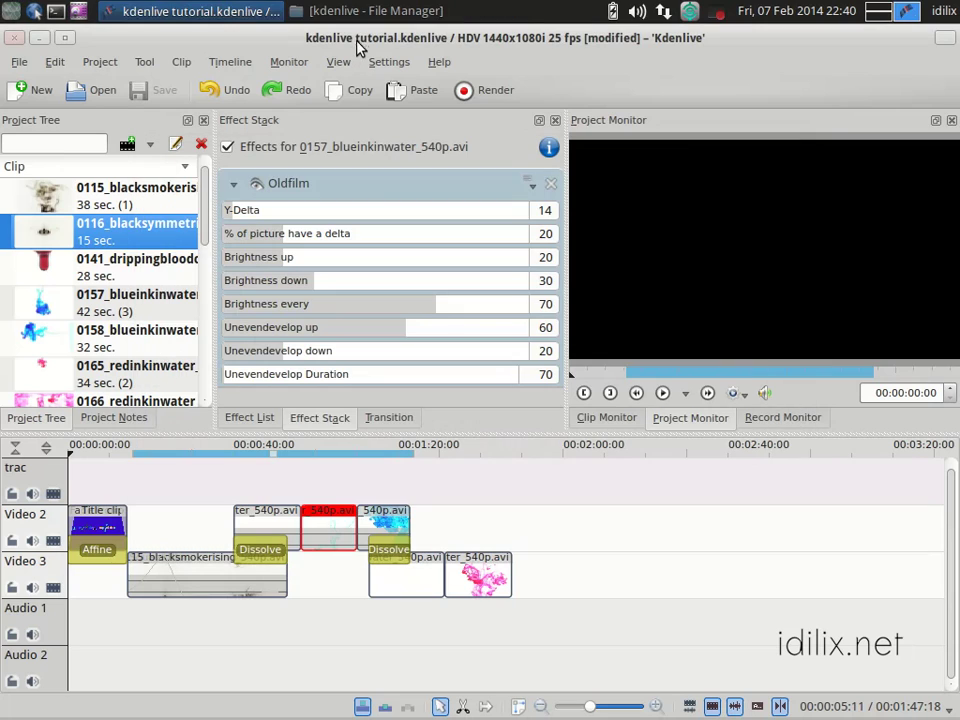
click(385, 62)
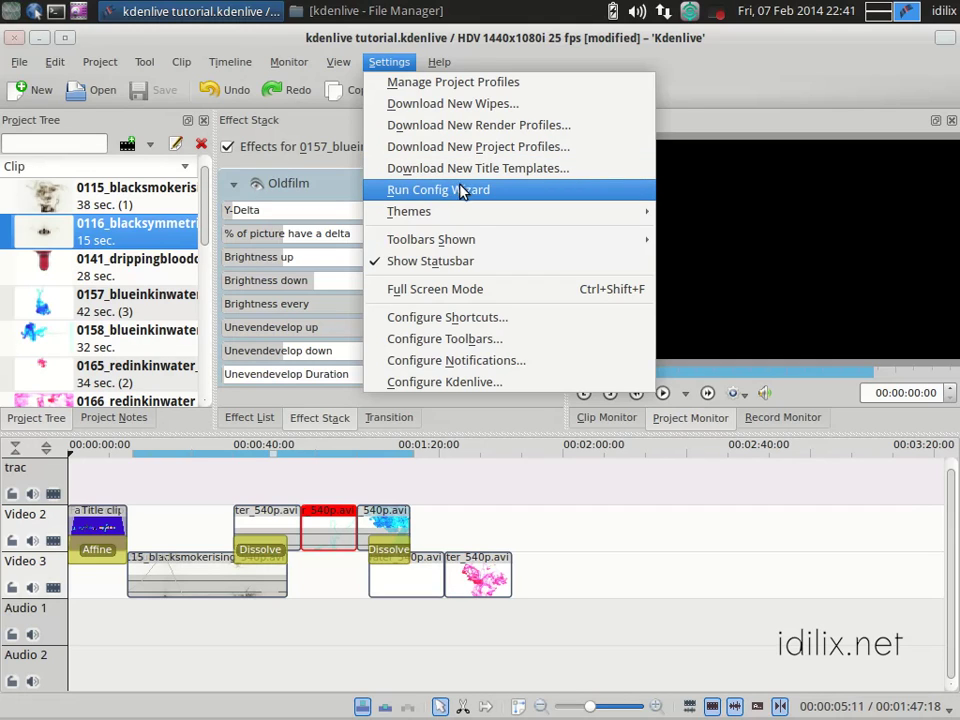
key(Escape)
- Save the current window layout in the first layout slot under the name Standard
click(338, 62)
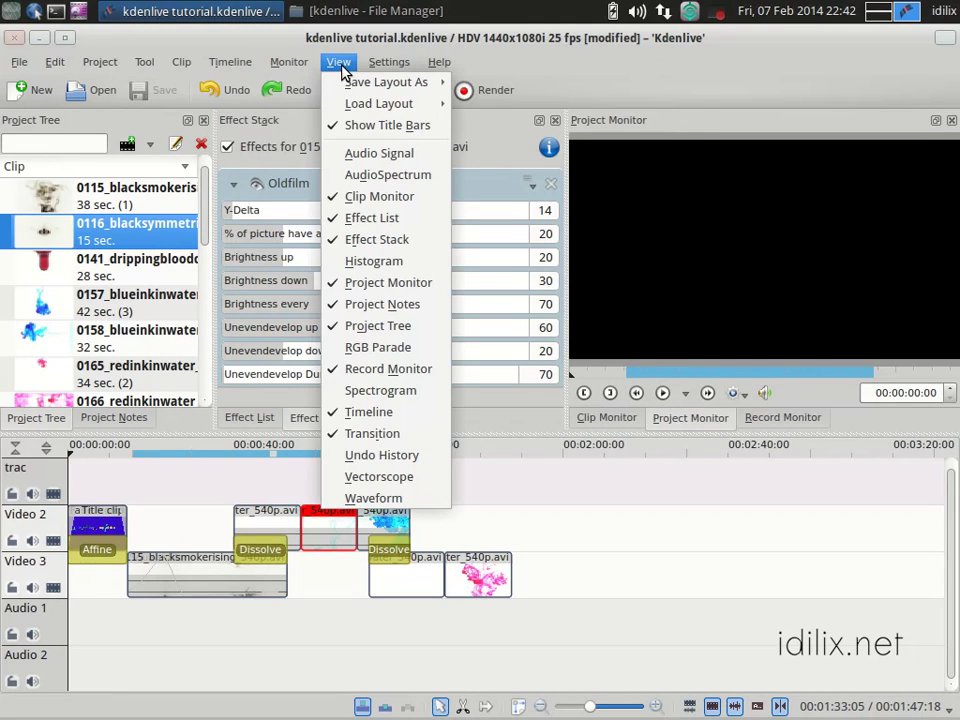
mouse_move(352, 82)
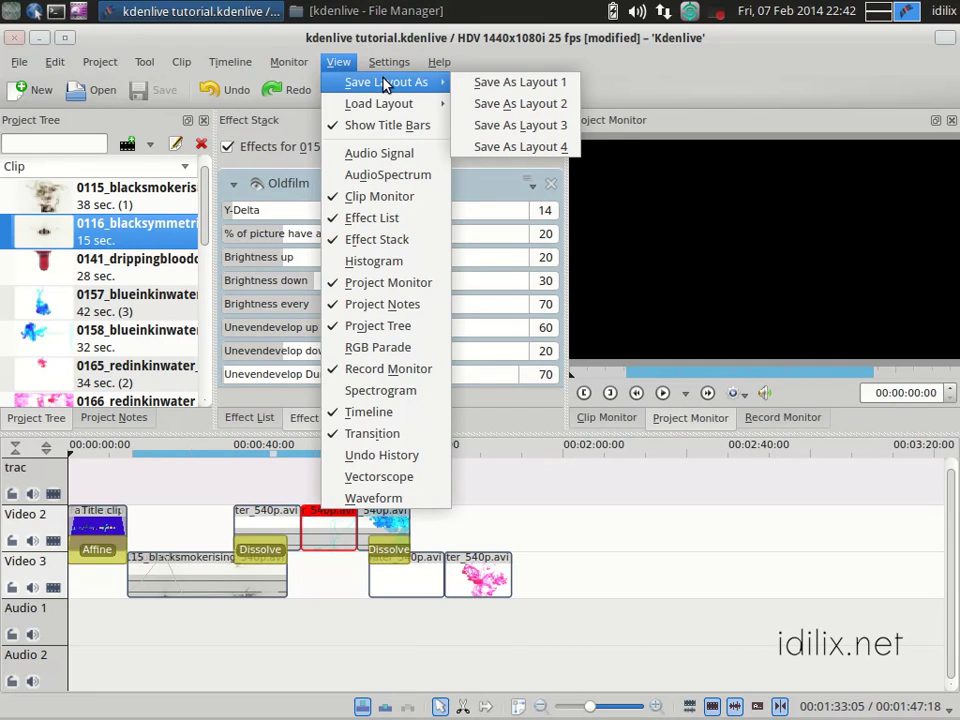
click(483, 88)
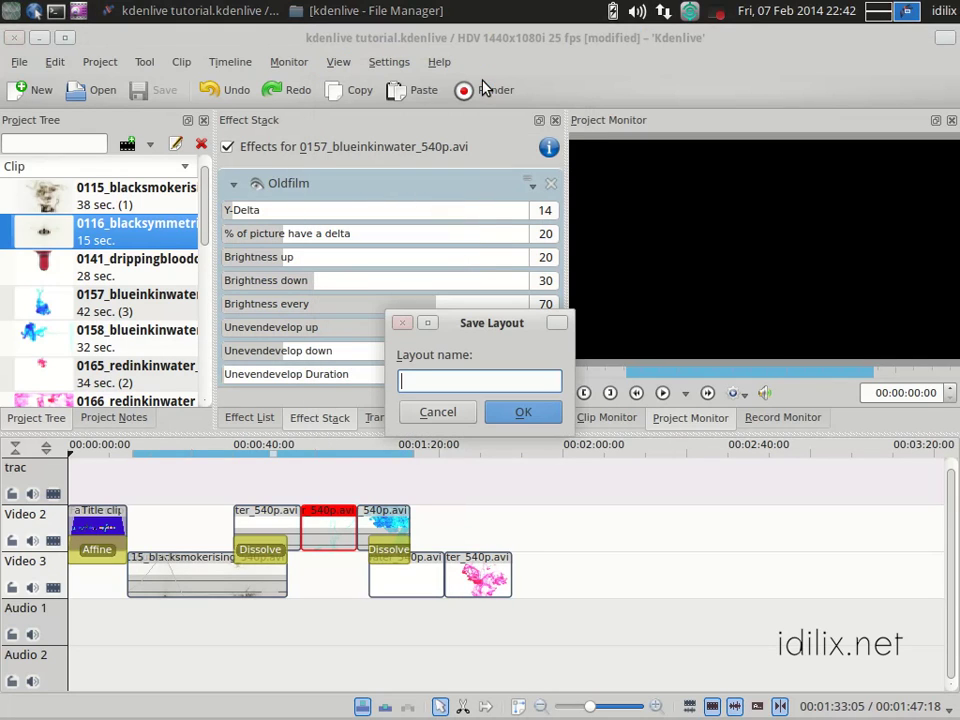
text(Standard)
key(Return)
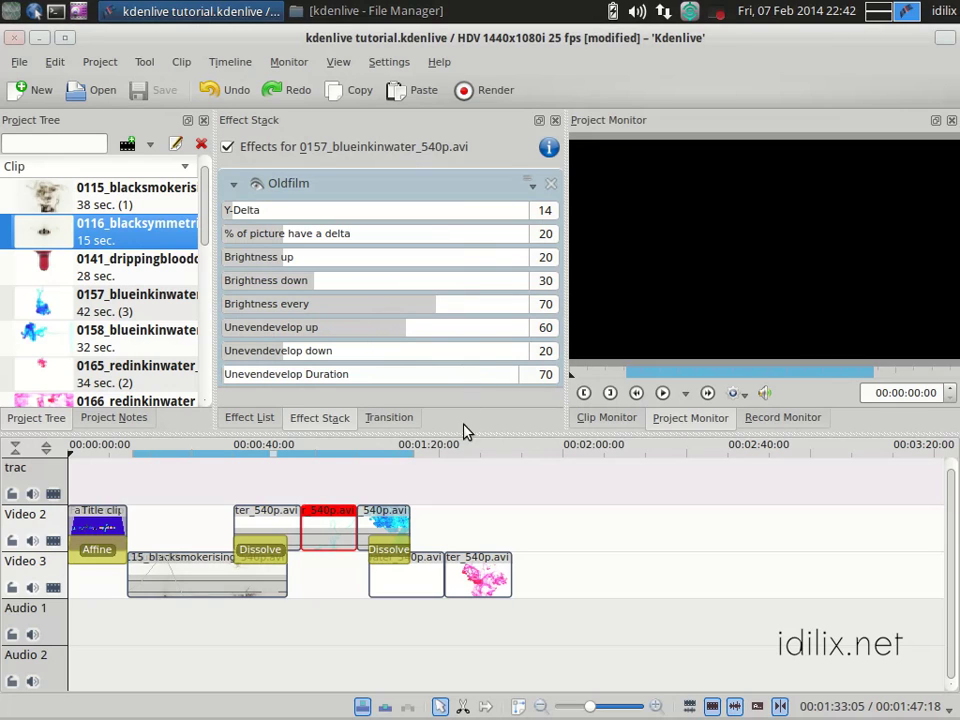
- Widen the Project Monitor and enlarge the timeline area, and reset the panel sizes by loading the Standard layout
drag(564, 273, 481, 268)
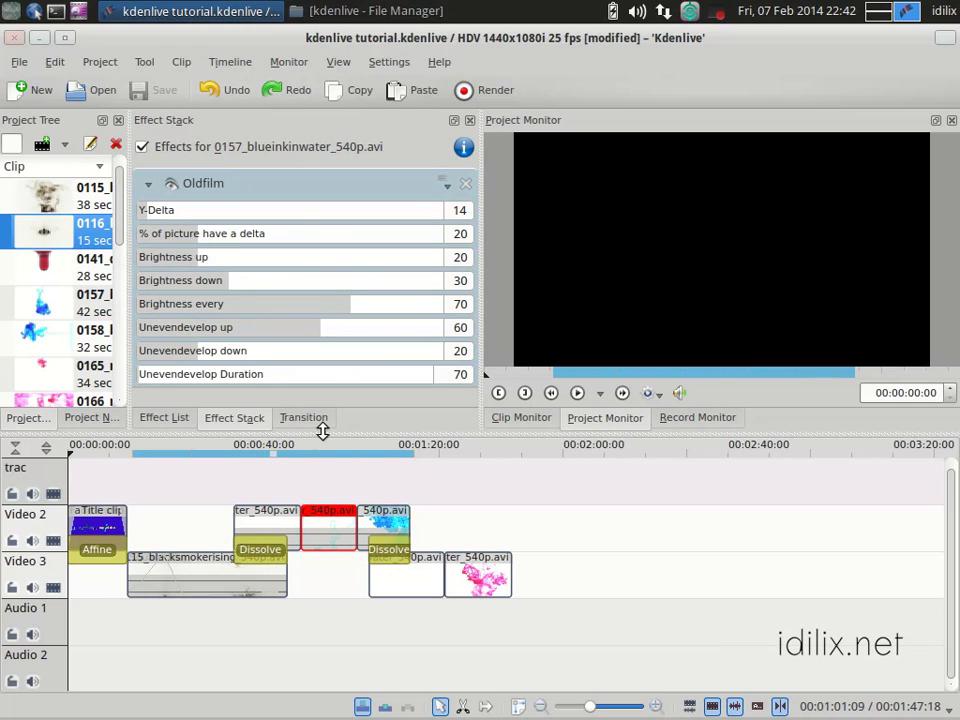
drag(321, 431, 306, 212)
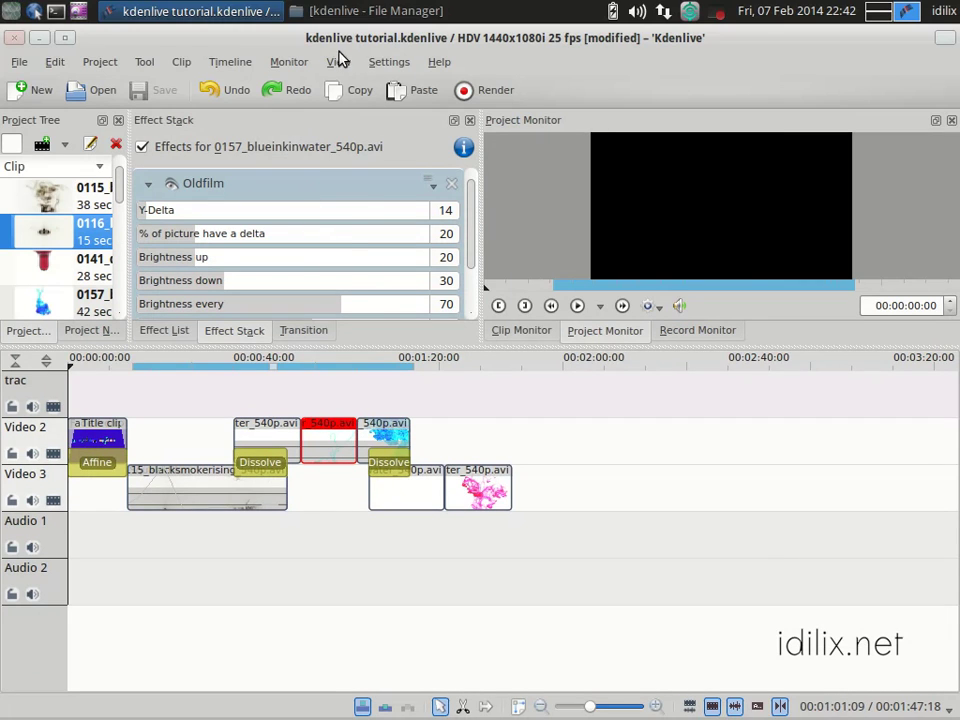
click(337, 62)
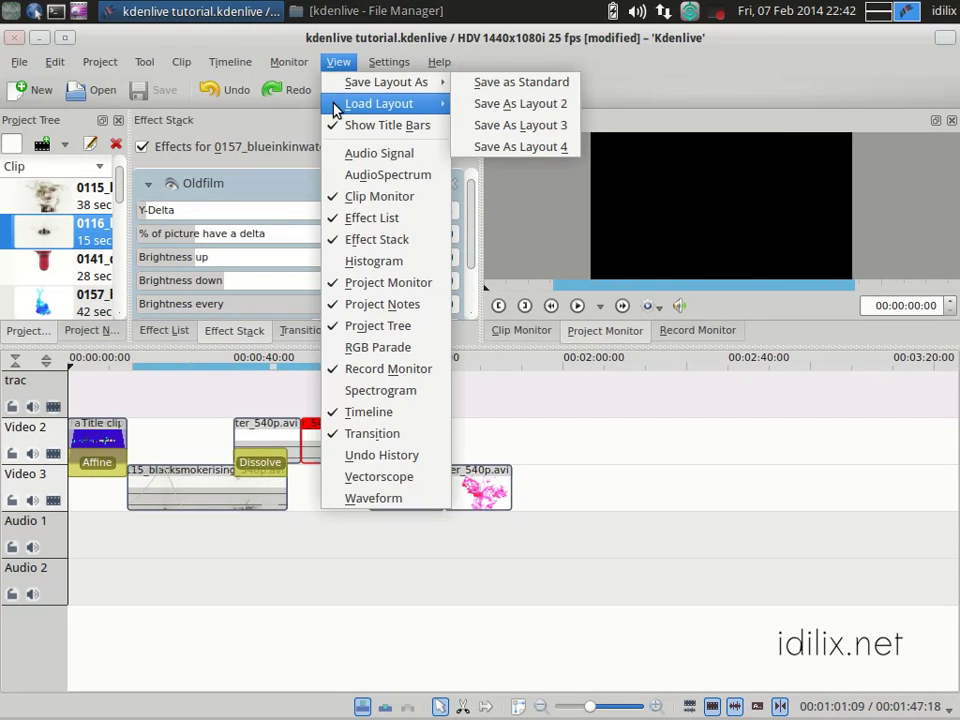
mouse_move(356, 104)
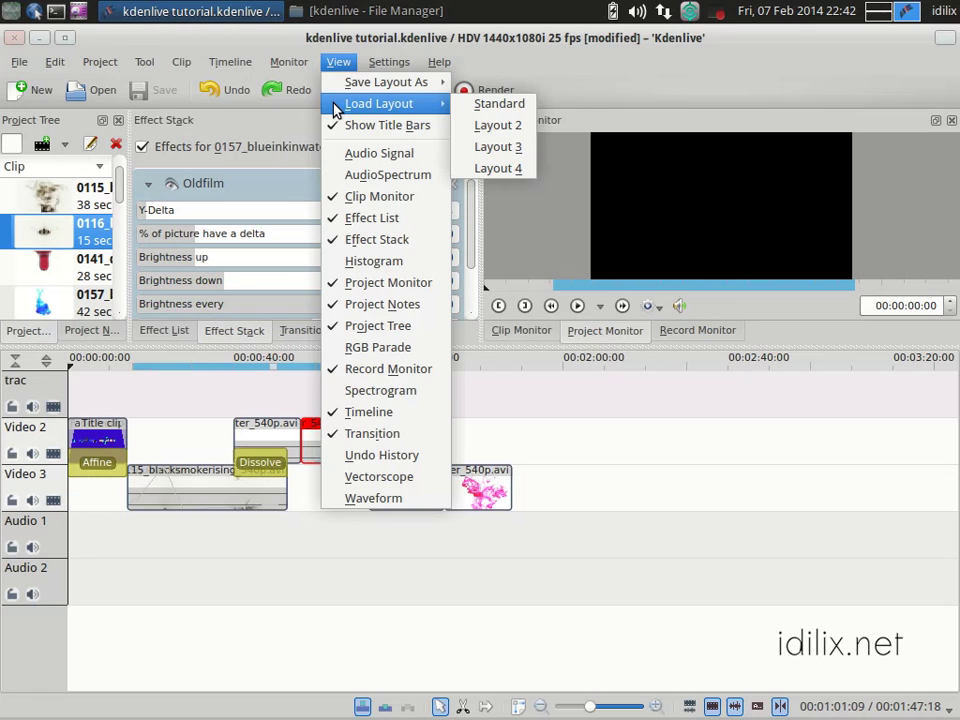
click(470, 106)
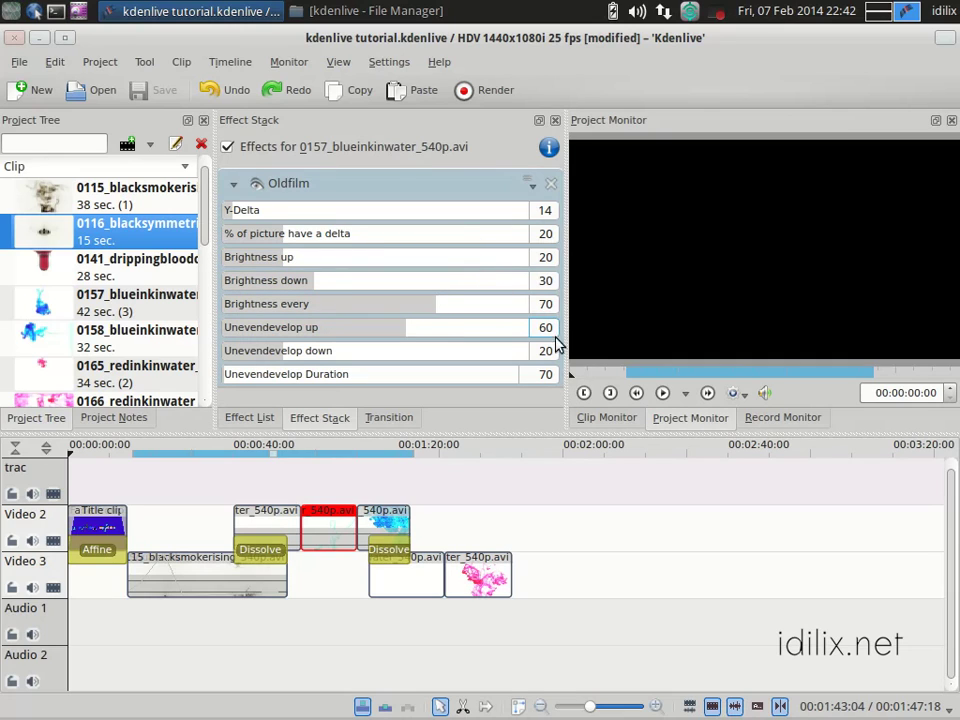
- Detach the Project Monitor, dock it in the effect panels' group and show the Clip Monitor beside it
click(936, 121)
drag(876, 111, 443, 208)
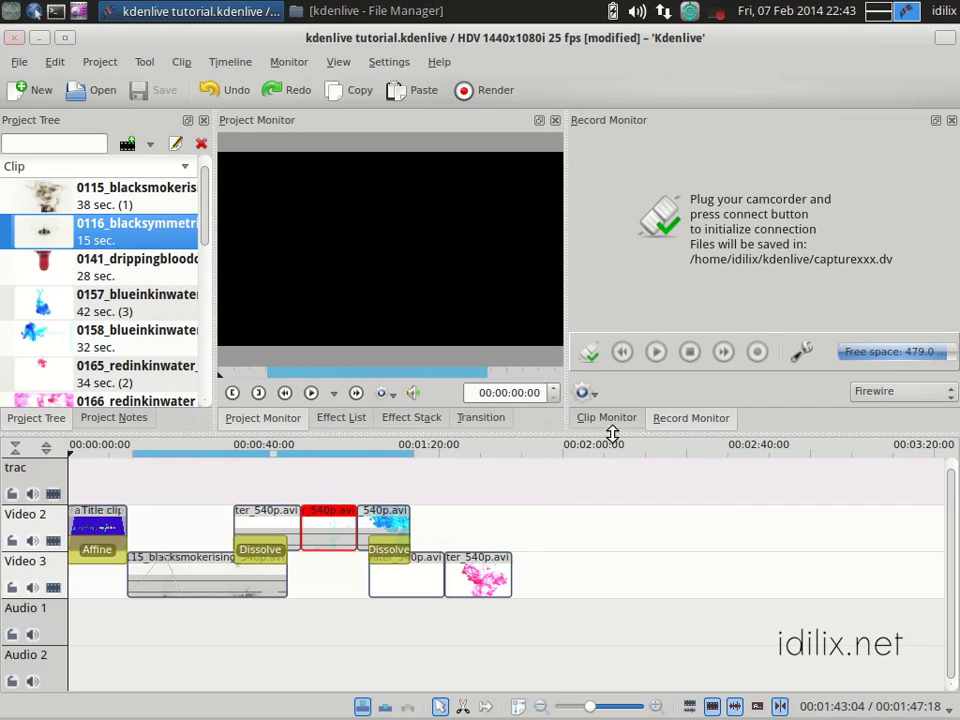
click(610, 421)
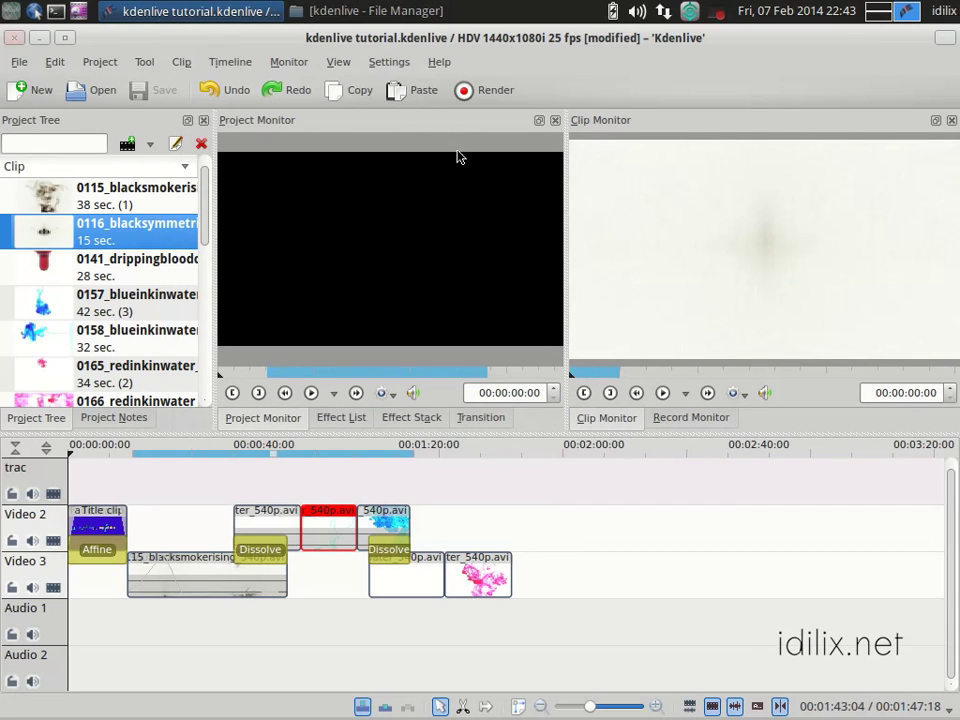
- Move the Project Monitor into its own column beside the Project Tree, and dock it in the Project Tree's group
drag(399, 126, 246, 189)
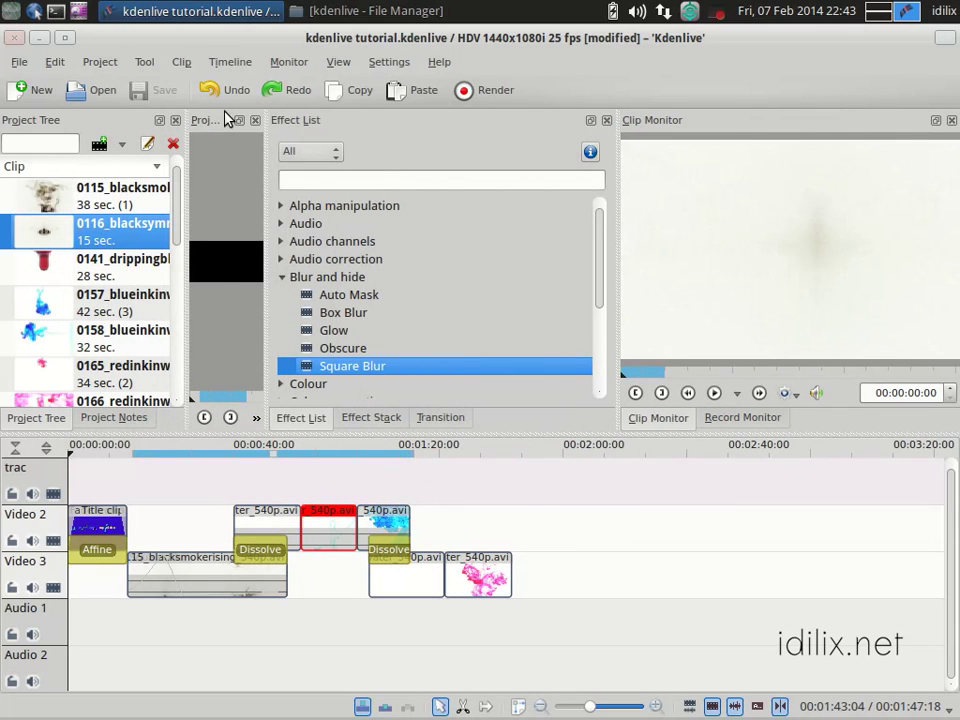
drag(221, 122, 94, 318)
click(104, 417)
- Show the Project Notes, dock them beside the timeline, and move them back into the Project Tree's group
click(170, 416)
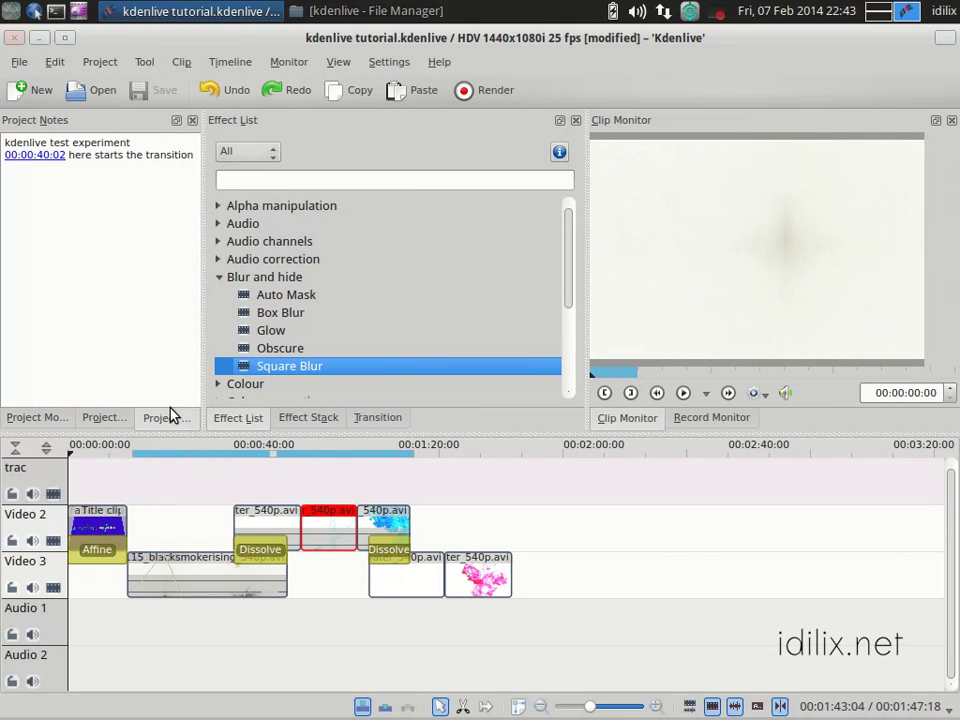
drag(107, 124, 74, 480)
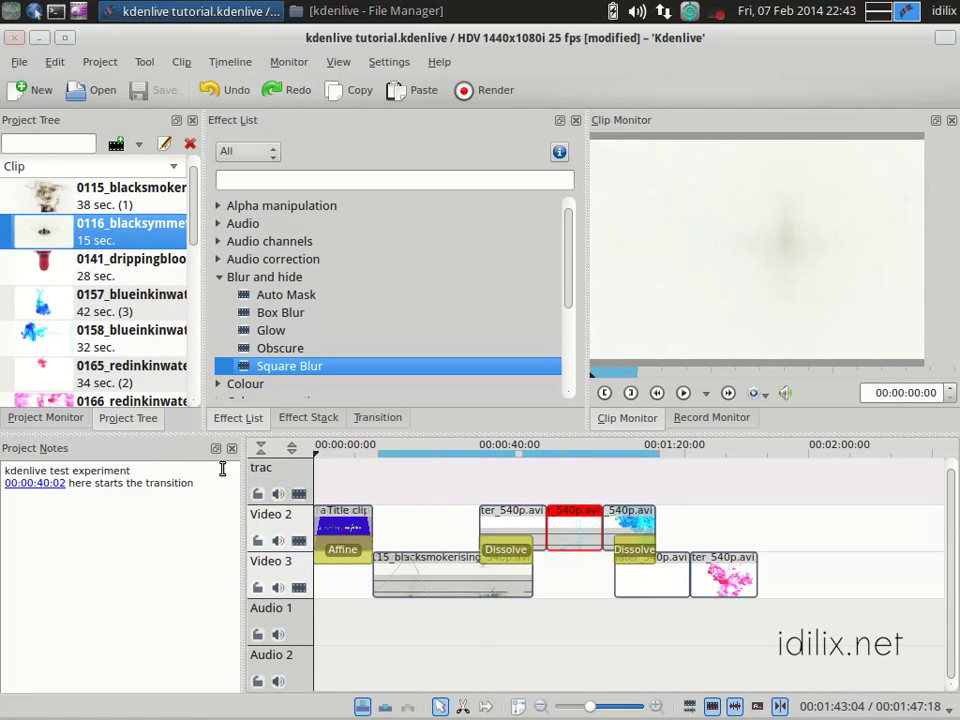
drag(133, 450, 102, 206)
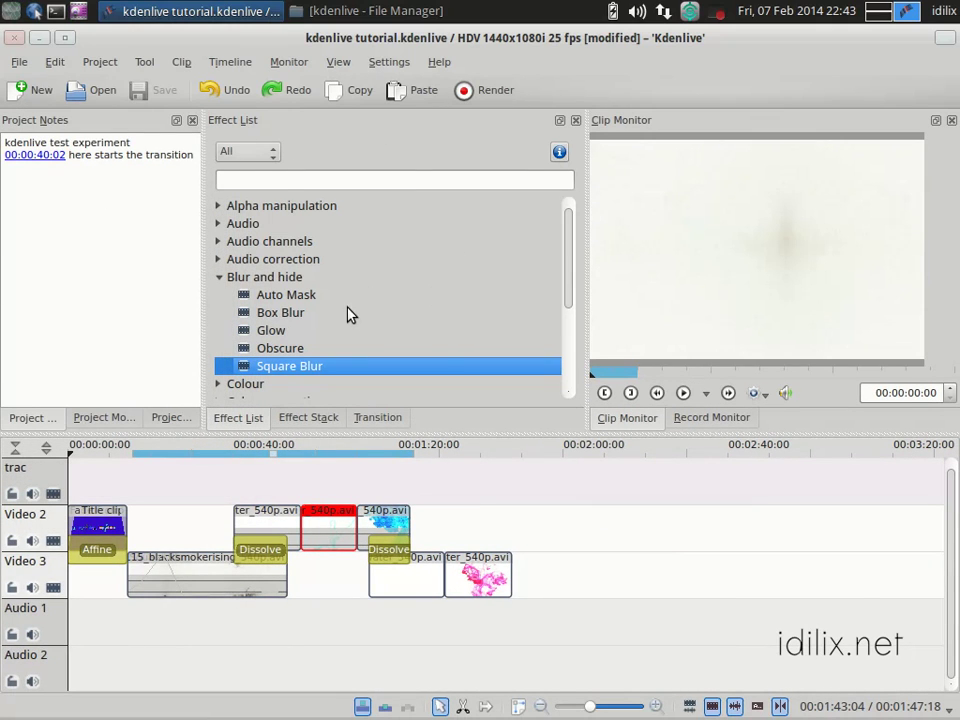
- Load the saved Standard layout to restore the original panel arrangement
click(338, 62)
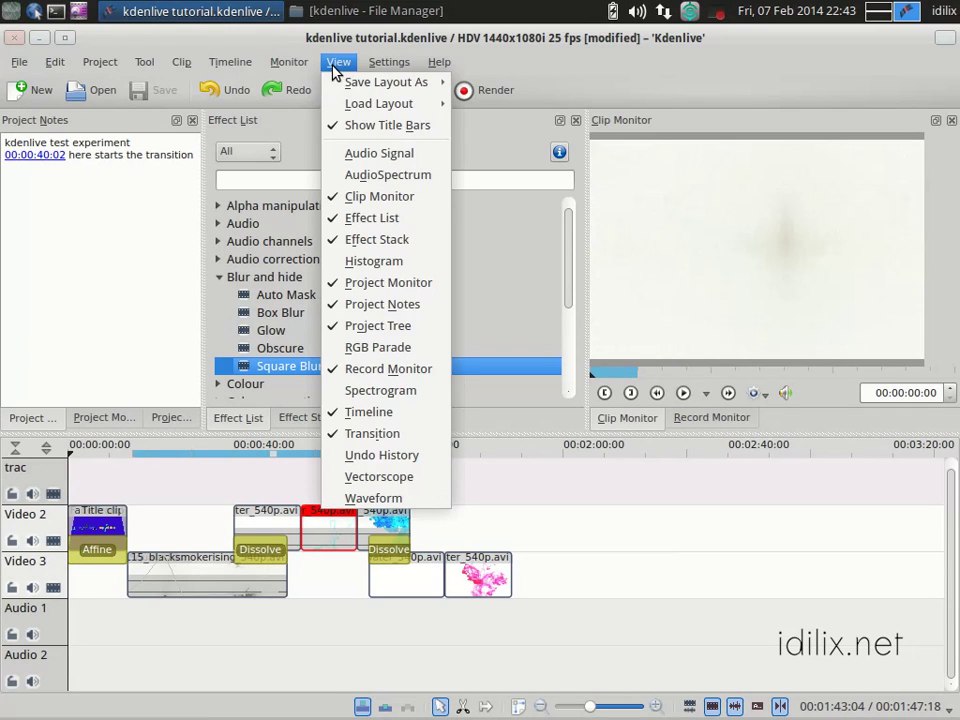
mouse_move(348, 84)
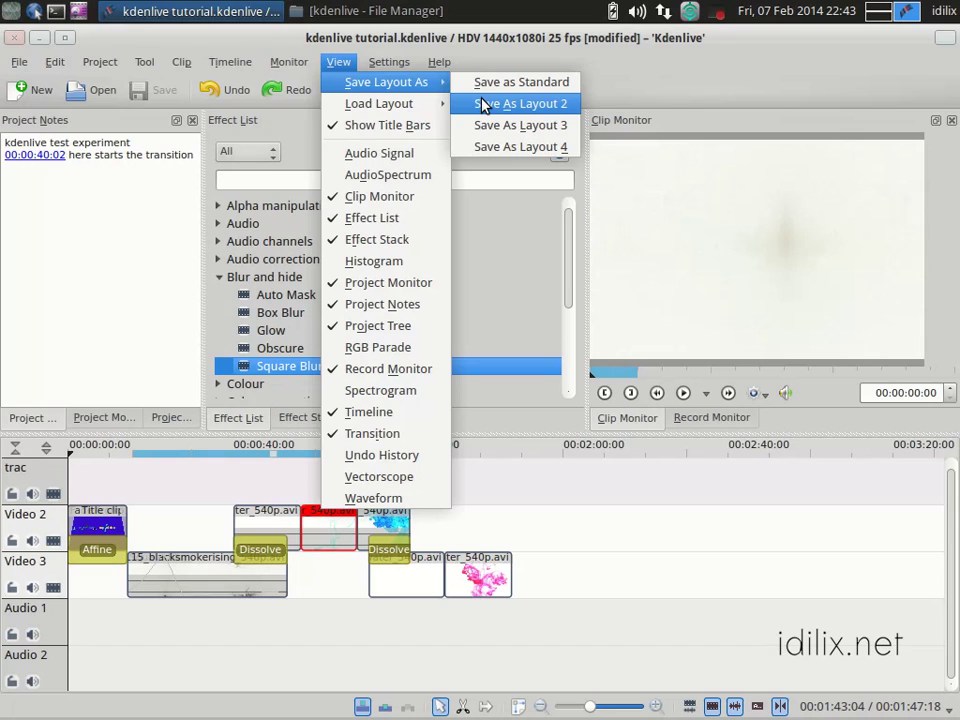
mouse_move(410, 102)
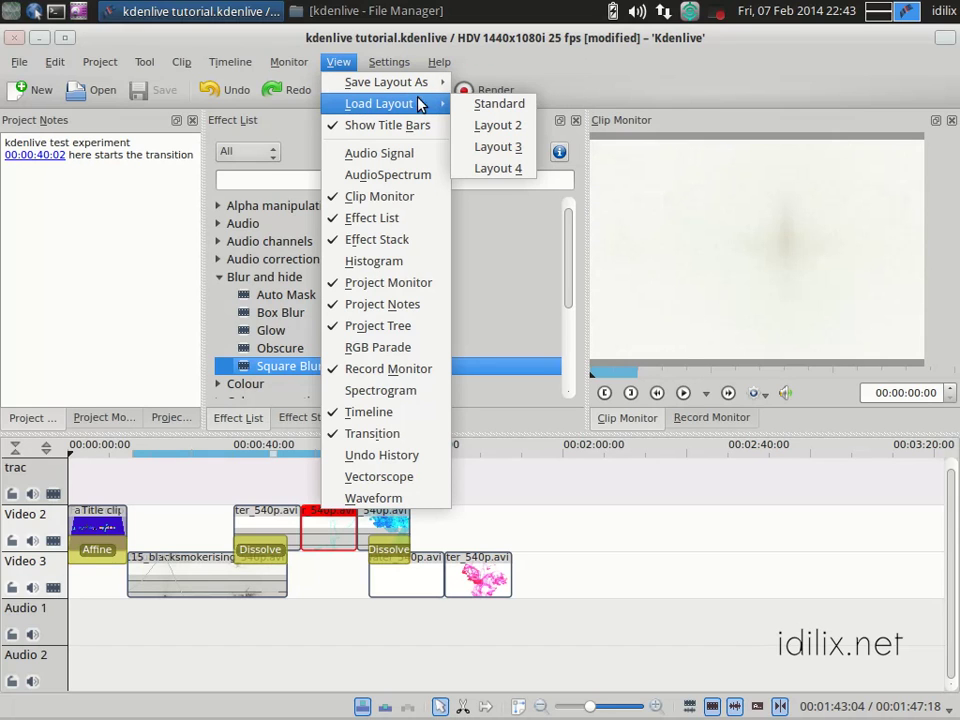
click(484, 105)
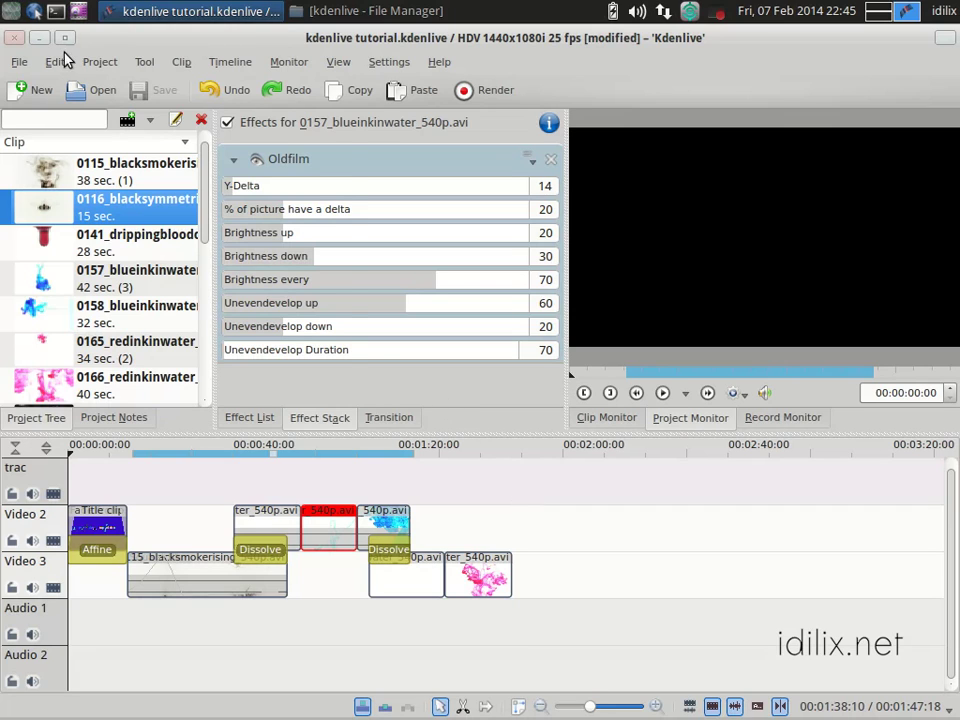
- Review the project archiving options, enable Compressed archive, and close the dialog without archiving
click(99, 62)
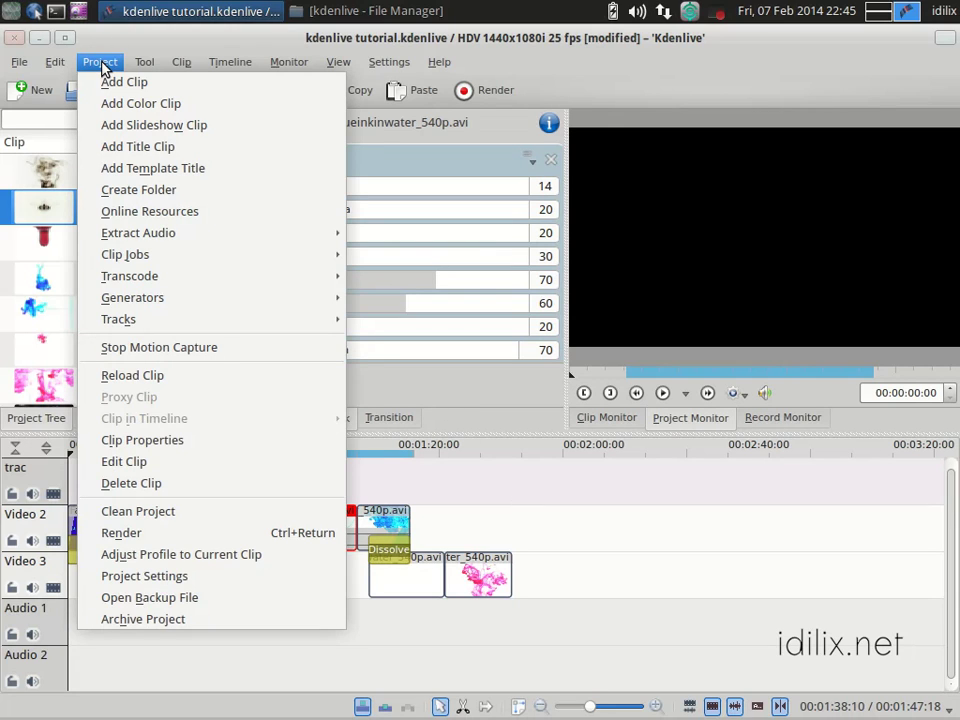
click(182, 621)
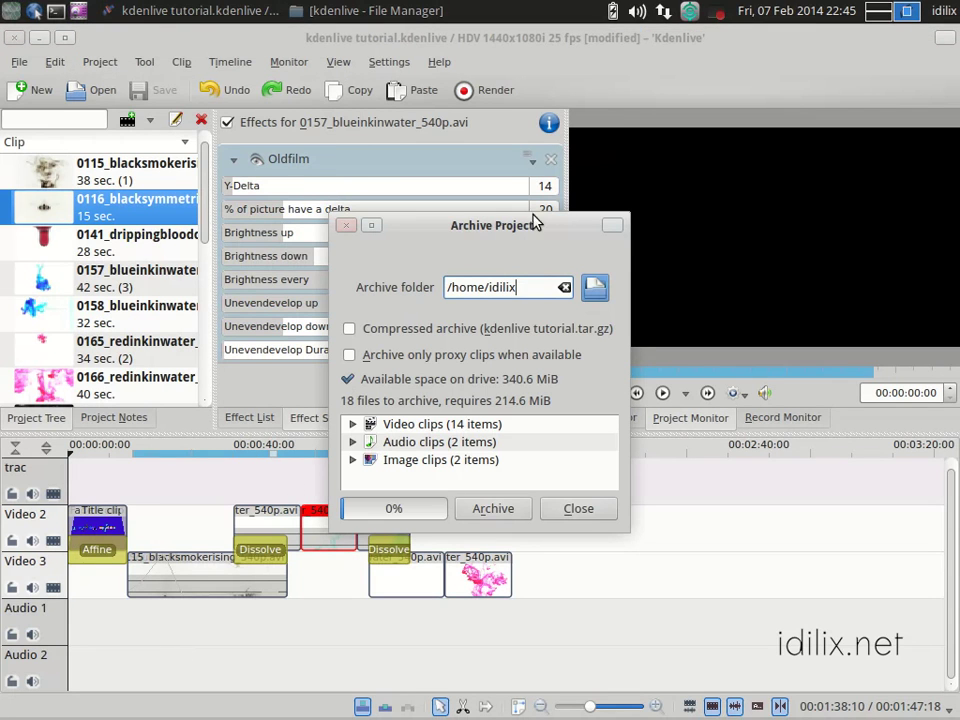
drag(535, 222, 510, 213)
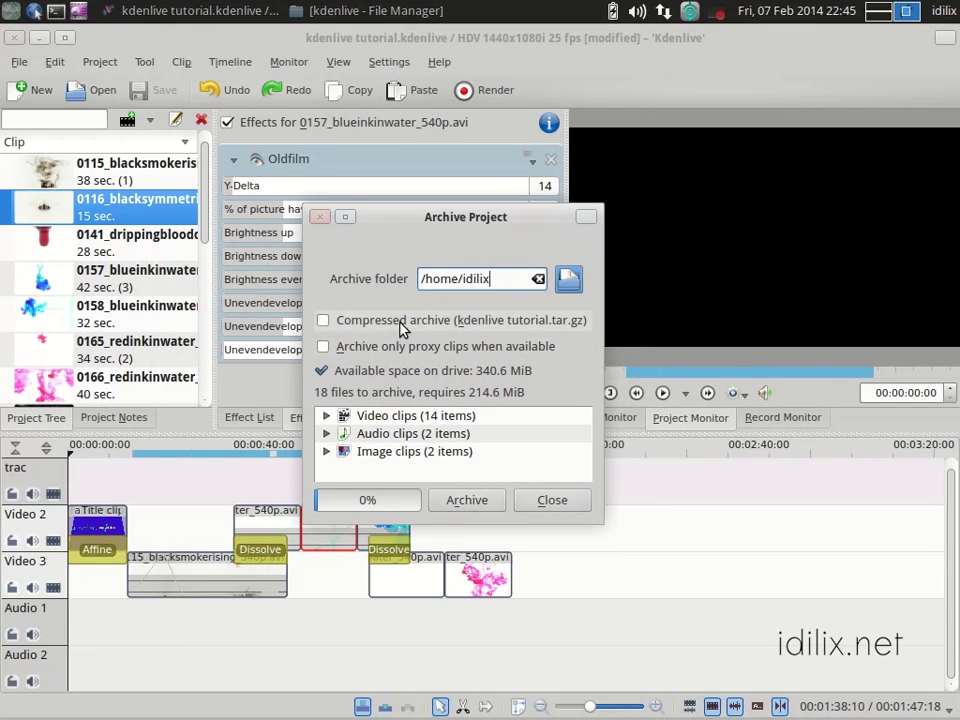
click(323, 322)
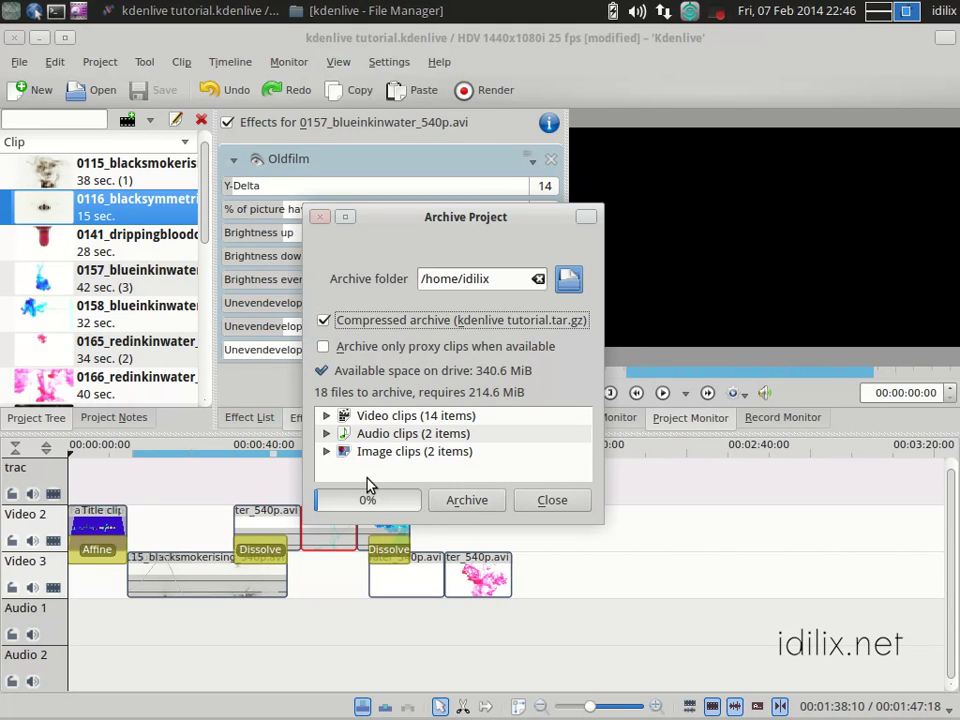
click(552, 500)
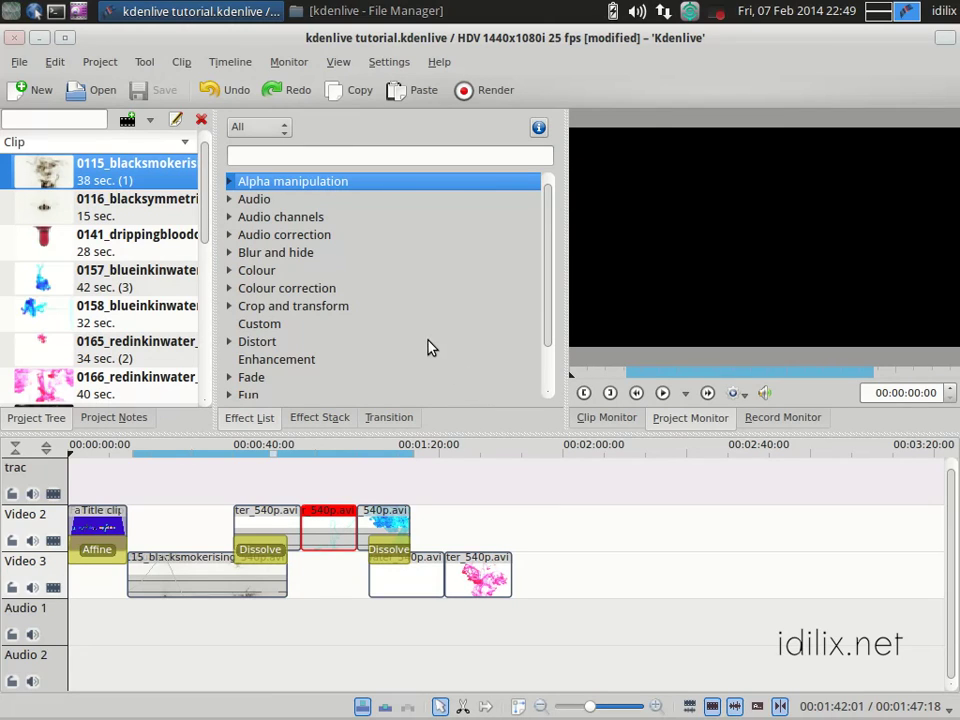
click(84, 60)
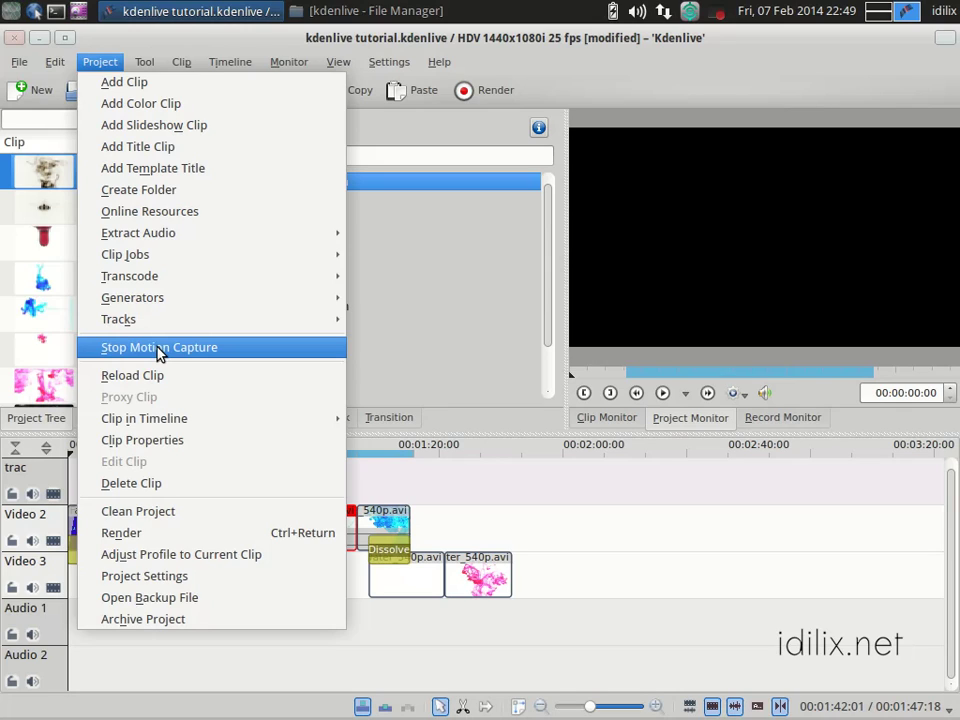
mouse_move(158, 278)
click(495, 366)
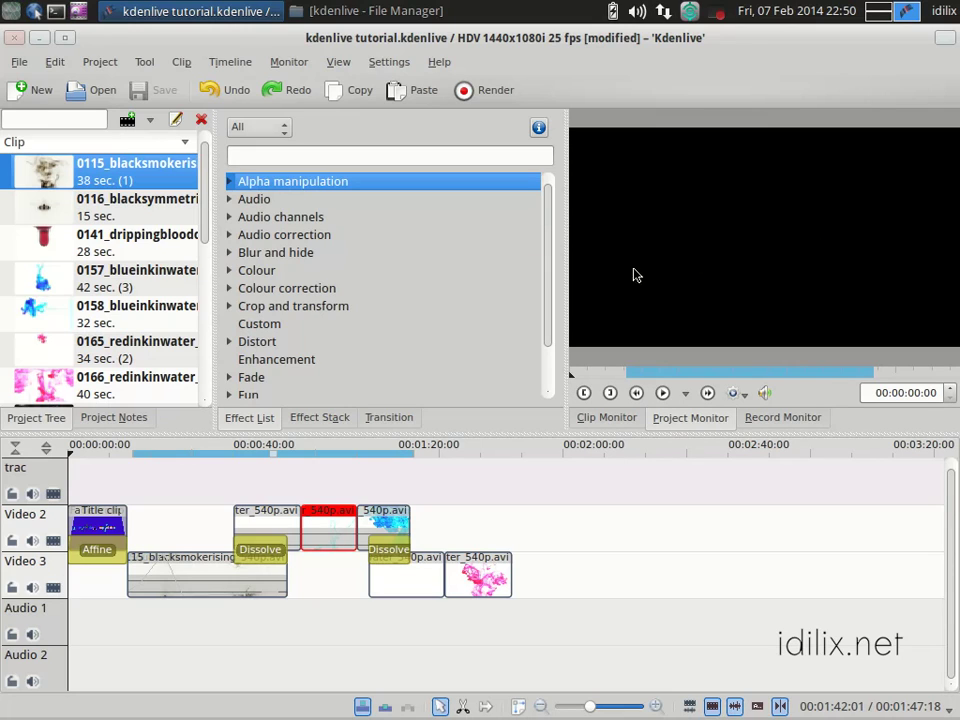
- Open the render settings, set the destination to Web sites and pick the YouTube 640x480 profile
click(480, 92)
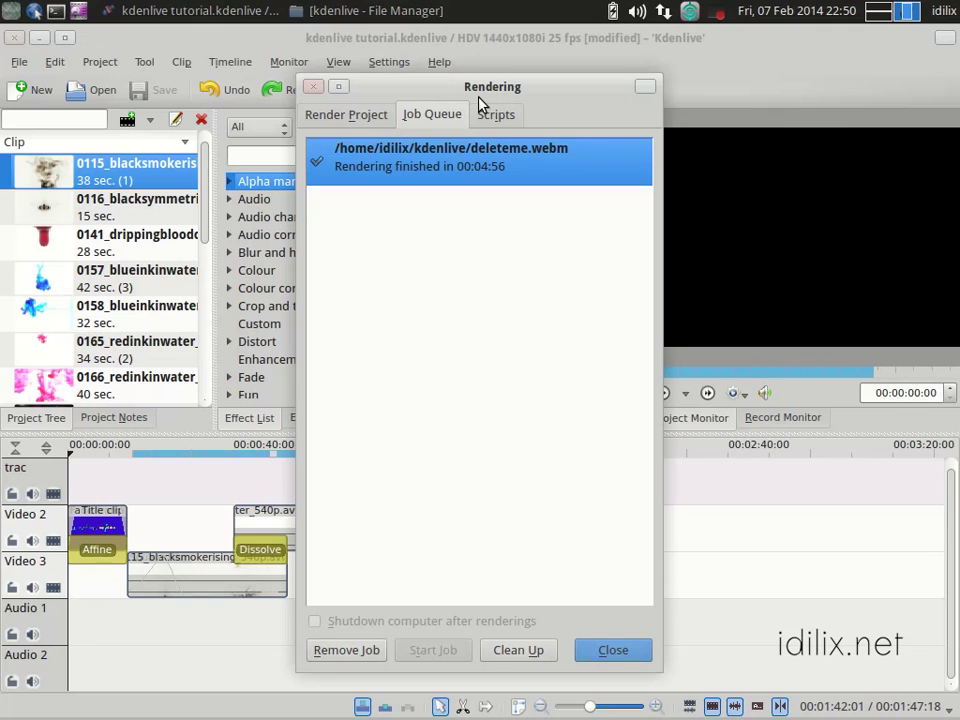
click(361, 118)
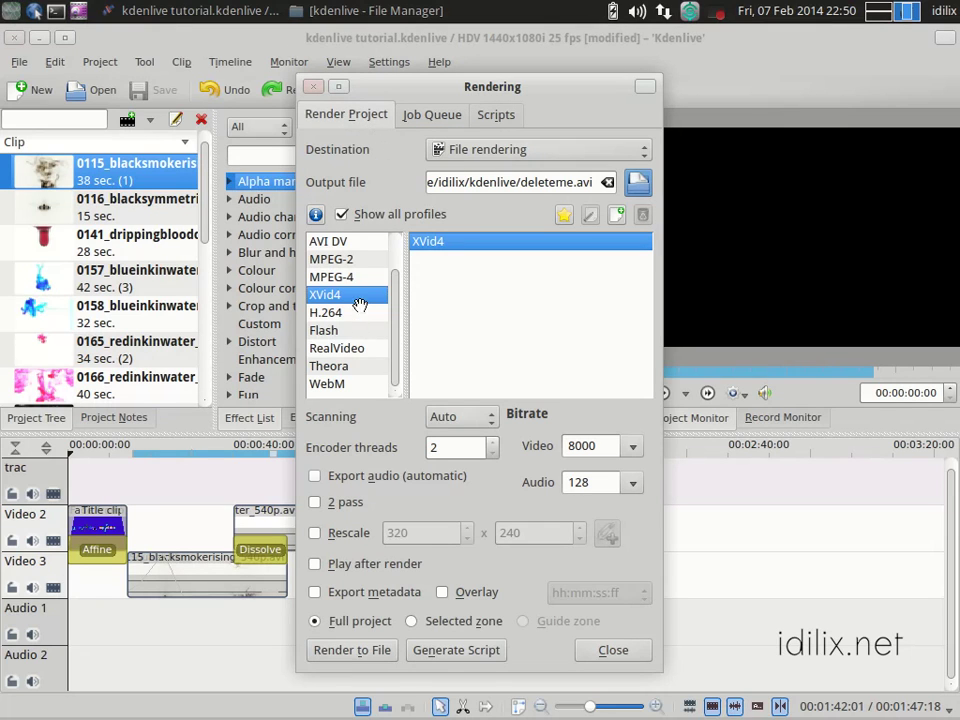
click(511, 155)
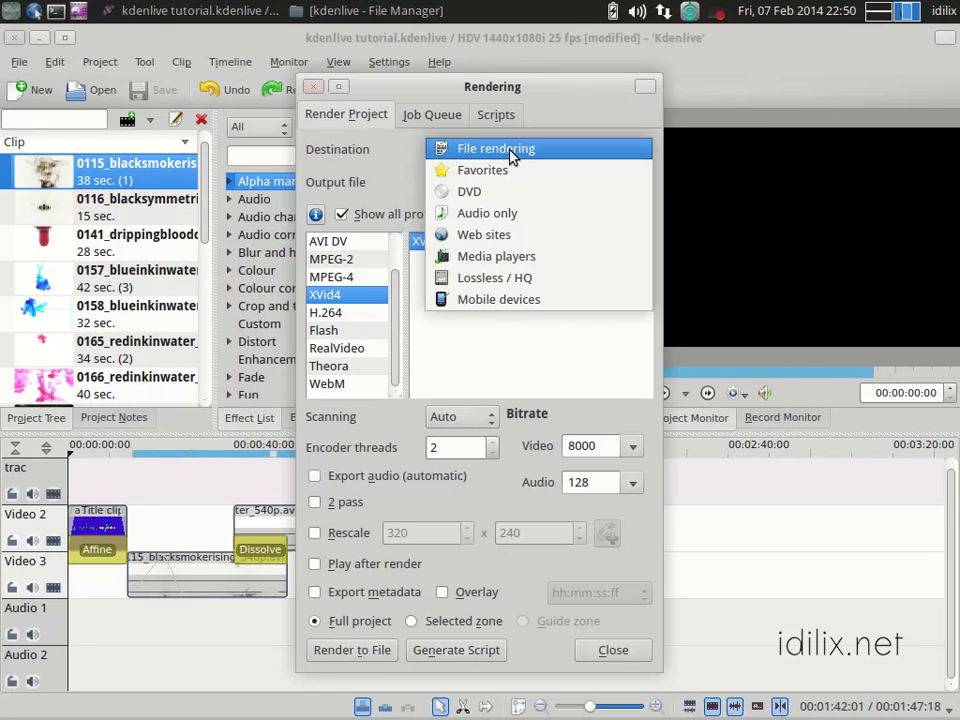
click(528, 234)
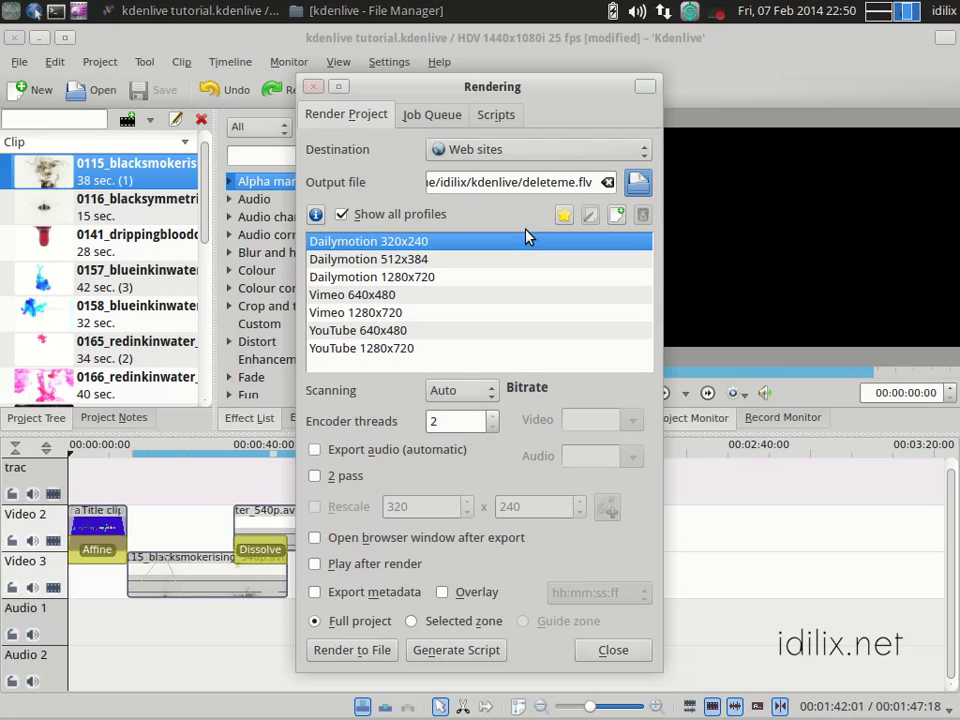
click(436, 331)
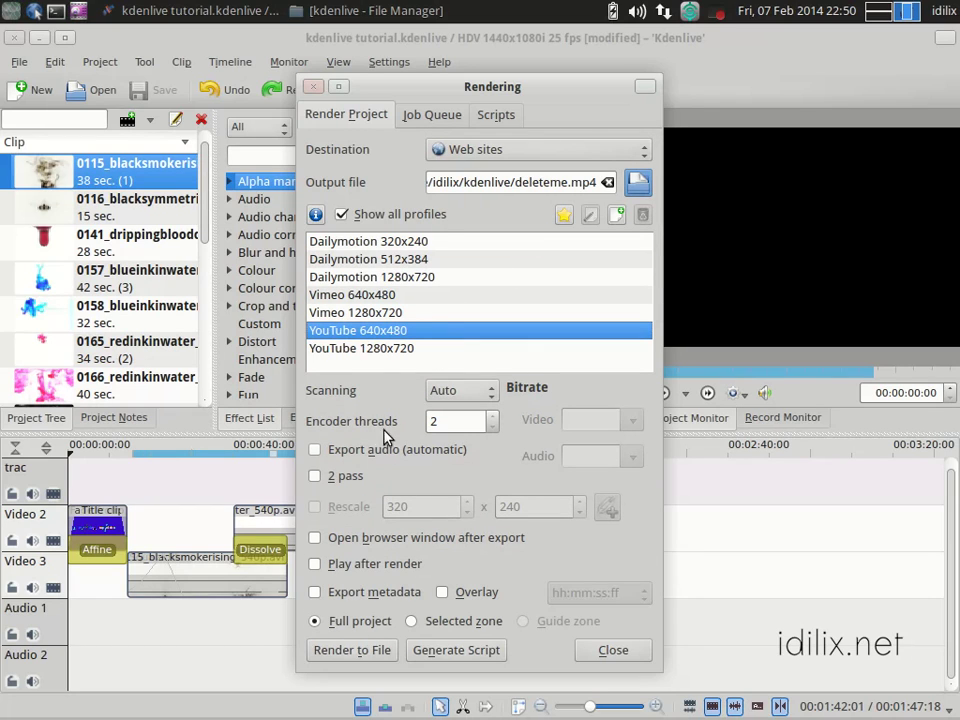
- Review the render profiles for the Lossless / HQ, Mobile devices and DVD destinations, ending with File rendering as the destination
click(560, 154)
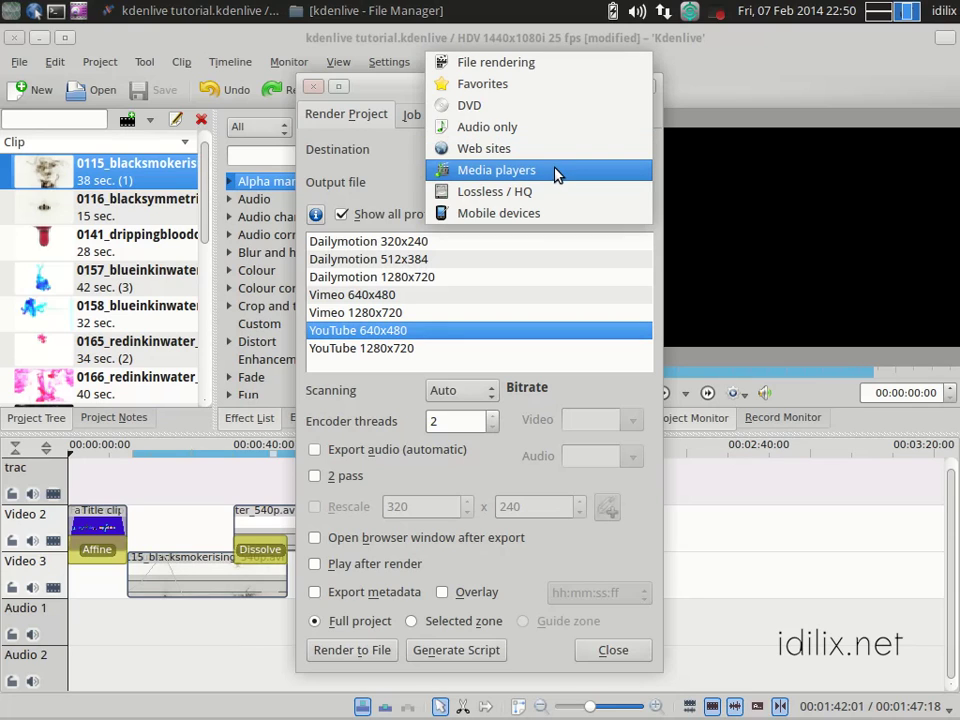
click(545, 190)
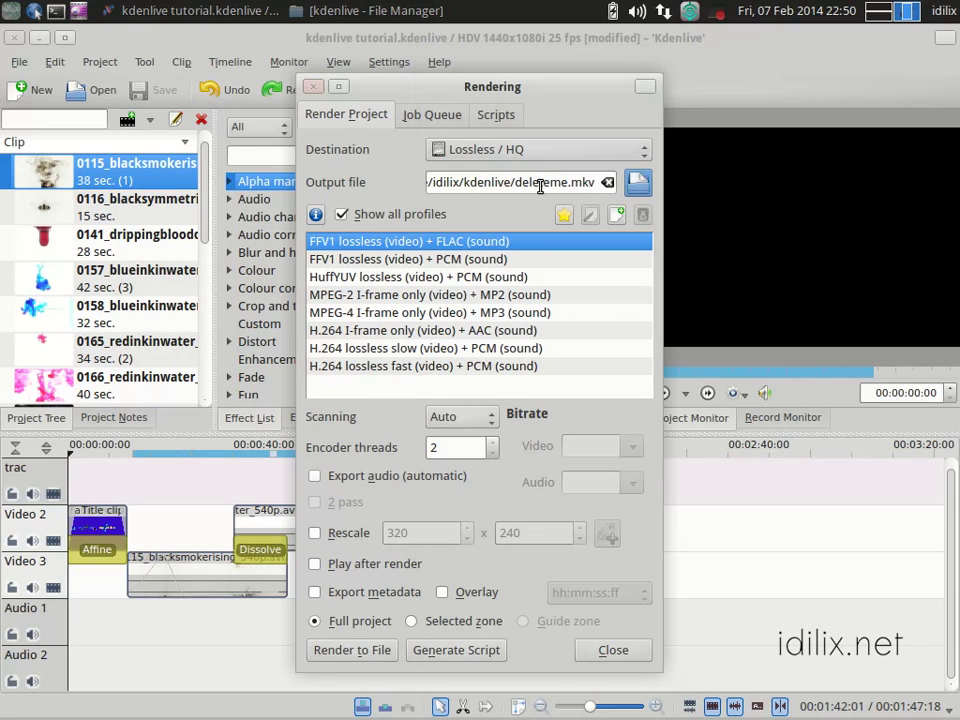
click(508, 152)
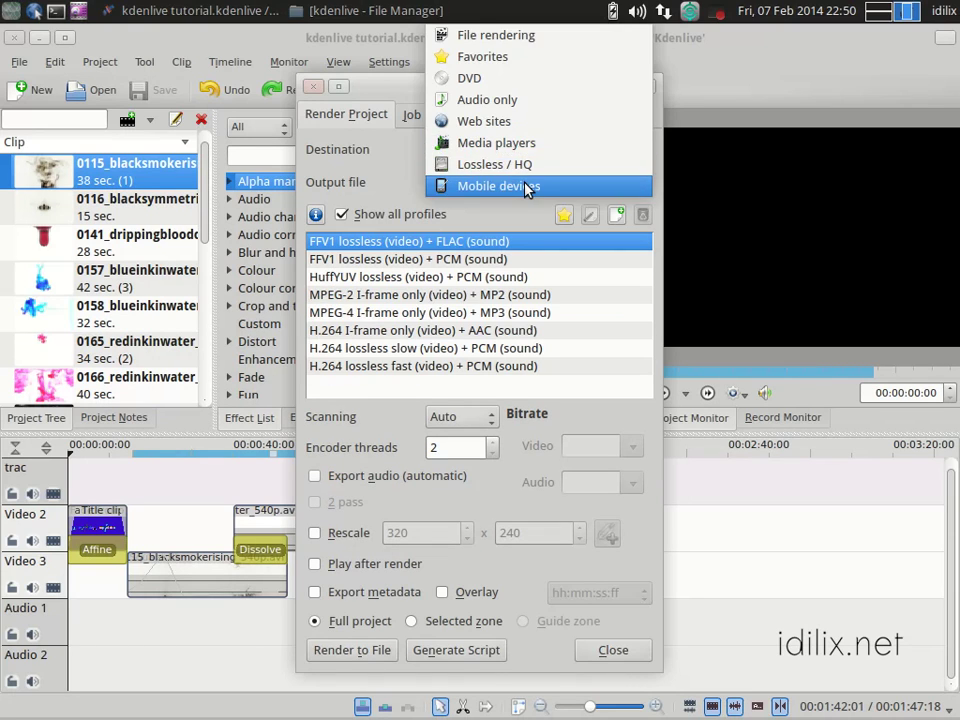
click(523, 187)
click(500, 150)
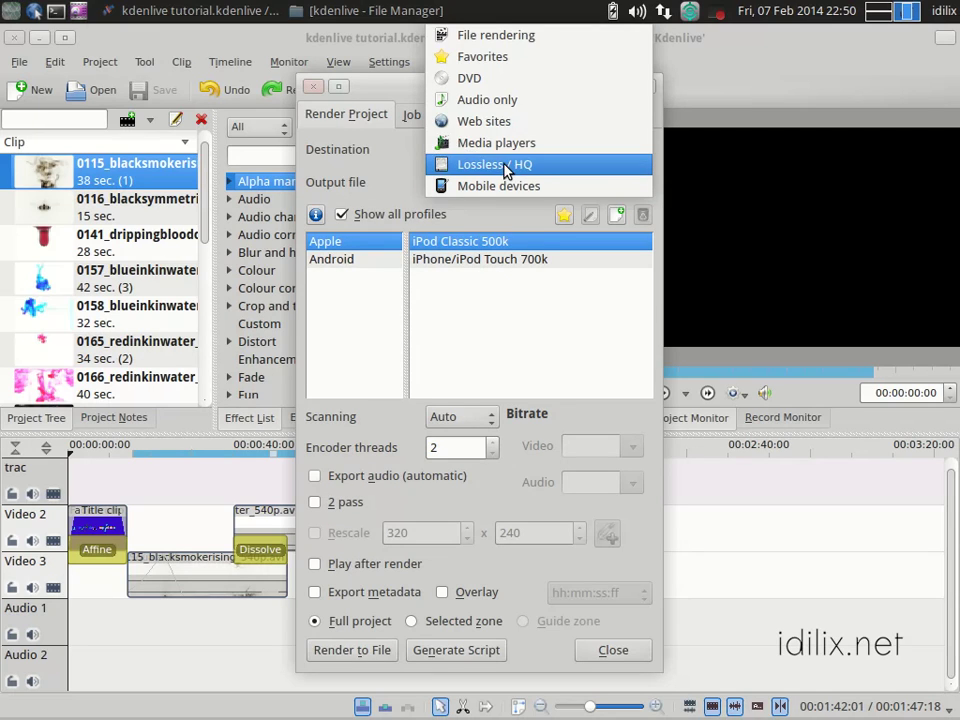
click(495, 78)
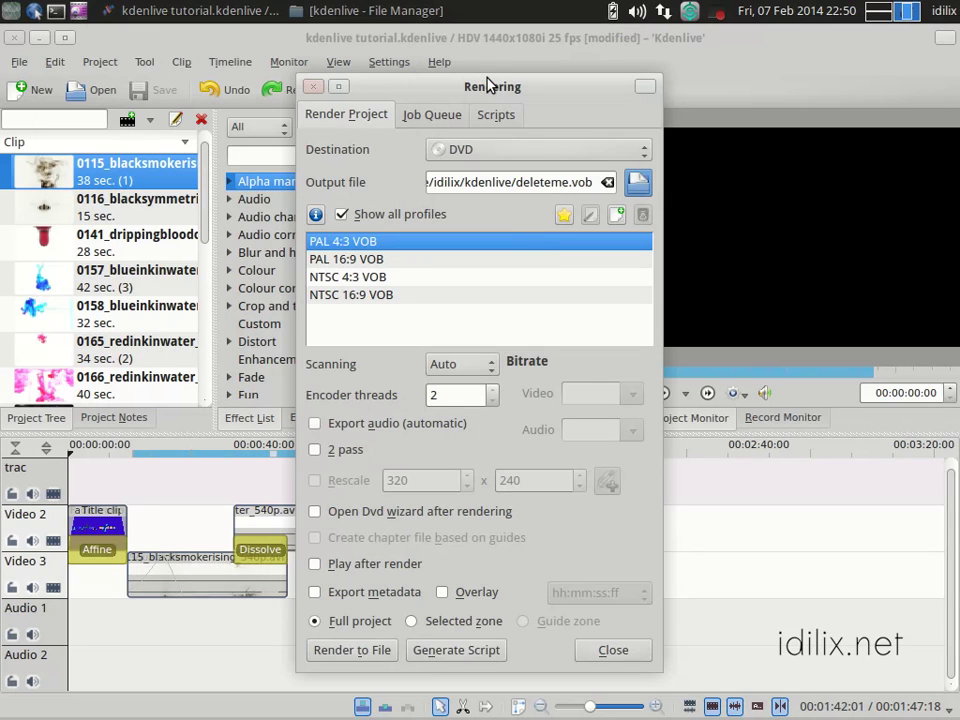
click(497, 152)
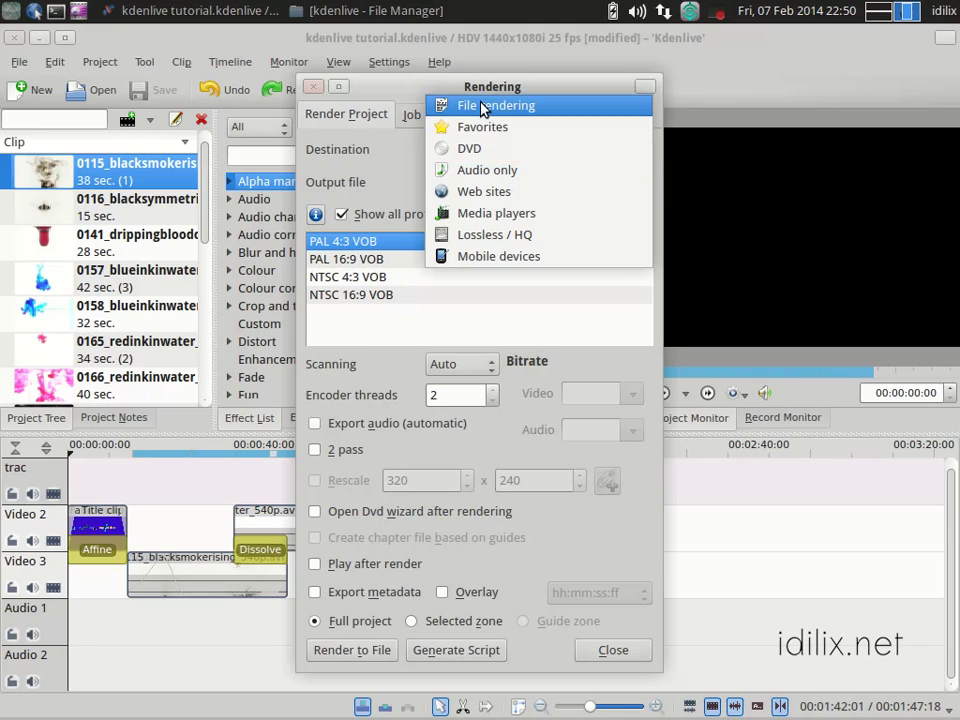
click(484, 104)
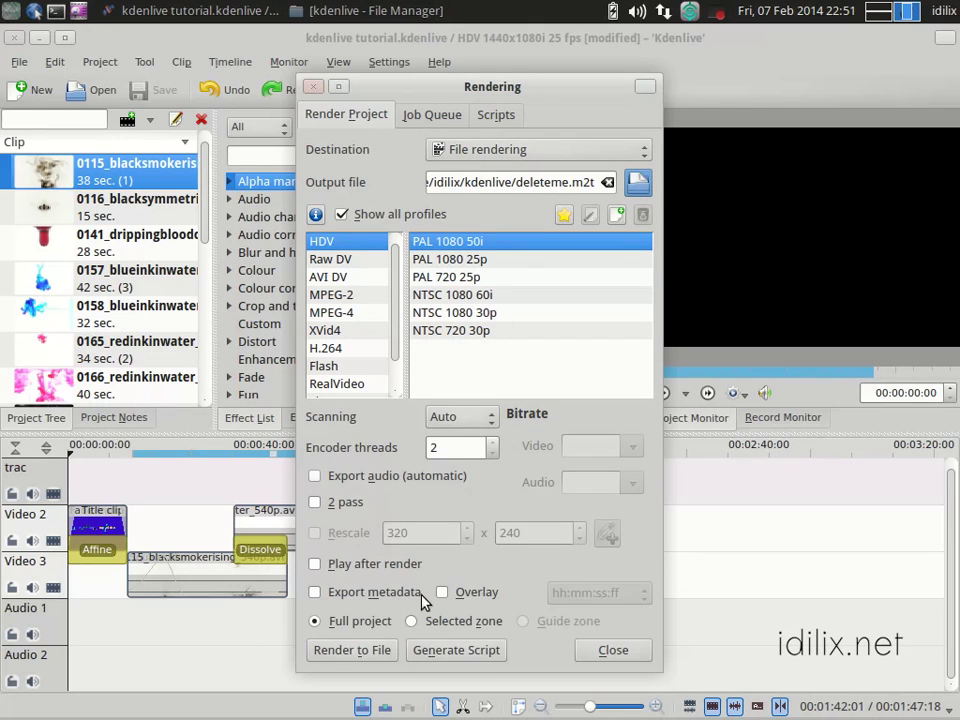
- Limit the render to the selected zone, move the Rendering dialog clear of the timeline zone, and close it without rendering
click(414, 621)
drag(399, 90, 577, 76)
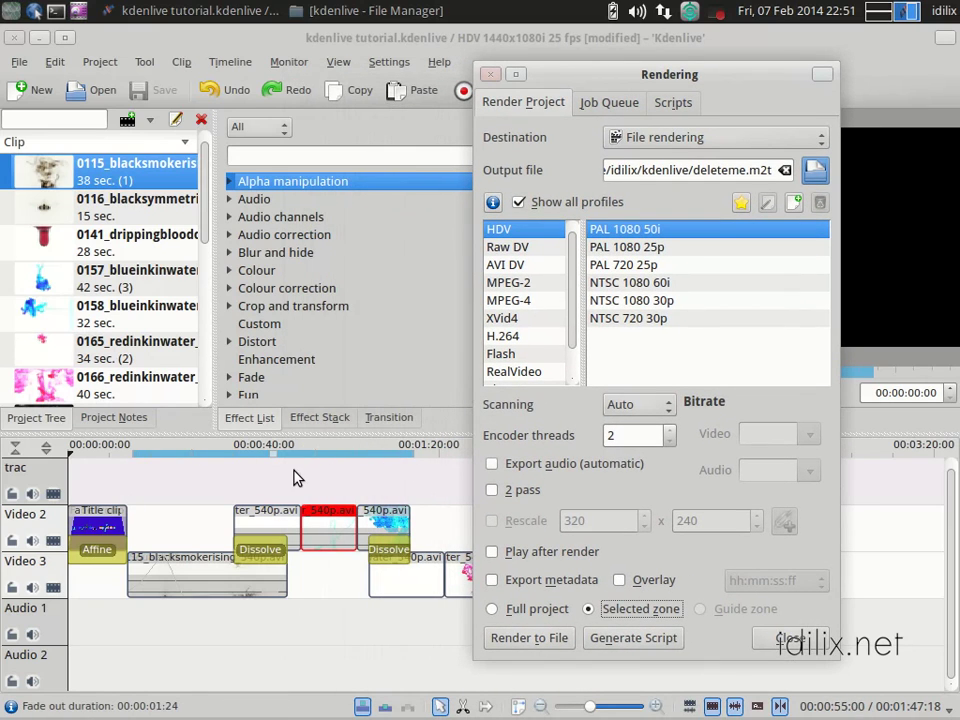
click(791, 638)
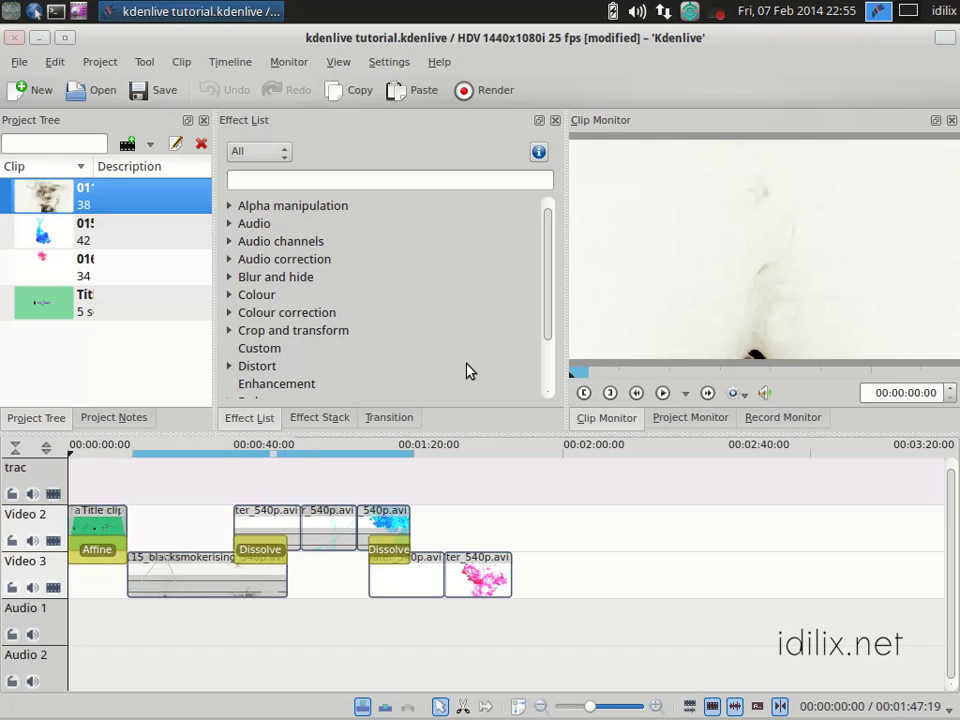
- Briefly play and pause the black smoke clip in the Clip Monitor, and select the middle blue ink clip on Video 2
key(space)
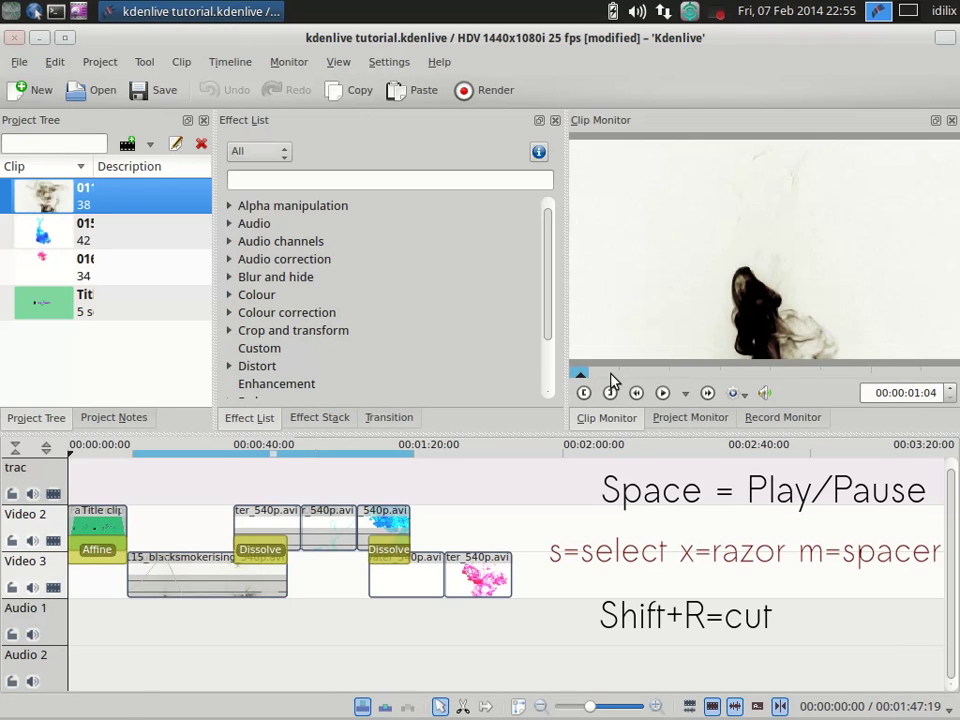
key(space)
click(331, 519)
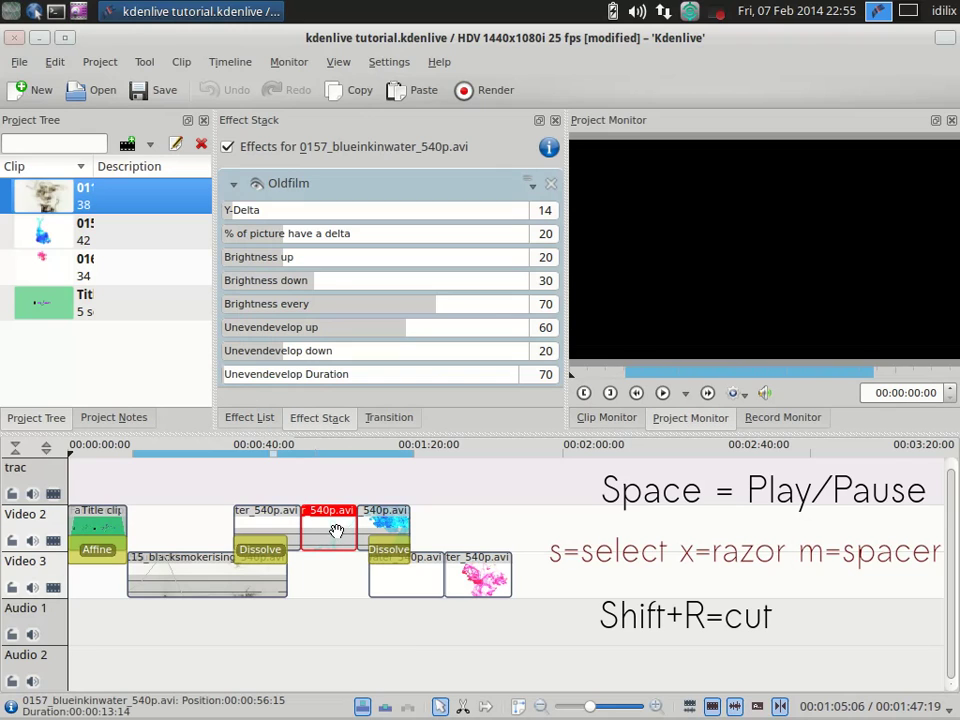
- Demonstrate the timeline tools by activating the razor, the spacer and the selection tool in turn
click(462, 706)
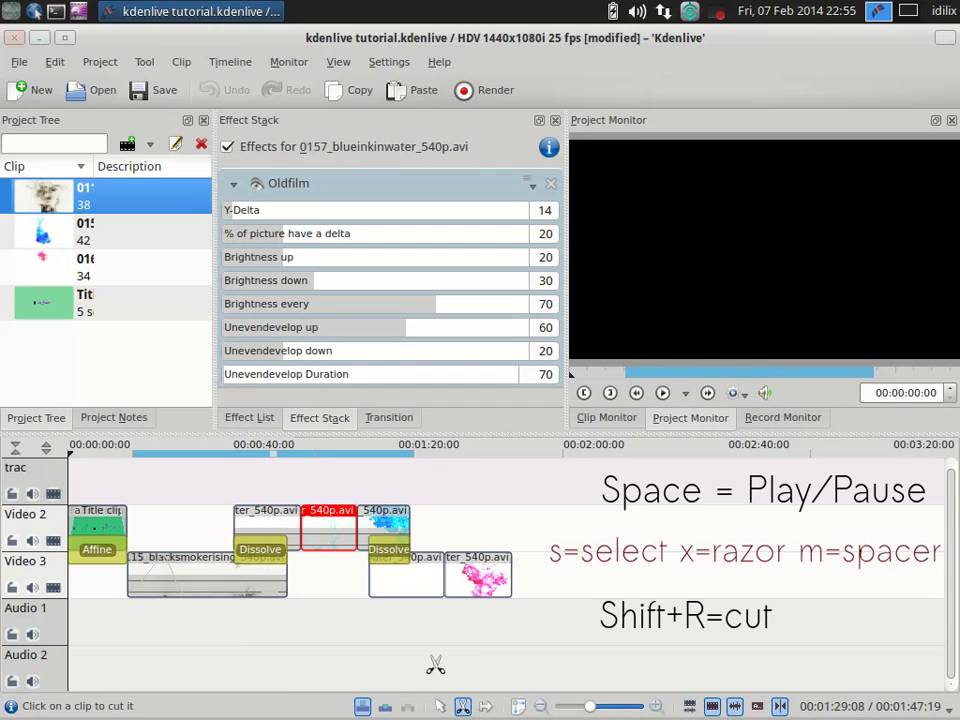
key(m)
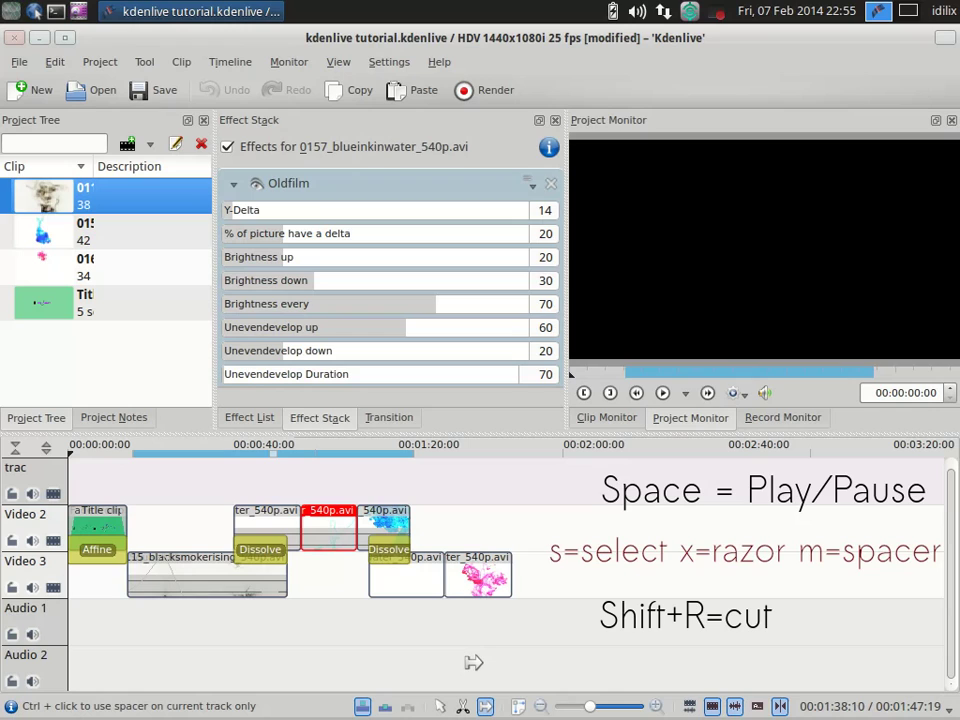
key(s)
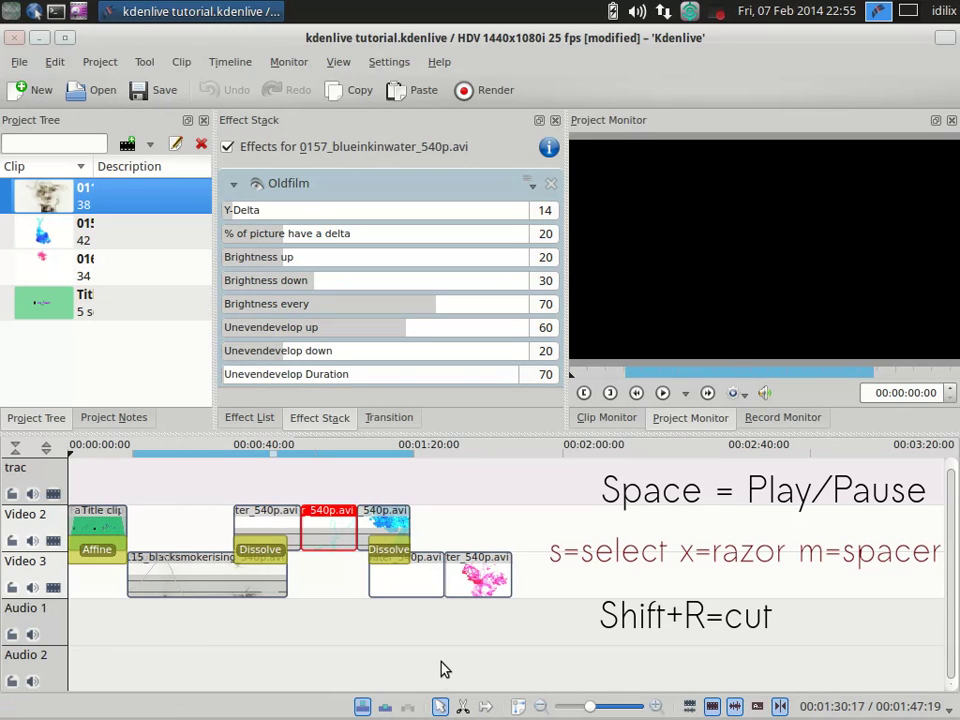
- Cut the last red ink clip on Video 3 at 00:01:40:00 and move its second part to leave a gap of about 5 seconds
click(480, 578)
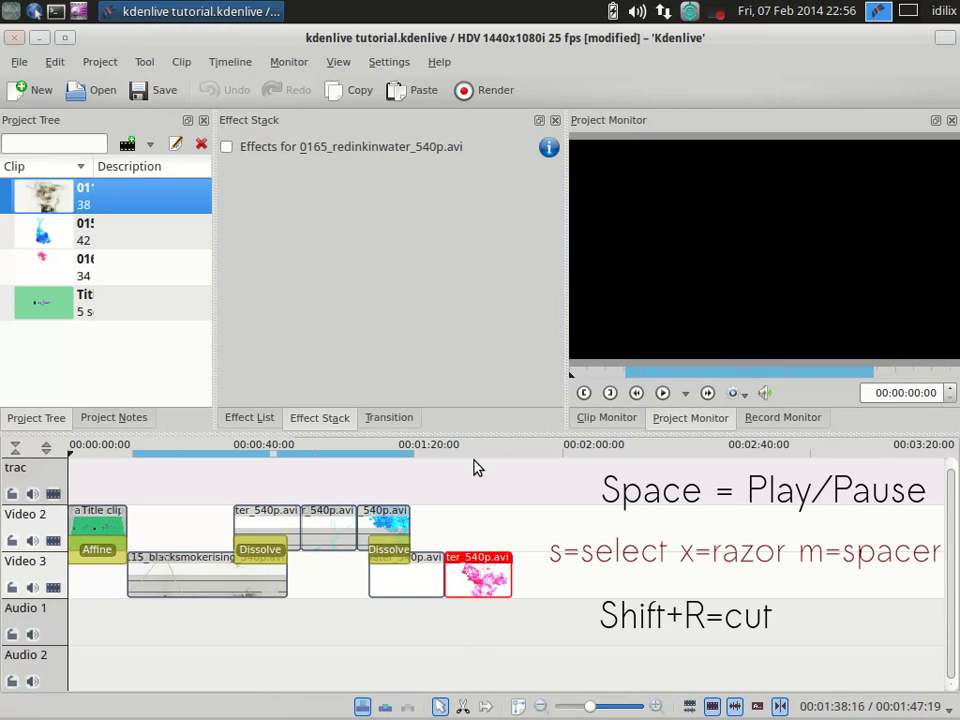
click(476, 455)
drag(478, 455, 481, 456)
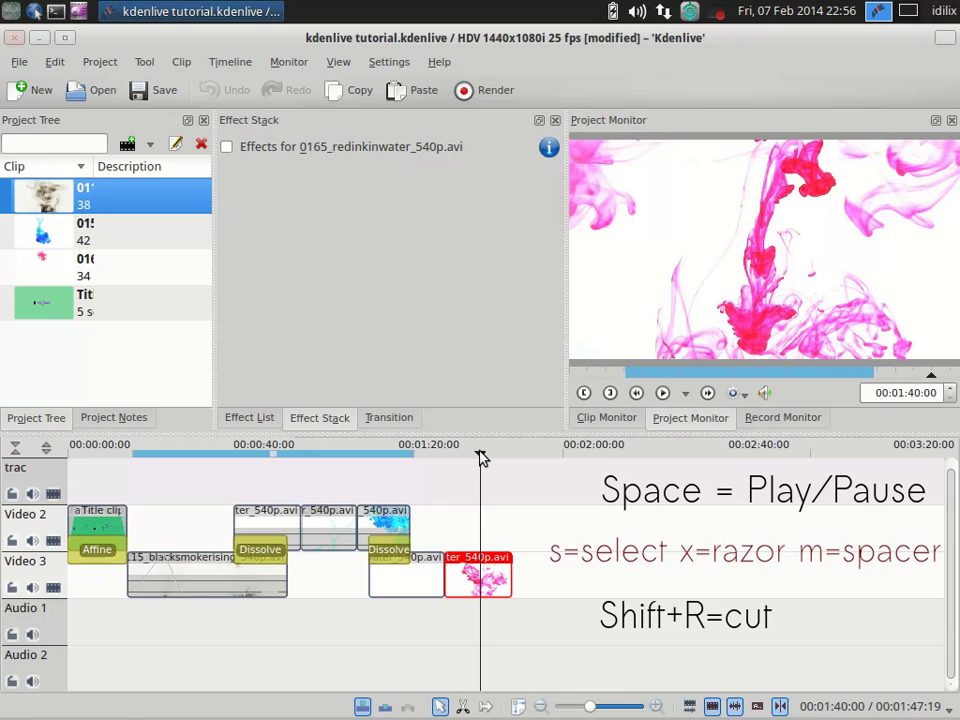
key(shift+r)
mouse_move(499, 573)
mouse_down()
mouse_move(458, 574)
mouse_move(512, 580)
mouse_up()
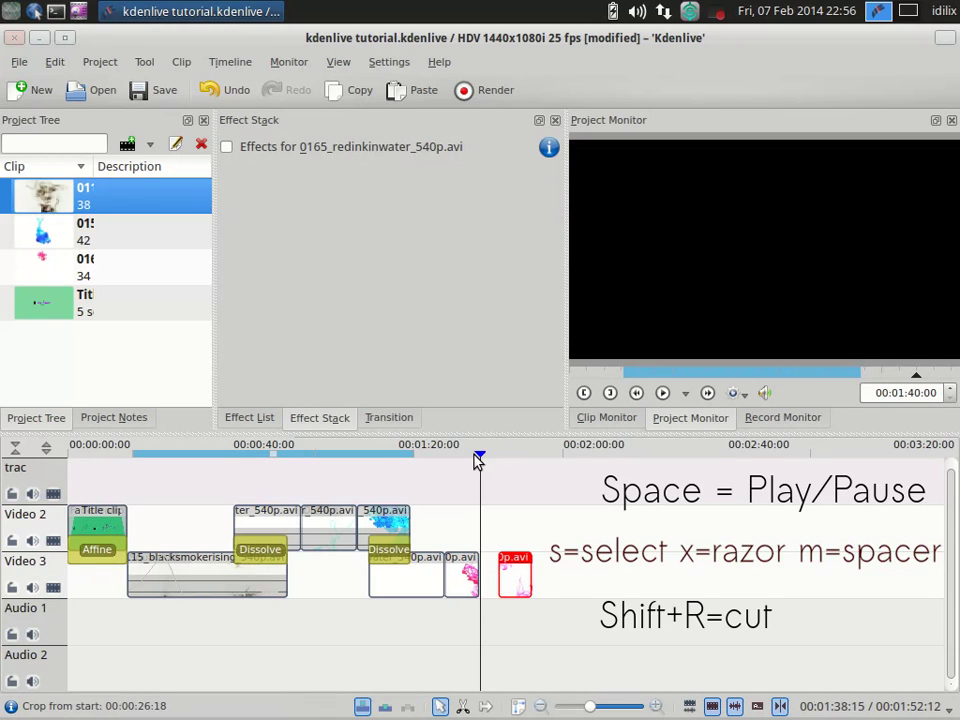
click(478, 456)
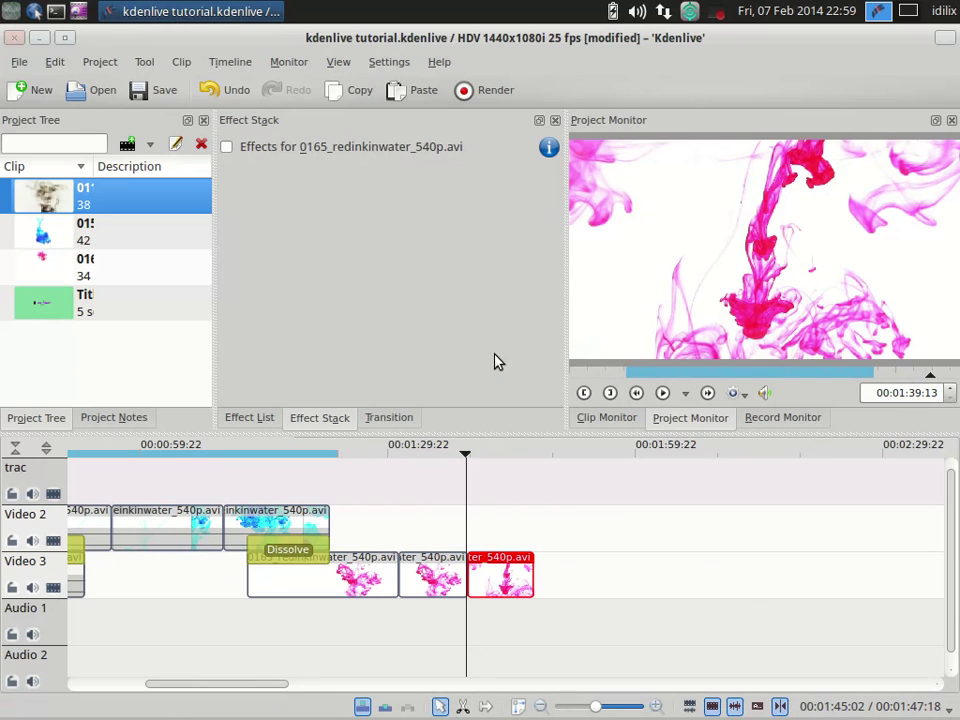